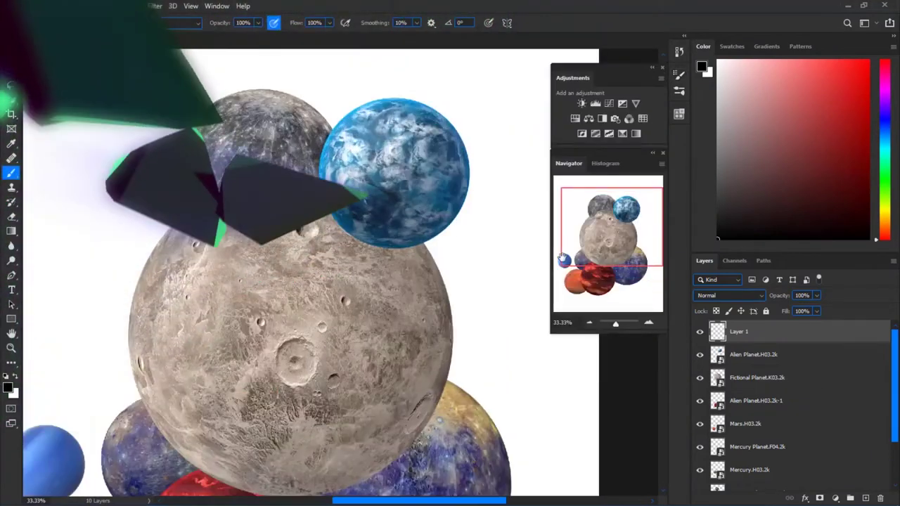
Sample blues and moon beiges, then paint beige strokes over the lower, upper and right blue drips
alt+click(392, 147)
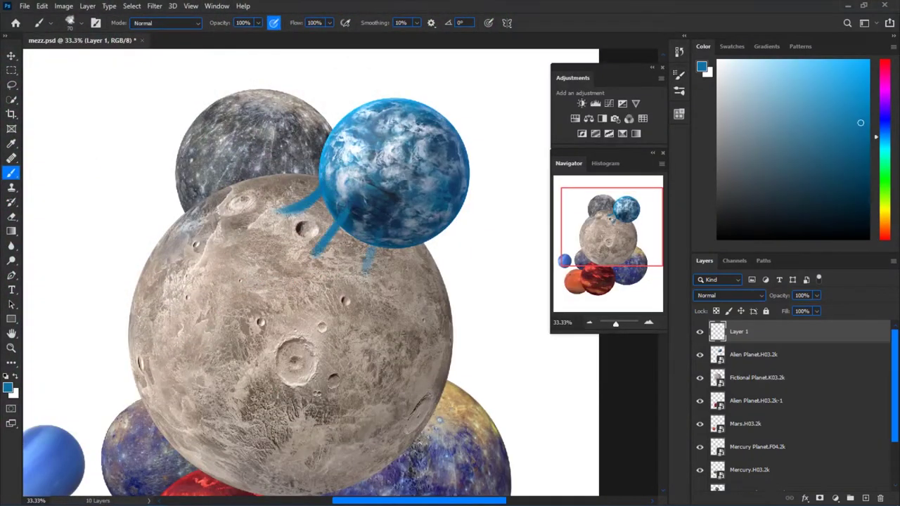
alt+click(402, 238)
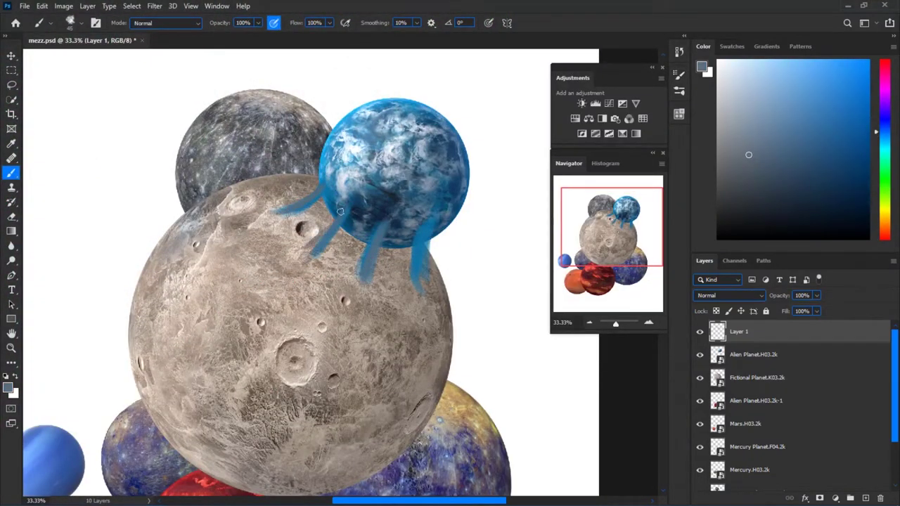
alt+click(310, 216)
alt+click(343, 232)
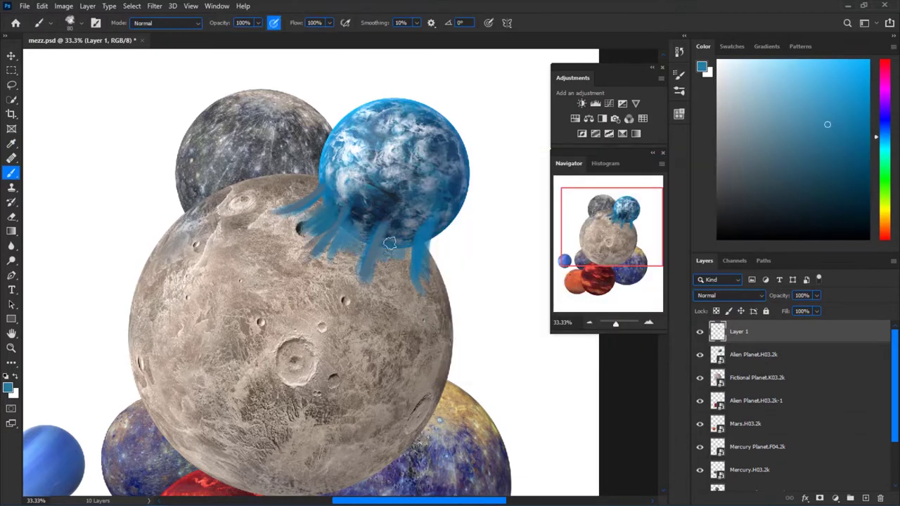
alt+click(323, 264)
drag(317, 268, 361, 219)
drag(332, 190, 430, 221)
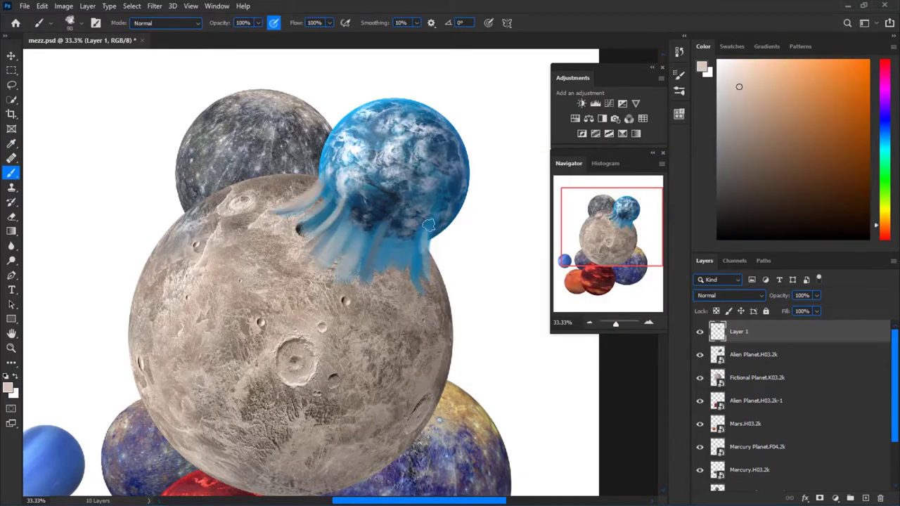
alt+click(308, 385)
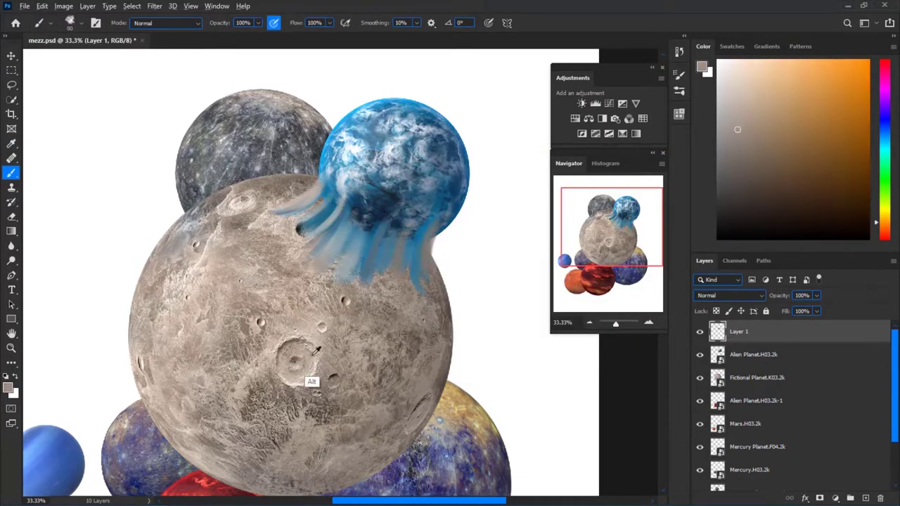
drag(338, 268, 366, 283)
Add two clipped layers, Layer 2 under Layer 1 and Layer 3 above Fictional Planet
key(ctrl+shift+alt+n)
key(ctrl+alt+g)
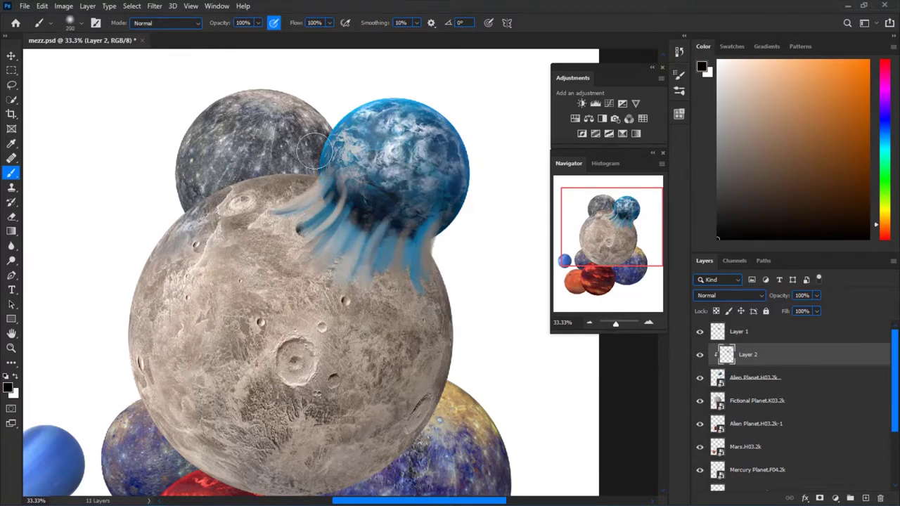
key(d)
key(ctrl+minus)
click(756, 401)
key(ctrl+shift+alt+n)
key(ctrl+alt+g)
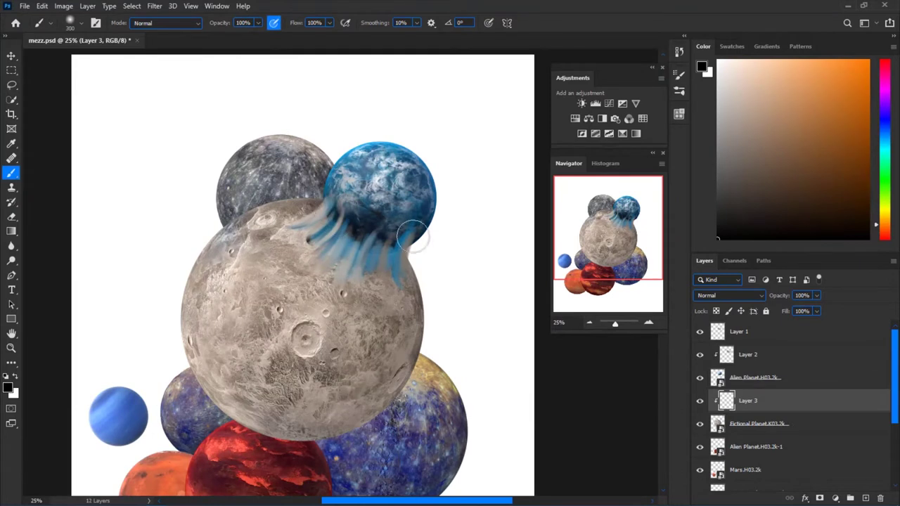
Return to Layer 1, adjust brush size and sample blue, light beige and pale colours
click(748, 355)
click(747, 401)
click(738, 331)
right_click(351, 184)
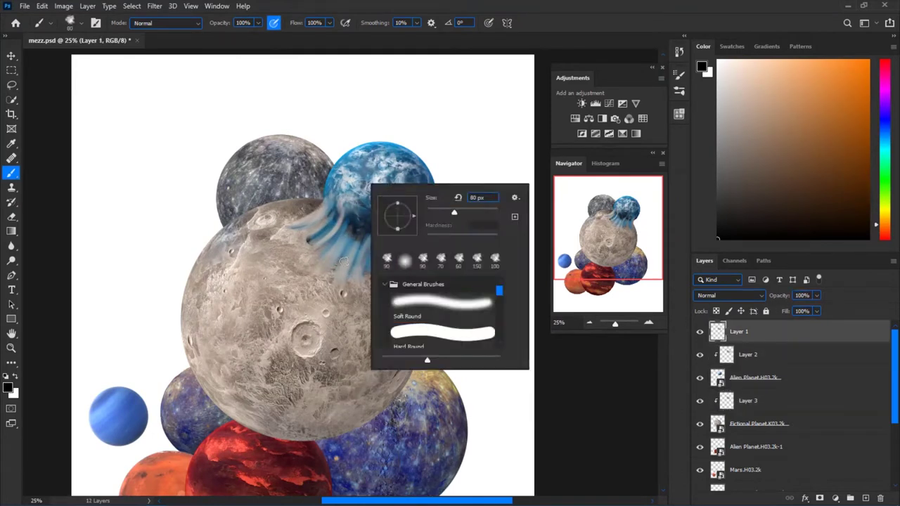
alt+click(350, 238)
alt+click(392, 218)
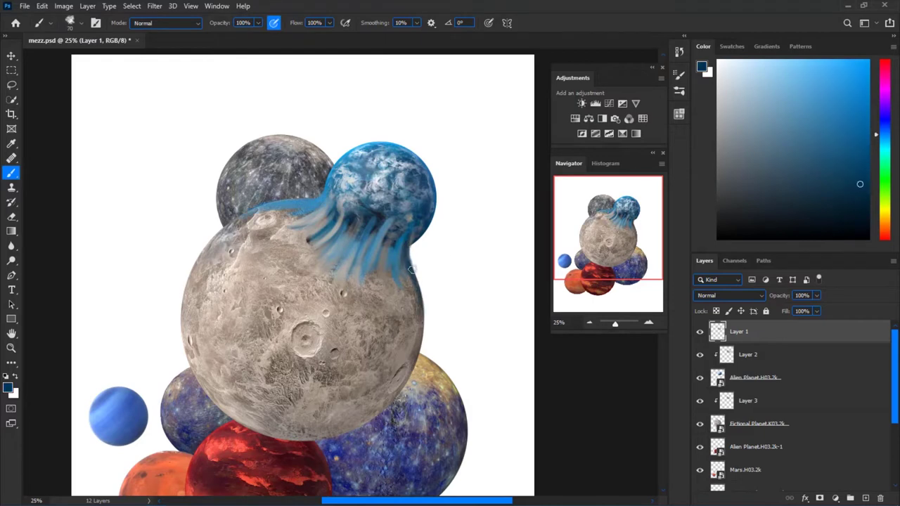
alt+click(393, 231)
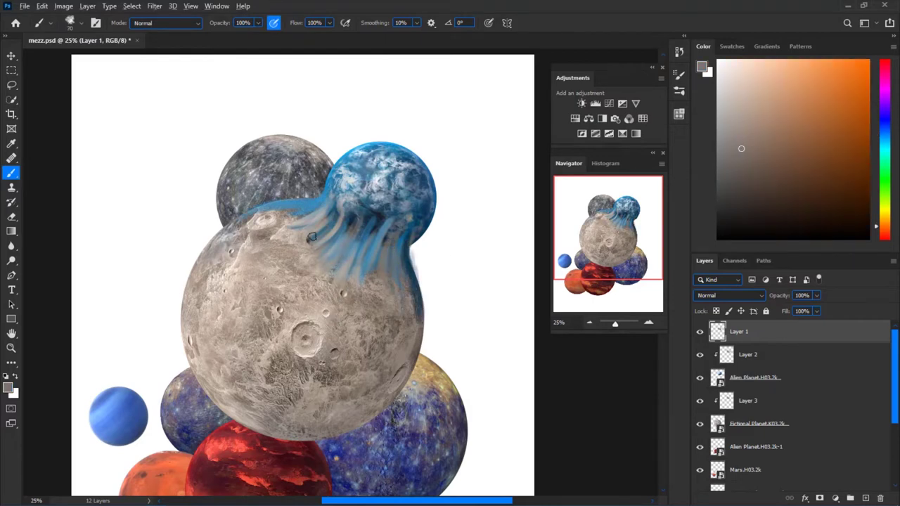
alt+click(350, 212)
key(ctrl+minus)
key(ctrl+minus)
key(ctrl+minus)
key(ctrl+plus)
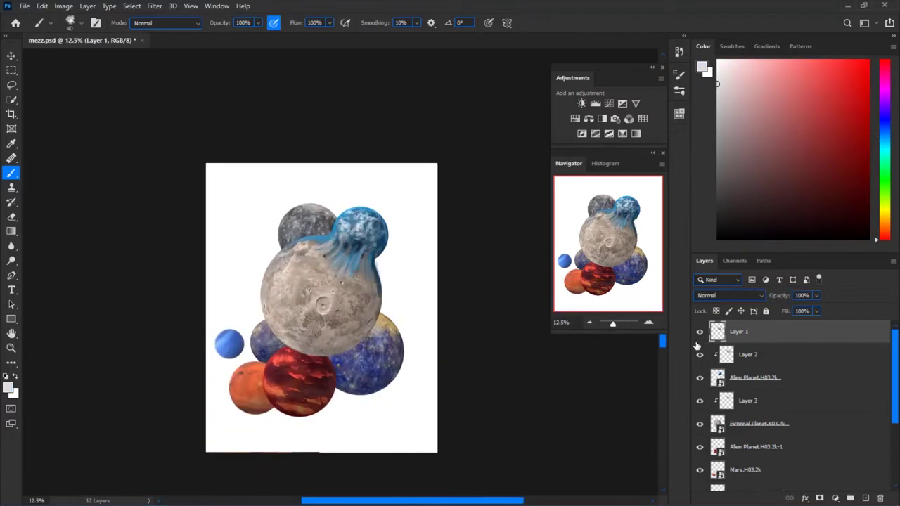
Enlarge the brush and paint dark red over the moon's lower edge above the red planet
key(ctrl+plus)
key(ctrl+plus)
scroll(493, 373, down, 3)
scroll(387, 350, left, 3)
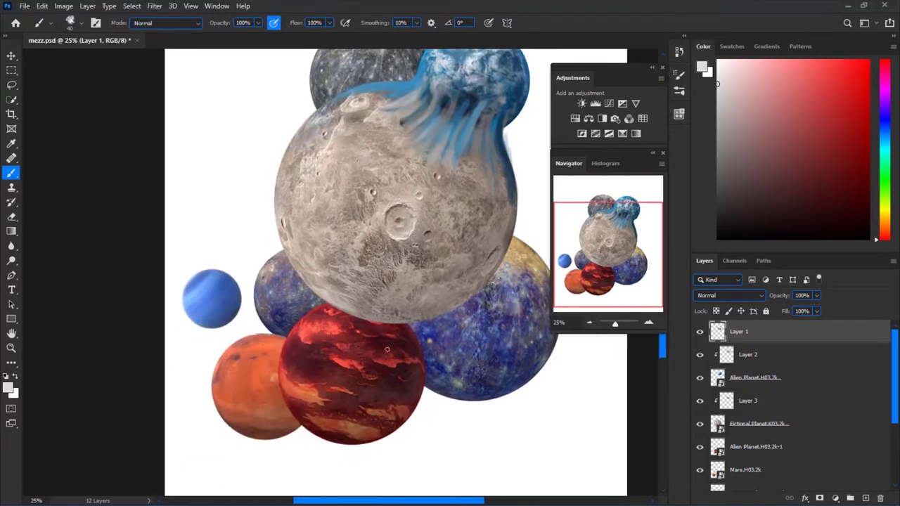
key(bracketright)
key(bracketright)
key(bracketright)
mouse_move(324, 278)
mouse_down()
mouse_move(344, 324)
mouse_move(405, 317)
mouse_up()
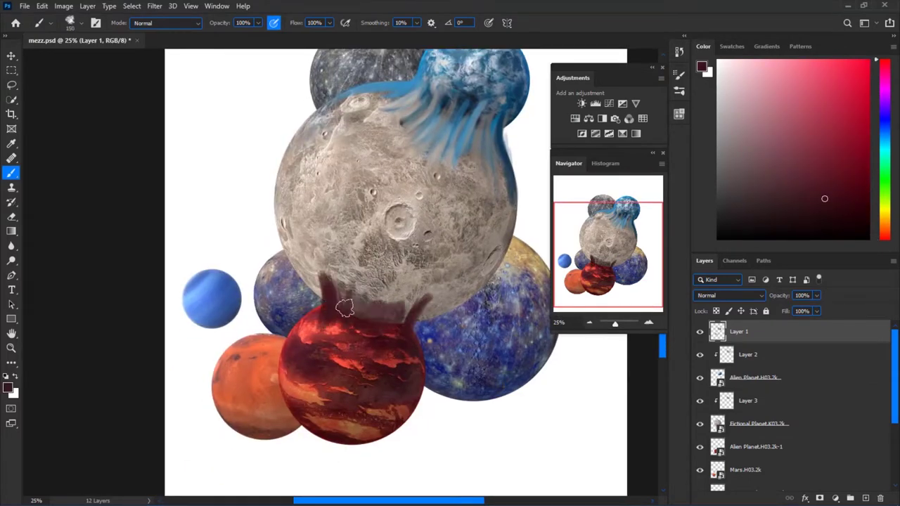
drag(337, 292, 423, 308)
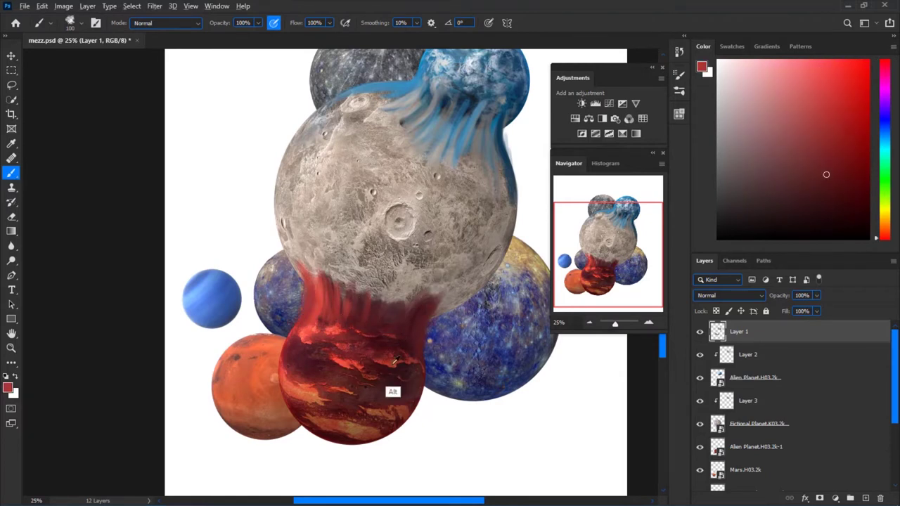
Lower brush flow to 54% and sample red from the red planet
alt+click(302, 229)
alt+click(384, 306)
key(Escape)
key(ctrl+minus)
key(ctrl+minus)
key(ctrl+minus)
key(ctrl+plus)
key(ctrl+plus)
key(ctrl+plus)
key(shift+5)
key(shift+4)
alt+click(346, 358)
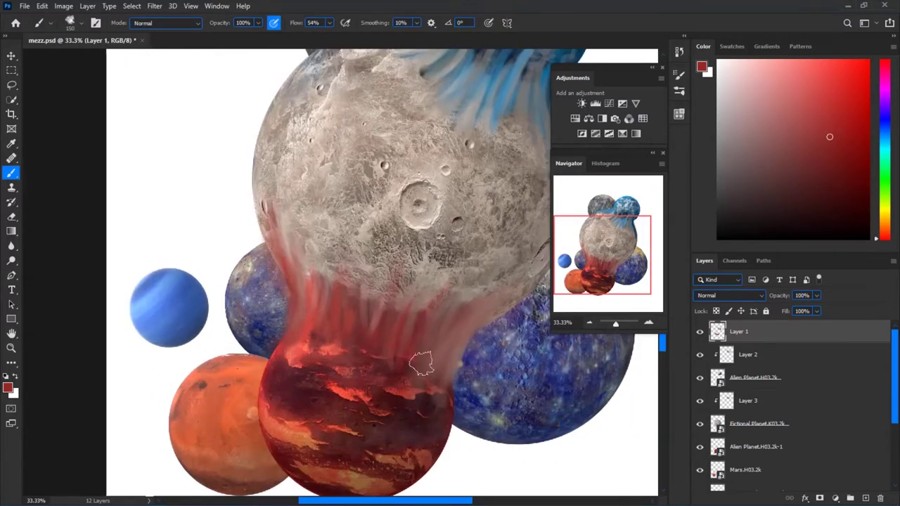
Paint blue strokes sampled from the blue planet along the moon's upper edge
drag(433, 323, 302, 492)
alt+click(430, 226)
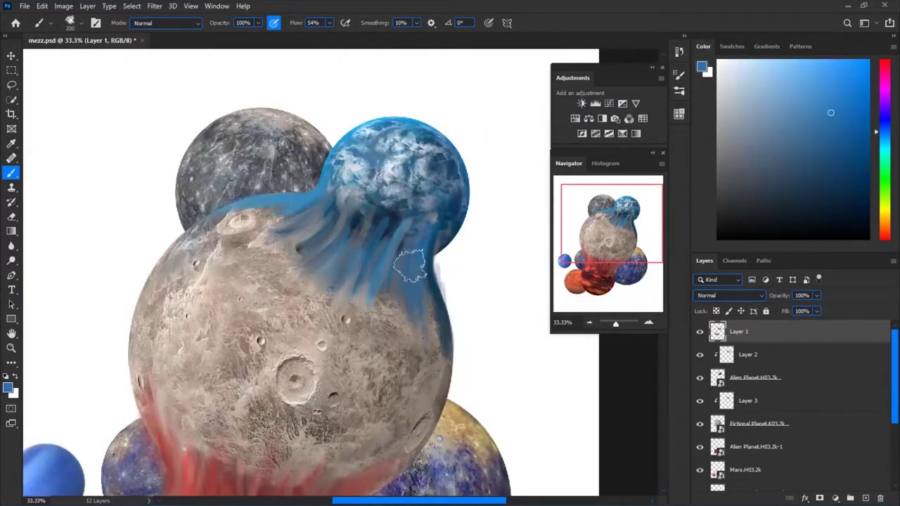
drag(430, 226, 211, 211)
drag(394, 218, 433, 338)
key(ctrl+0)
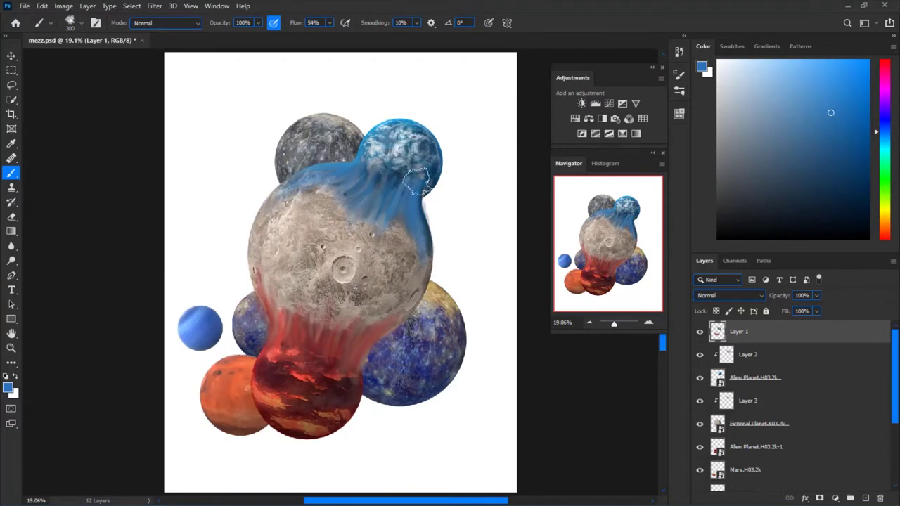
Paint dark red streaks rising from the red planet up the moon's left side
alt+click(317, 322)
key(ctrl+plus)
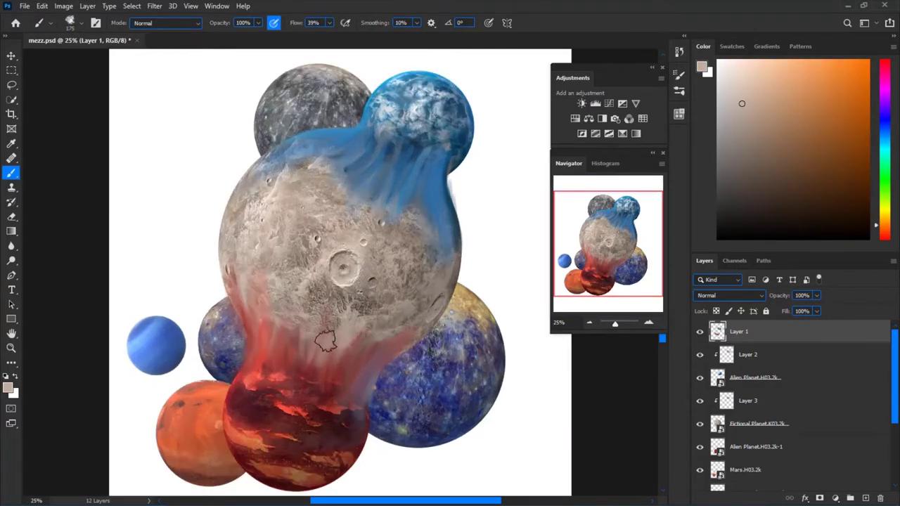
alt+click(326, 369)
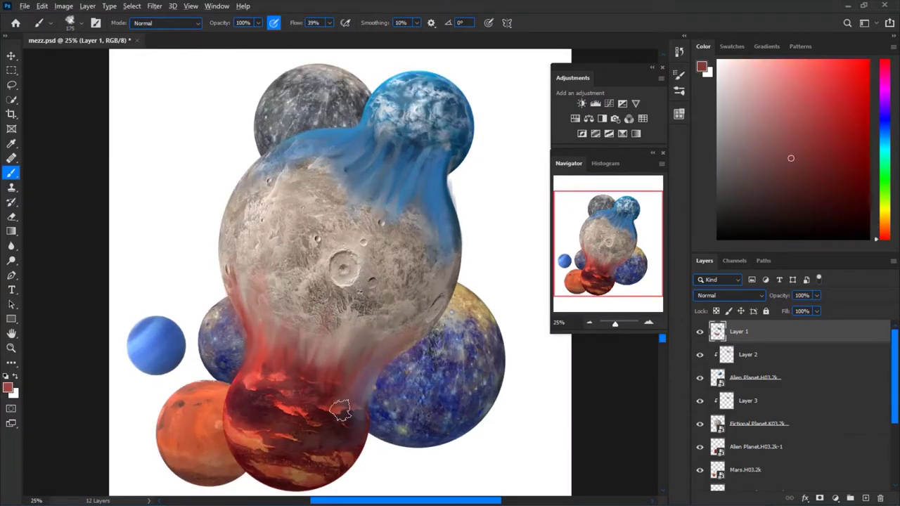
drag(281, 380, 266, 336)
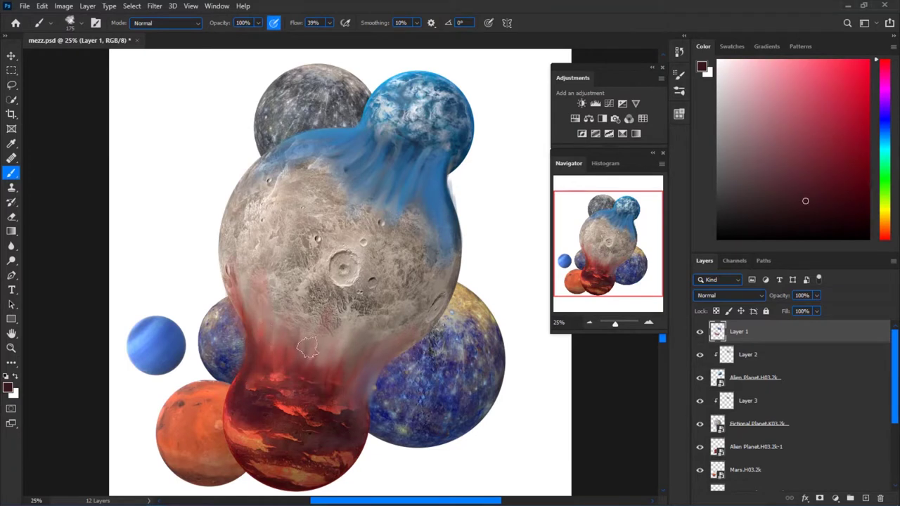
drag(363, 415, 305, 330)
alt+click(314, 380)
drag(251, 348, 235, 253)
alt+click(238, 263)
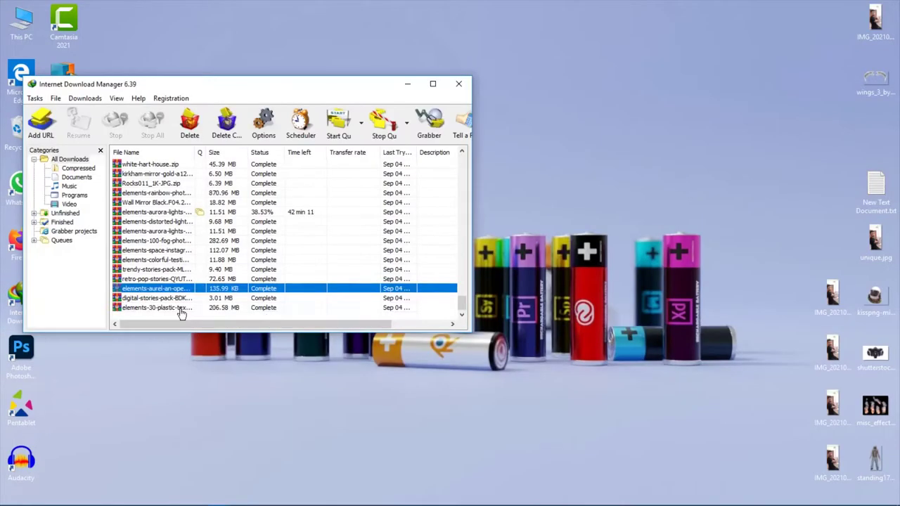
Place Square Plastic 32 from the zip's PNG folder and warp it around the planets
double_click(181, 310)
double_click(275, 268)
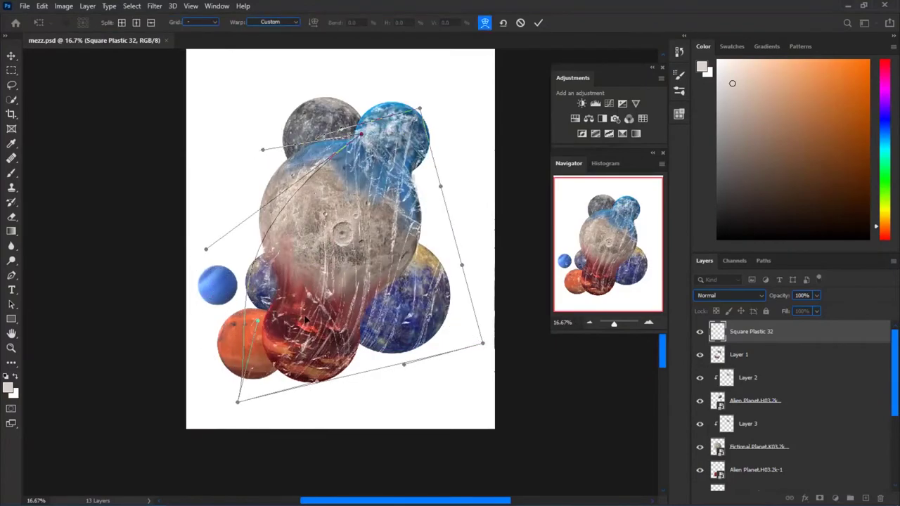
drag(239, 397, 277, 415)
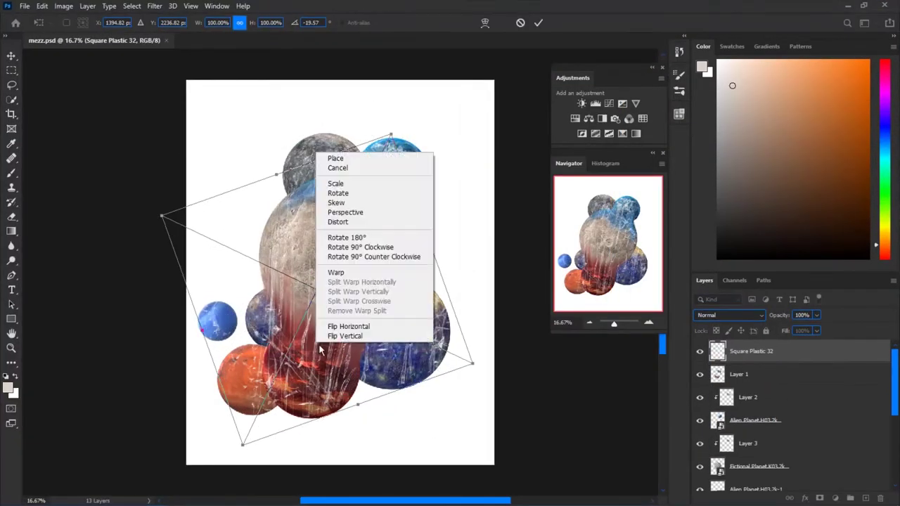
drag(248, 178, 235, 267)
Commit the warp and rotate the plastic texture about -22°
key(Return)
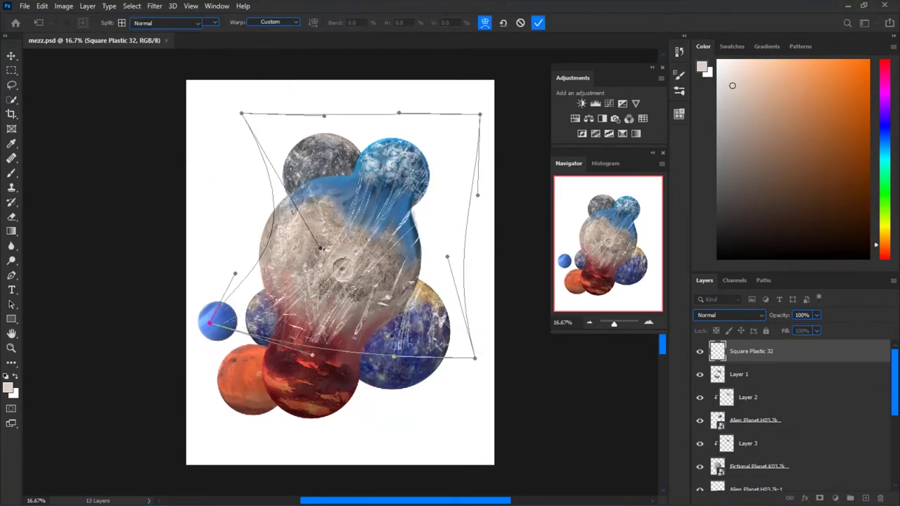
key(ctrl+t)
drag(473, 351, 450, 180)
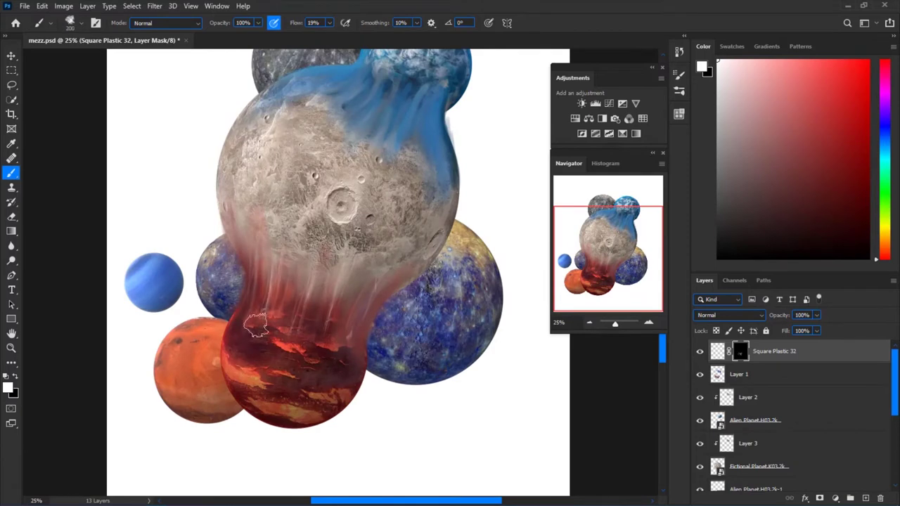
Swap foreground and background colours and zoom out to see the whole document
key(x)
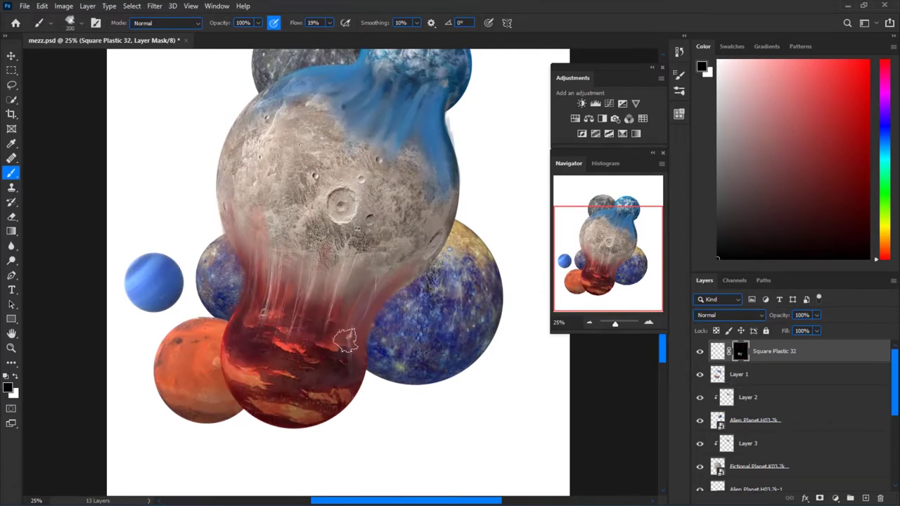
key(ctrl+minus)
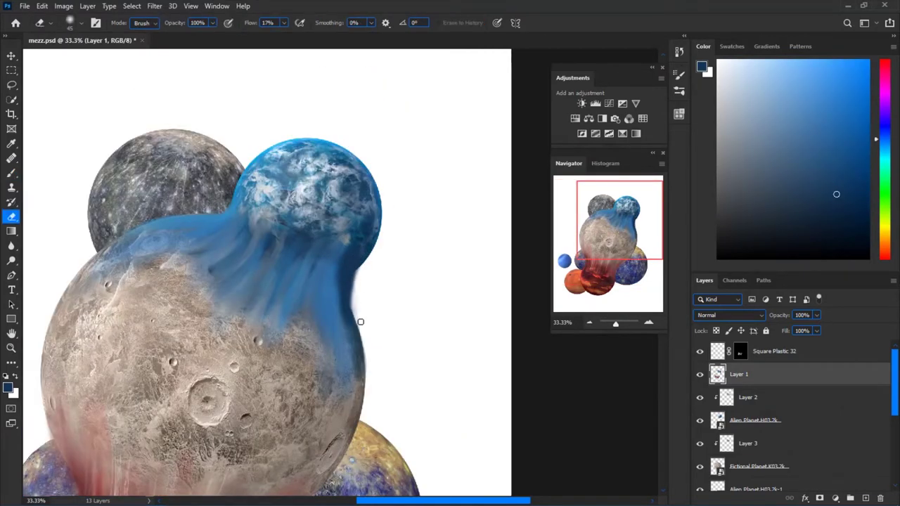
Paint the blue stretch with sampled light and dark blues and warm moon greys
alt+click(237, 231)
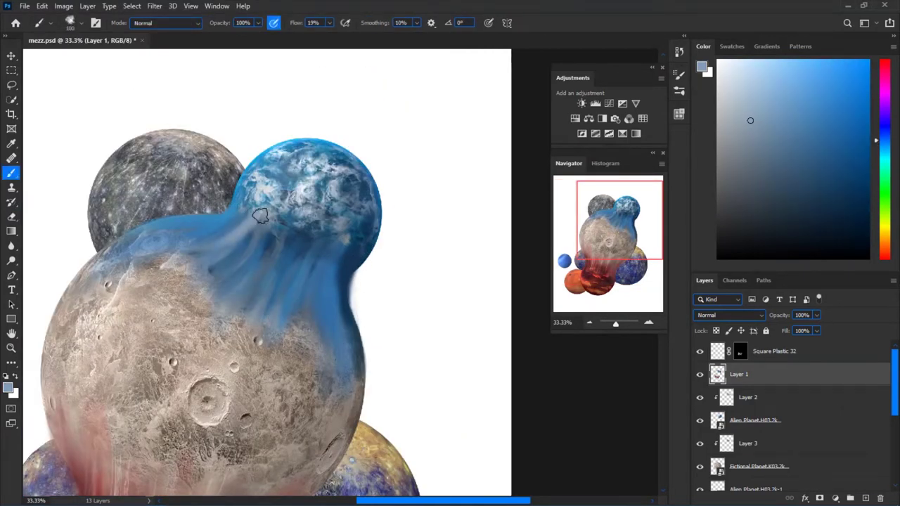
alt+click(278, 324)
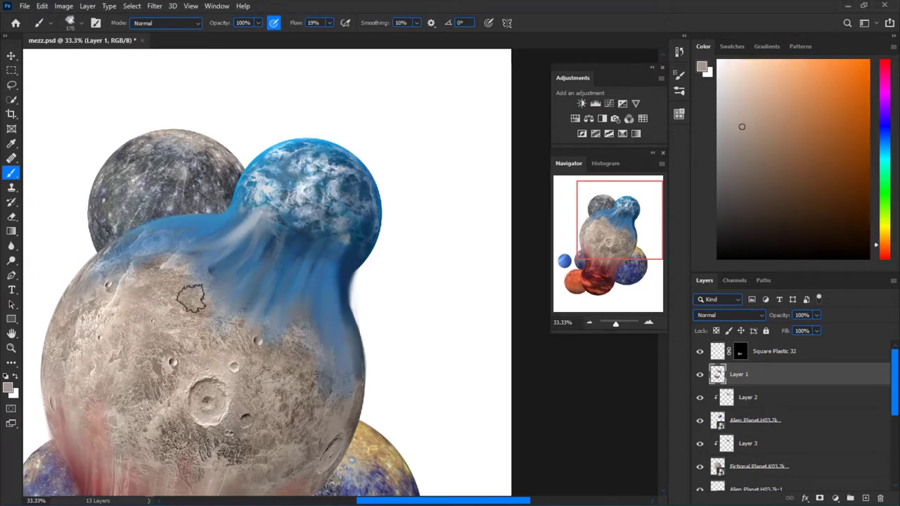
alt+click(264, 189)
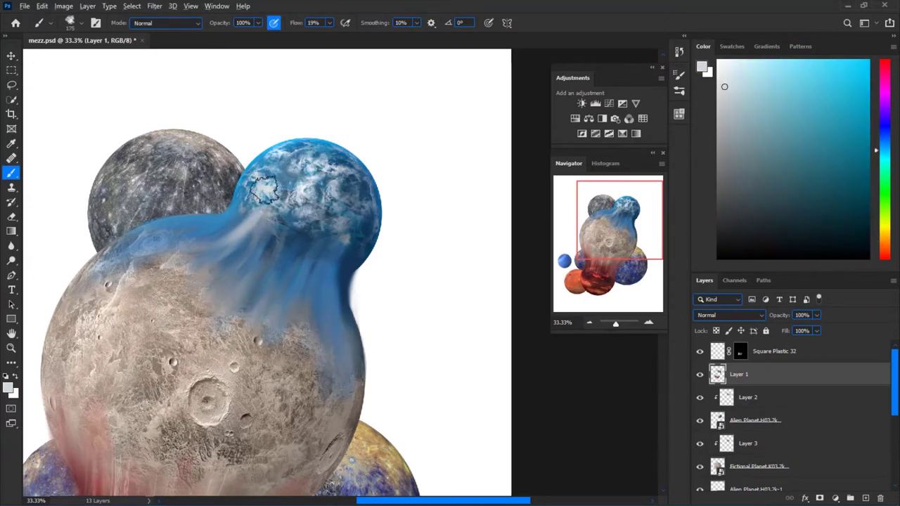
alt+click(236, 215)
alt+click(250, 323)
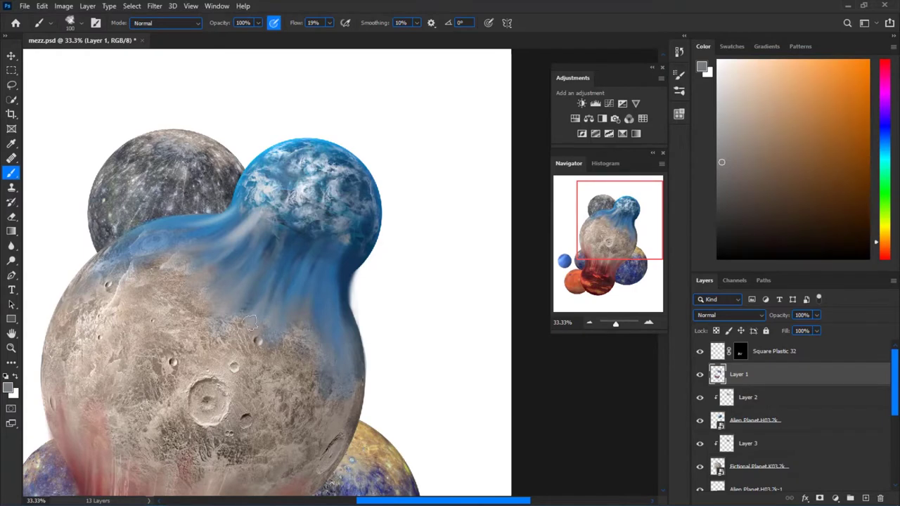
alt+click(278, 235)
alt+click(246, 261)
Clean up the blue stretch with the Eraser, undoing and repainting with lighter sampled blue
key(ctrl+minus)
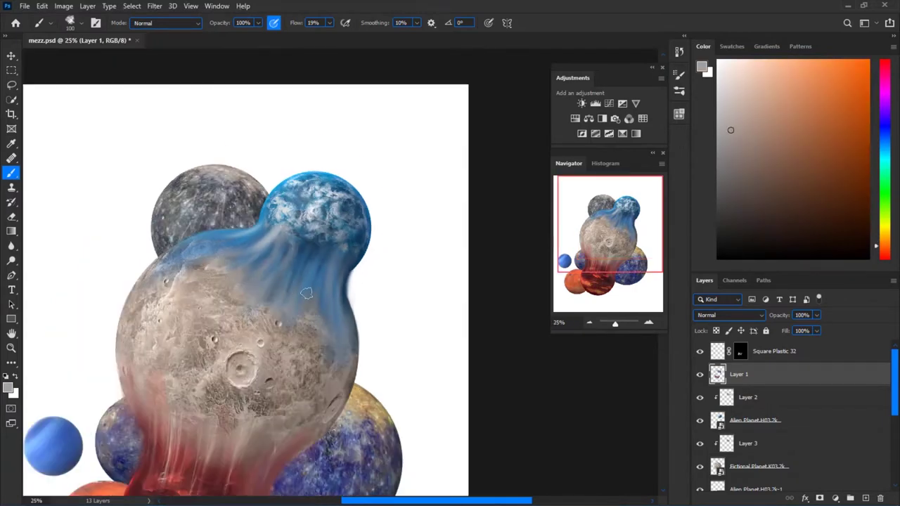
key(e)
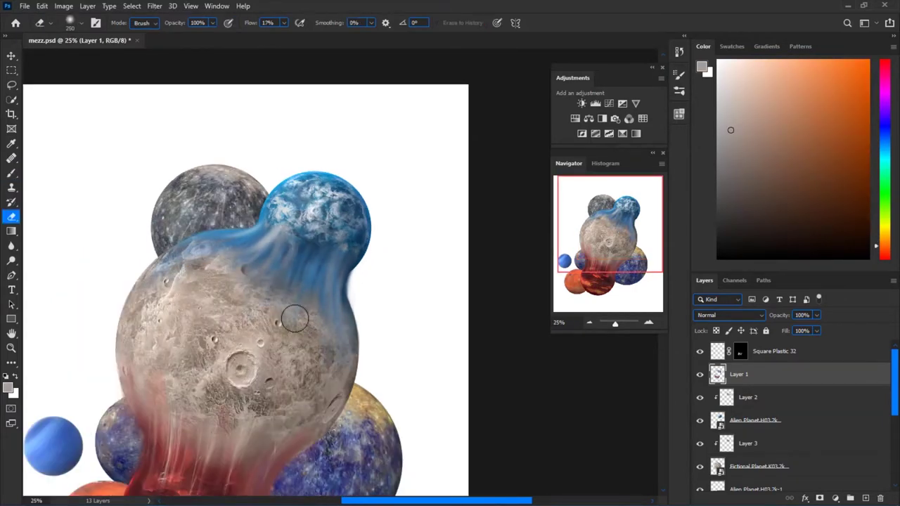
key(ctrl+z)
key(b)
alt+click(309, 284)
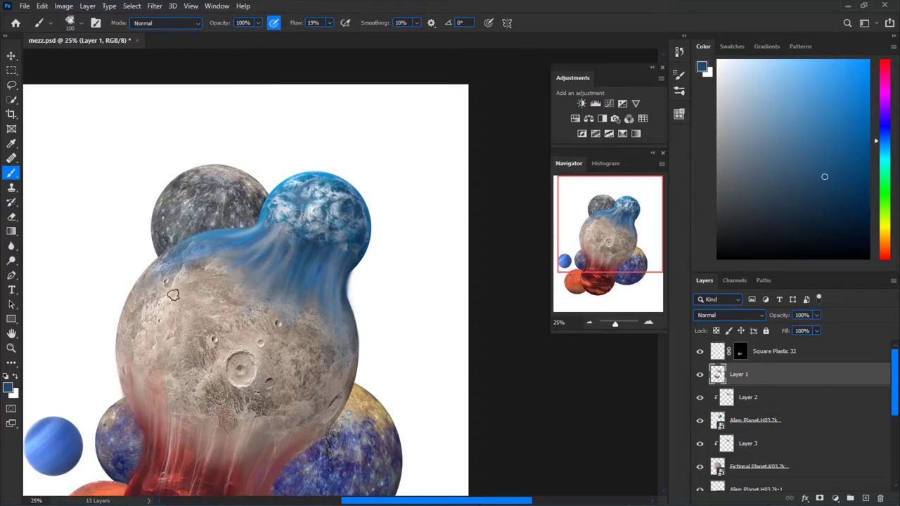
key(e)
scroll(126, 349, down, 2)
key(ctrl+plus)
key(ctrl+plus)
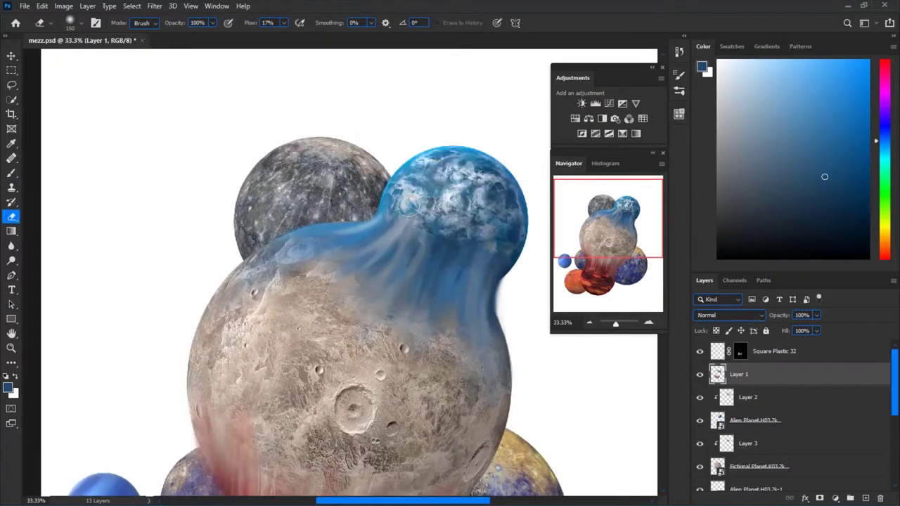
key(b)
alt+click(389, 205)
key(ctrl+plus)
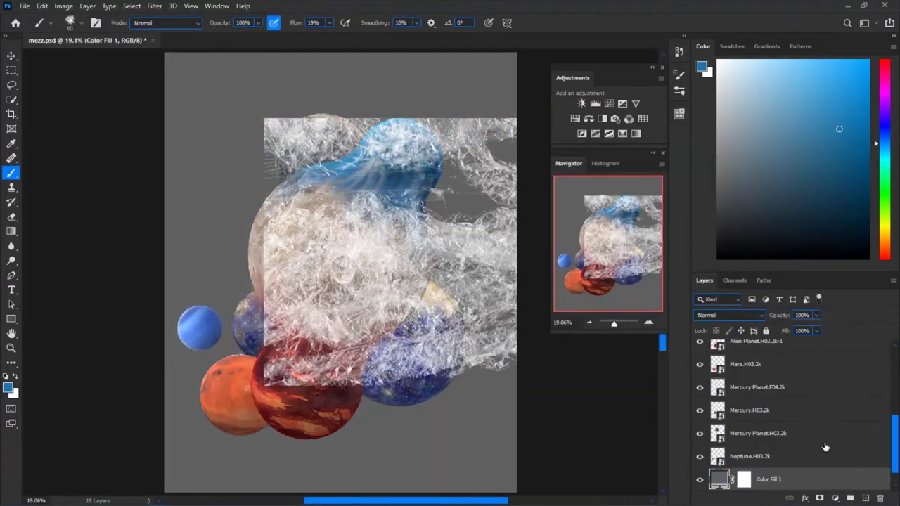
Rotate and scale Square Plastic 34 over the planets and hide it with an inverted mask
drag(348, 243, 331, 232)
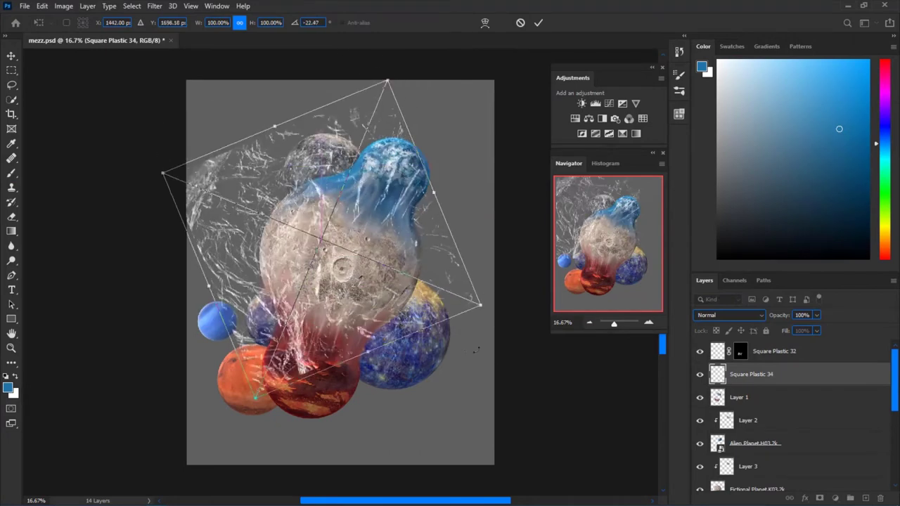
click(538, 22)
key(b)
right_click(774, 374)
click(622, 225)
key(ctrl+i)
scroll(451, 186, up, 1)
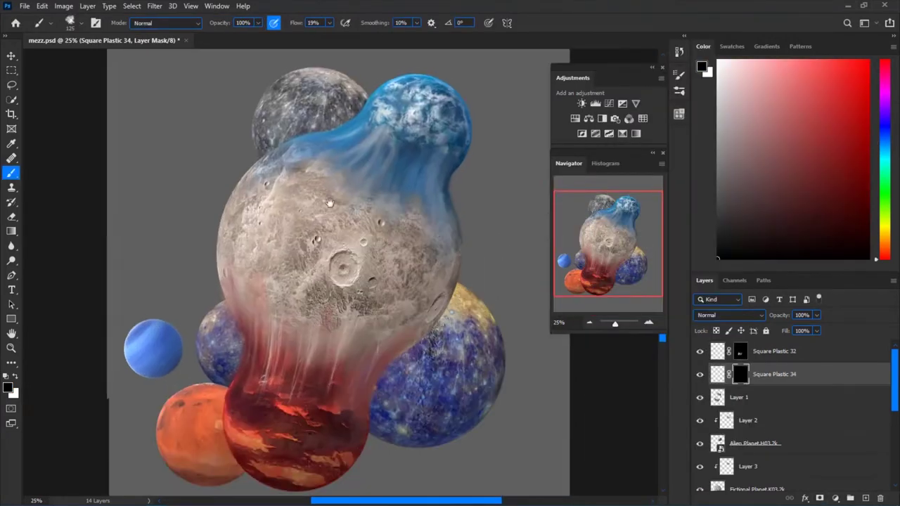
key(x)
scroll(466, 191, down, 1)
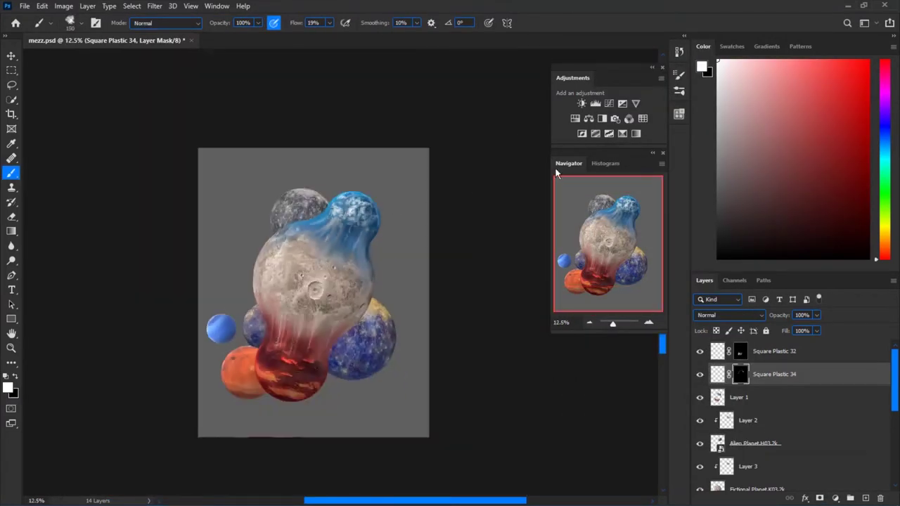
Rotate, distort and warp Square Plastic 35, then hide it behind a black mask
key(ctrl+t)
drag(466, 190, 476, 173)
right_click(415, 242)
click(431, 310)
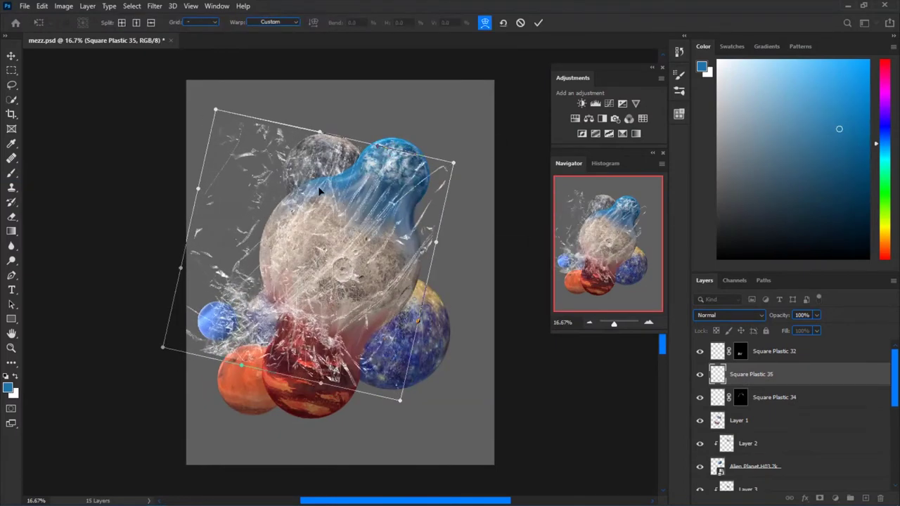
drag(271, 97, 335, 251)
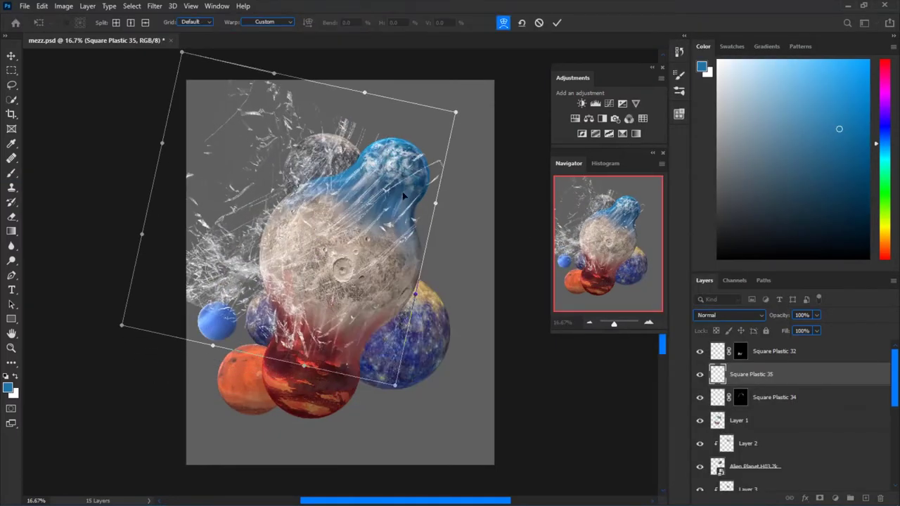
click(504, 22)
key(Return)
alt+click(820, 498)
key(b)
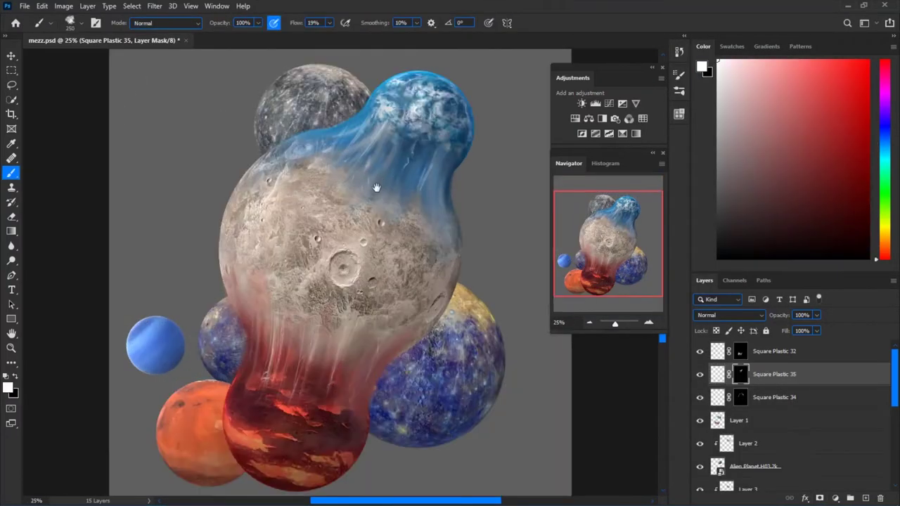
scroll(376, 187, up, 1)
key(ctrl+minus)
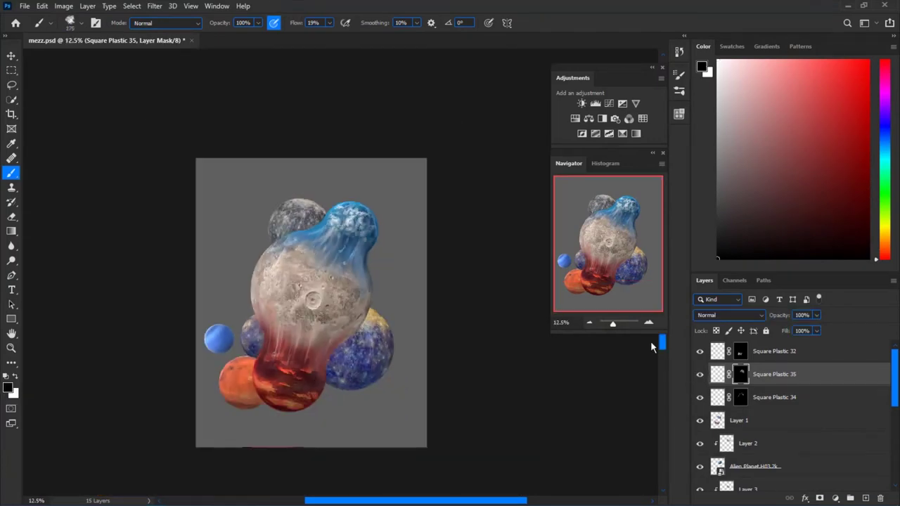
Place Square Plastic 36, rotate it about 37°, warp and mask it, then save
drag(650, 341, 838, 448)
drag(432, 242, 422, 330)
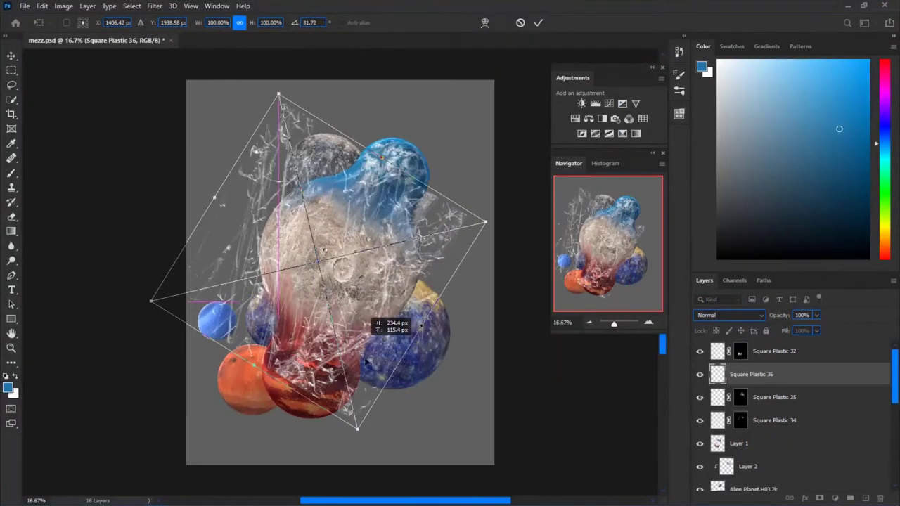
click(484, 23)
key(ctrl+plus)
click(538, 23)
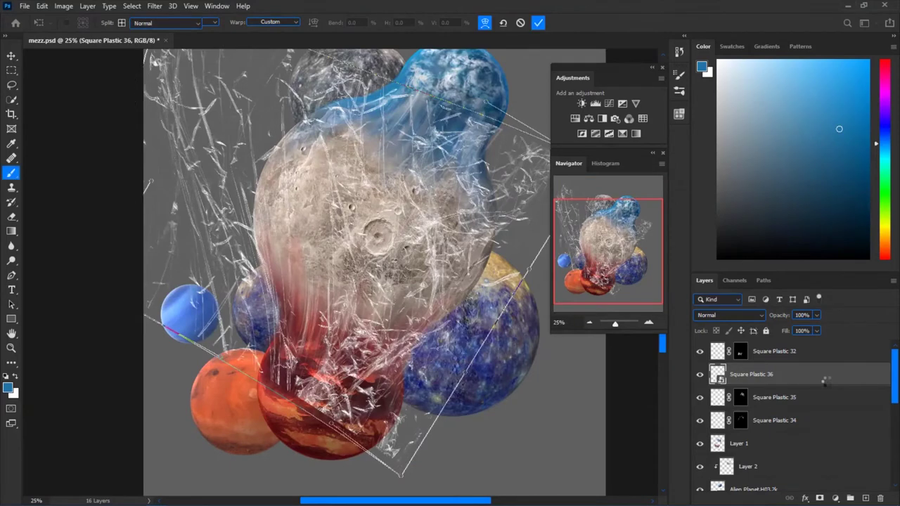
alt+click(819, 498)
key(ctrl+plus)
key(bracketleft)
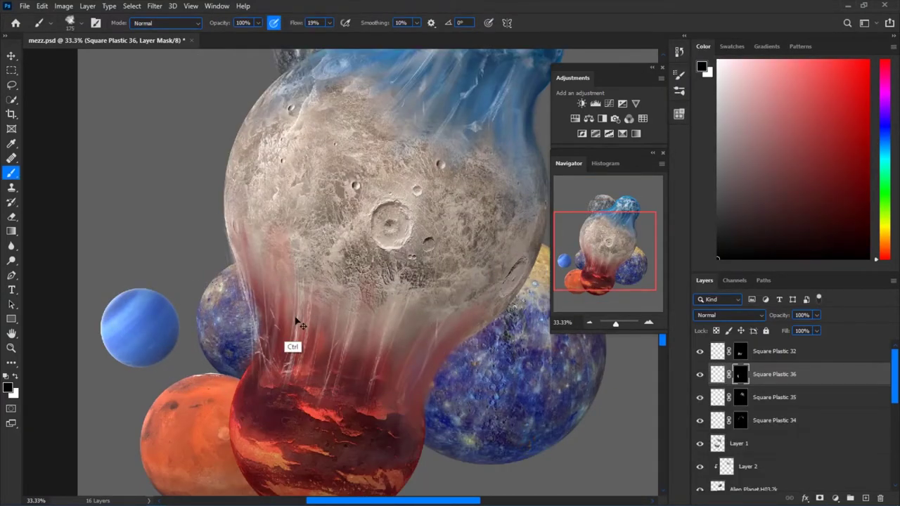
key(ctrl+minus)
key(ctrl+minus)
key(ctrl+minus)
key(ctrl+s)
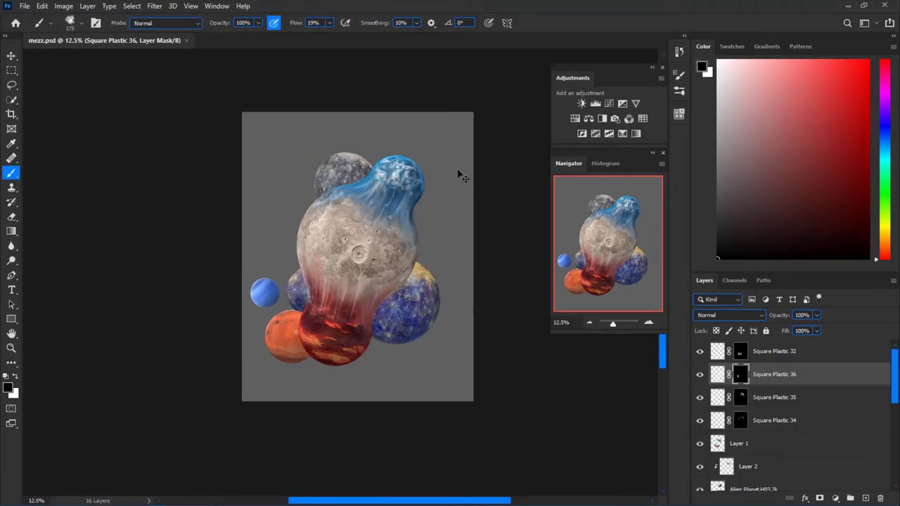
Check tonal values with a fully desaturating Hue/Saturation adjustment, then remove it
click(576, 119)
drag(107, 167, 38, 166)
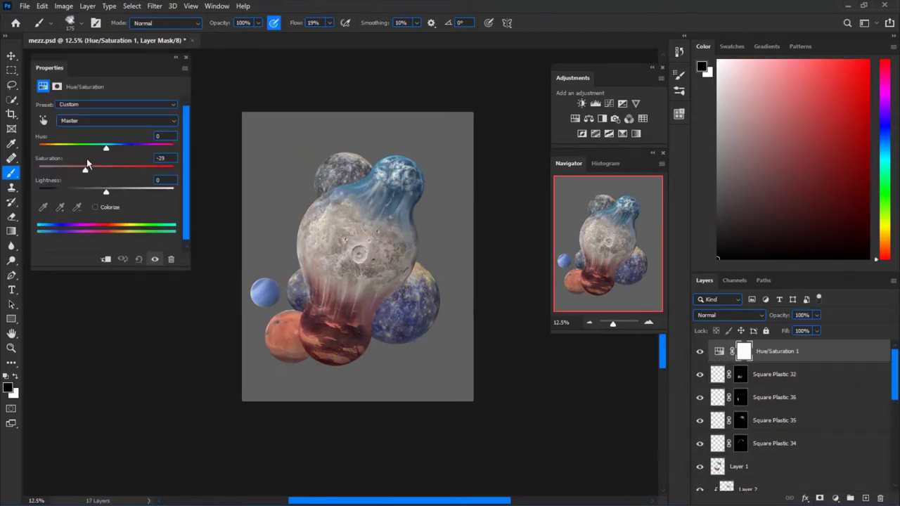
key(ctrl+alt+z)
key(ctrl+alt+z)
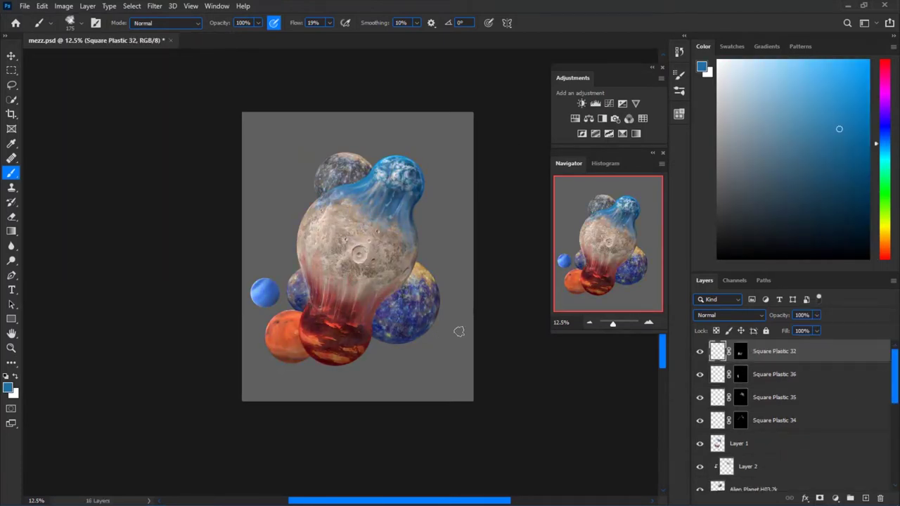
key(ctrl+plus)
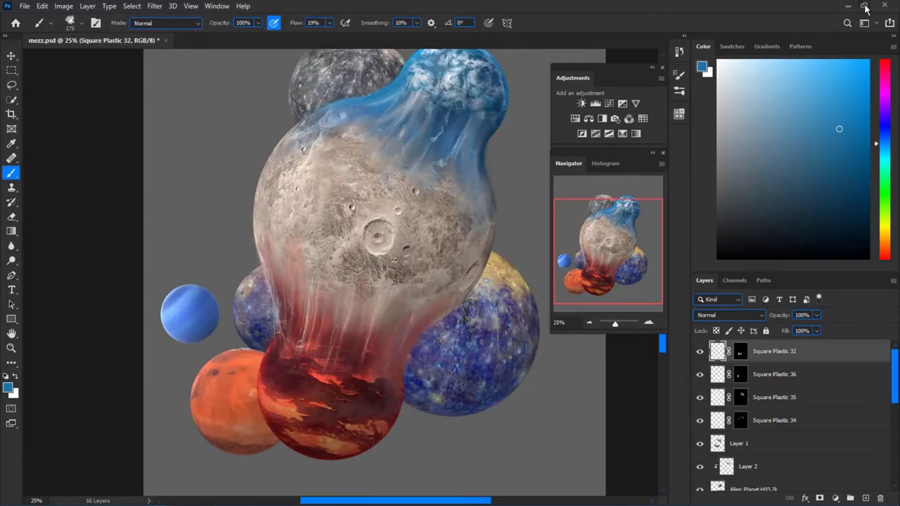
click(865, 5)
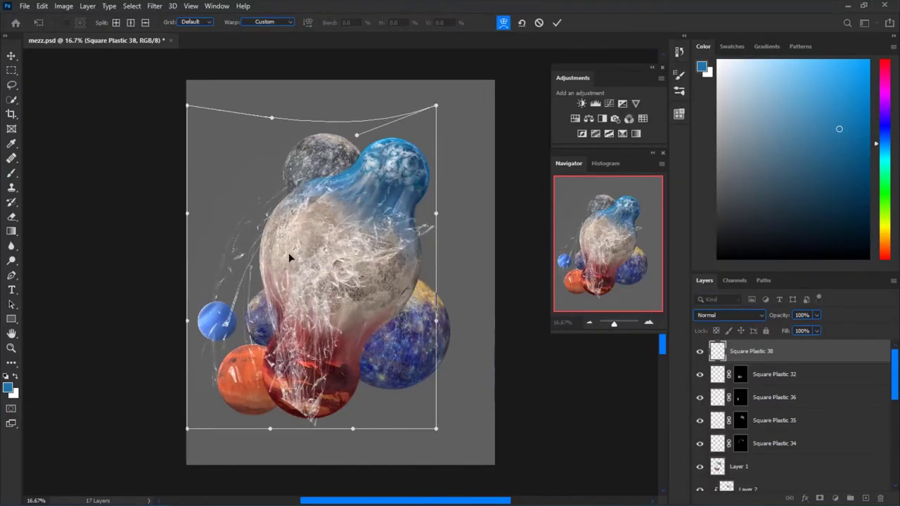
Commit the warp on Square Plastic 38 and hide it behind a black mask
key(Return)
key(b)
key(ctrl+plus)
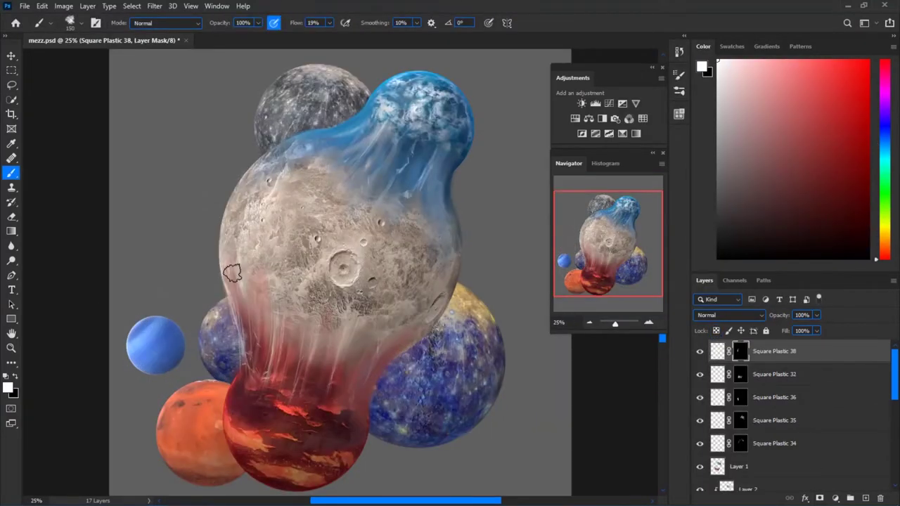
key(x)
key(ctrl+minus)
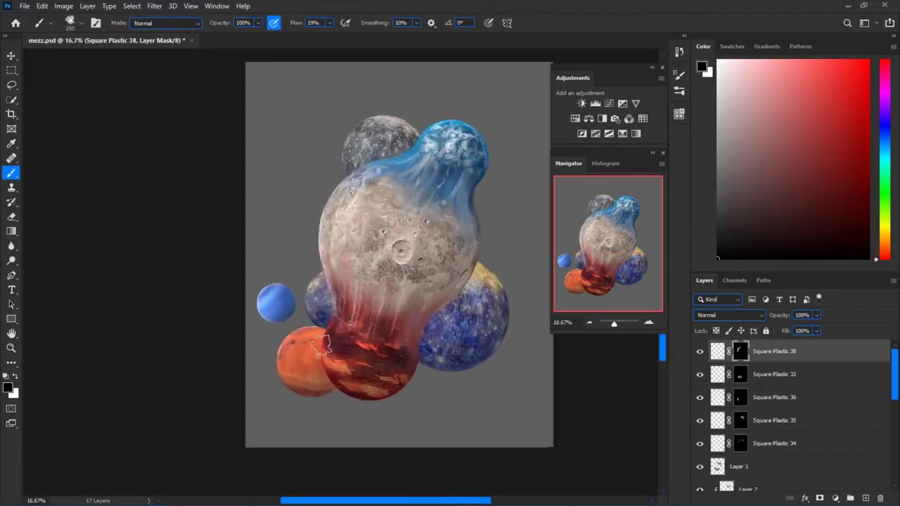
drag(278, 448, 371, 261)
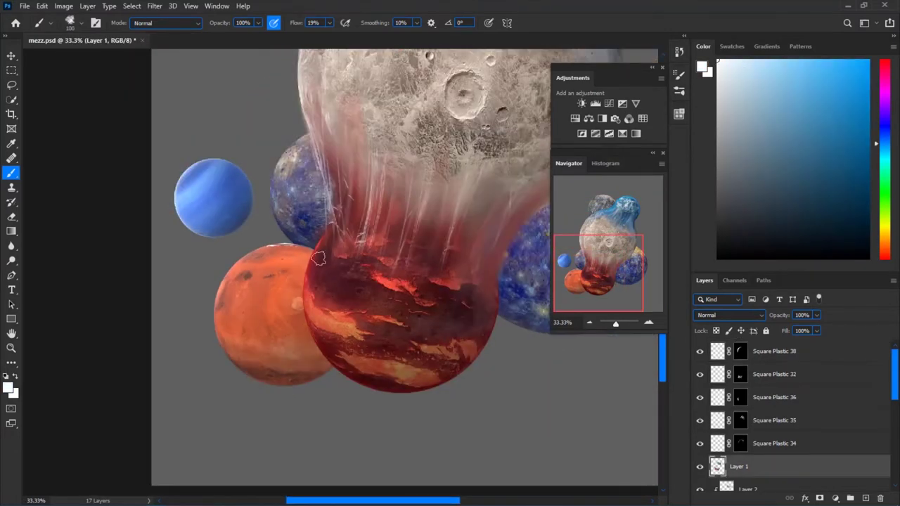
Sample dark reds and brighter orange-reds from the red planet
key(ctrl+minus)
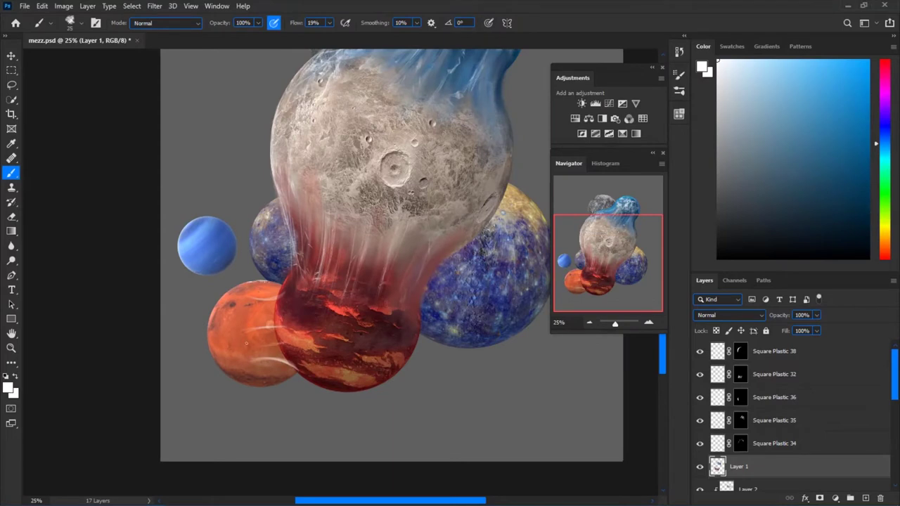
alt+click(242, 310)
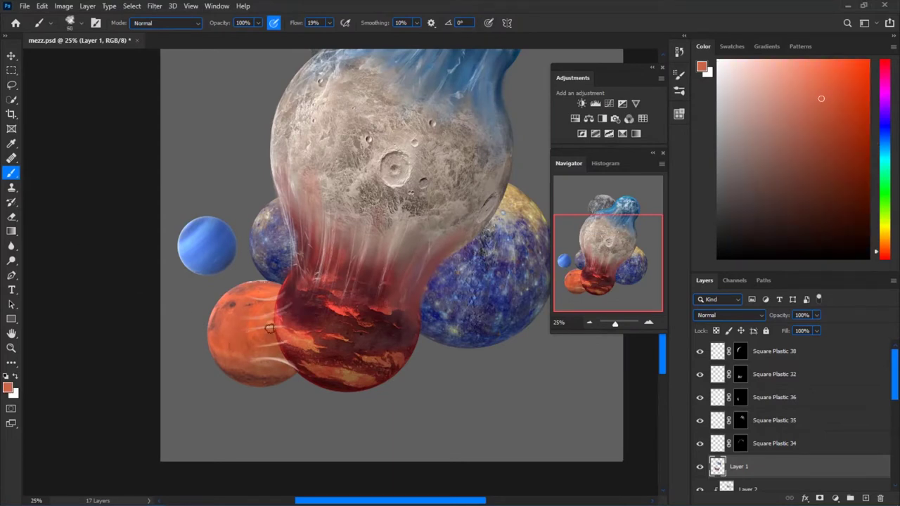
alt+click(300, 377)
alt+click(285, 338)
alt+click(267, 302)
alt+click(239, 336)
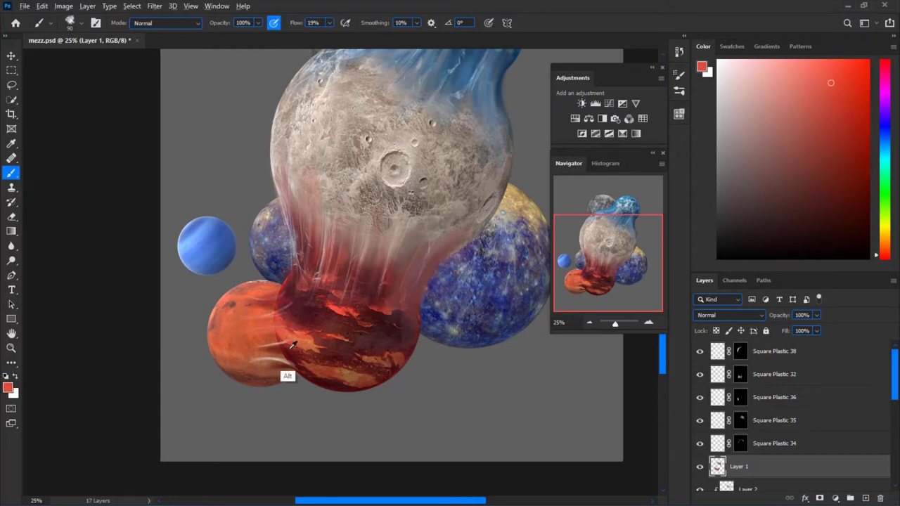
alt+click(241, 350)
alt+click(272, 310)
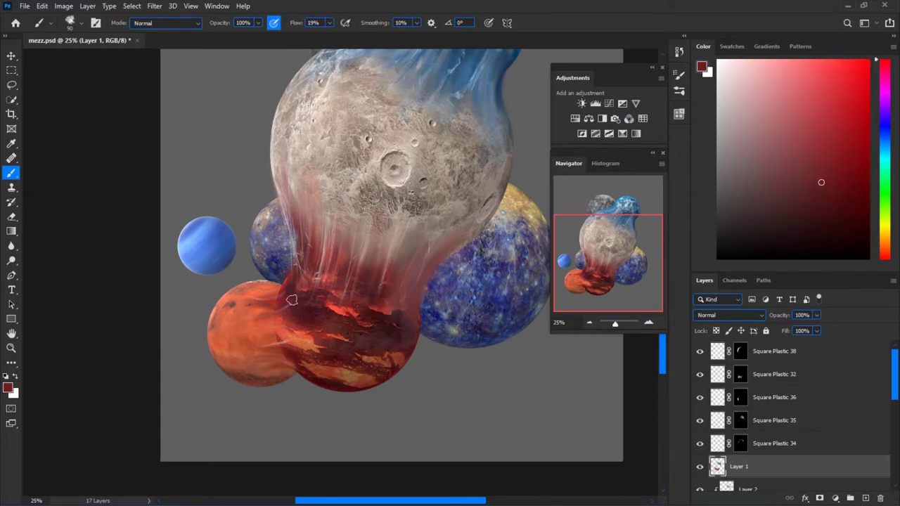
Settle on an orange sampled from the red planet as the paint colour
scroll(338, 321, up, 1)
scroll(330, 338, down, 5)
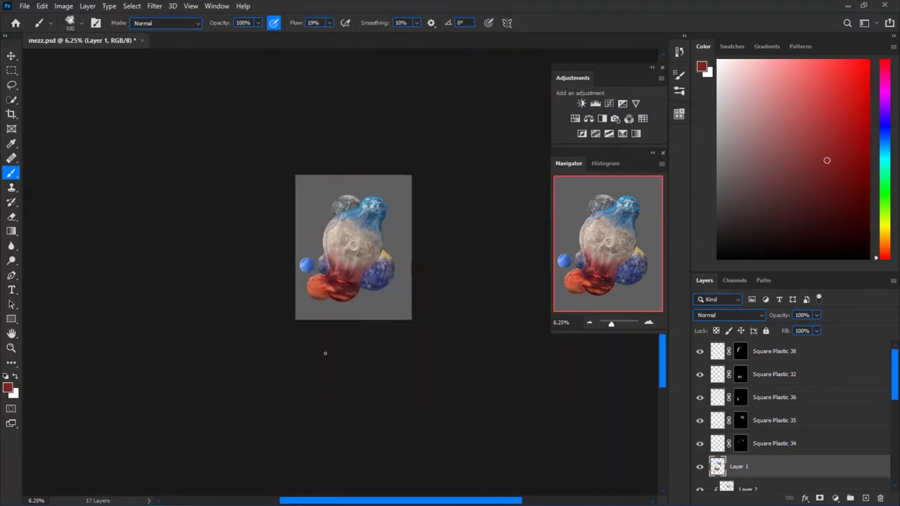
scroll(316, 357, up, 3)
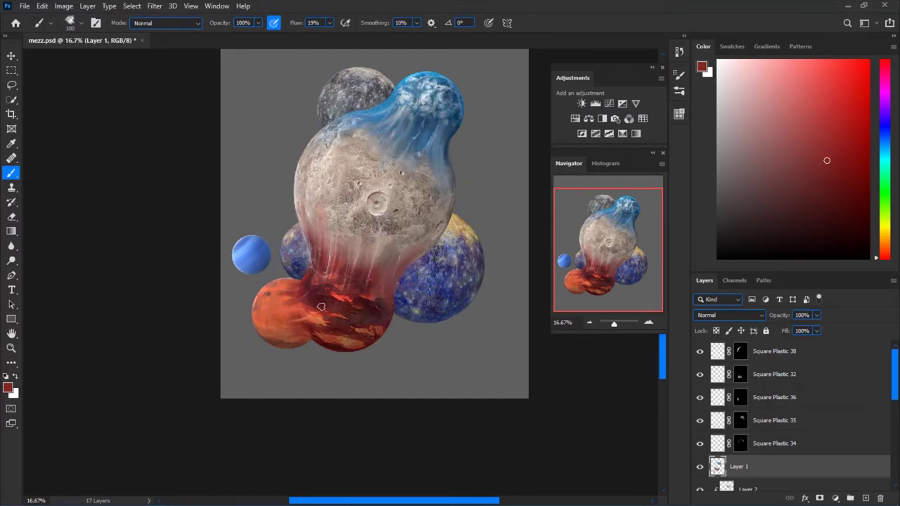
scroll(321, 307, up, 1)
alt+click(332, 319)
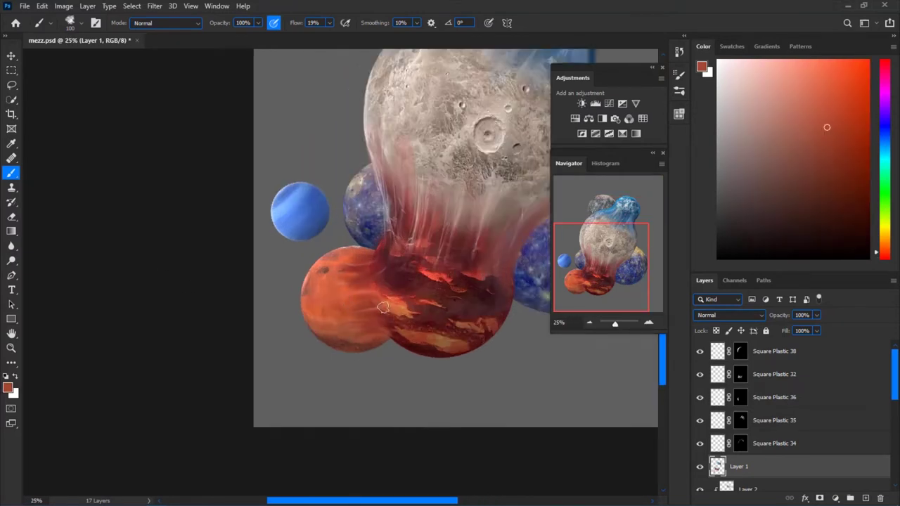
alt+click(393, 284)
alt+click(334, 319)
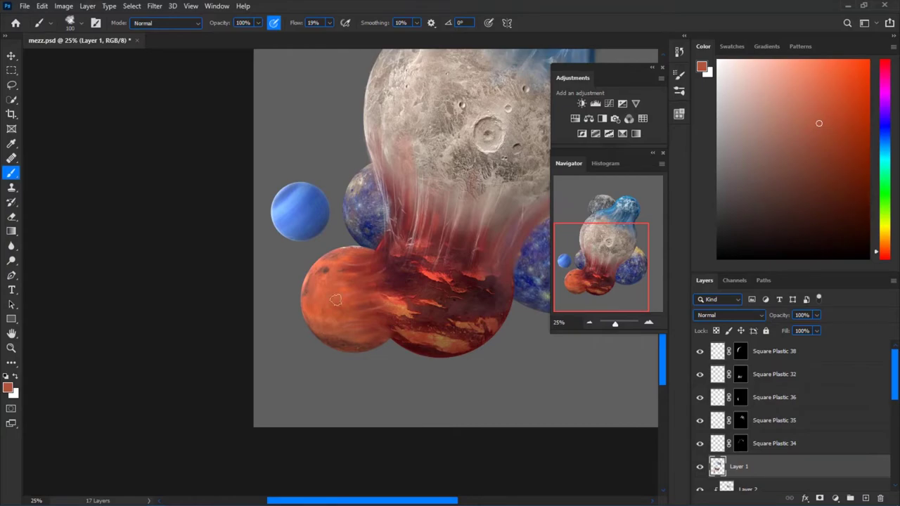
scroll(467, 296, down, 1)
scroll(468, 296, down, 1)
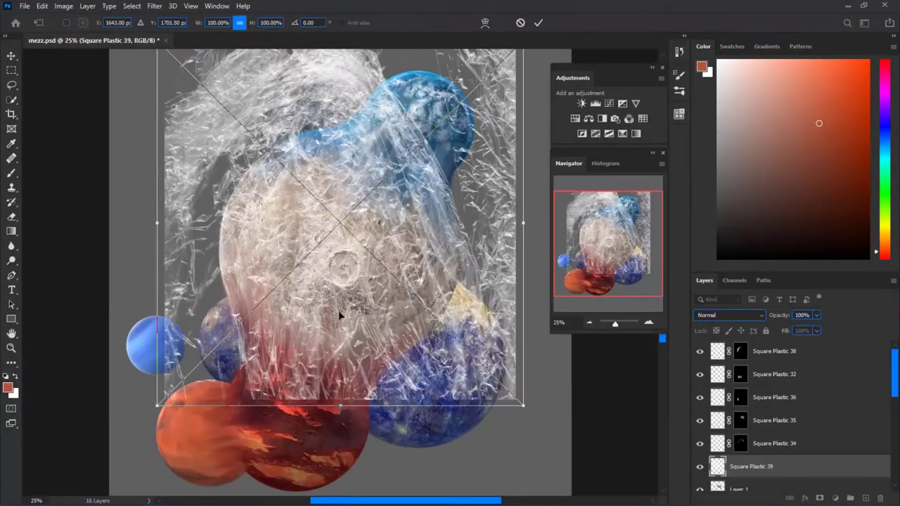
Move Square Plastic 40 above the planets, flip it vertically and warp it to drape over them
drag(341, 312, 342, 210)
right_click(410, 147)
click(431, 380)
drag(284, 167, 307, 192)
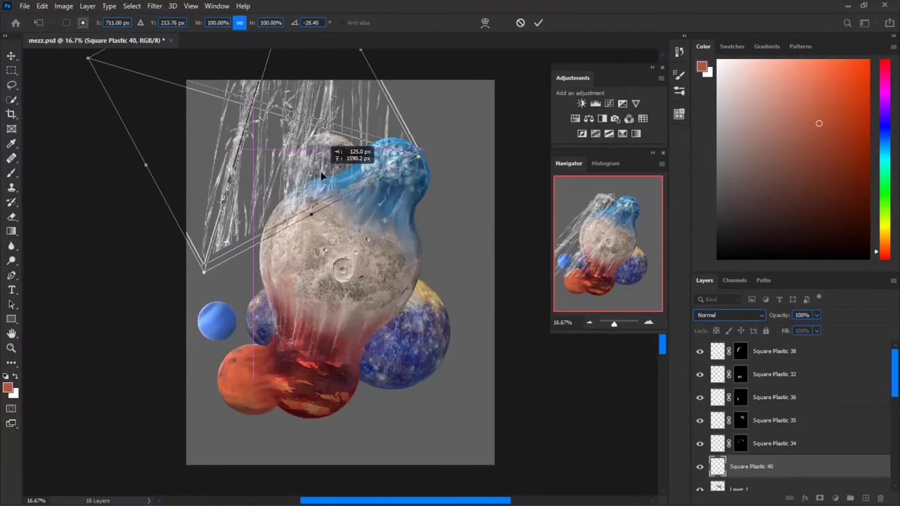
key(Return)
Reposition the plastic texture over the moon and the grey planet with Free Transform
key(ctrl+t)
mouse_move(284, 167)
mouse_down()
mouse_move(300, 181)
mouse_move(502, 161)
mouse_up()
key(Return)
key(ctrl+t)
drag(428, 261, 333, 226)
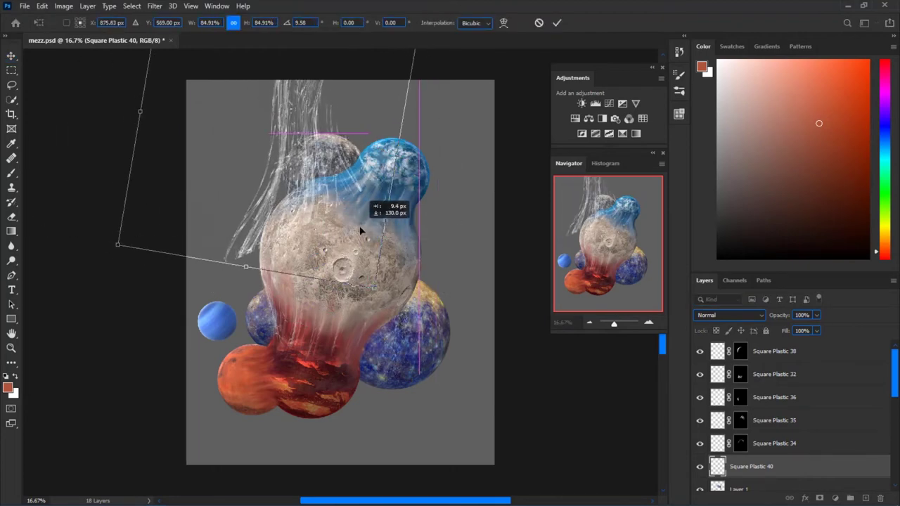
key(Return)
Mask the plastic texture, brushing white and black to reveal streaks, and add an empty Layer 4
key(ctrl+plus)
key(b)
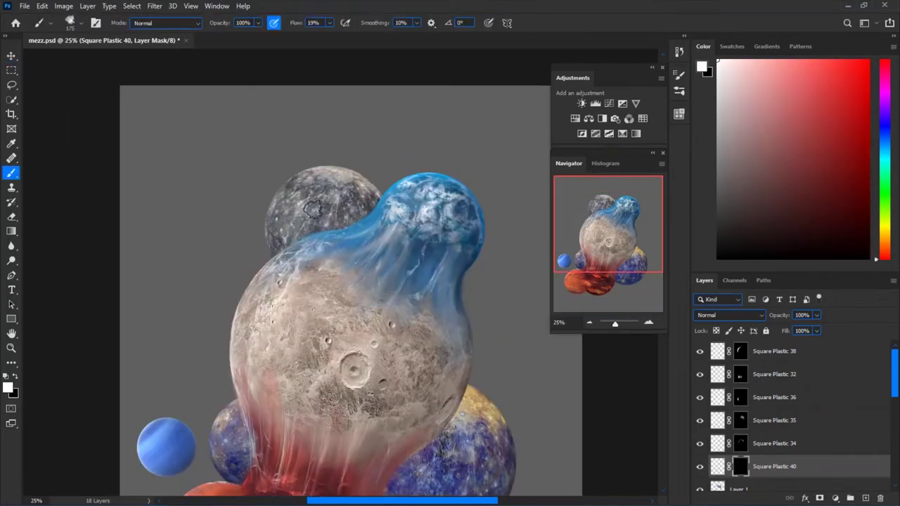
mouse_move(313, 194)
mouse_down()
mouse_move(325, 189)
mouse_move(365, 220)
mouse_up()
key(x)
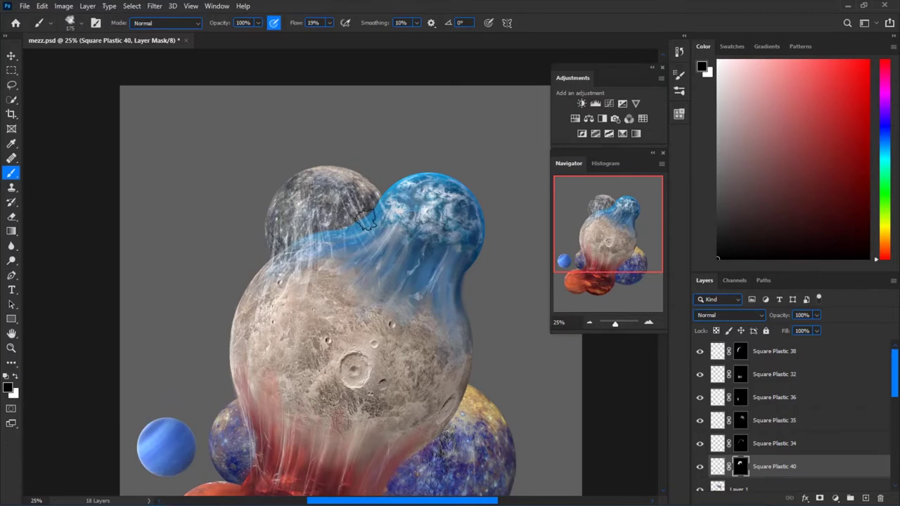
key(ctrl+plus)
key(ctrl+plus)
key(ctrl+plus)
key(x)
key(ctrl+shift+alt+n)
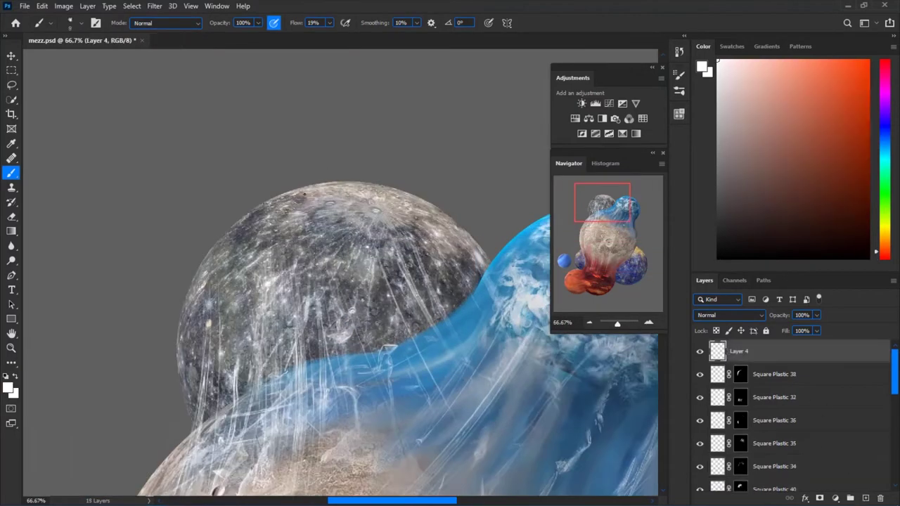
Paint white rim lights along the moon's upper-left and upper edges on Layer 4
drag(291, 199, 215, 251)
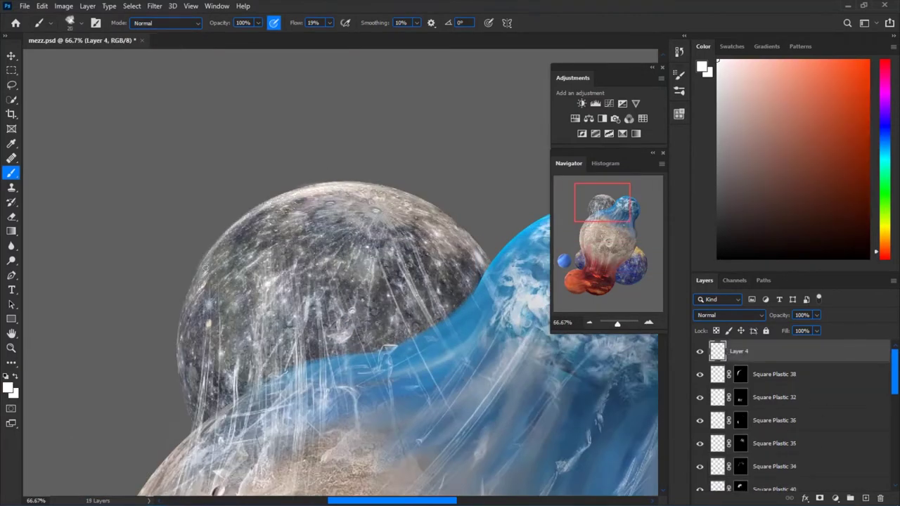
drag(378, 199, 401, 207)
drag(169, 382, 306, 229)
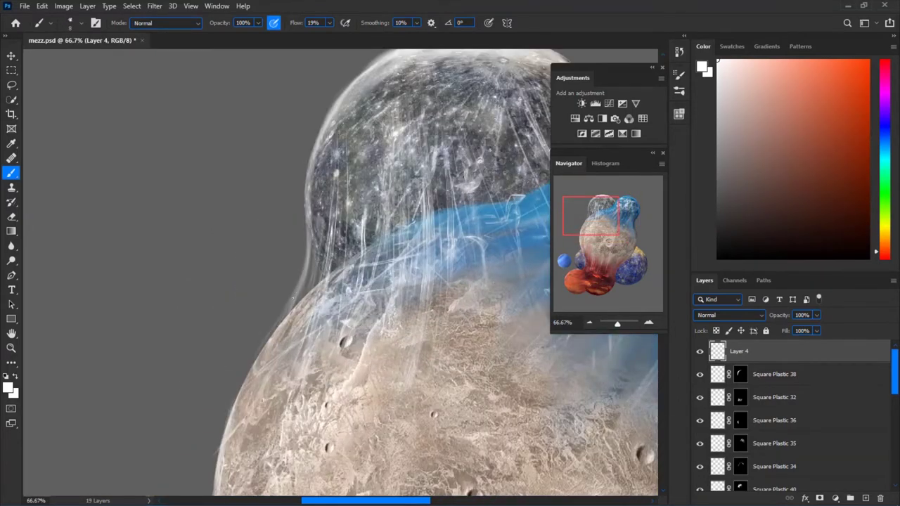
drag(277, 323, 316, 218)
key(e)
key(b)
Erase stray highlight on the moon's lower-left edge, toggle Layer 1 to compare, and select its mask
mouse_move(261, 382)
mouse_down()
mouse_move(281, 300)
mouse_move(240, 154)
mouse_up()
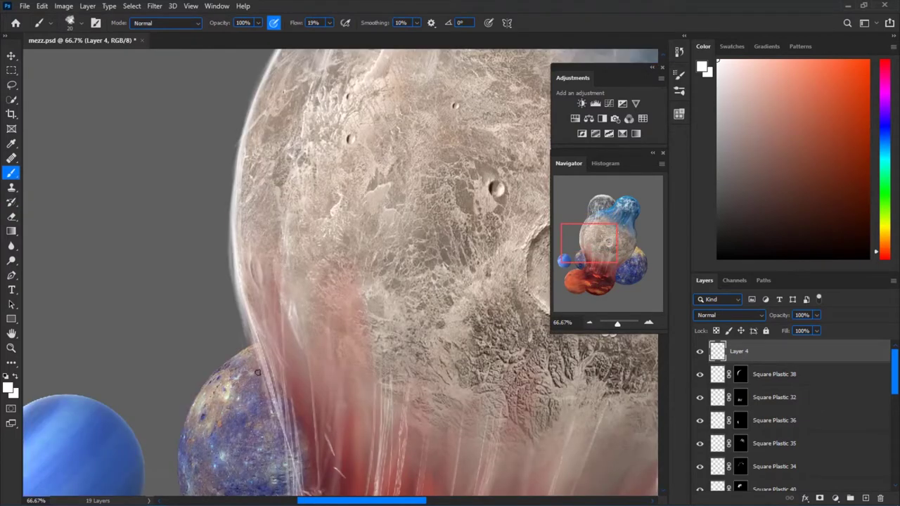
key(e)
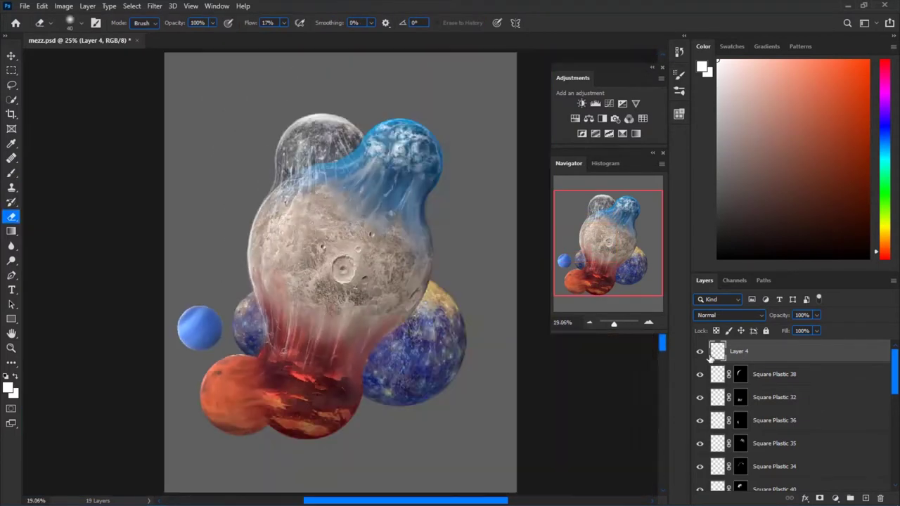
mouse_move(226, 240)
mouse_down()
mouse_move(371, 256)
mouse_move(356, 250)
mouse_up()
key(b)
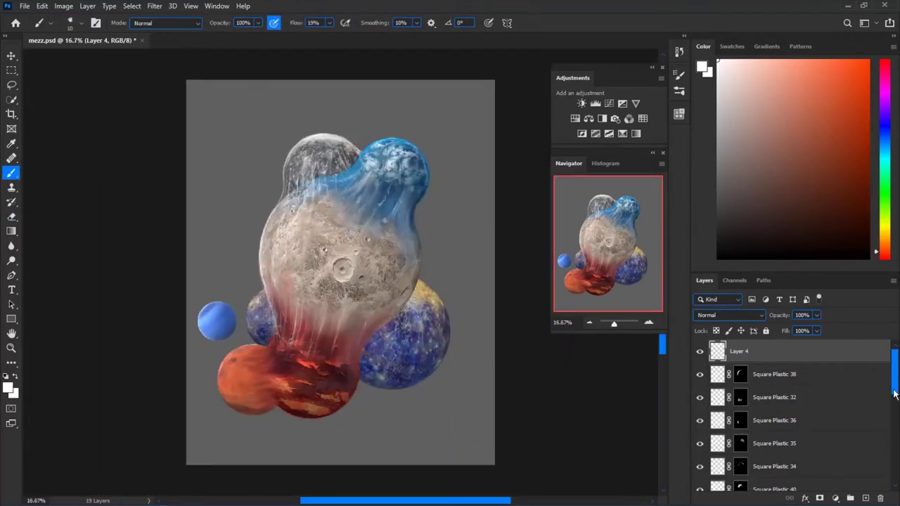
drag(895, 391, 896, 429)
click(700, 388)
click(700, 388)
click(740, 388)
Resize the brush, zoom in, and return to Layer 4 with white as the paint colour
key(bracketleft)
key(bracketleft)
key(bracketleft)
key(bracketright)
key(bracketright)
key(bracketright)
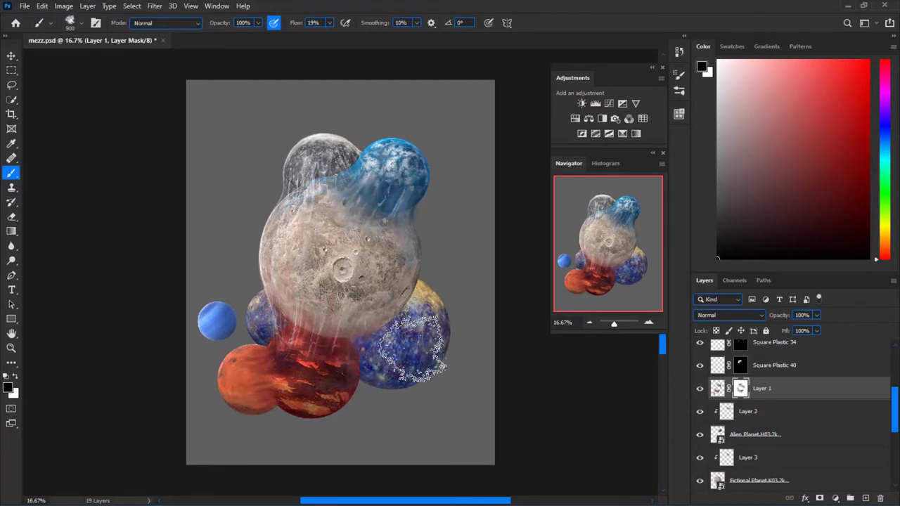
scroll(412, 347, down, 3)
key(ctrl+equal)
scroll(416, 374, down, 3)
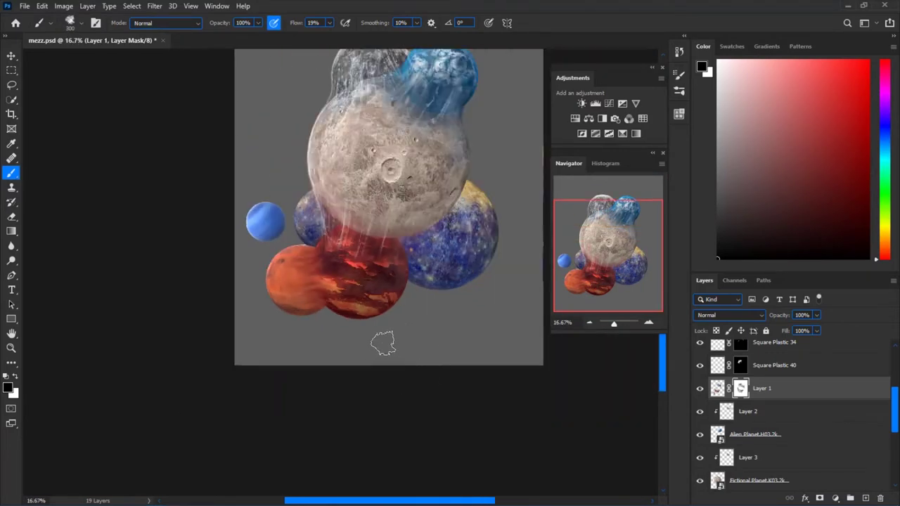
key(ctrl+shift+alt+n)
scroll(381, 345, up, 3)
key(x)
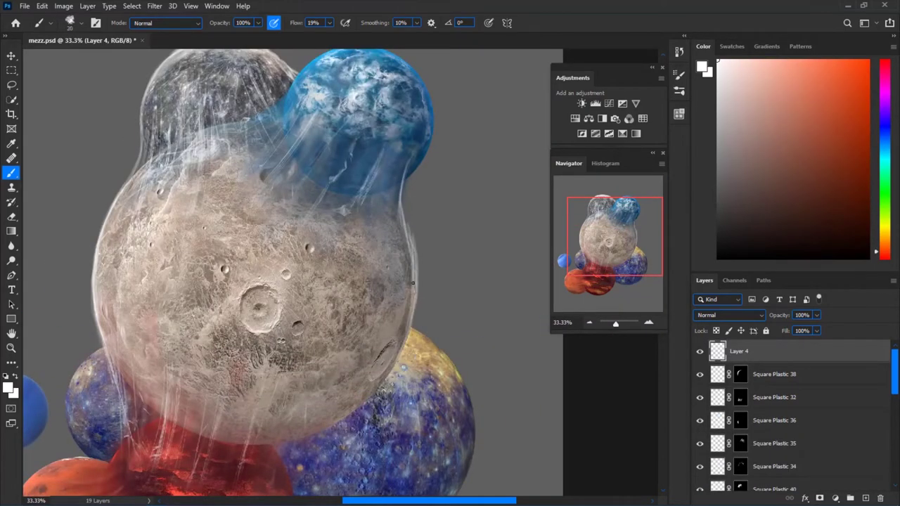
Zoom in close on the moon's top and the blue planet, ready to paint highlights
key(ctrl+equal)
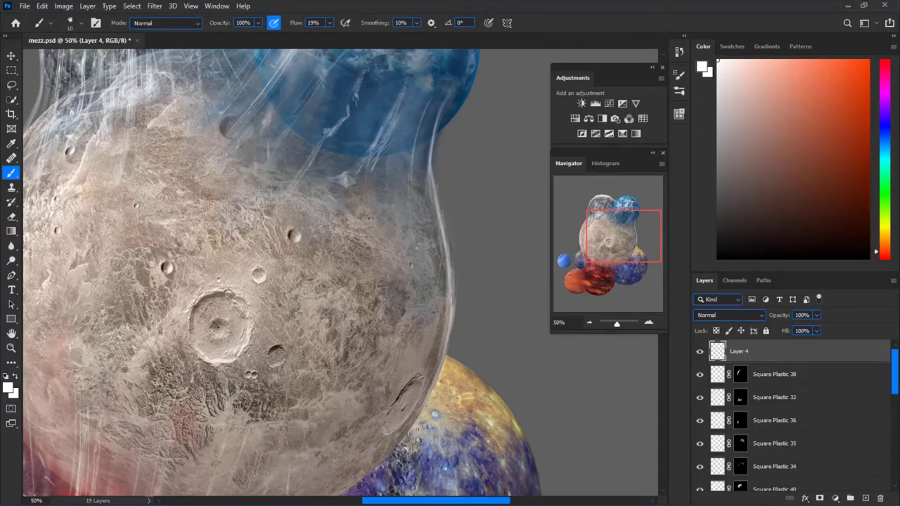
key(ctrl+minus)
drag(281, 282, 311, 324)
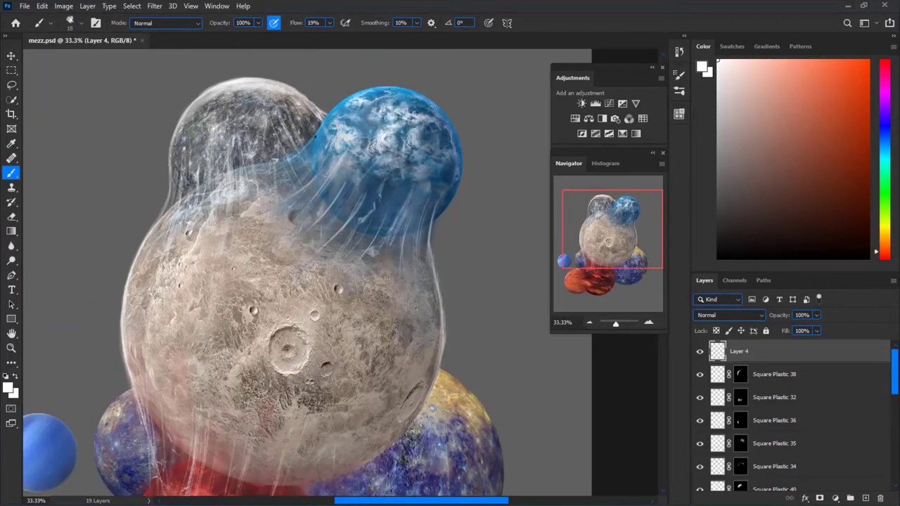
drag(290, 207, 291, 244)
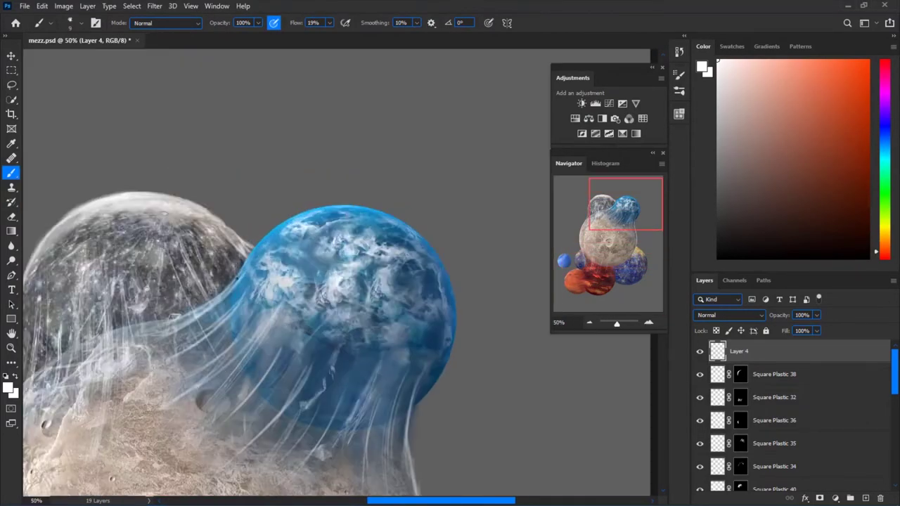
key(e)
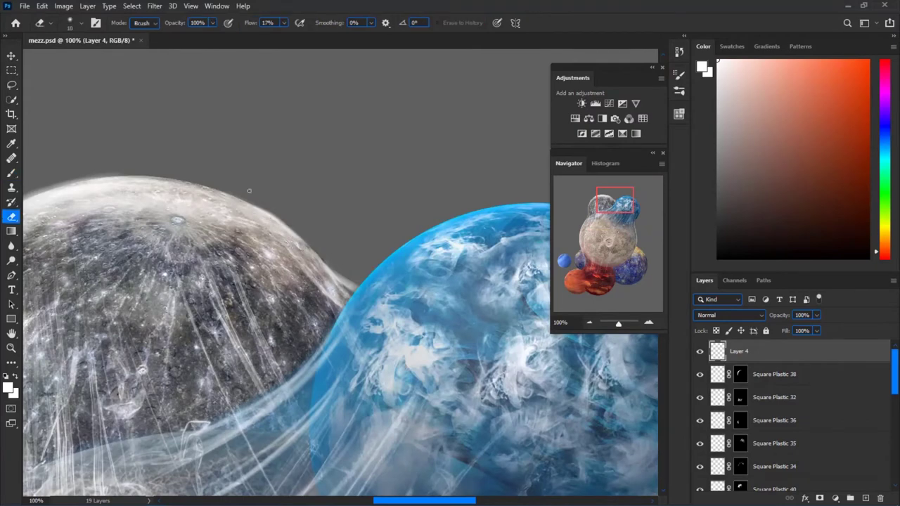
key(b)
Paint white rim light strokes along the blue planet's upper-left and right edges
drag(411, 237, 347, 311)
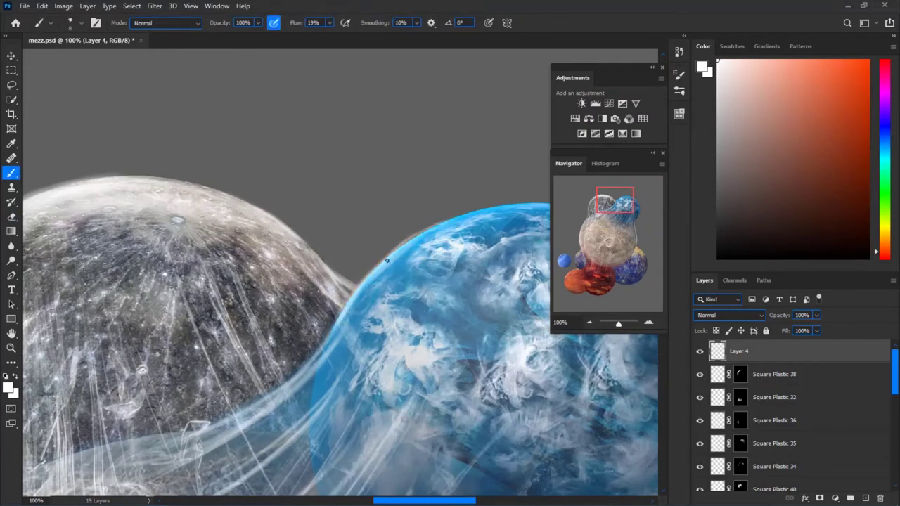
drag(82, 450, 211, 317)
drag(246, 267, 242, 402)
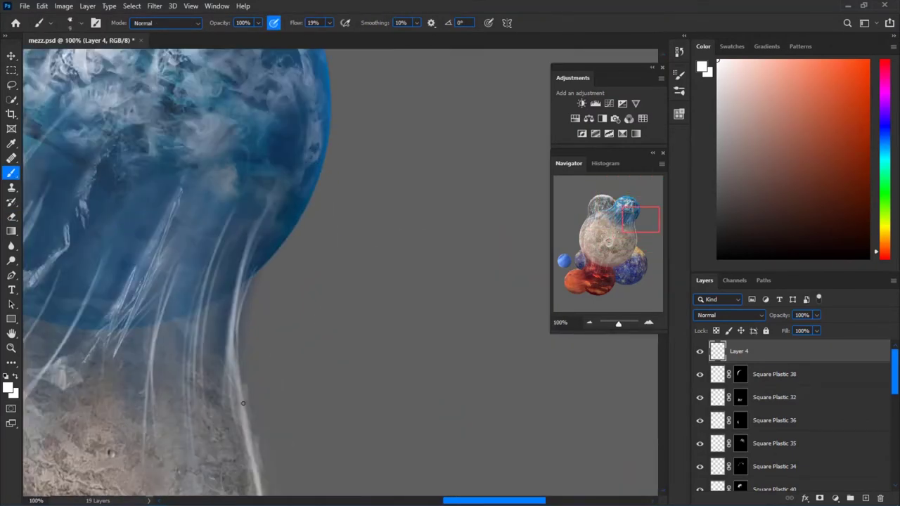
drag(308, 196, 320, 292)
drag(322, 204, 302, 337)
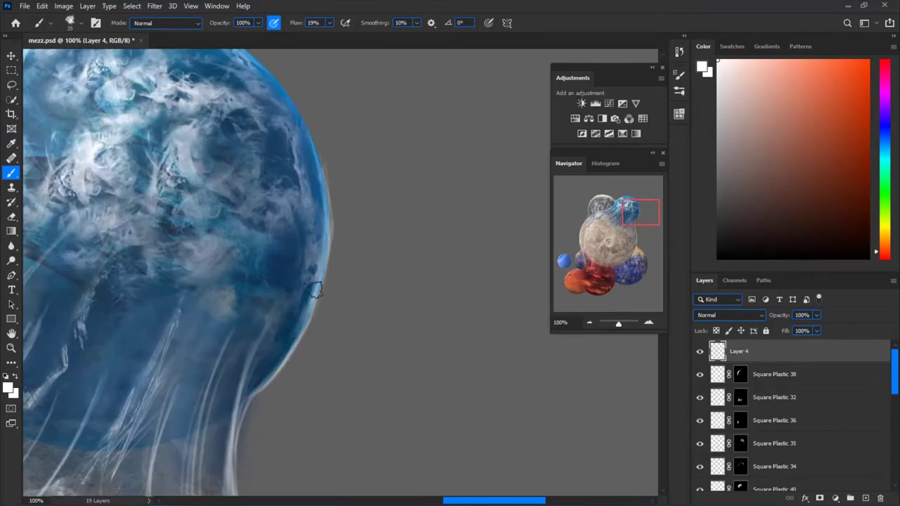
drag(313, 169, 253, 394)
key(ctrl+minus)
drag(303, 253, 268, 417)
drag(317, 180, 306, 303)
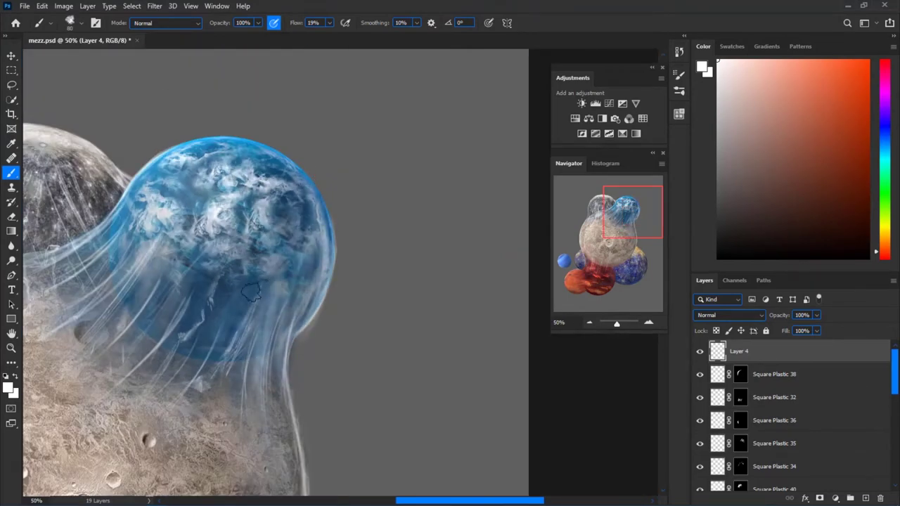
Erase stray highlight strokes, fit the image in view, and save the document
key(e)
key(ctrl+plus)
key(ctrl+0)
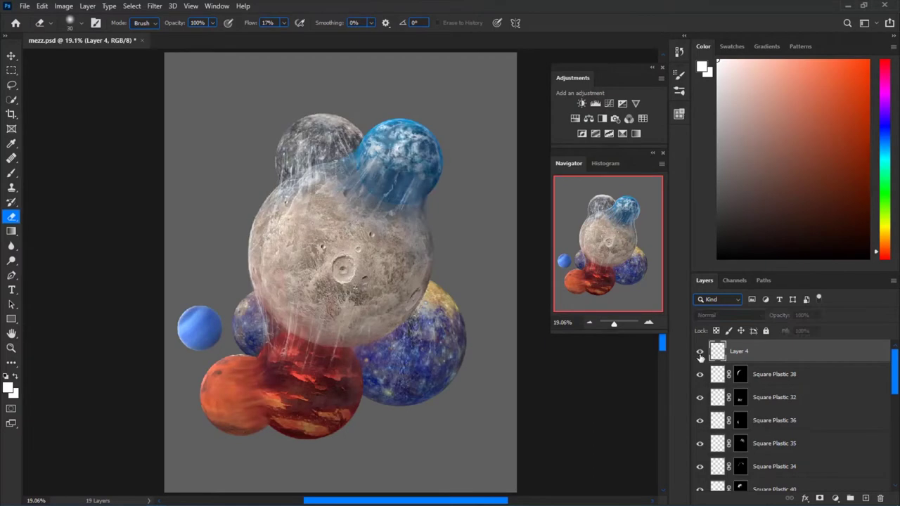
key(ctrl+s)
scroll(366, 282, up, 5)
Enlarge the brush and brighten the rim along the blue planet's top edge, erasing strays
key(b)
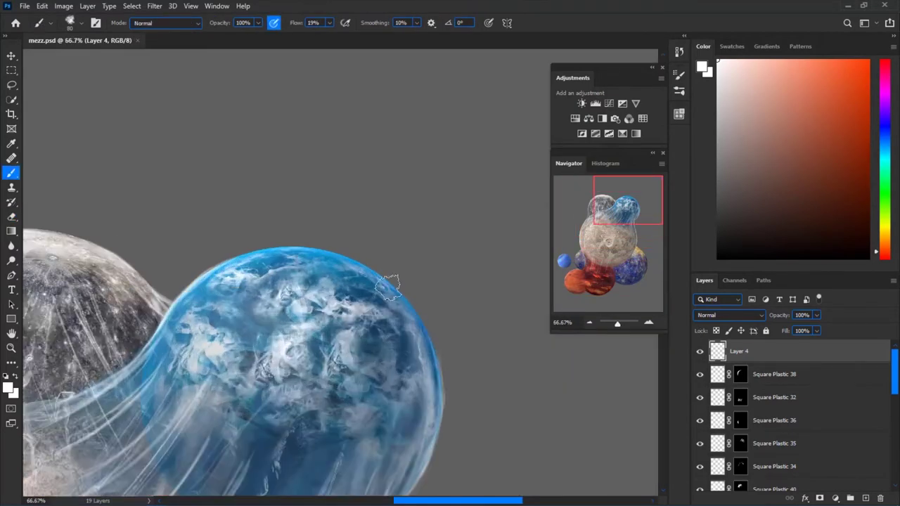
key(bracketright)
mouse_move(352, 262)
mouse_down()
mouse_move(322, 255)
mouse_move(345, 257)
mouse_up()
drag(153, 284, 300, 267)
key(e)
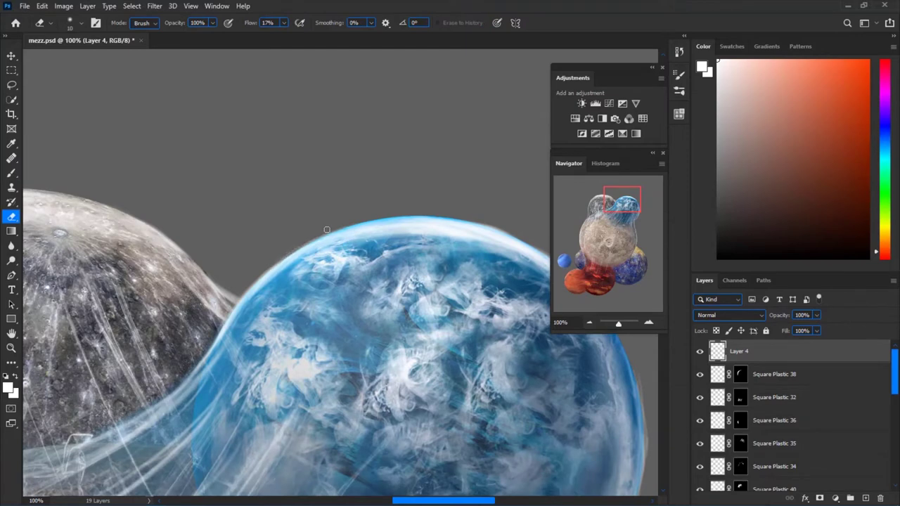
key(b)
key(e)
drag(471, 226, 337, 240)
Zoom out to view the whole document and open the brush settings panel
key(b)
key(e)
key(ctrl+minus)
key(ctrl+minus)
key(b)
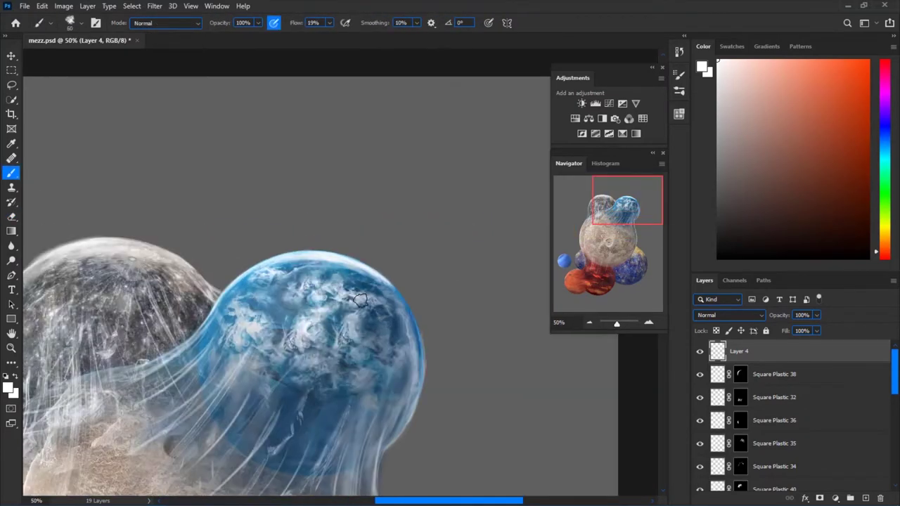
key(ctrl+minus)
key(ctrl+minus)
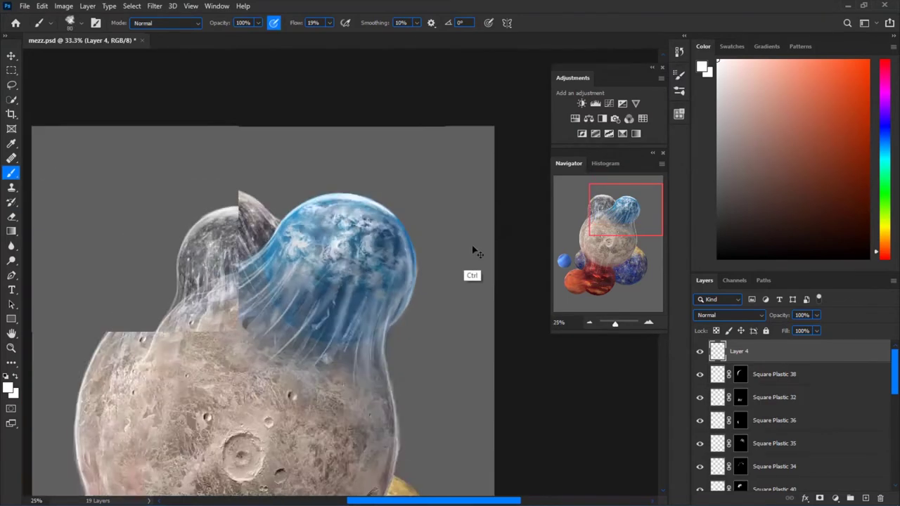
key(ctrl+minus)
scroll(346, 362, up, 3)
key(F5)
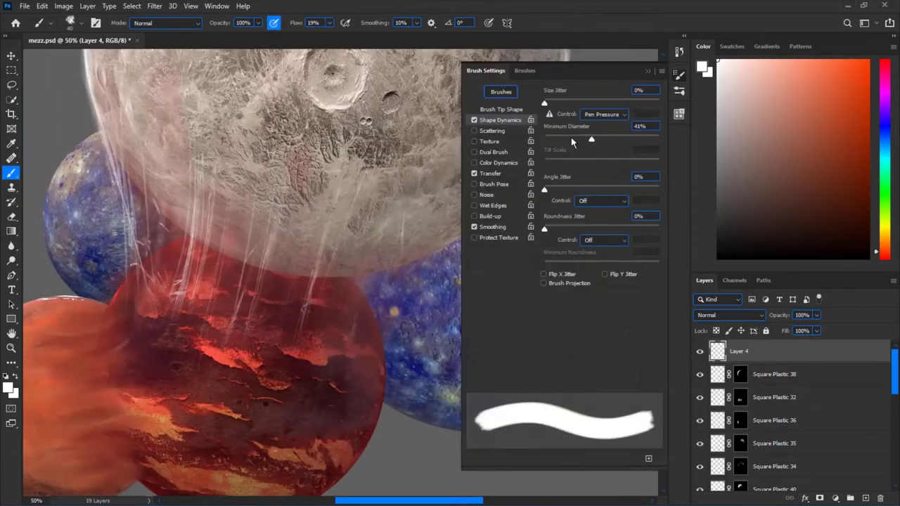
Paint a white highlight where the moon meets the lower blue planet
key(F5)
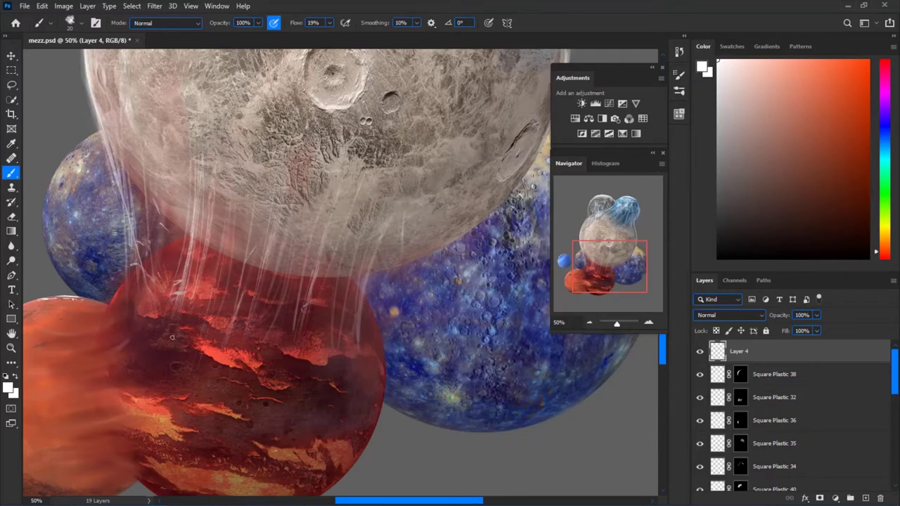
drag(171, 338, 278, 225)
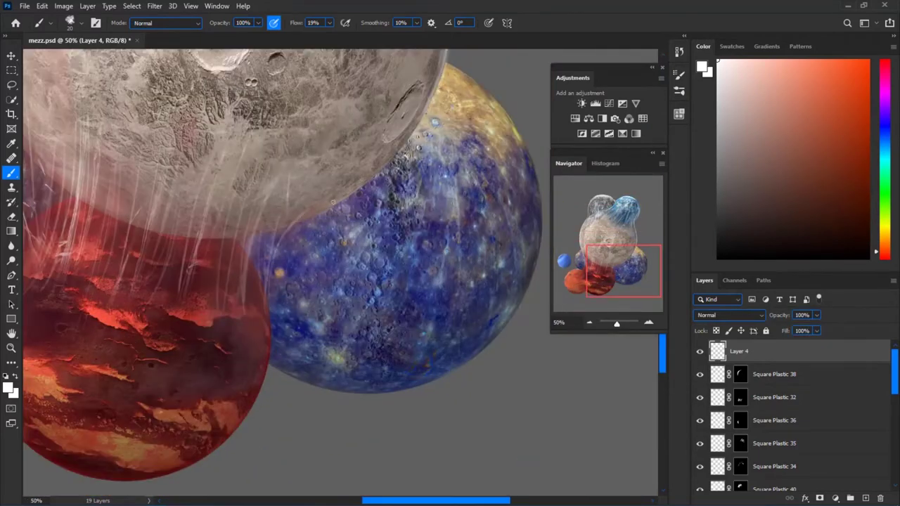
drag(273, 278, 240, 363)
mouse_move(289, 287)
mouse_down()
mouse_move(394, 193)
mouse_move(422, 126)
mouse_move(407, 169)
mouse_move(262, 281)
mouse_up()
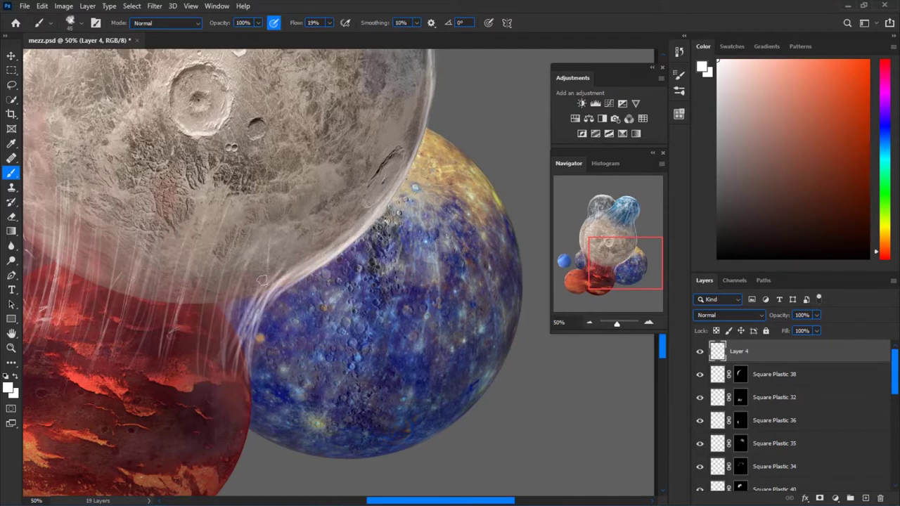
drag(242, 364, 265, 306)
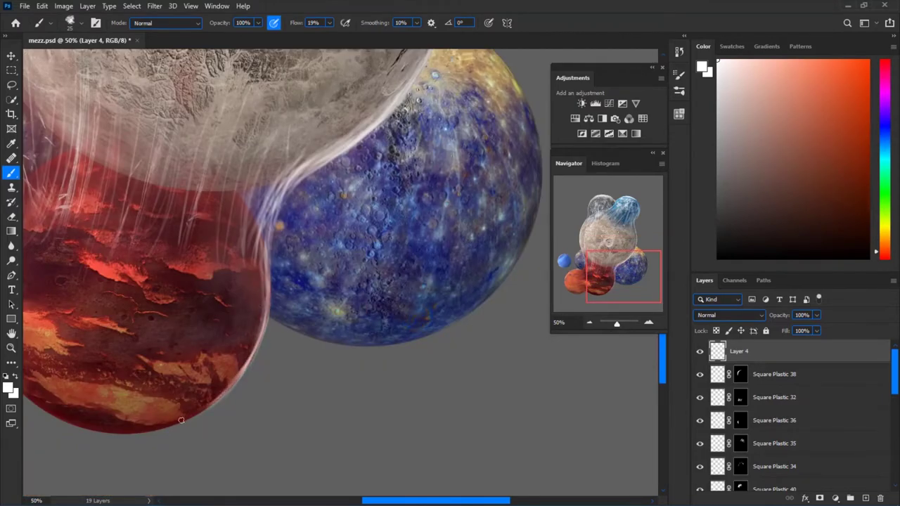
key(ctrl+minus)
Paint white highlight streaks along the moon's right rim and erase stray strokes
key(ctrl+minus)
drag(321, 180, 320, 252)
drag(316, 221, 325, 237)
key(e)
key(ctrl+plus)
key(ctrl+plus)
key(ctrl+minus)
key(ctrl+minus)
key(ctrl+minus)
key(b)
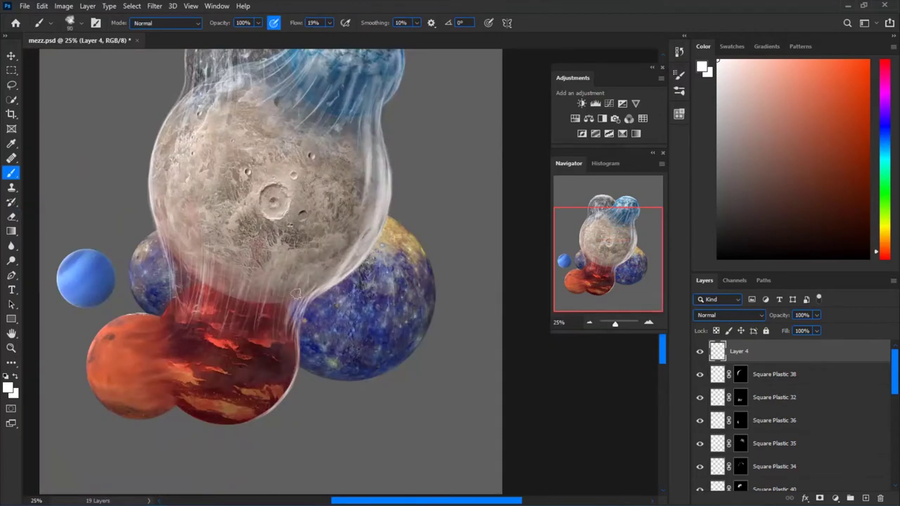
key(ctrl+plus)
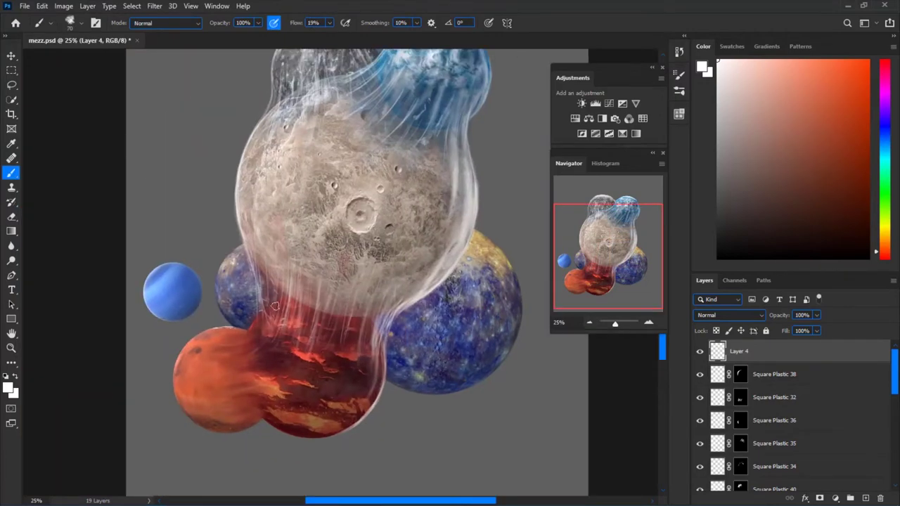
key(ctrl+plus)
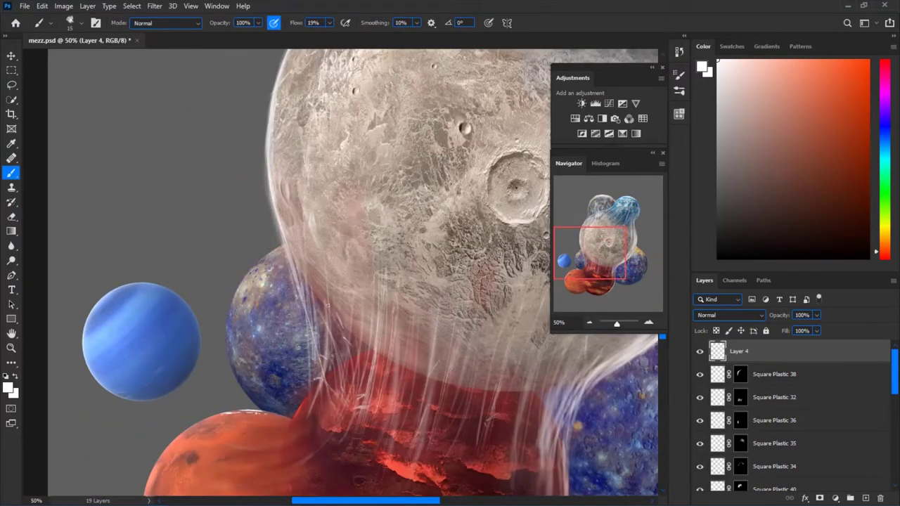
Move to the orange planet, sample its colour, and reset white as the painting colour
drag(325, 378, 514, 247)
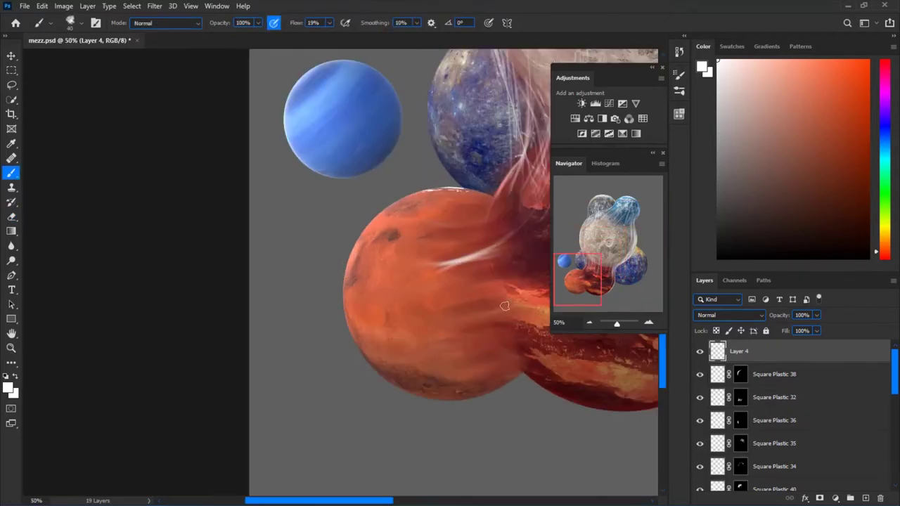
drag(513, 310, 431, 262)
click(7, 387)
click(689, 185)
key(ctrl+plus)
alt+click(412, 373)
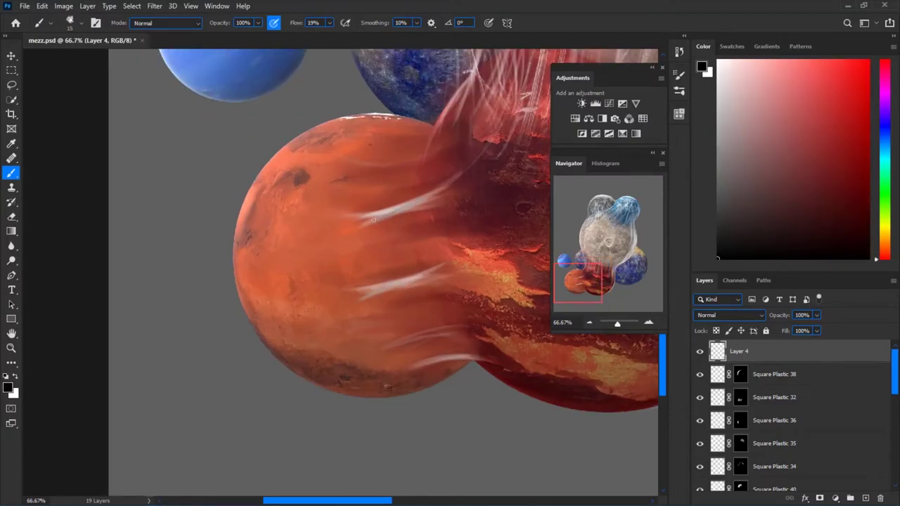
key(ctrl+minus)
key(ctrl+minus)
key(x)
key(ctrl+plus)
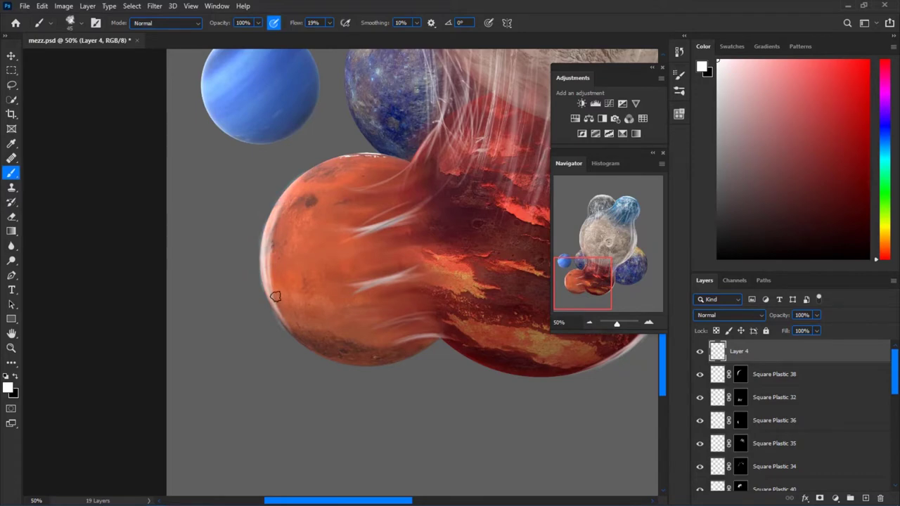
Paint and erase highlights along the orange planet's left and lower edges, then File > Save
key(e)
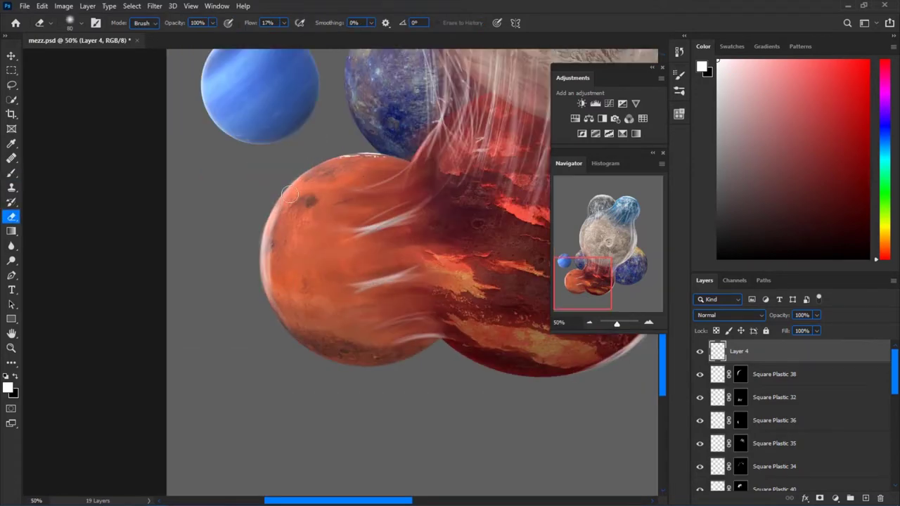
key(b)
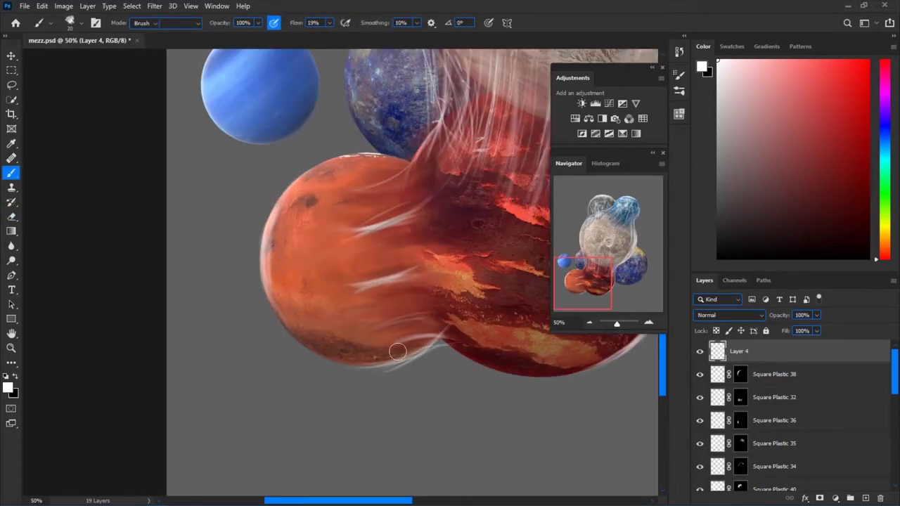
key(b)
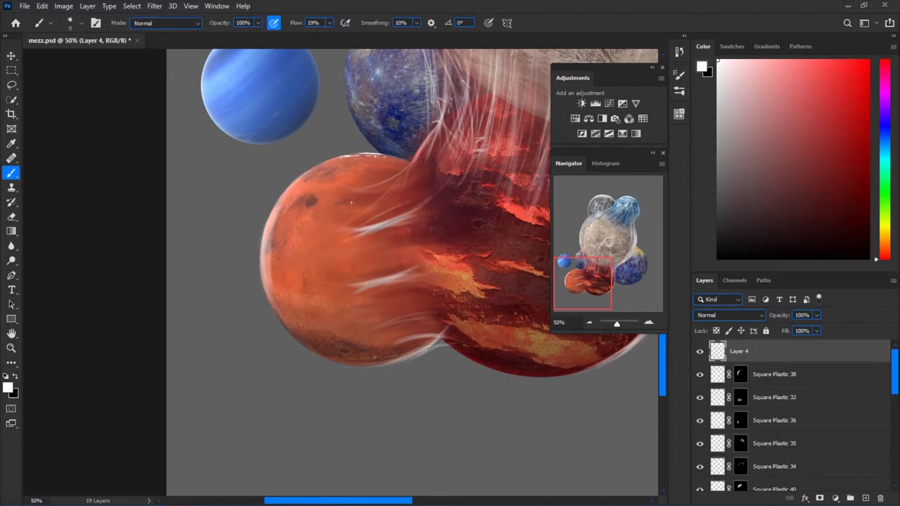
key(ctrl+minus)
key(ctrl+minus)
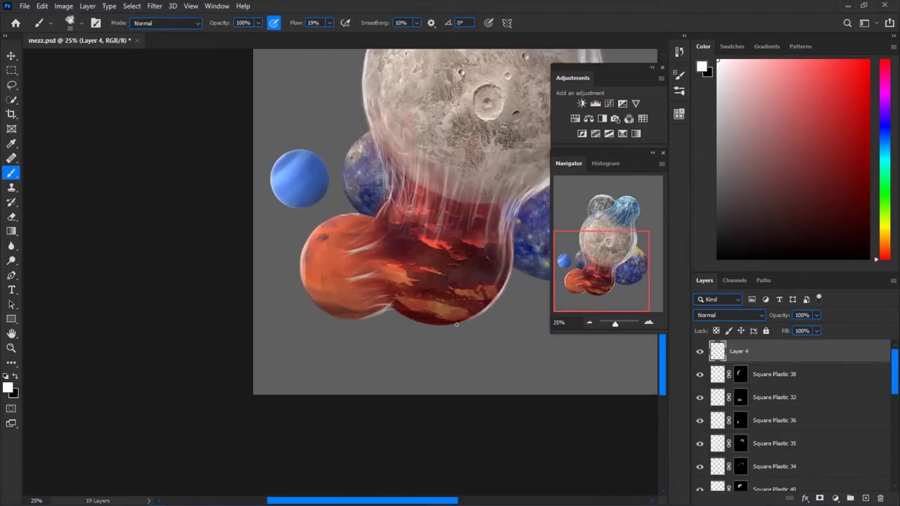
key(ctrl+minus)
click(25, 5)
click(43, 123)
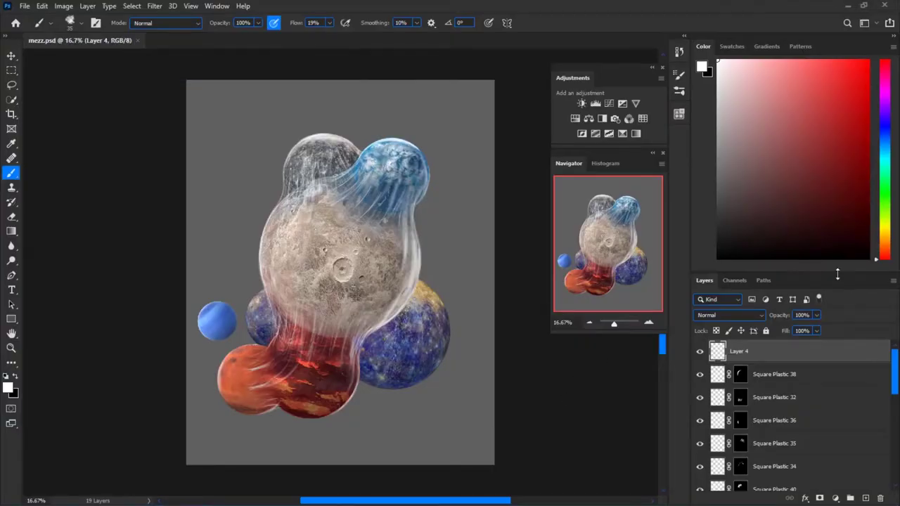
On the Layer 3 shading, paint soft black shadows over the grey and left blue planets
drag(838, 271, 838, 148)
click(741, 461)
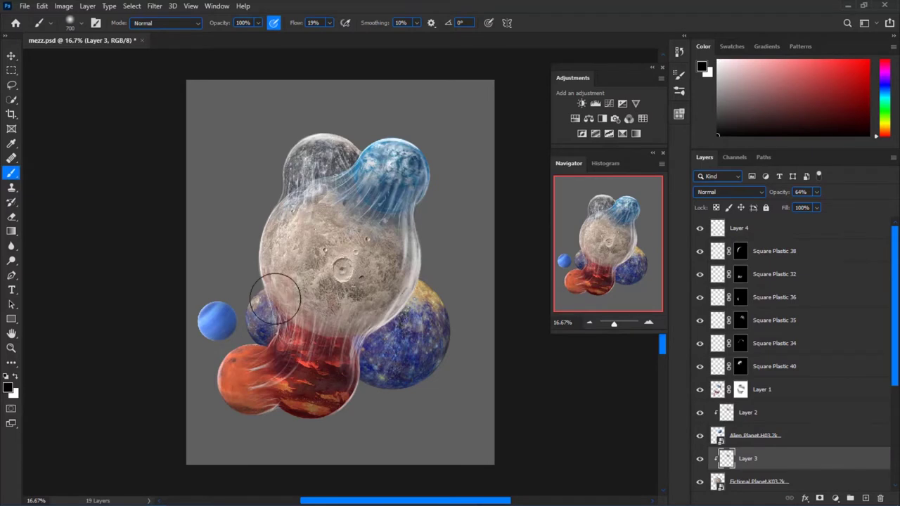
key(bracketleft)
key(bracketleft)
mouse_move(399, 302)
mouse_down()
mouse_move(287, 211)
mouse_move(320, 190)
mouse_up()
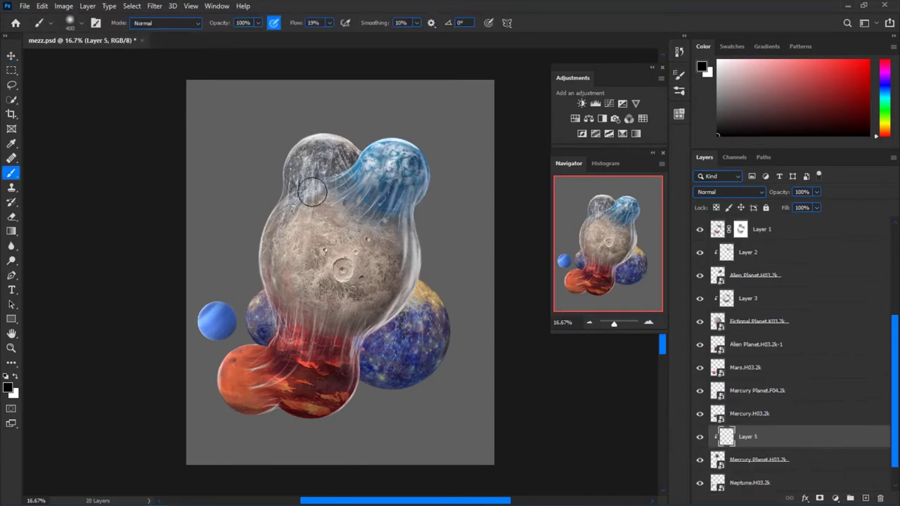
key(ctrl+minus)
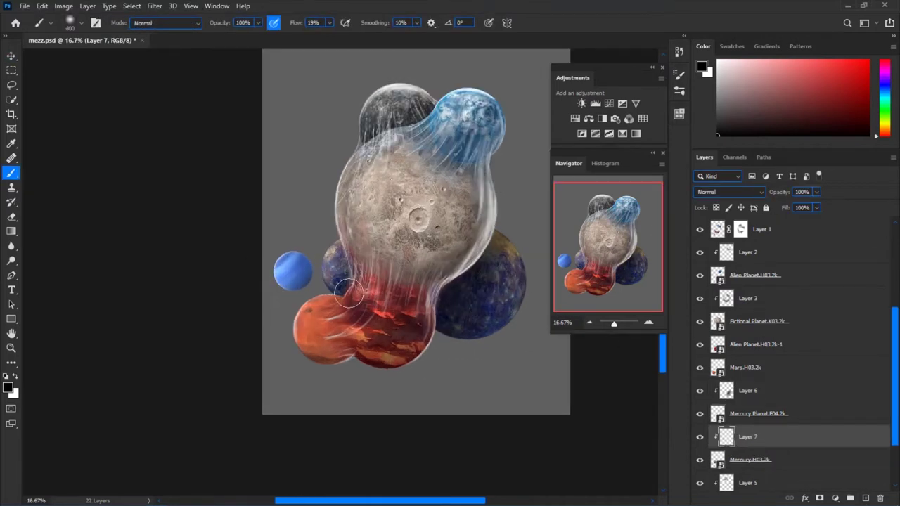
drag(349, 292, 338, 247)
key(bracketright)
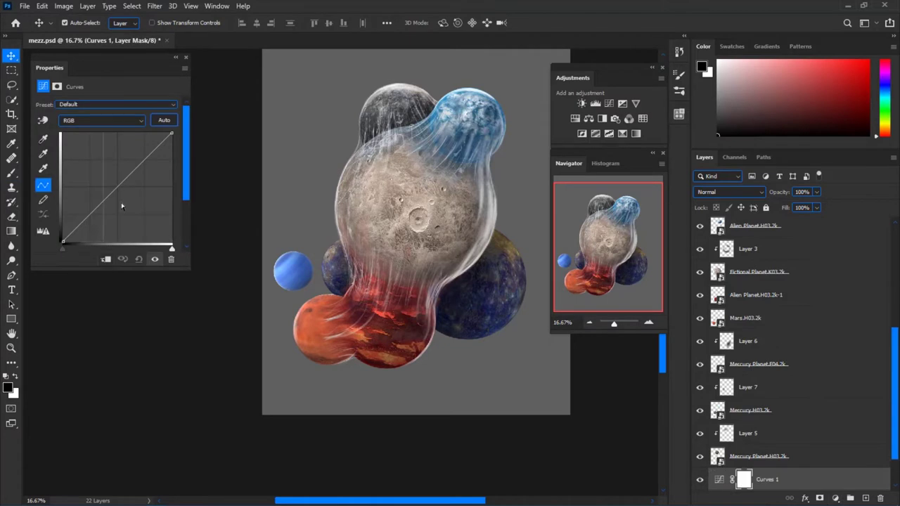
Close the Curves settings and toggle the plastic wrap layer on and off to compare
click(186, 59)
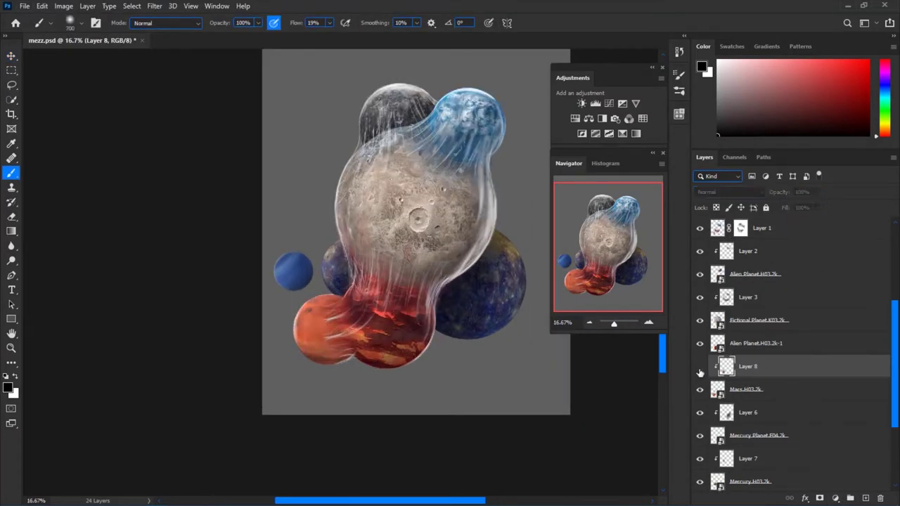
key(alt+period)
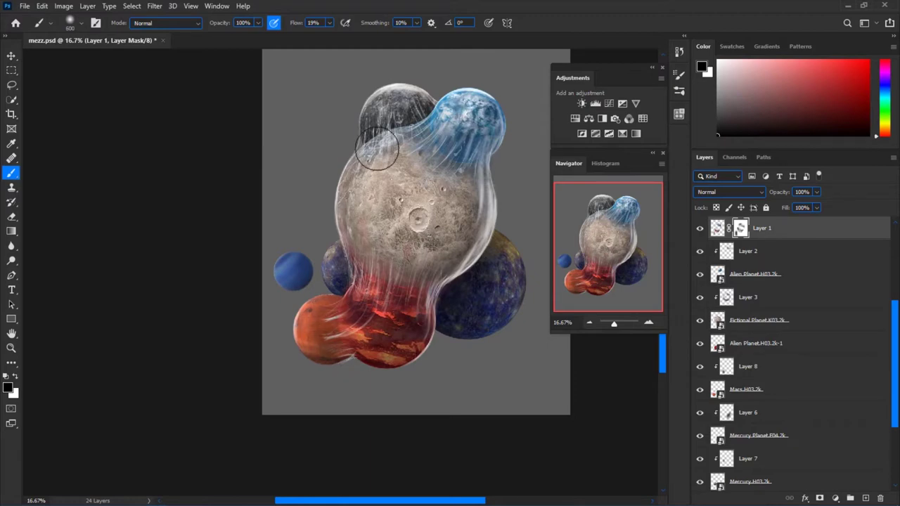
click(699, 227)
click(699, 228)
click(700, 228)
click(700, 227)
Lower the Layer 8 shading opacity to 77% and soften Layer 7's opacity
click(707, 458)
key(7)
key(7)
key(b)
key(alt+bracketleft)
key(alt+bracketleft)
key(alt+bracketleft)
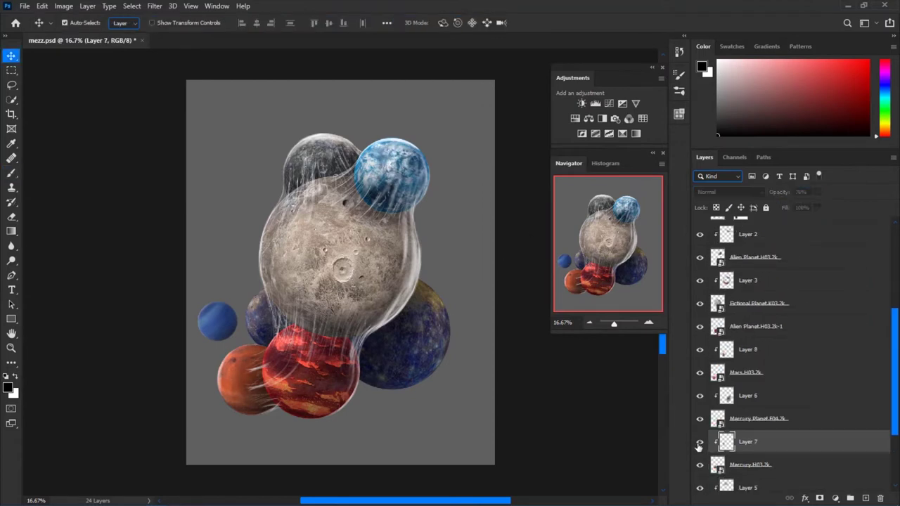
scroll(275, 290, down, 1)
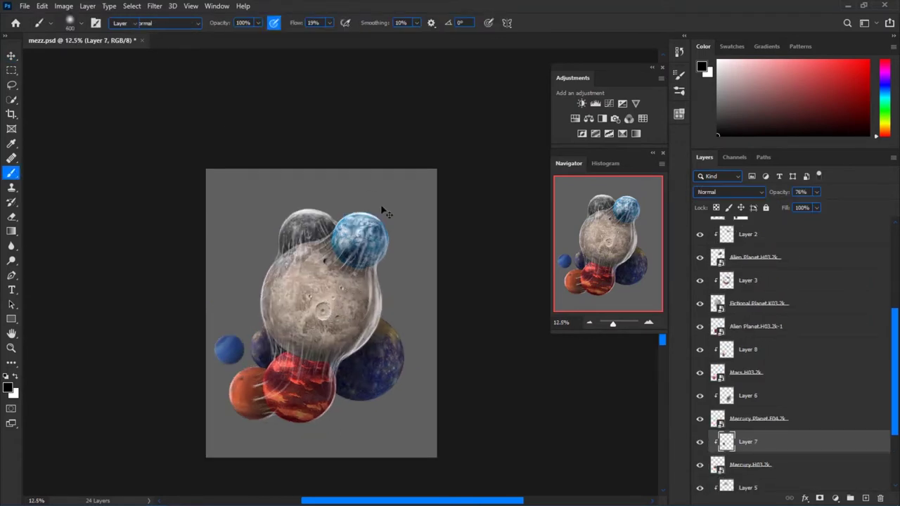
key(alt+bracketright)
key(alt+bracketright)
key(alt+bracketright)
scroll(341, 228, up, 1)
Erase shading from the top blue planet on Layer 2 and set its opacity to 90%
drag(777, 198, 815, 198)
key(e)
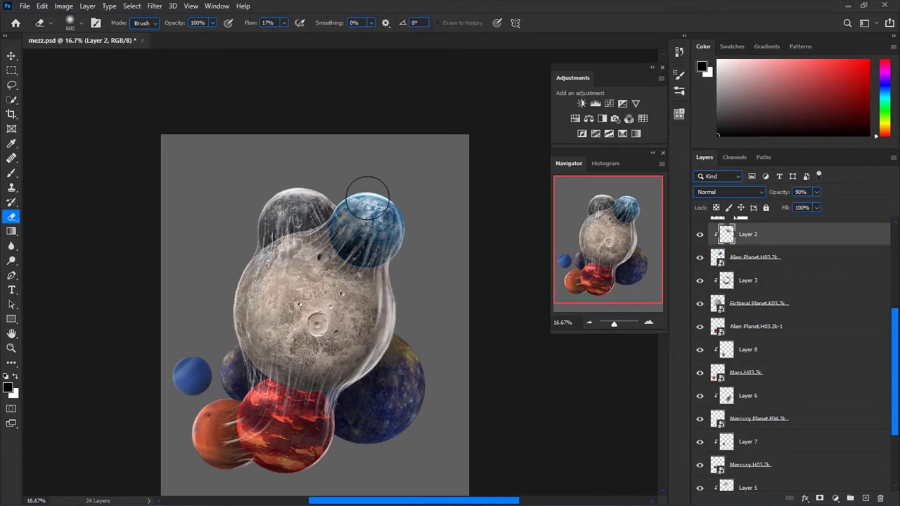
key(ctrl+minus)
scroll(746, 260, up, 1)
scroll(745, 254, up, 4)
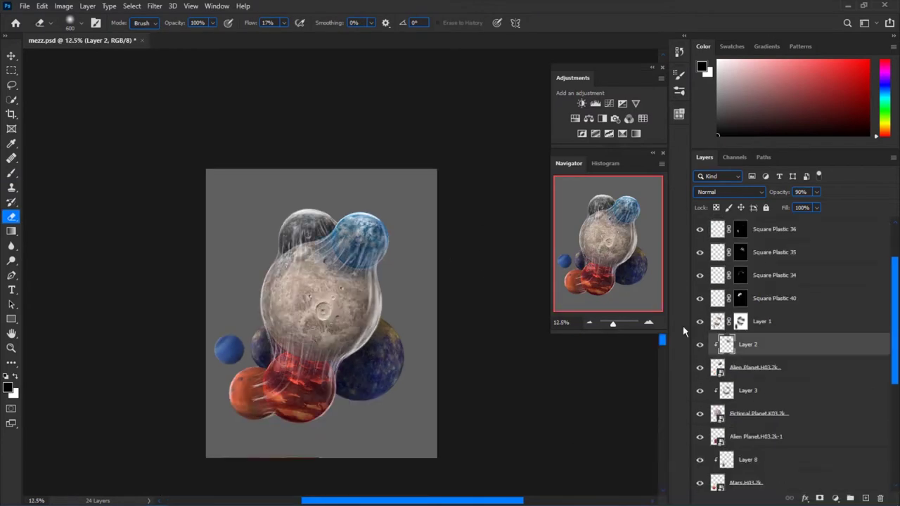
key(ctrl+0)
key(b)
Select Layer 4 for highlights, set white as paint colour, and zoom in on the planets
key(ctrl+shift+alt+n)
right_click(380, 302)
key(Escape)
key(x)
key(ctrl+plus)
key(ctrl+plus)
key(ctrl+plus)
key(ctrl+plus)
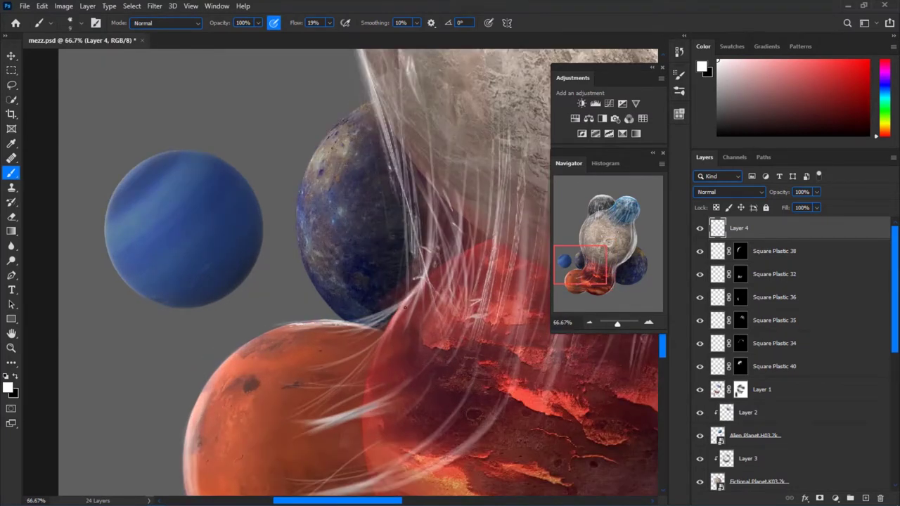
Enlarge the brush and switch to the eraser to refine the white streaks on Layer 4
key(bracketright)
key(bracketright)
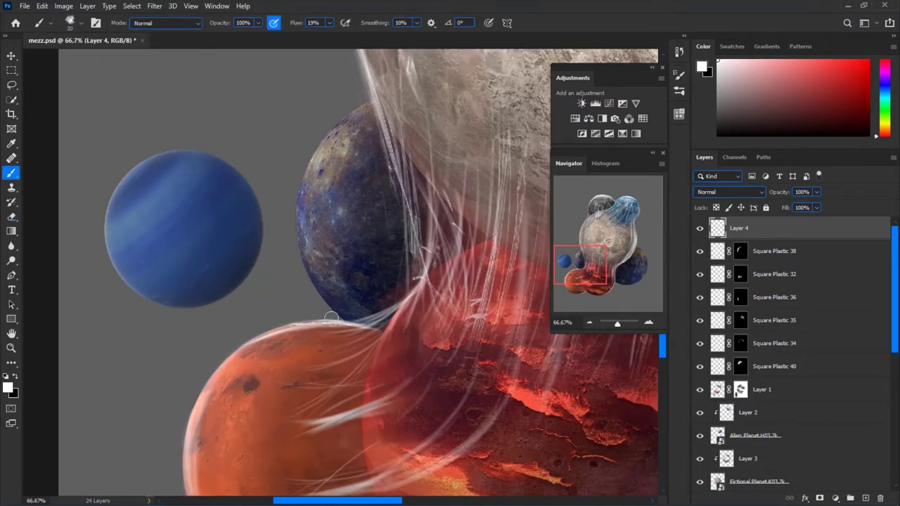
scroll(401, 338, down, 3)
scroll(380, 317, up, 2)
key(e)
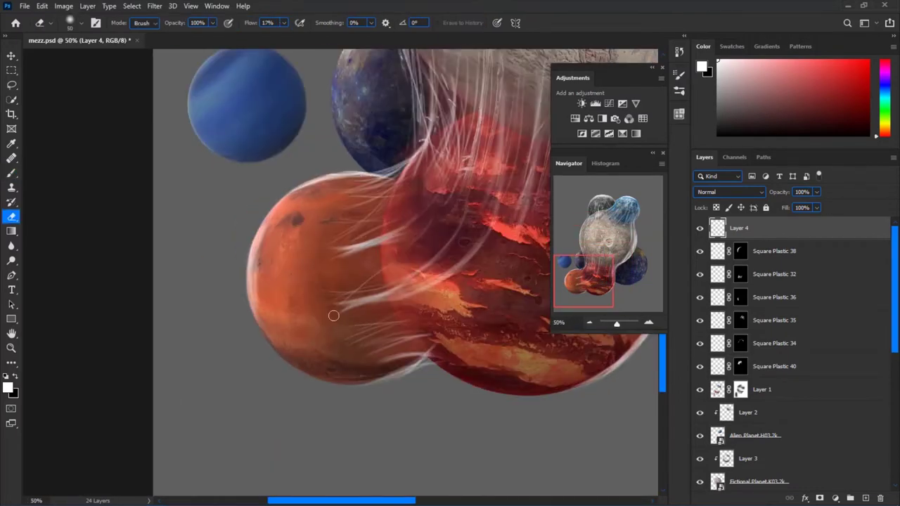
scroll(422, 246, down, 3)
scroll(443, 199, down, 1)
Lower the Layer 3 shading's opacity to 75% and save the document
ctrl+click(443, 199)
key(b)
key(ctrl+plus)
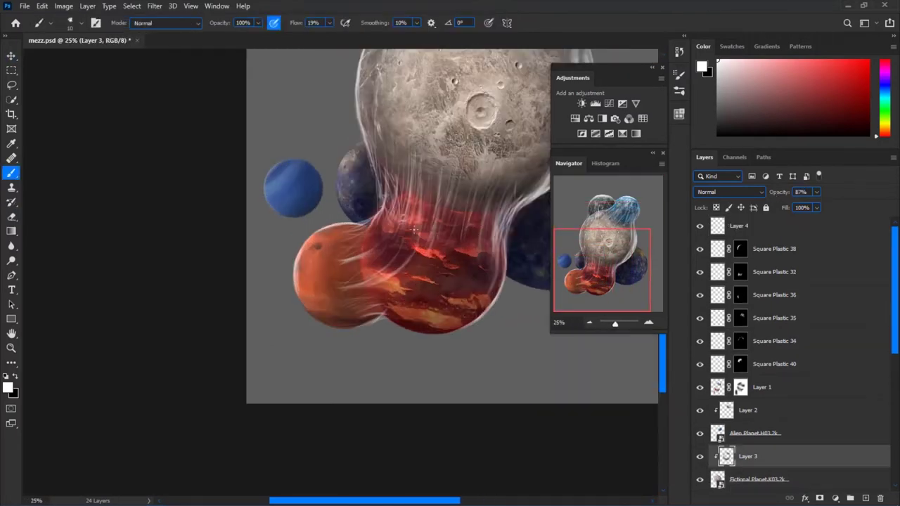
key(x)
scroll(454, 201, up, 3)
key(ctrl+minus)
key(e)
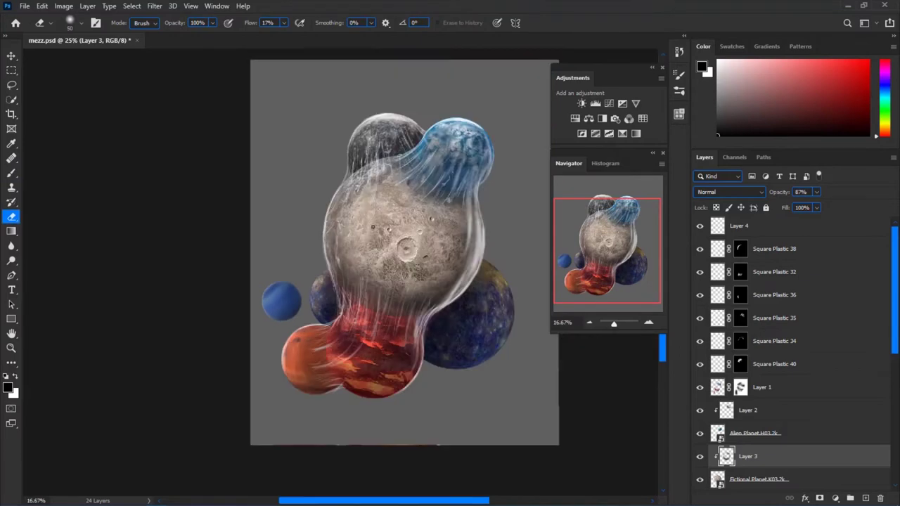
drag(777, 192, 781, 197)
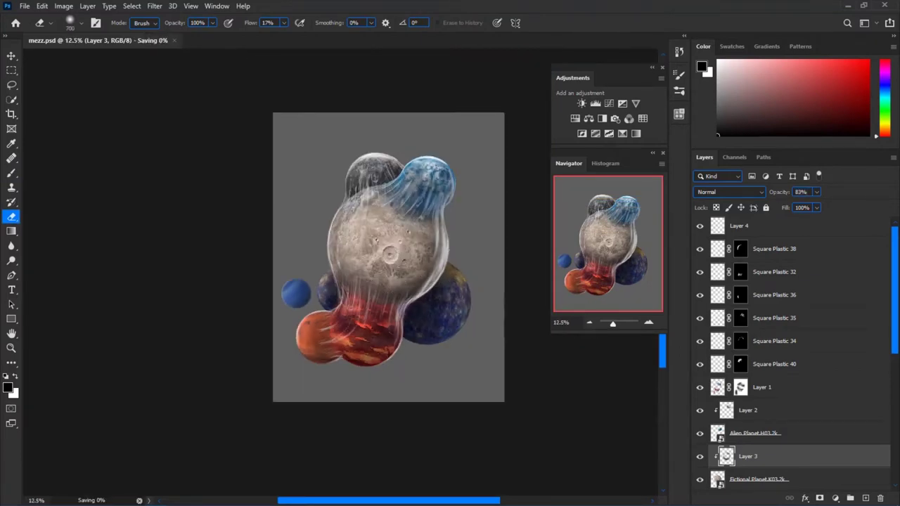
click(863, 5)
Fetch planet images from the desktop, then return to the brush on Layer 4
click(190, 501)
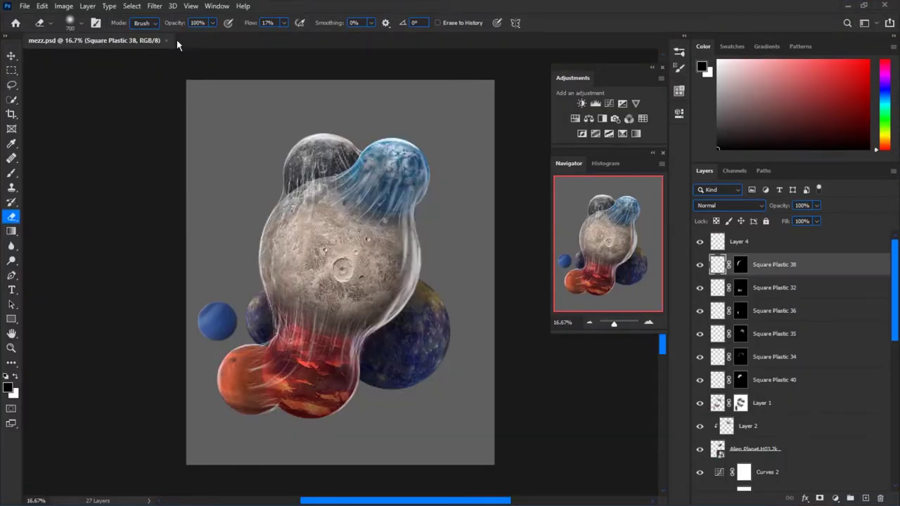
click(731, 242)
key(b)
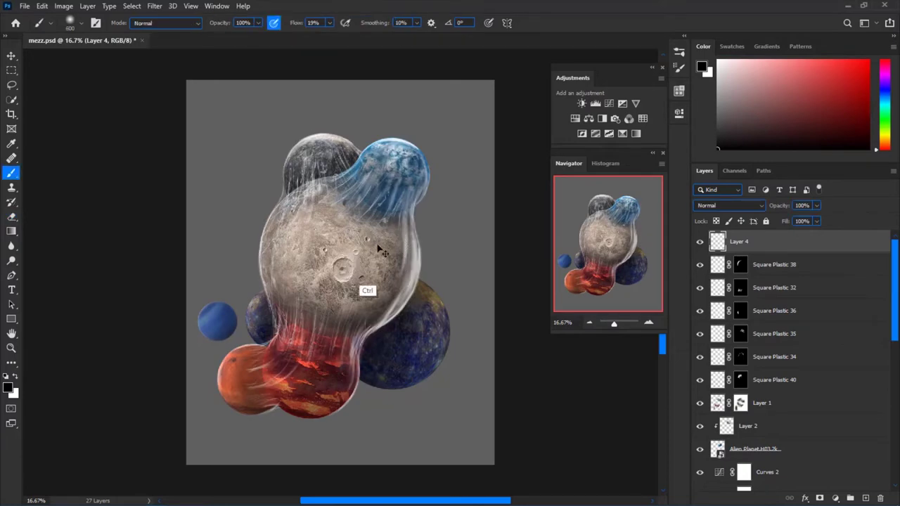
key(ctrl+plus)
right_click(381, 259)
key(Escape)
scroll(379, 297, up, 3)
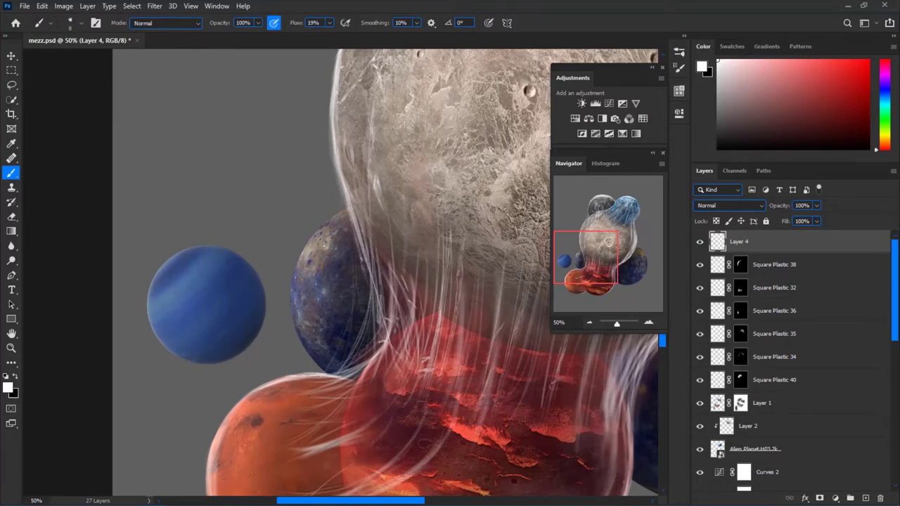
scroll(337, 281, down, 1)
scroll(338, 281, down, 1)
scroll(267, 340, up, 3)
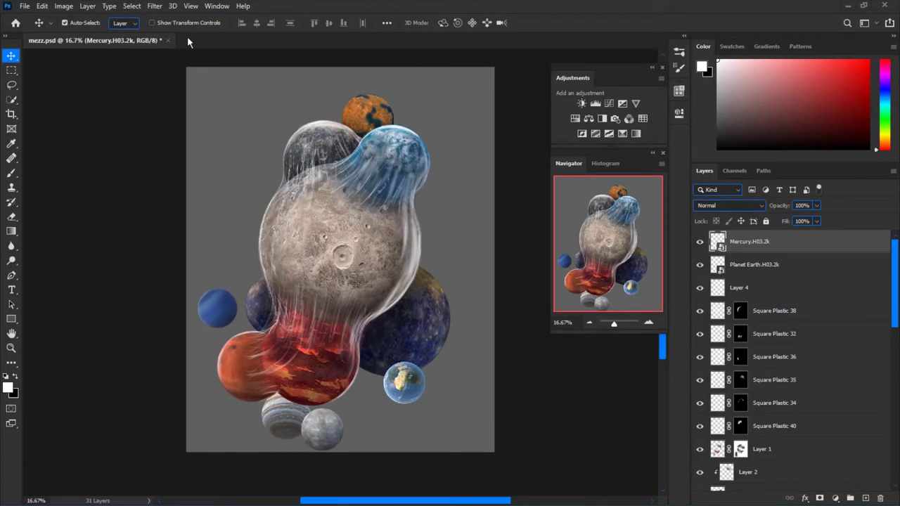
Darken Planet Earth with a clipped Curves layer, lowering its top point and midtones
click(754, 264)
click(835, 498)
click(829, 354)
key(ctrl+alt+g)
drag(649, 176, 646, 221)
drag(595, 251, 595, 257)
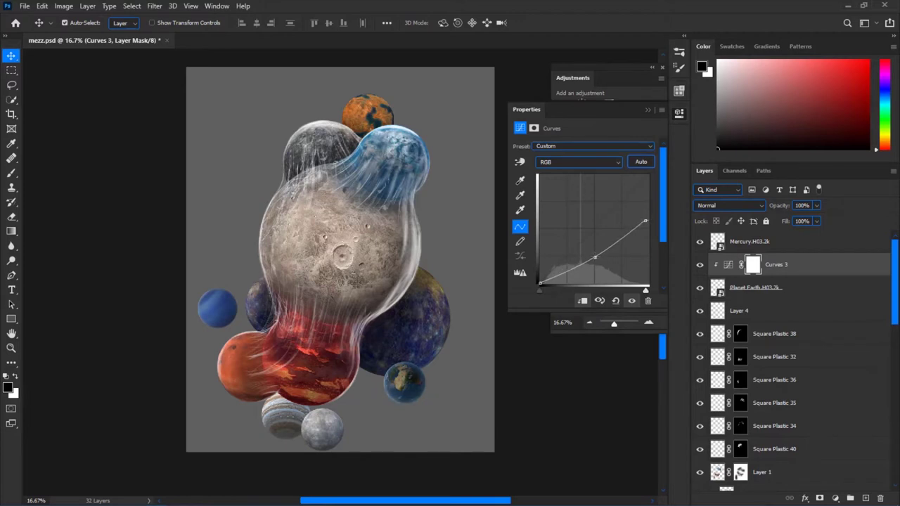
click(650, 110)
Darken Mercury with its own clipped Curves layer, lowering the top point and midtones
click(787, 241)
click(835, 498)
click(829, 355)
click(583, 301)
drag(647, 176, 648, 221)
drag(596, 251, 598, 258)
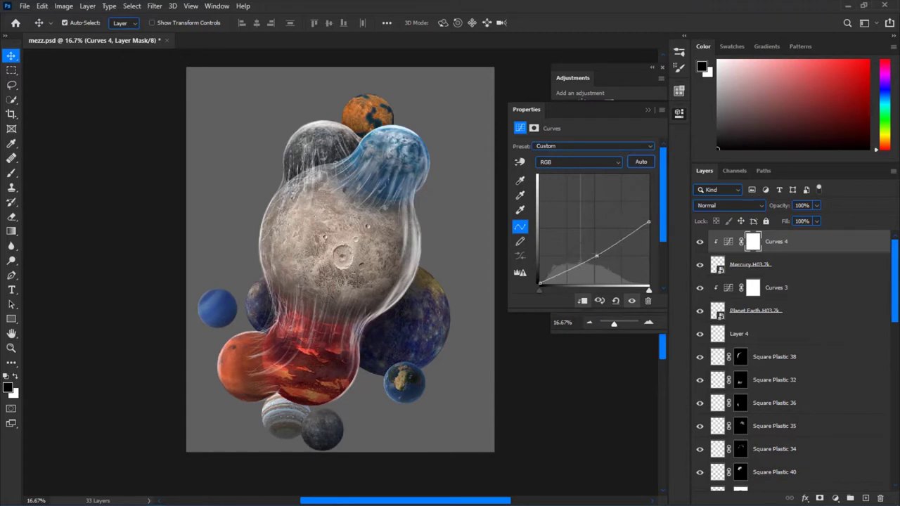
click(647, 110)
Dim Jupiter with a clipped Curves adjustment bowed downward
scroll(773, 366, down, 5)
click(608, 103)
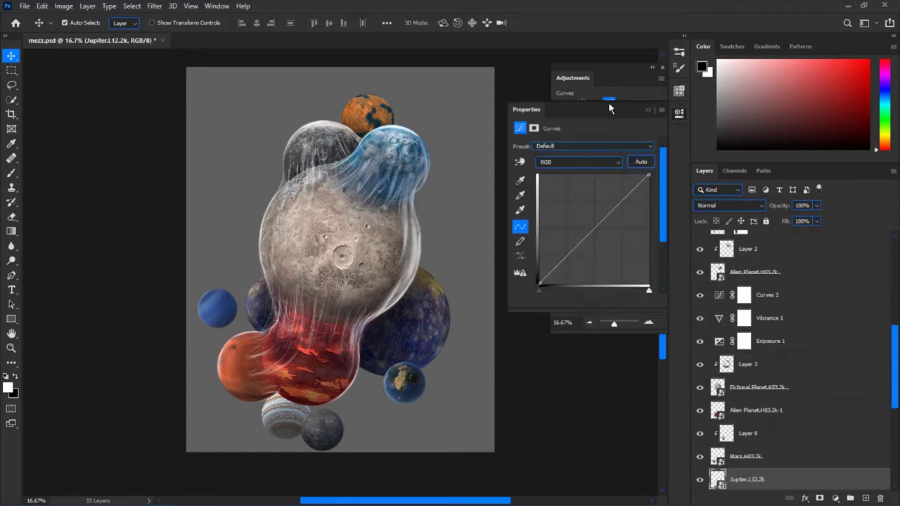
click(583, 301)
drag(649, 176, 649, 209)
drag(592, 246, 592, 252)
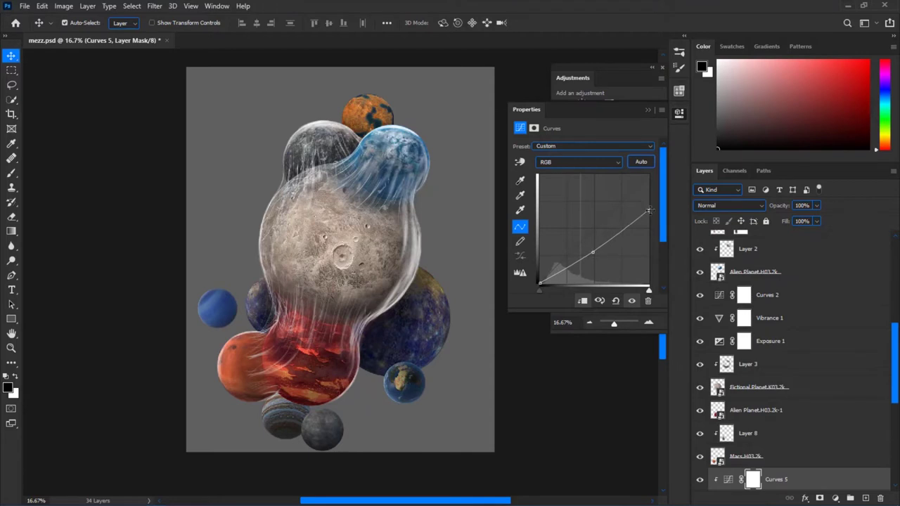
click(648, 110)
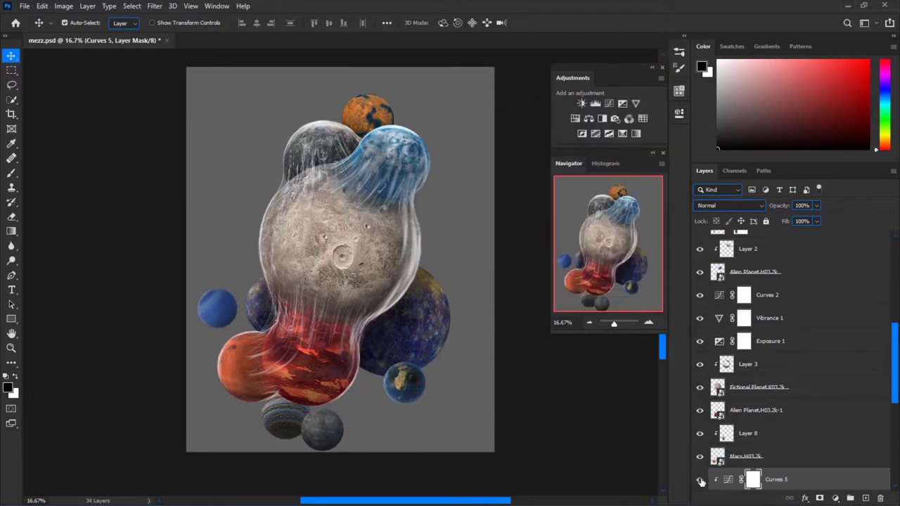
Darken the red planet on Layer 8 with a clipped Curves adjustment
click(267, 359)
click(609, 103)
mouse_move(603, 109)
mouse_down()
mouse_move(116, 97)
mouse_move(124, 86)
mouse_up()
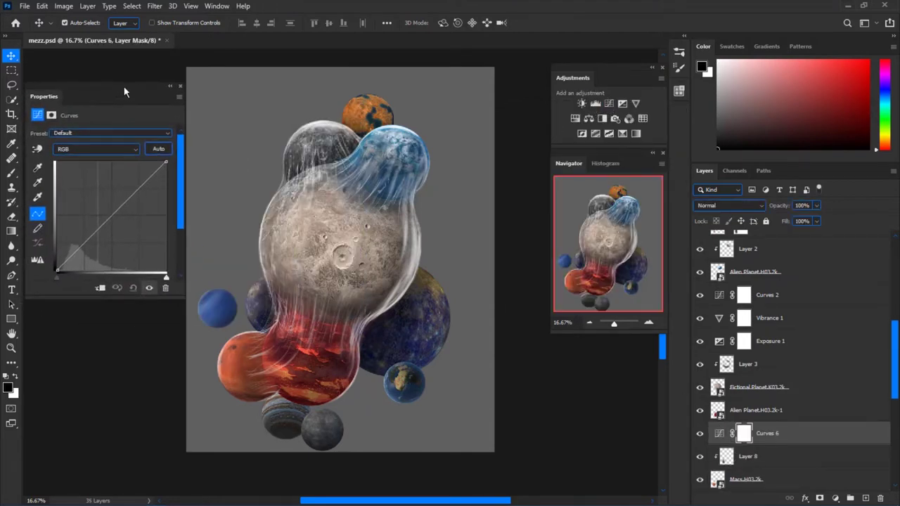
click(100, 288)
drag(111, 217, 116, 207)
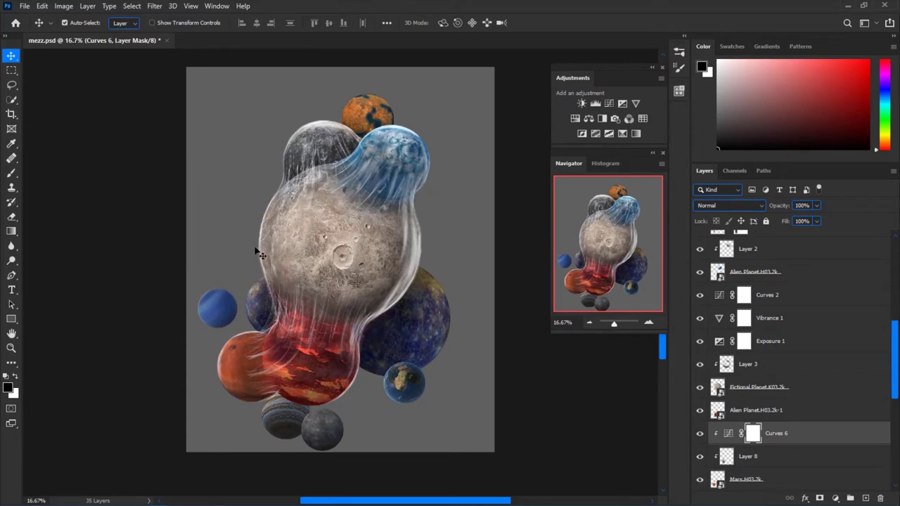
click(260, 330)
At 100% zoom, paint two thin white strands below the red planet
key(b)
key(ctrl+plus)
key(ctrl+plus)
key(ctrl+plus)
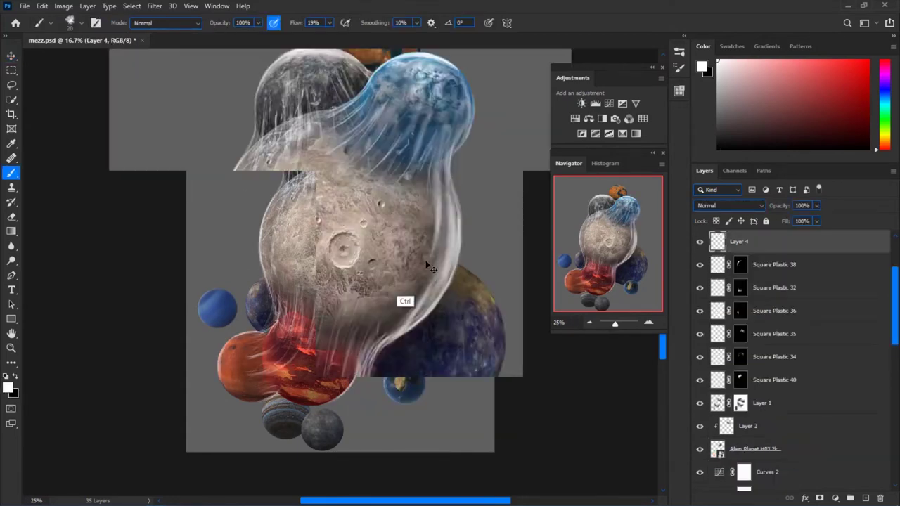
key(ctrl+plus)
drag(415, 288, 416, 345)
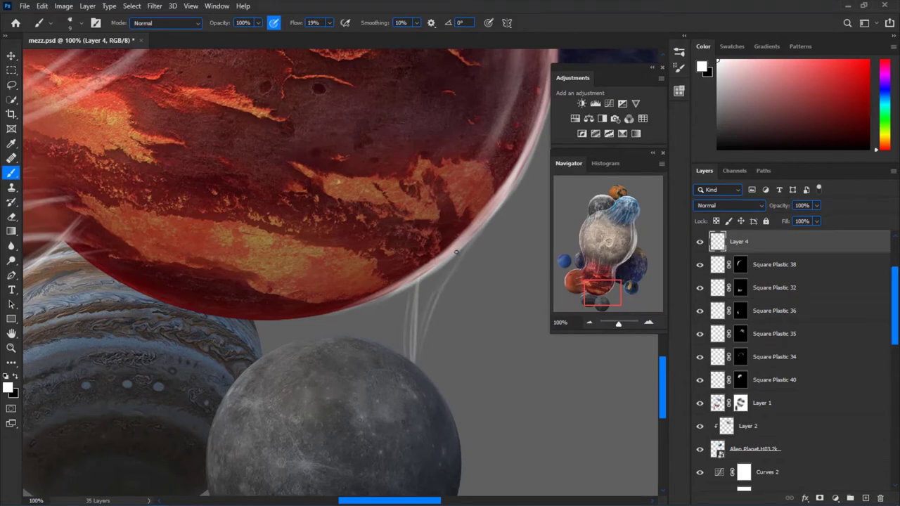
scroll(837, 288, up, 2)
scroll(838, 287, up, 1)
key(ctrl+minus)
key(ctrl+plus)
drag(316, 366, 310, 307)
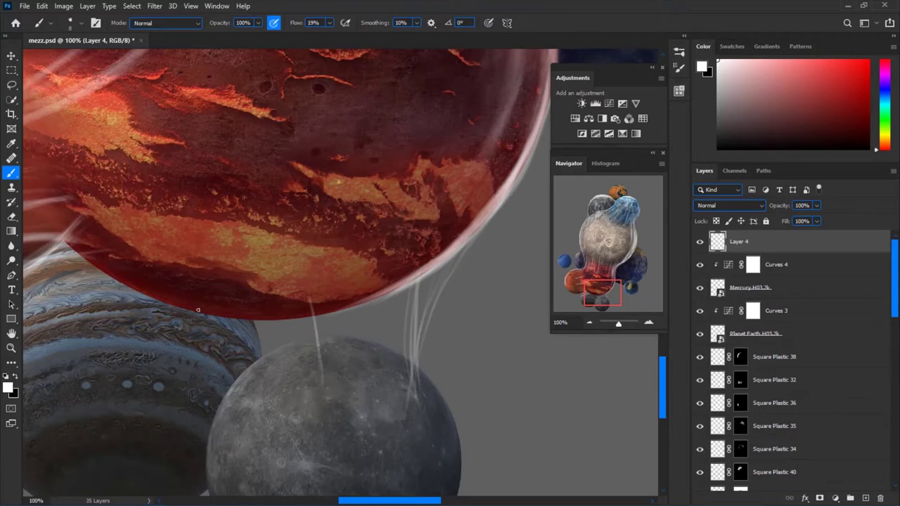
key(ctrl+minus)
key(ctrl+plus)
With the brush at 15 then 20, paint white wisps toward the grey planet
key(bracketright)
key(bracketright)
drag(375, 385, 384, 300)
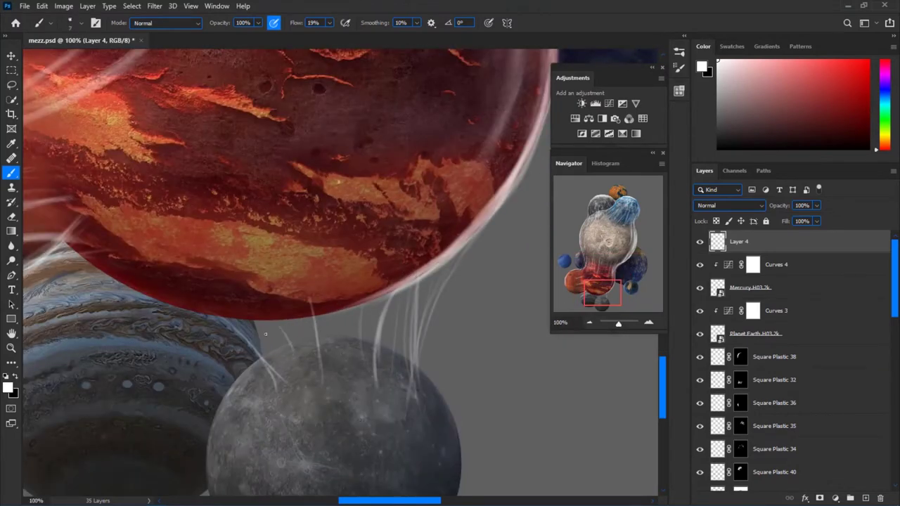
drag(211, 314, 244, 372)
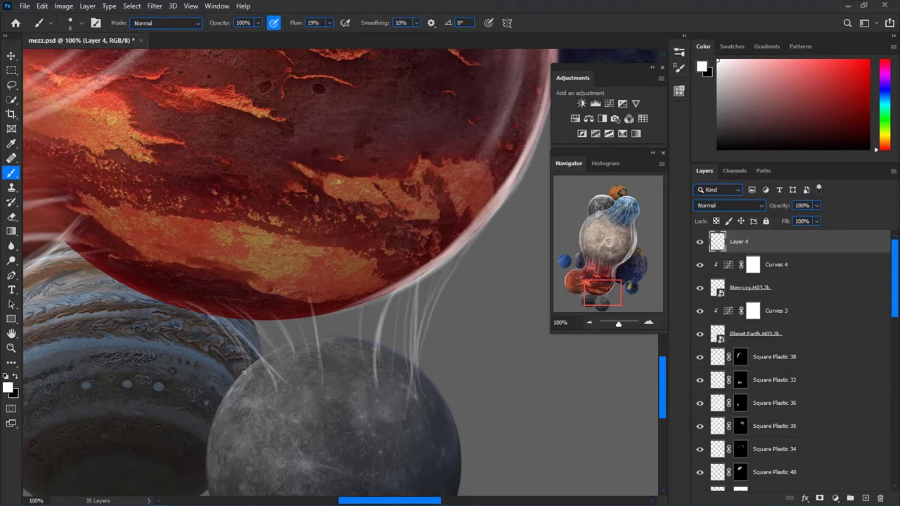
drag(359, 386, 374, 307)
key(bracketright)
drag(443, 258, 405, 394)
key(ctrl+minus)
key(ctrl+minus)
key(ctrl+minus)
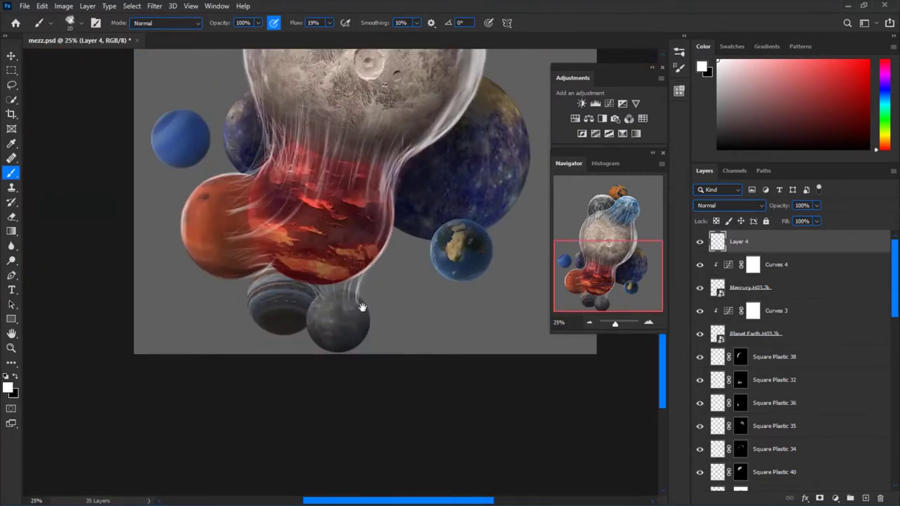
Shrink the brush and add fine white wisps around the grey planet
key(bracketleft)
scroll(373, 309, up, 1)
scroll(372, 309, up, 1)
scroll(386, 315, up, 1)
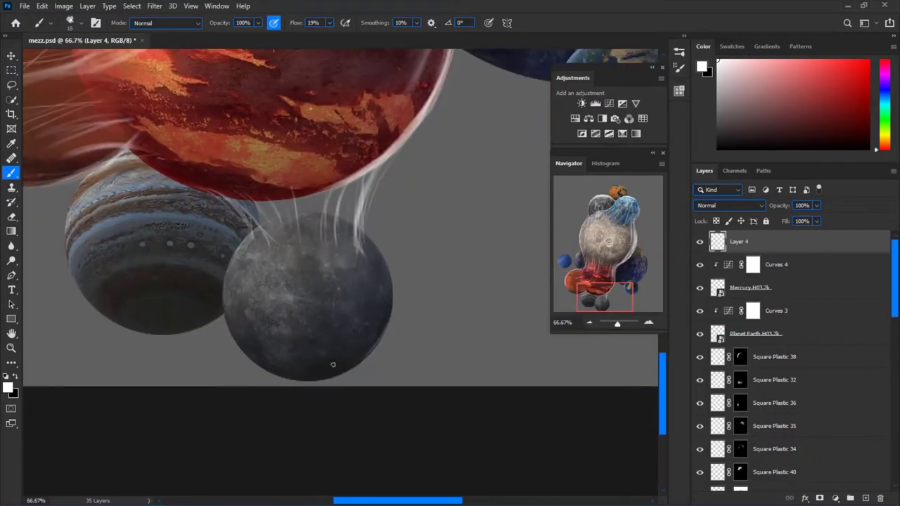
scroll(366, 323, up, 2)
key(bracketleft)
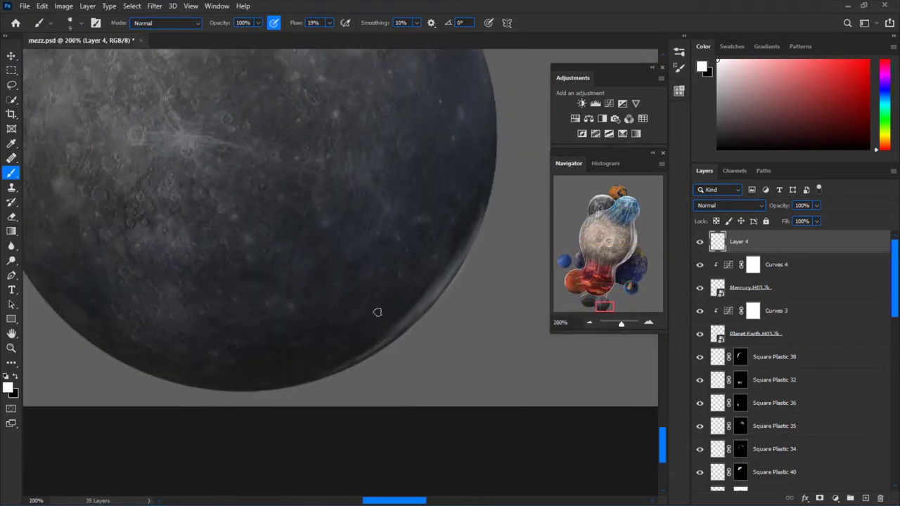
drag(307, 374, 406, 353)
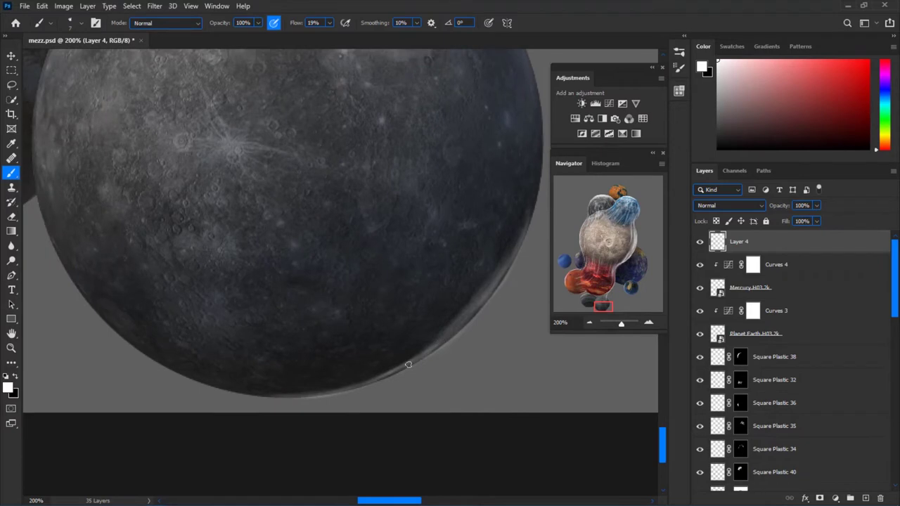
drag(495, 304, 377, 390)
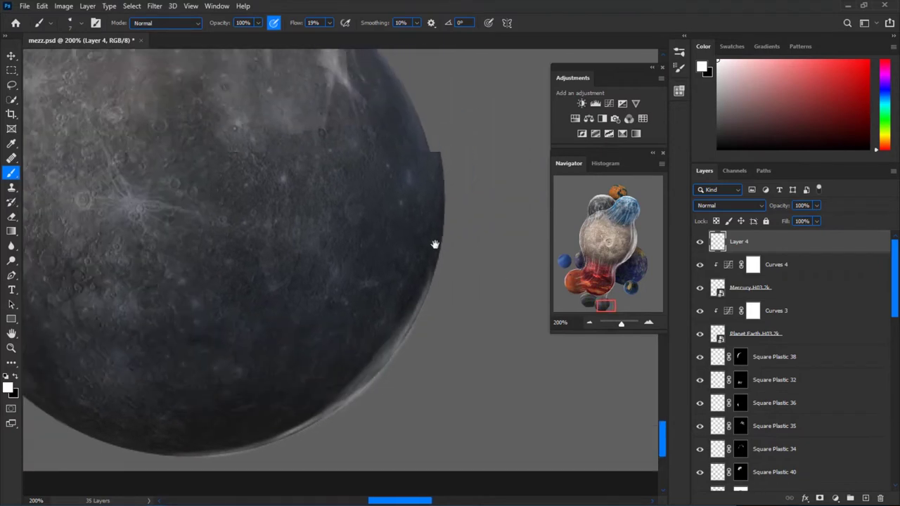
drag(386, 308, 352, 402)
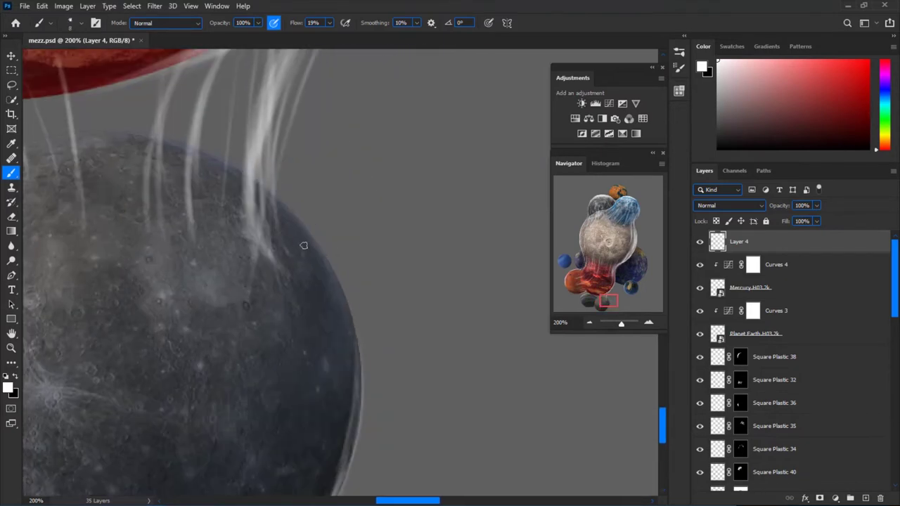
Brighten the grey planet's right and lower rim with white highlights
mouse_move(334, 272)
mouse_down()
mouse_move(358, 331)
mouse_move(340, 406)
mouse_up()
drag(348, 336, 355, 404)
mouse_move(331, 260)
mouse_down()
mouse_move(359, 408)
mouse_move(344, 331)
mouse_up()
mouse_move(347, 366)
mouse_down()
mouse_move(434, 311)
mouse_move(499, 194)
mouse_move(231, 312)
mouse_up()
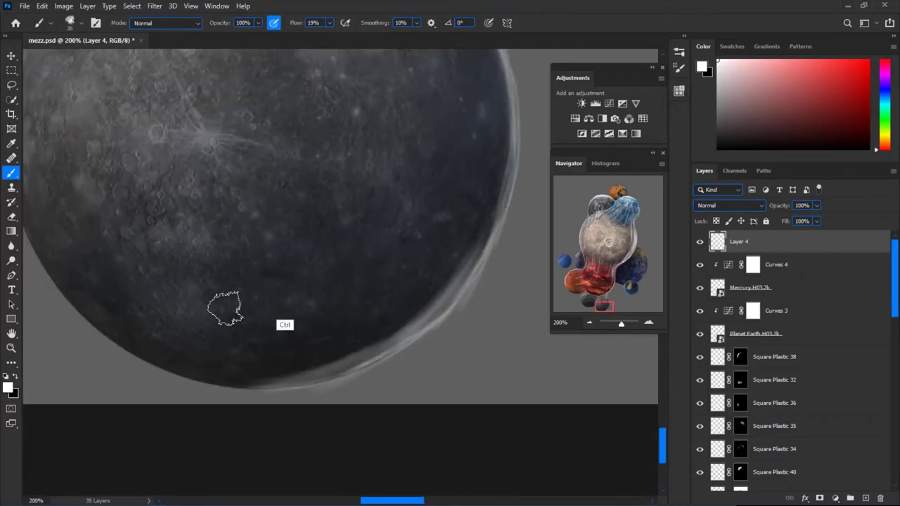
key(e)
key(ctrl+minus)
key(ctrl+minus)
key(bracketleft)
key(bracketleft)
key(bracketleft)
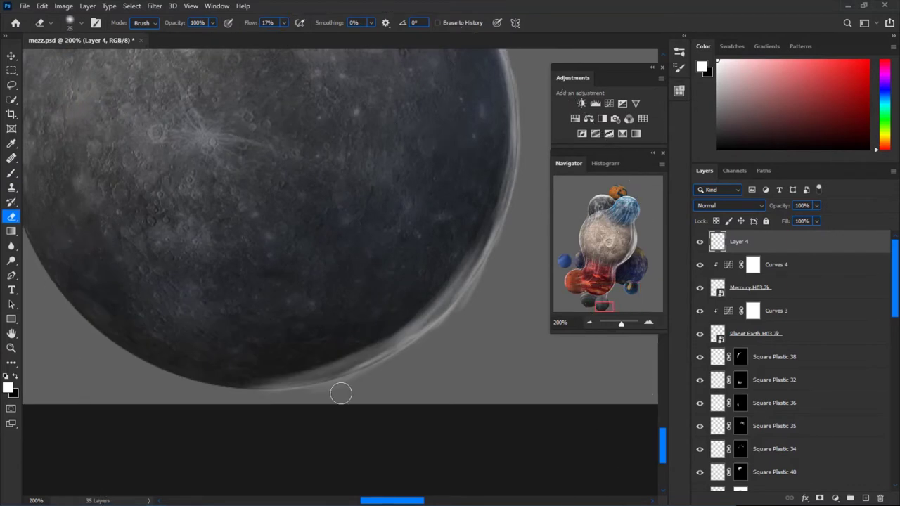
Brighten the grey planet's lower-right rim with a white brush stroke
key(b)
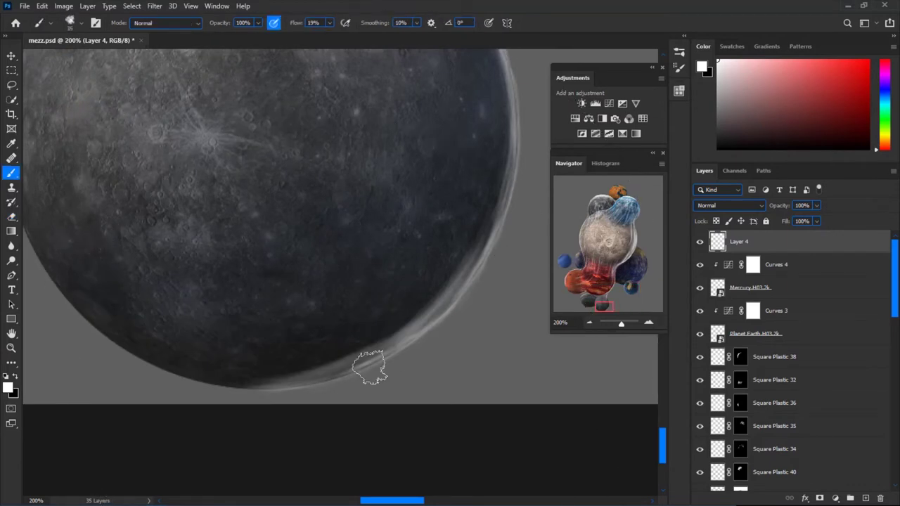
drag(249, 377, 277, 379)
key(ctrl+minus)
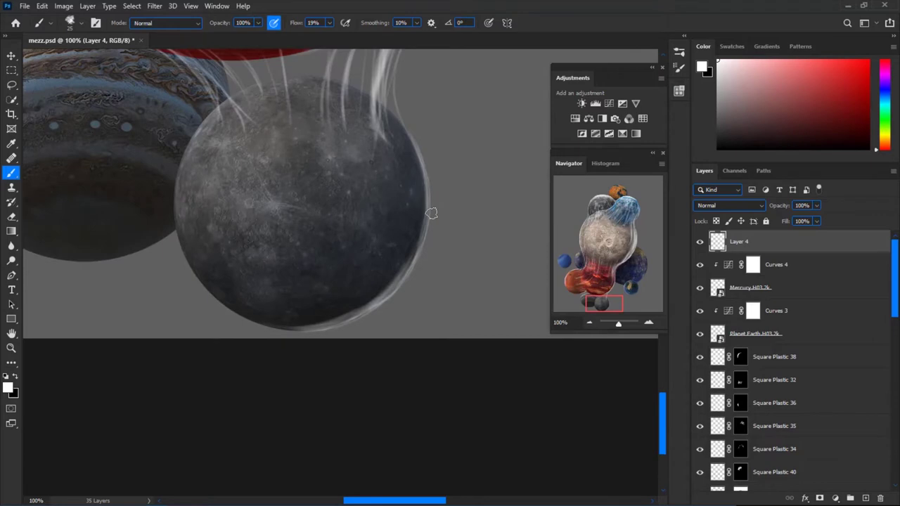
drag(301, 194, 424, 198)
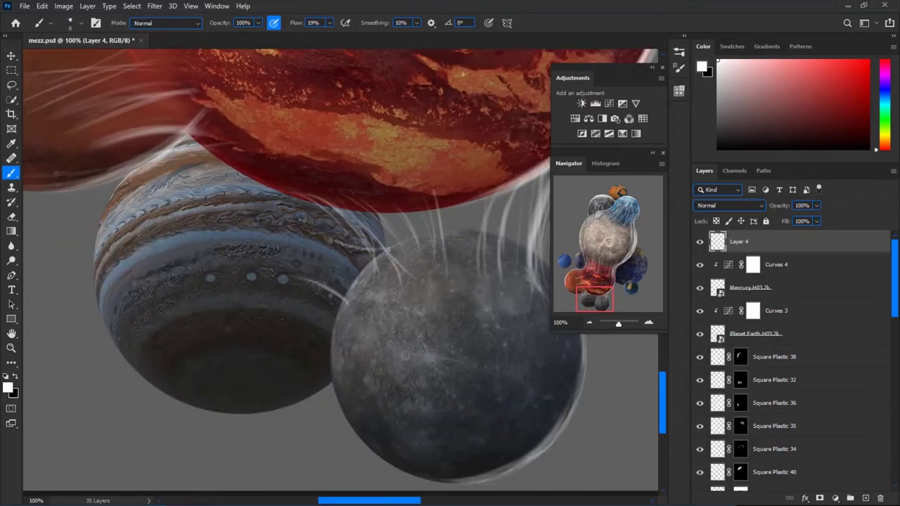
drag(347, 381, 392, 268)
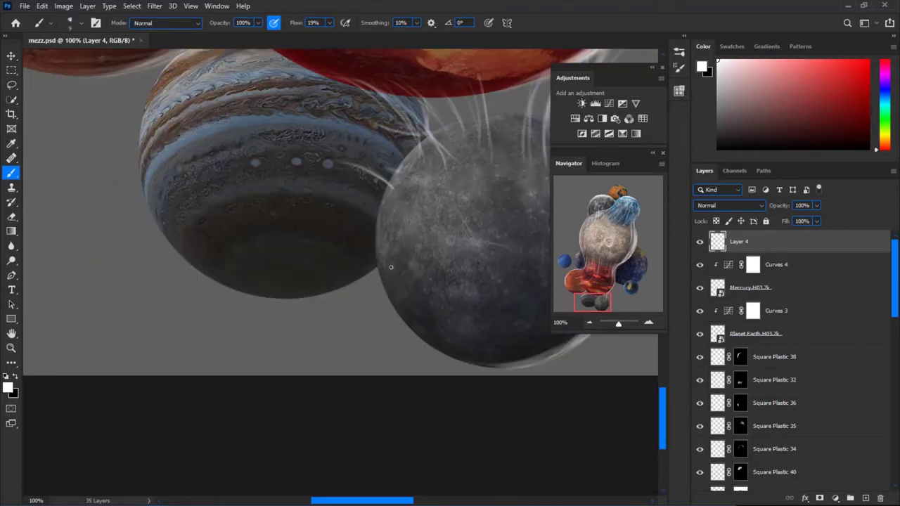
key(ctrl+plus)
key(ctrl+plus)
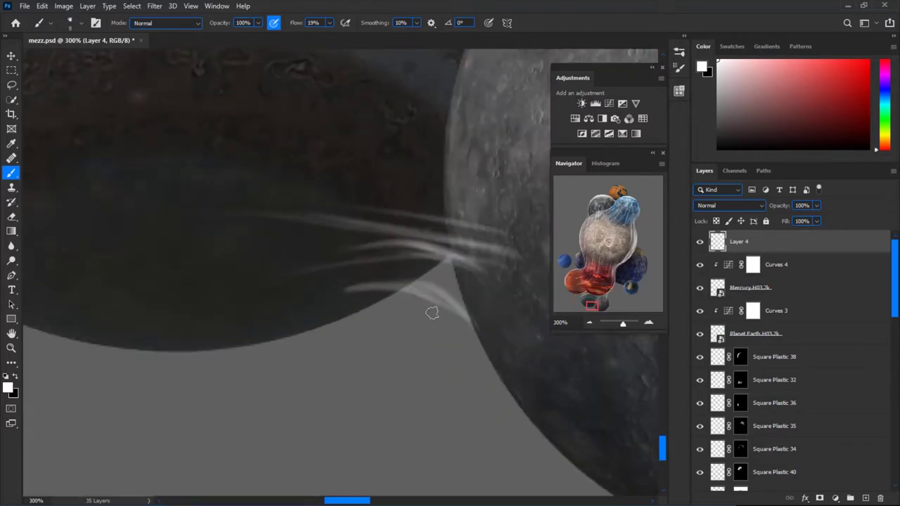
key(e)
key(b)
Paint a soft white glow along the dark planet's lower edge, extending up toward the wisps
drag(457, 264, 412, 288)
mouse_move(478, 316)
mouse_down()
mouse_move(380, 303)
mouse_move(309, 312)
mouse_up()
drag(393, 309, 320, 328)
drag(469, 340, 377, 329)
drag(450, 317, 285, 325)
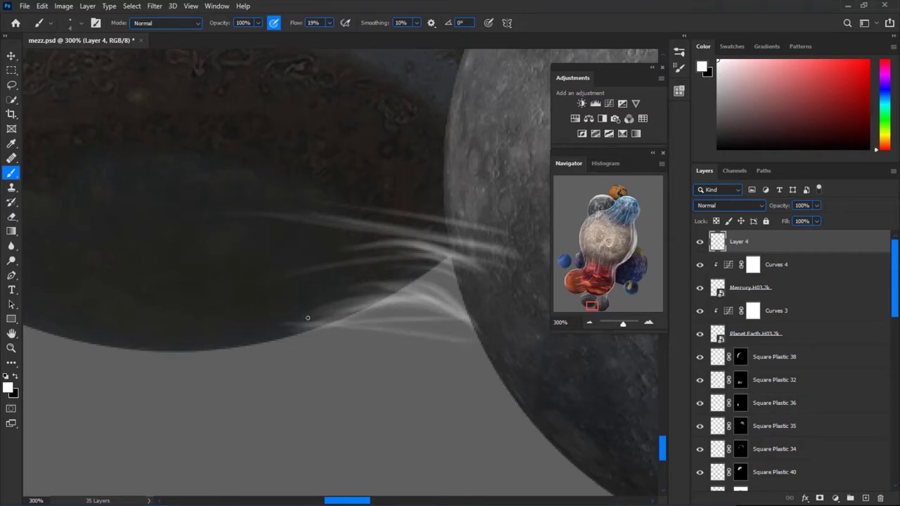
mouse_move(376, 302)
mouse_down()
mouse_move(239, 343)
mouse_move(162, 350)
mouse_up()
drag(431, 271, 218, 338)
key(ctrl+minus)
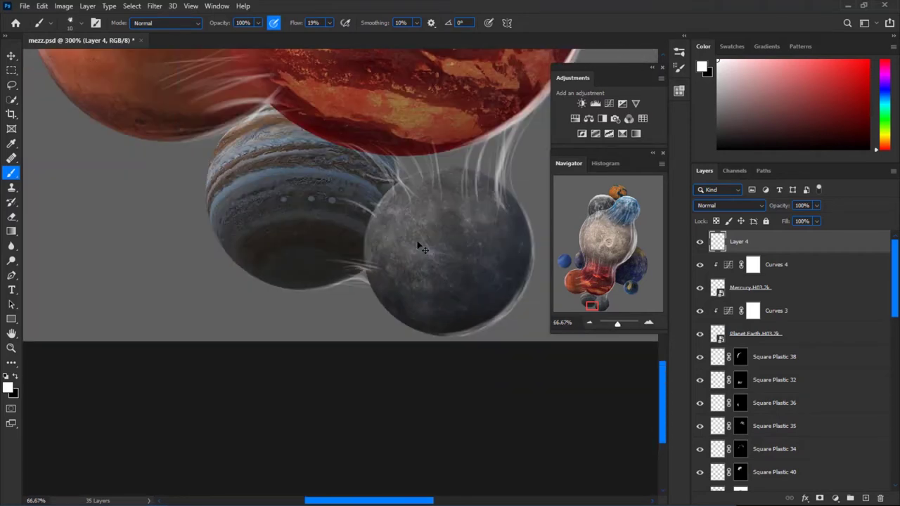
drag(453, 349, 373, 295)
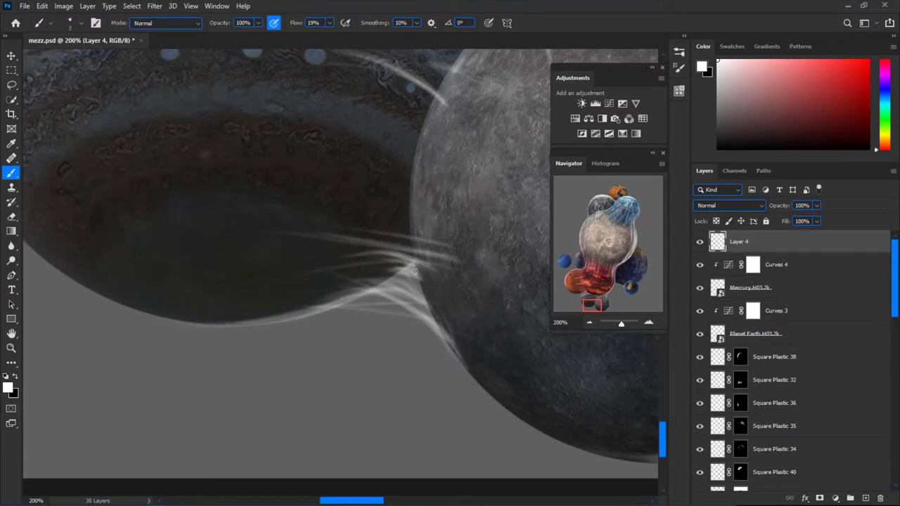
drag(375, 258, 422, 278)
Paint white rim light along the grey moon's top edge with a slightly larger brush
scroll(349, 305, down, 3)
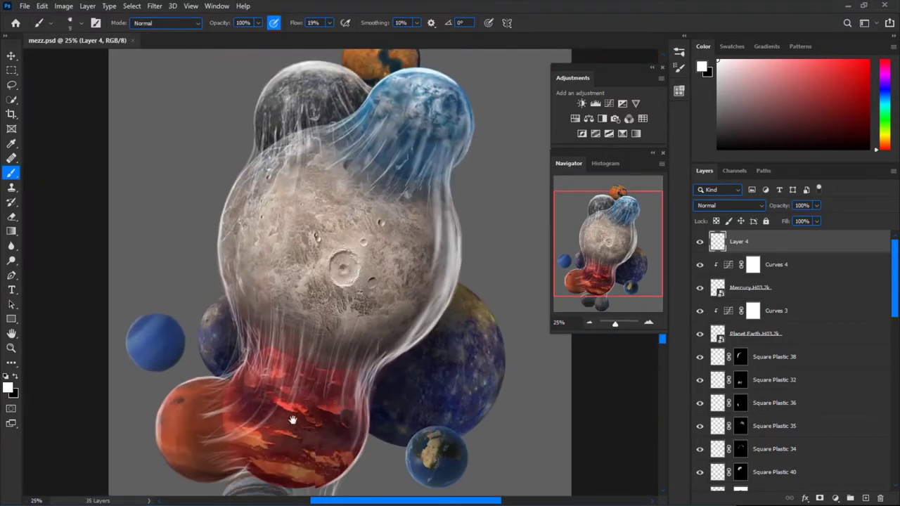
scroll(315, 275, up, 2)
scroll(315, 274, up, 2)
scroll(310, 246, down, 1)
key(e)
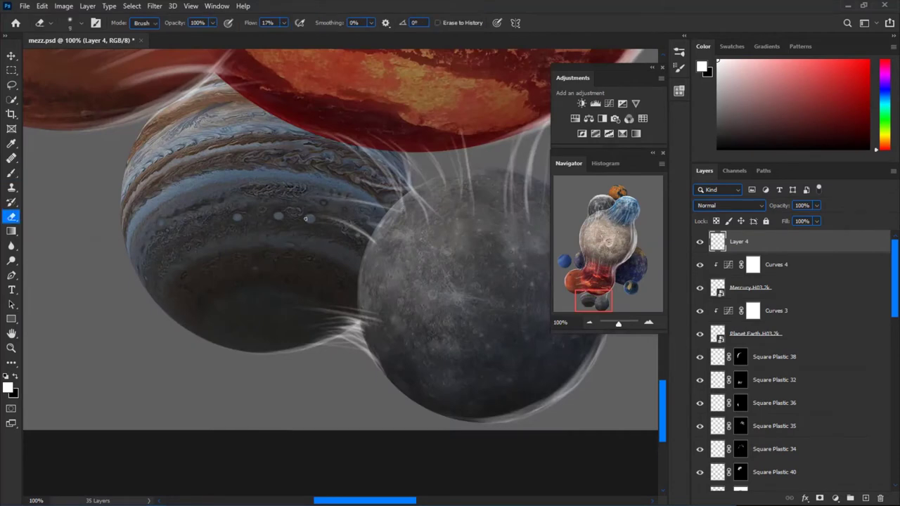
key(b)
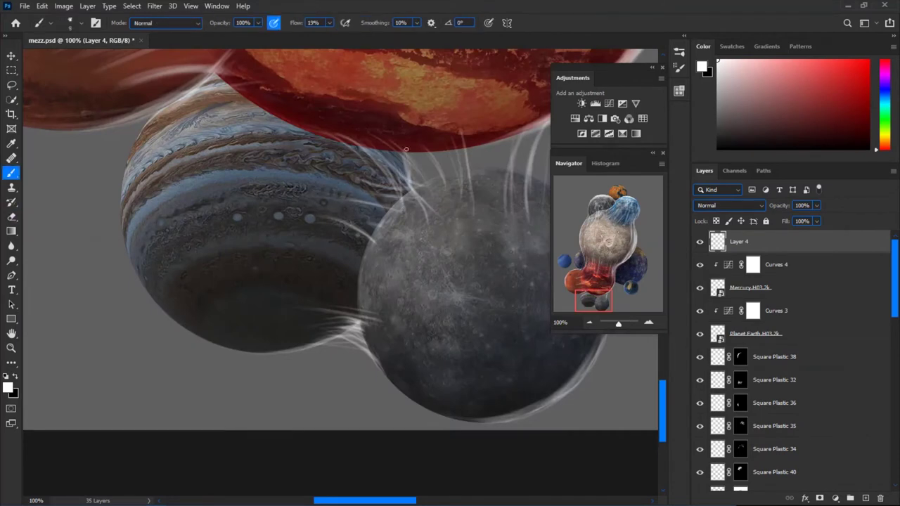
scroll(406, 149, up, 1)
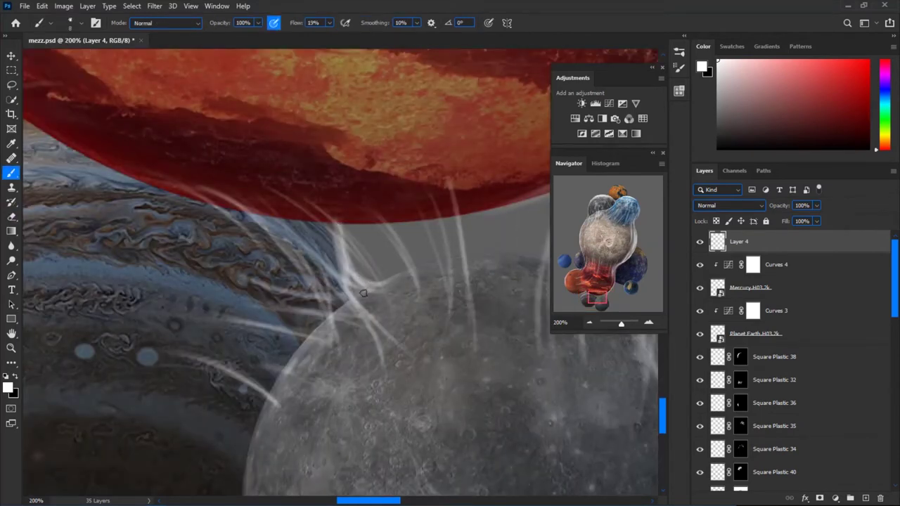
scroll(363, 293, down, 1)
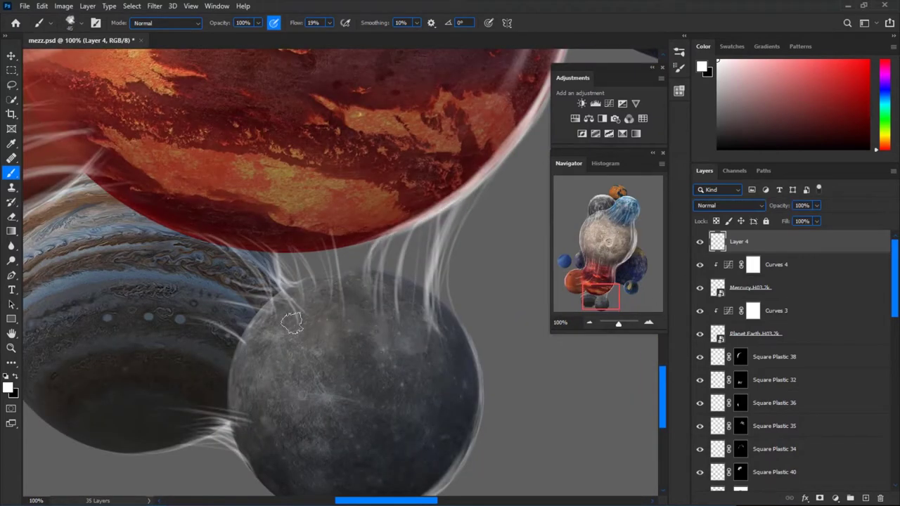
key(bracketright)
drag(292, 323, 380, 295)
drag(310, 299, 450, 330)
mouse_move(274, 330)
mouse_down()
mouse_move(358, 292)
mouse_move(420, 307)
mouse_move(277, 345)
mouse_move(327, 320)
mouse_move(422, 323)
mouse_up()
Erase excess strokes with a smaller eraser and review the whole image
key(bracketright)
key(bracketright)
key(bracketright)
scroll(398, 281, down, 1)
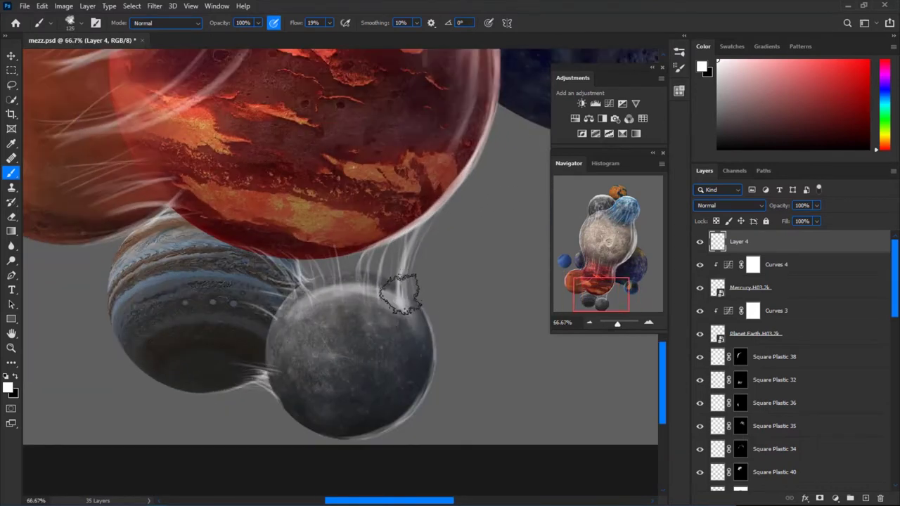
scroll(337, 387, down, 1)
key(e)
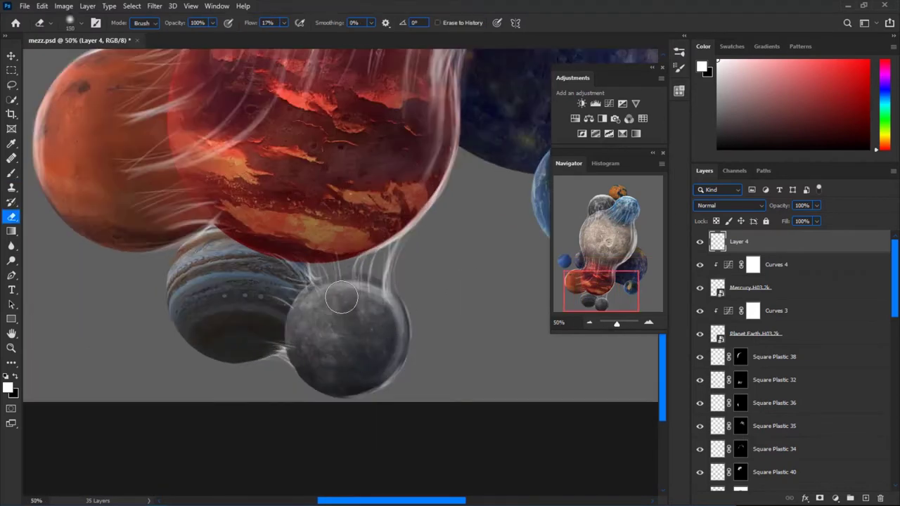
key(bracketleft)
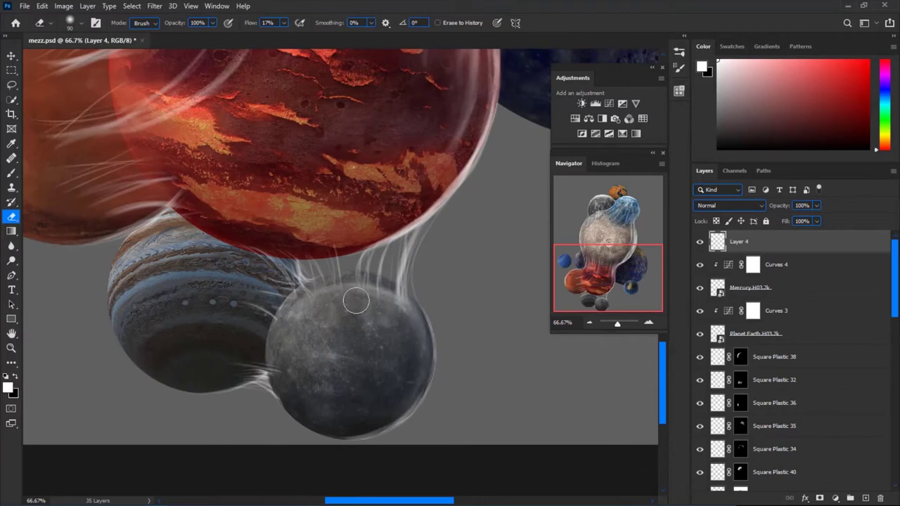
key(ctrl+0)
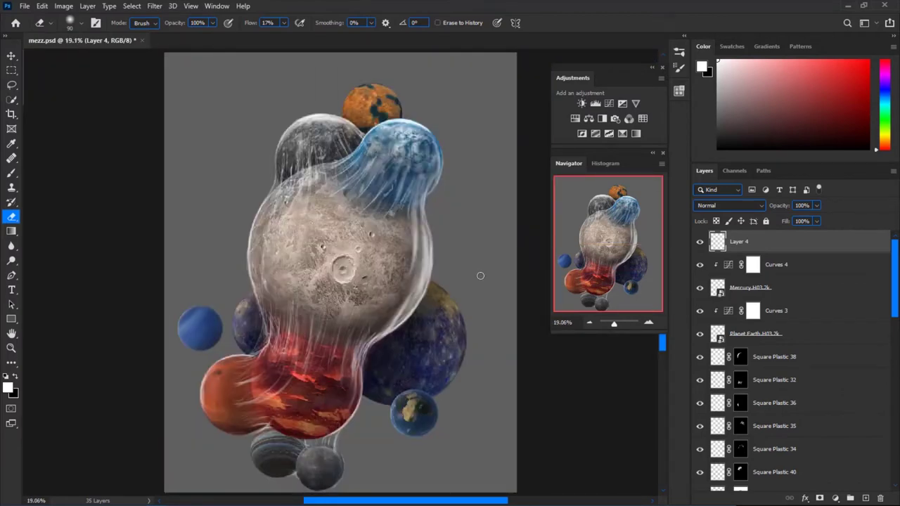
scroll(322, 361, up, 2)
scroll(418, 217, up, 3)
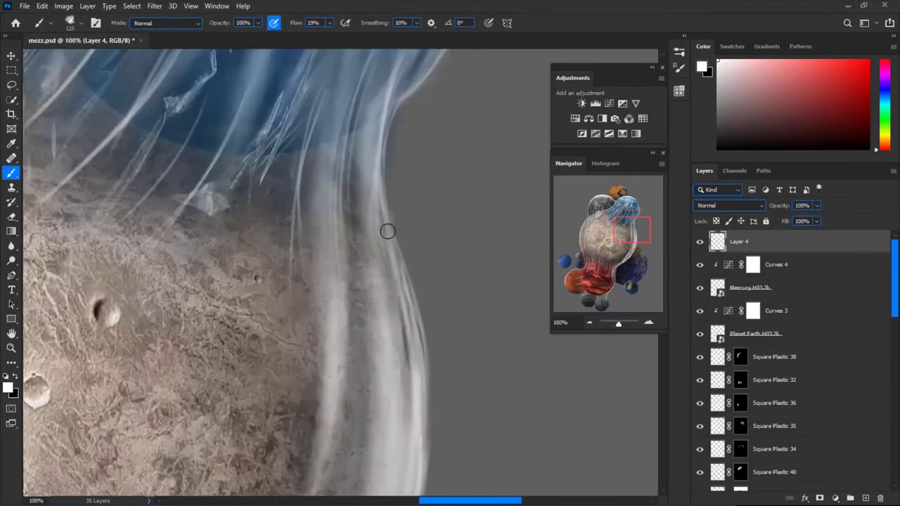
scroll(425, 316, down, 1)
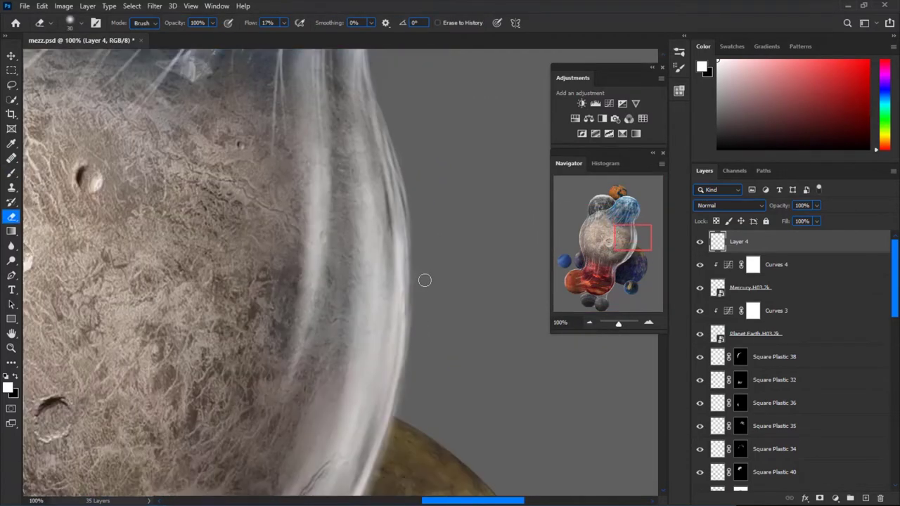
scroll(424, 279, down, 2)
scroll(369, 221, right, 1)
Return to a much smaller white brush and frame the blue planet's rim
key(b)
scroll(369, 220, up, 3)
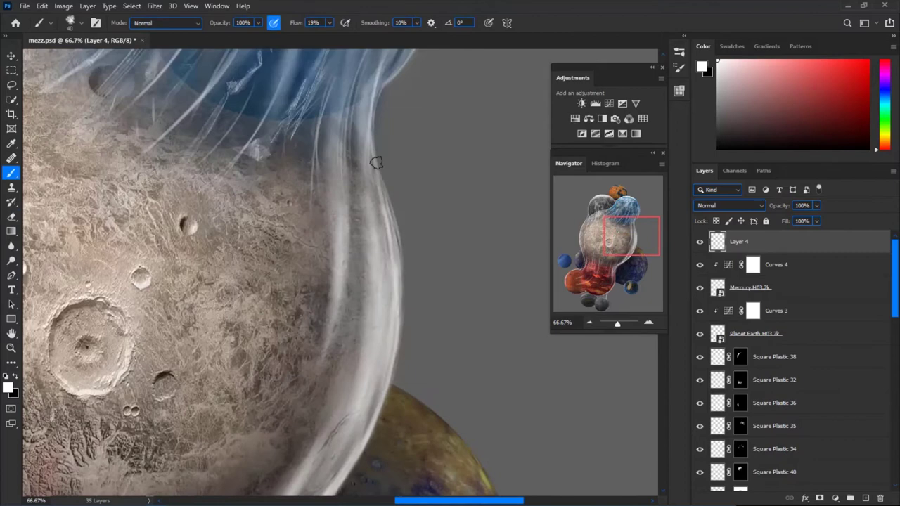
scroll(345, 228, up, 1)
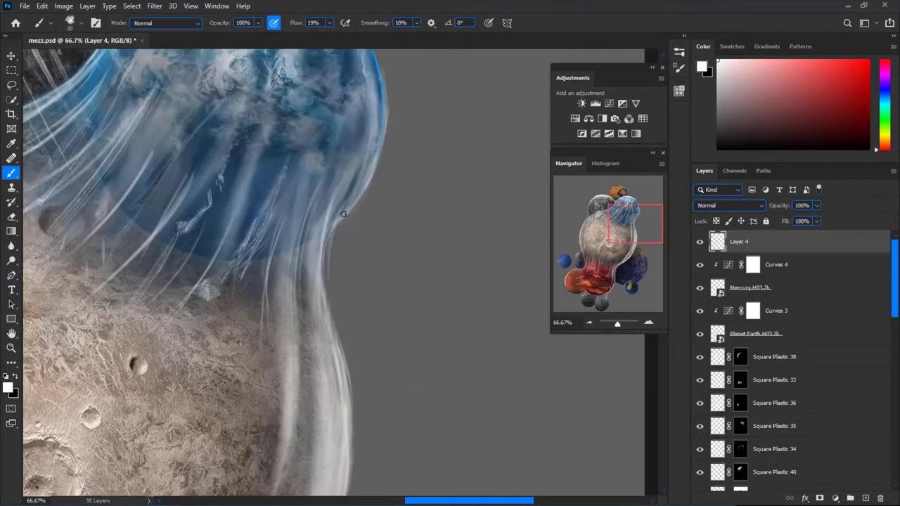
key(bracketleft)
key(bracketleft)
key(bracketleft)
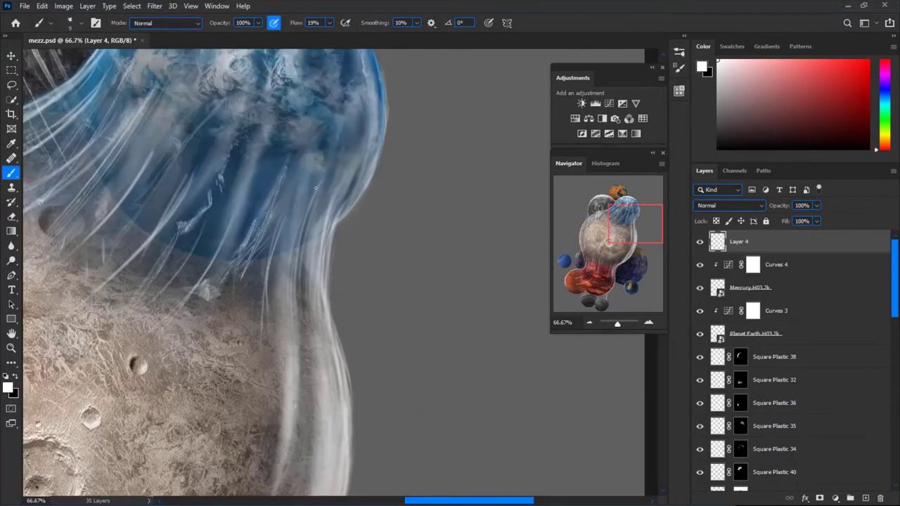
key(ctrl+0)
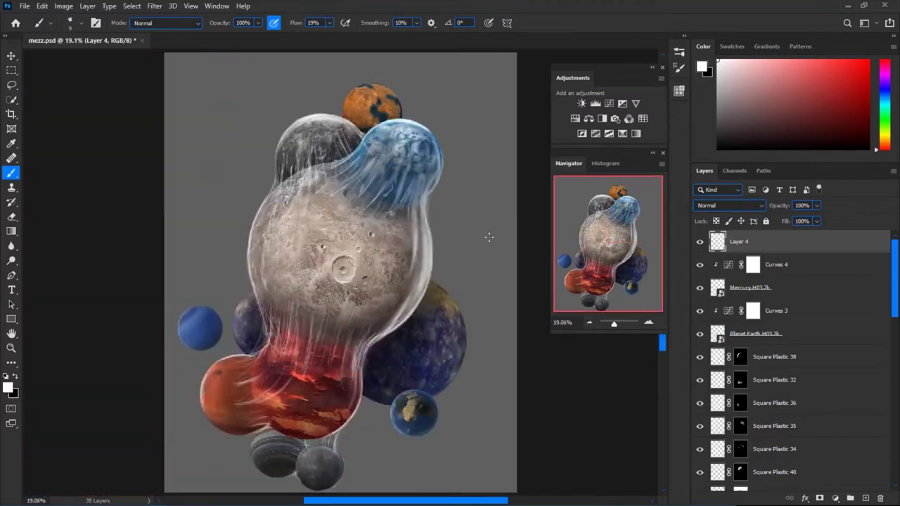
scroll(450, 316, up, 2)
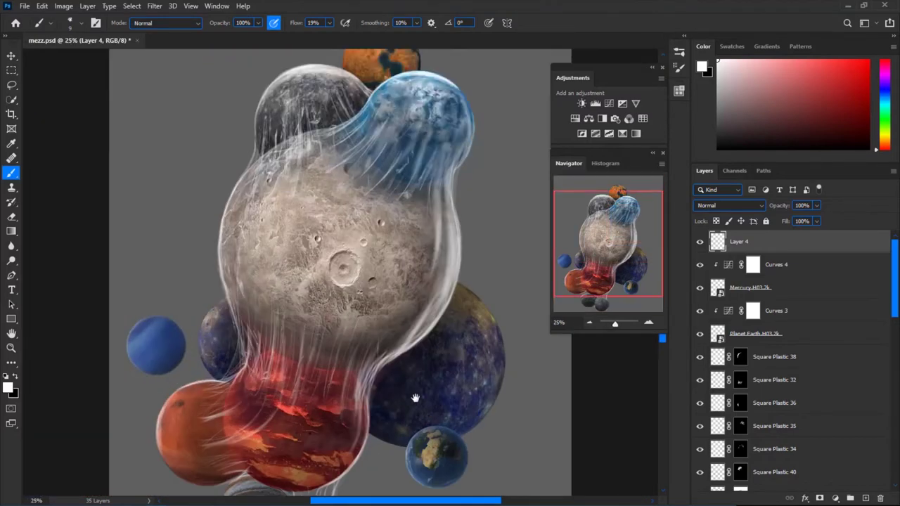
scroll(412, 398, up, 2)
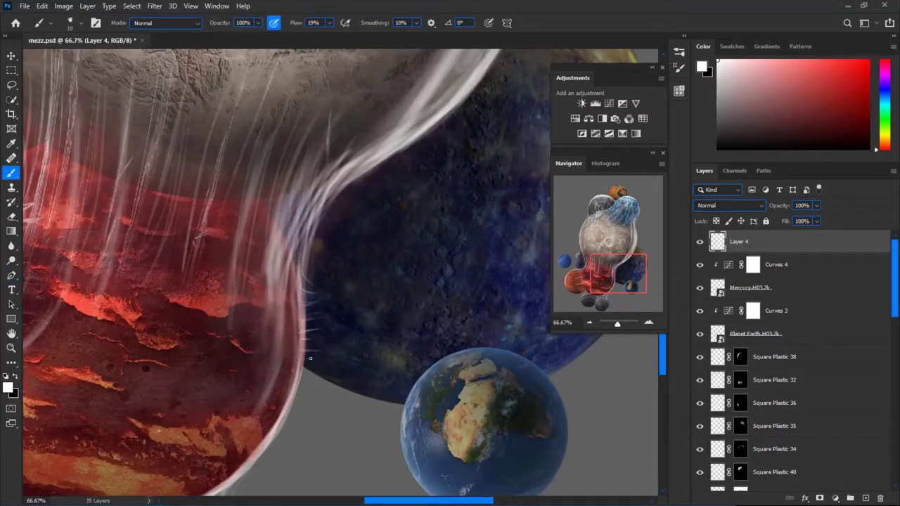
scroll(310, 358, down, 4)
scroll(376, 228, up, 2)
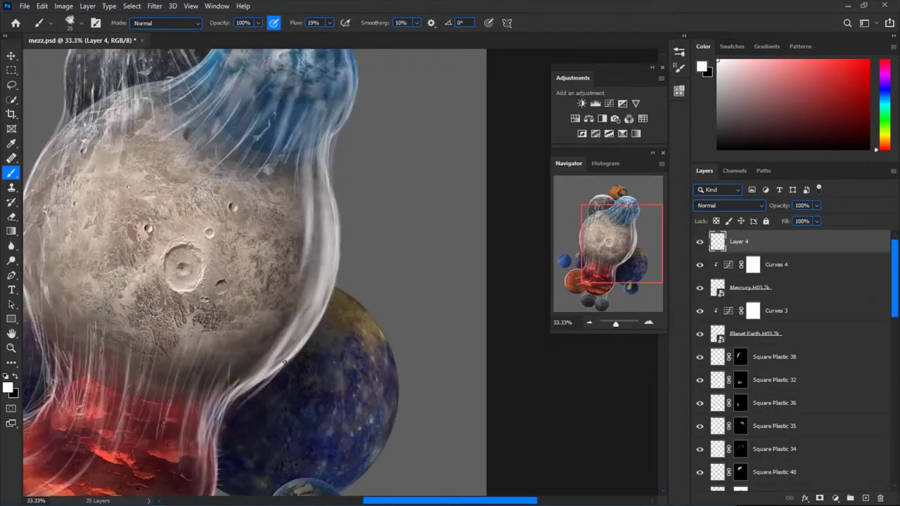
scroll(297, 361, up, 2)
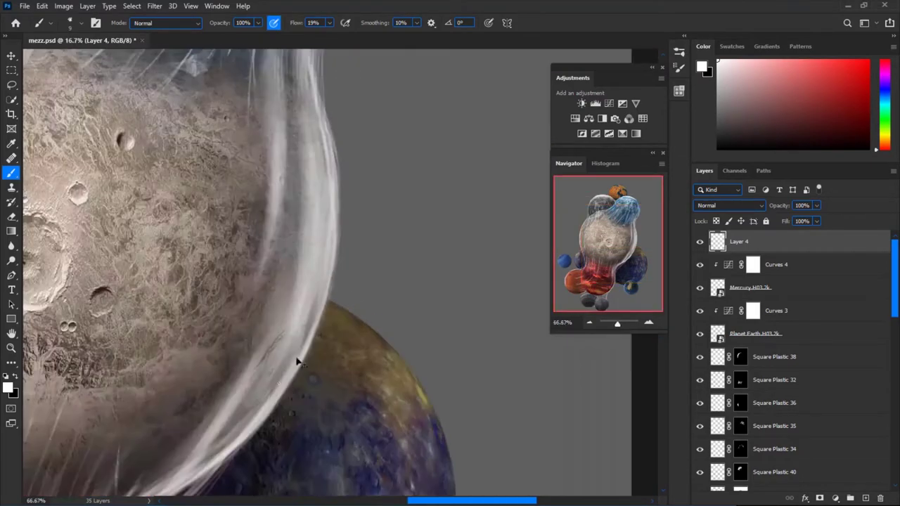
scroll(277, 291, down, 3)
scroll(287, 217, up, 1)
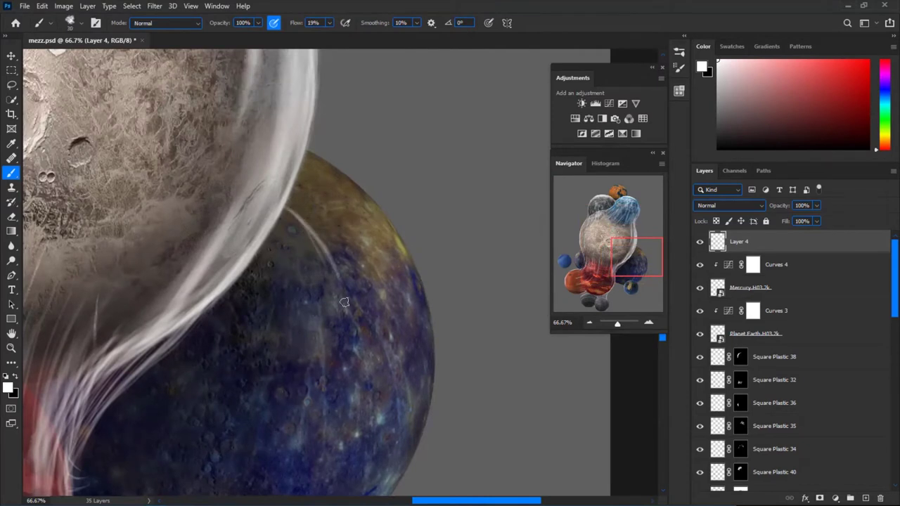
scroll(320, 220, down, 1)
Paint a white highlight along the blue planet's right rim and erase the excess
drag(353, 247, 394, 331)
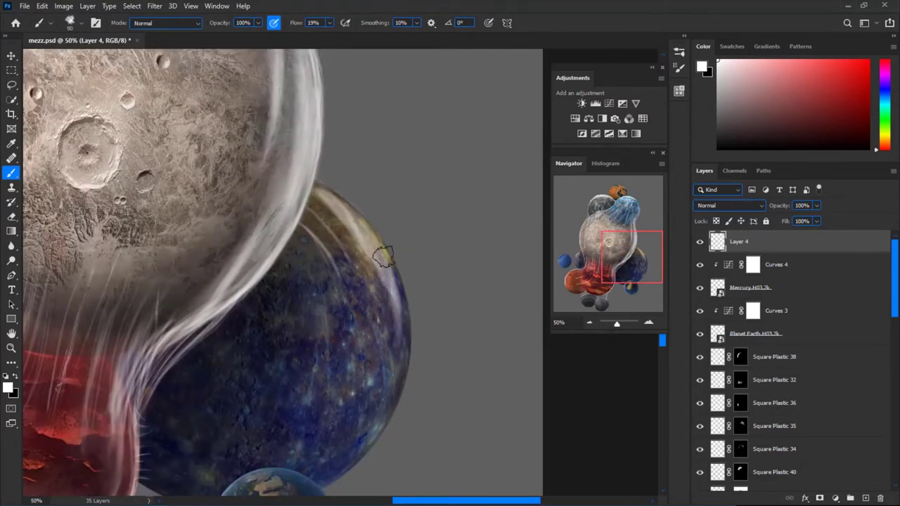
key(bracketright)
key(bracketright)
key(bracketright)
drag(380, 254, 404, 379)
mouse_move(331, 211)
mouse_down()
mouse_move(394, 295)
mouse_move(372, 268)
mouse_up()
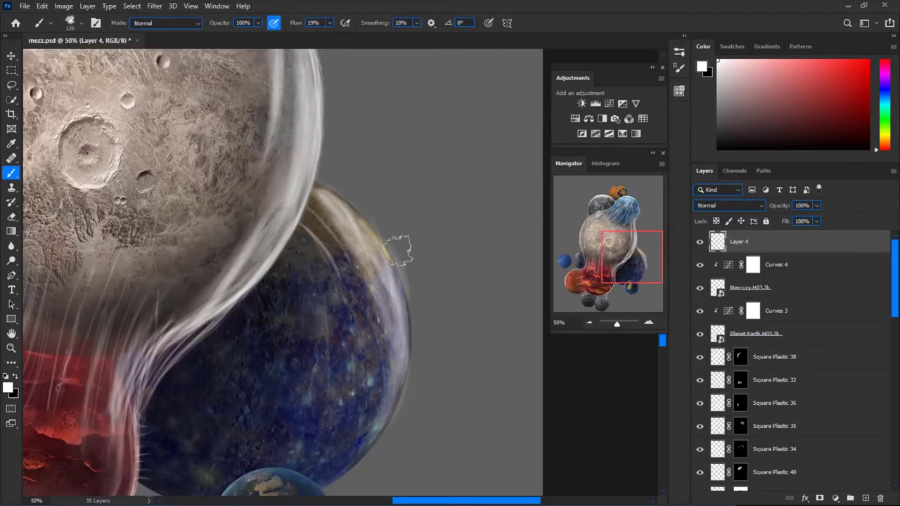
key(e)
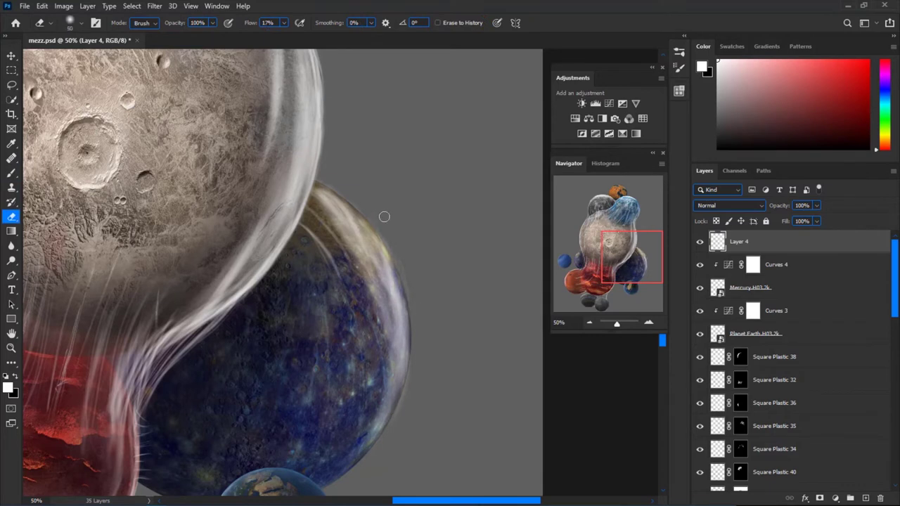
key(b)
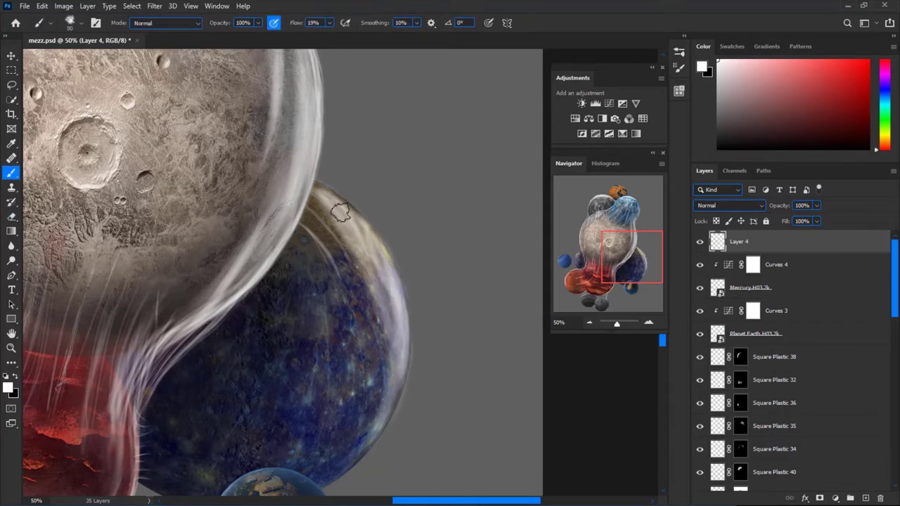
key(e)
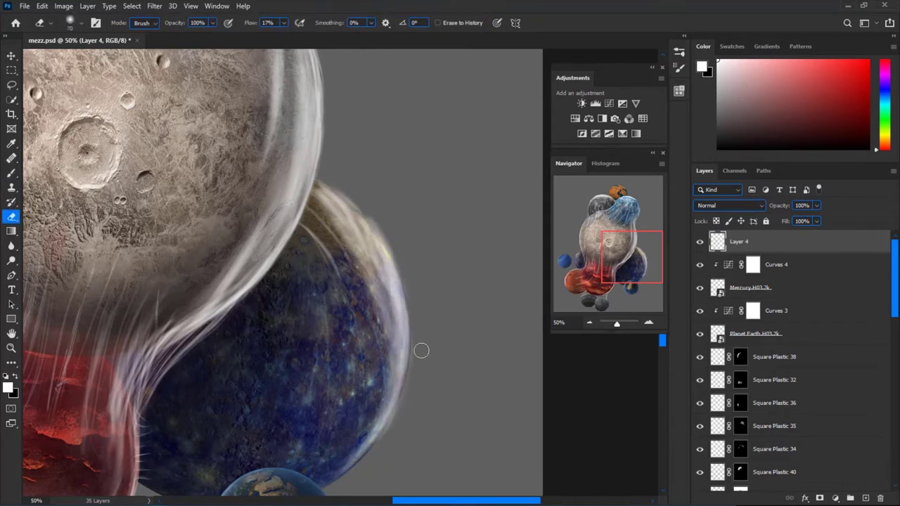
scroll(350, 250, down, 2)
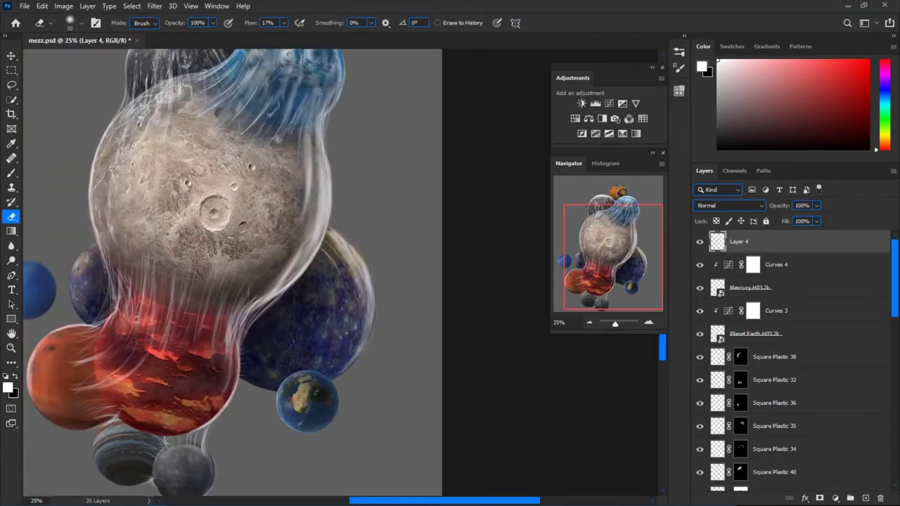
key(b)
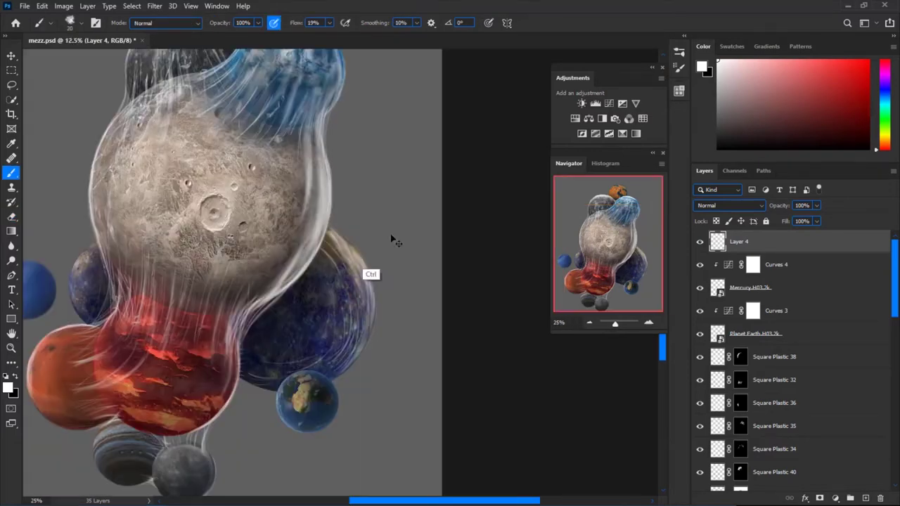
scroll(394, 242, up, 4)
ctrl+click(305, 257)
Load the blue planet's outline as a selection and brush its rim highlight on Layer 4
scroll(730, 422, down, 5)
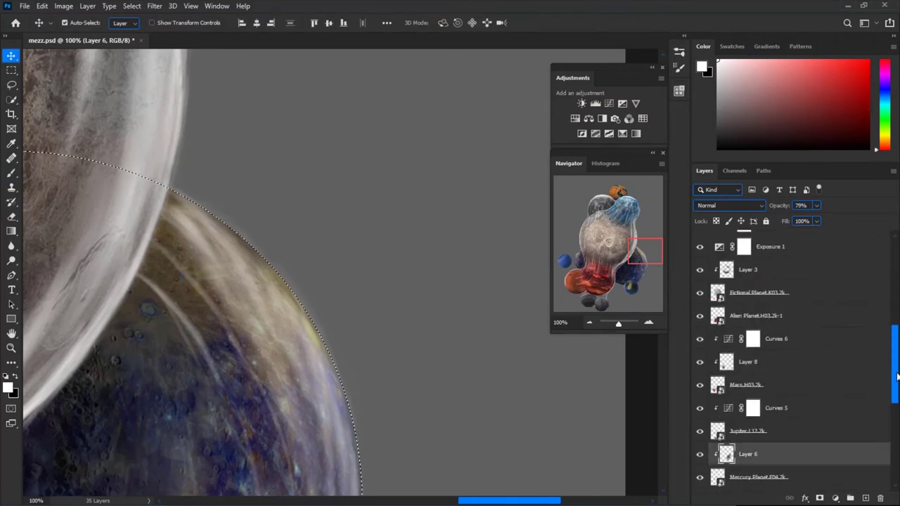
ctrl+click(717, 242)
click(745, 241)
key(b)
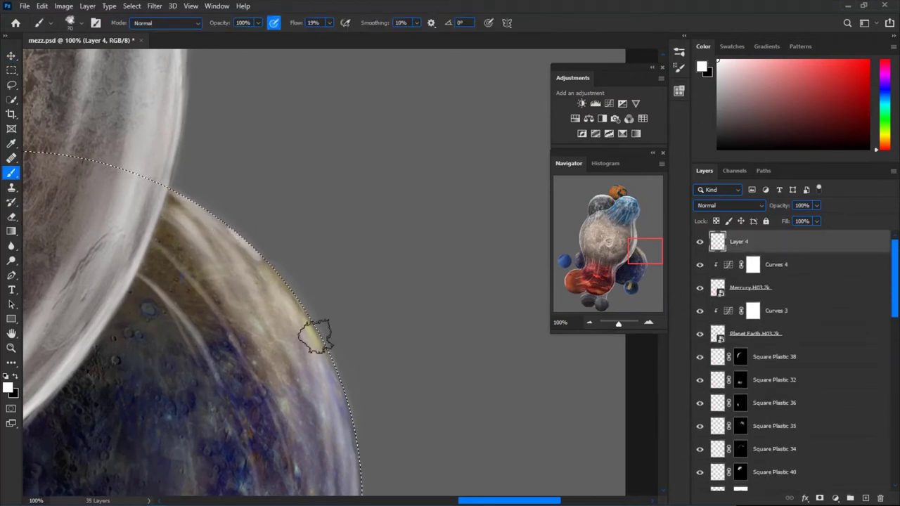
mouse_move(337, 358)
mouse_down()
mouse_move(332, 274)
mouse_move(367, 281)
mouse_up()
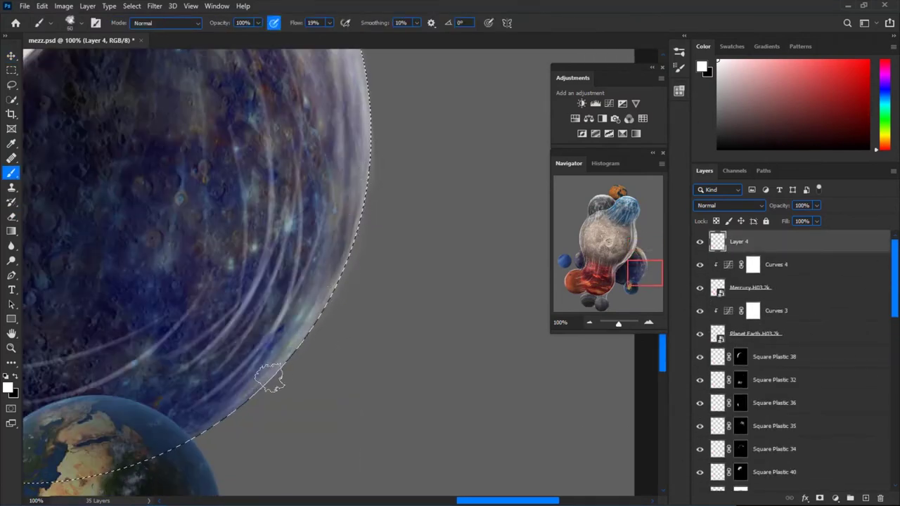
Erase excess highlight, check the full image, and save the document
key(e)
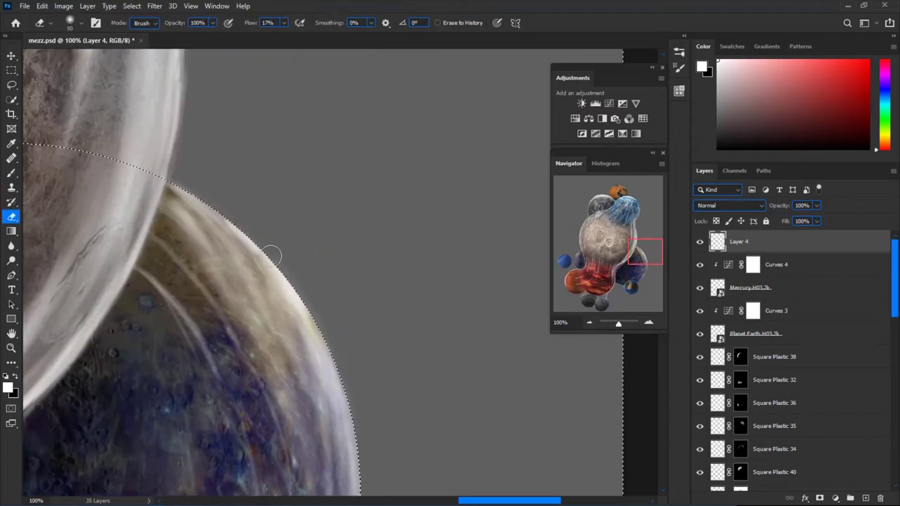
scroll(311, 305, down, 3)
key(ctrl+minus)
key(ctrl+0)
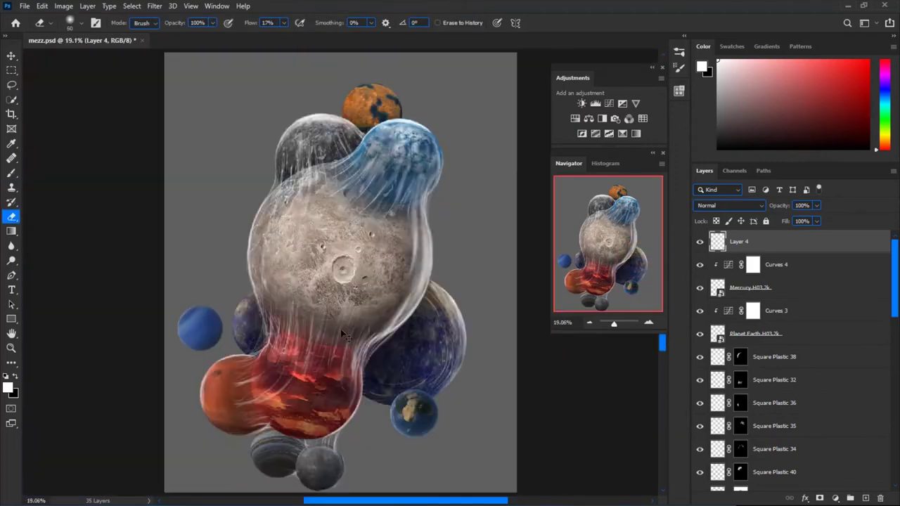
key(ctrl+plus)
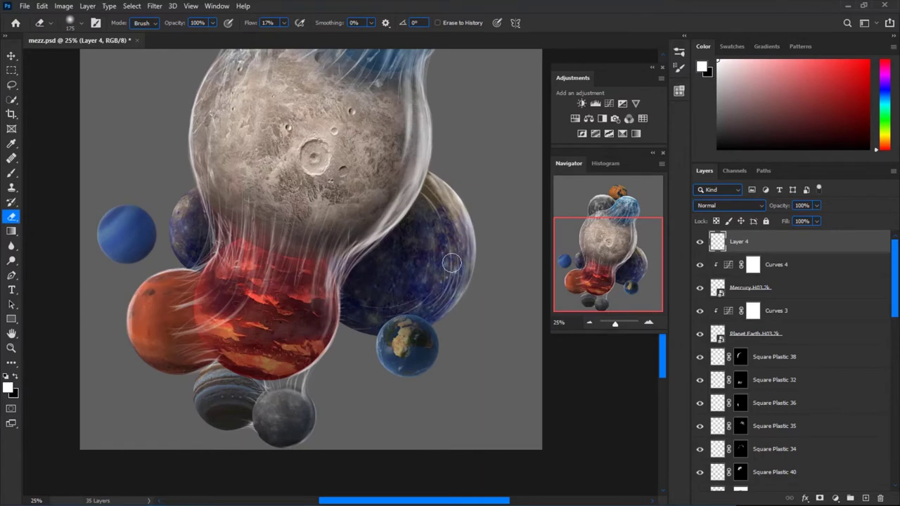
key(ctrl+minus)
key(ctrl+s)
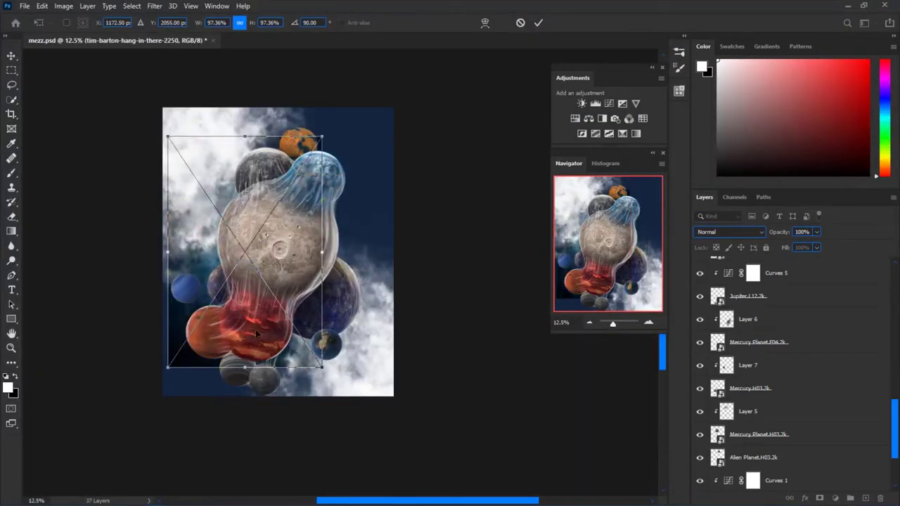
Scale up the placed cloud image, then enlarge and shift Layer 9
drag(361, 253, 396, 250)
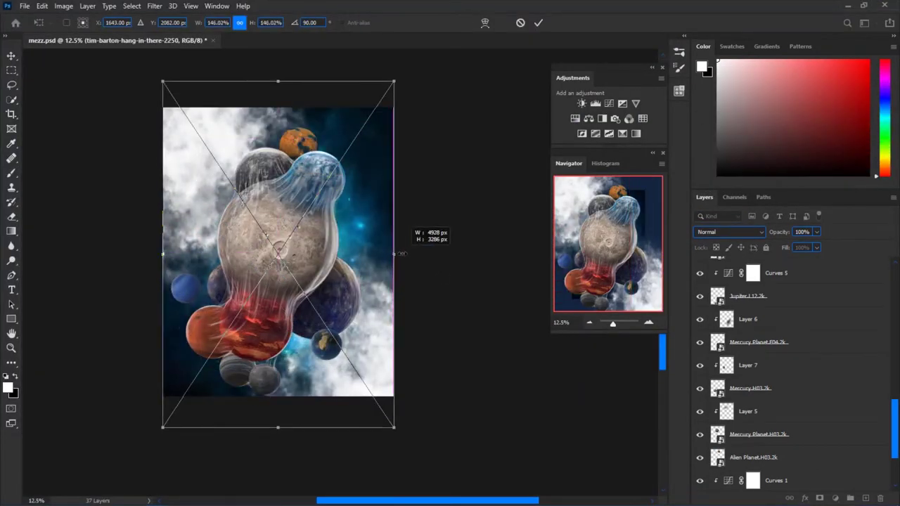
key(Return)
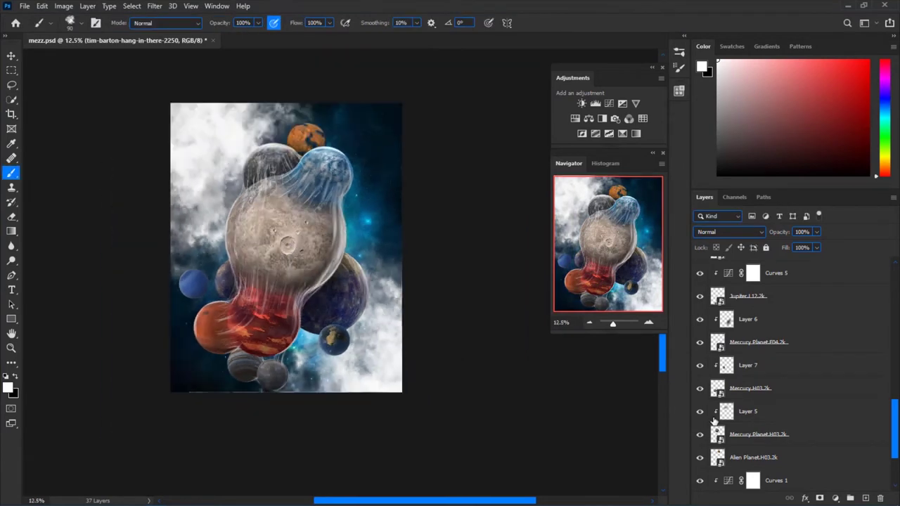
key(ctrl+t)
key(ctrl+minus)
key(Return)
click(739, 434)
key(ctrl+t)
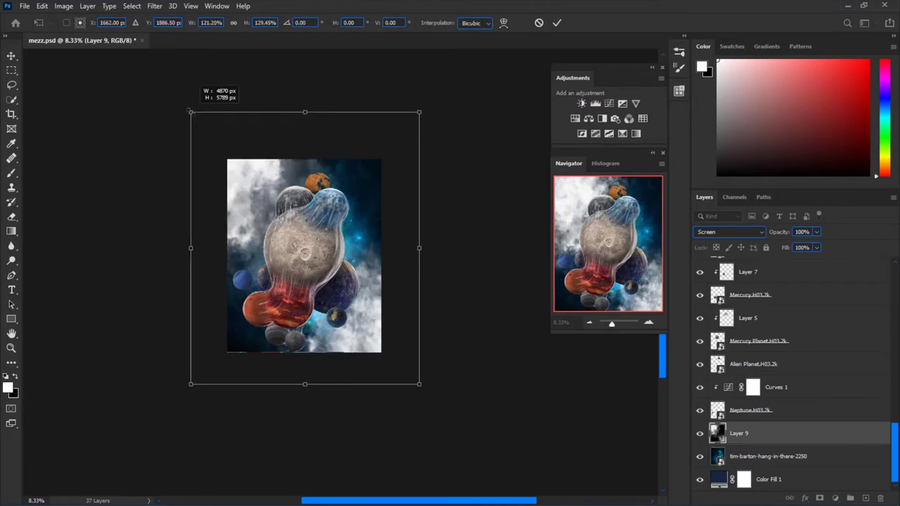
drag(195, 121, 189, 91)
drag(327, 180, 331, 180)
key(Return)
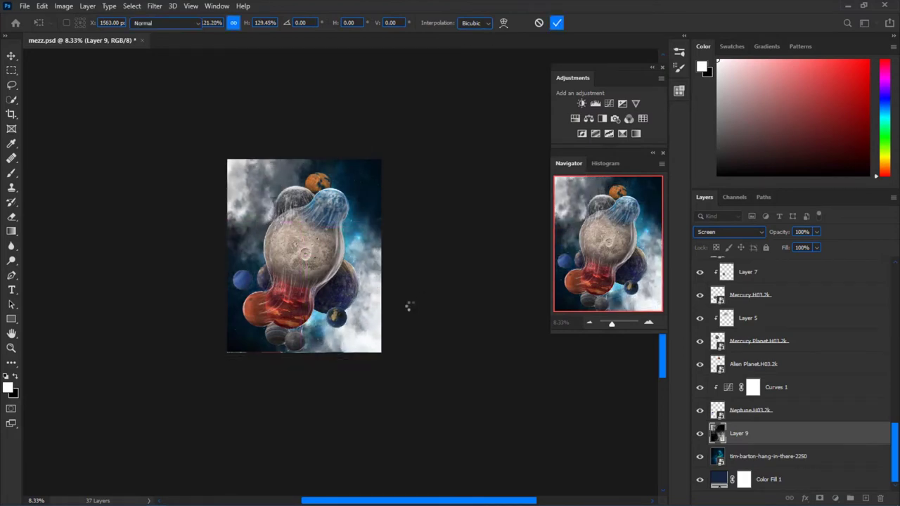
Lasso a diagonal slice of the lower-right clouds and copy it to Layer 10
key(l)
mouse_move(394, 176)
mouse_down()
mouse_move(235, 476)
mouse_move(309, 456)
mouse_up()
key(ctrl+j)
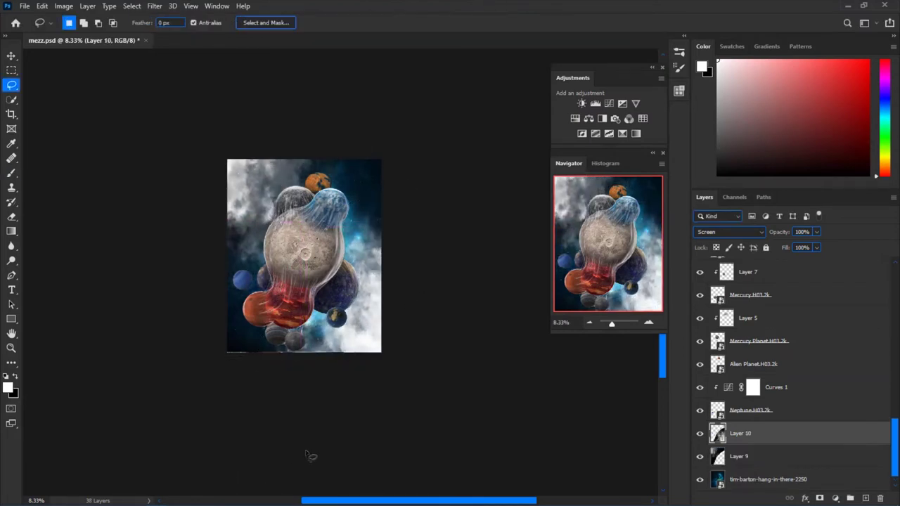
Move the copied cloud slice toward the upper right
key(ctrl+t)
drag(321, 425, 482, 274)
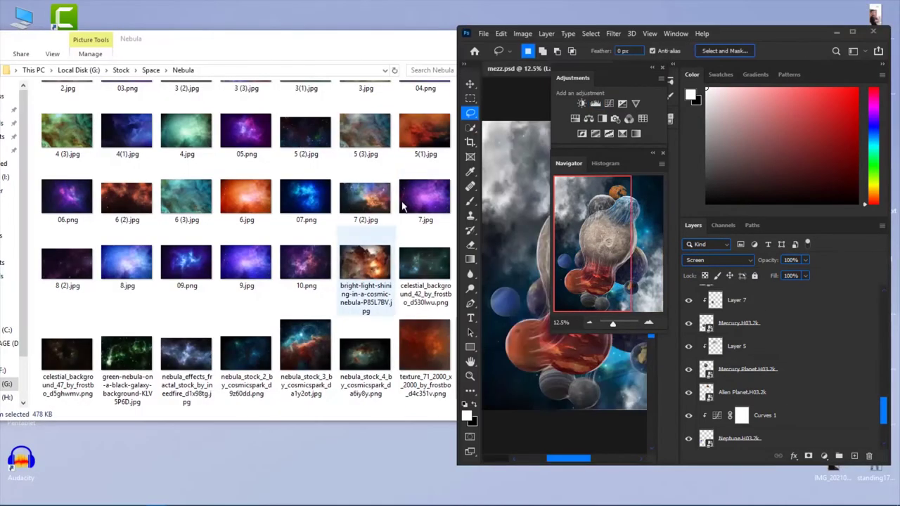
scroll(359, 271, up, 5)
Place nebula image 1 (3) below Layer 10, left unclipped
drag(197, 134, 562, 267)
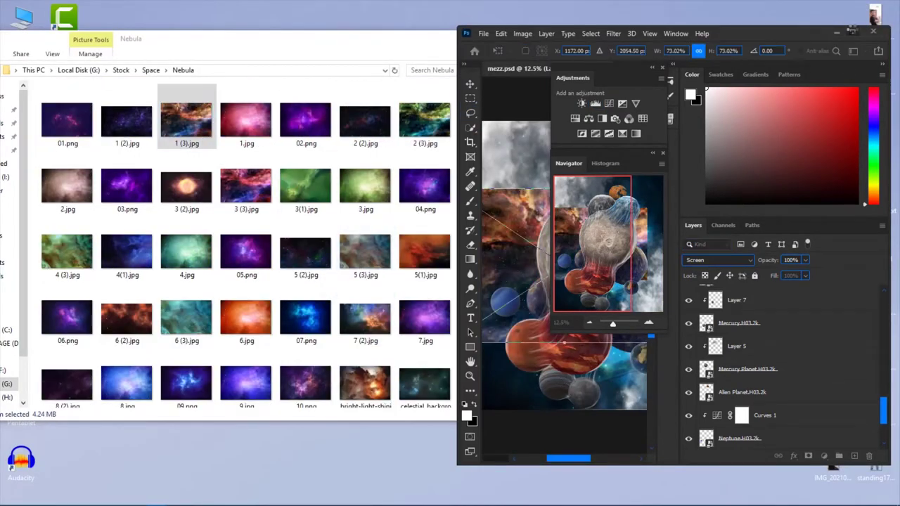
key(Return)
scroll(776, 436, down, 1)
alt+click(763, 398)
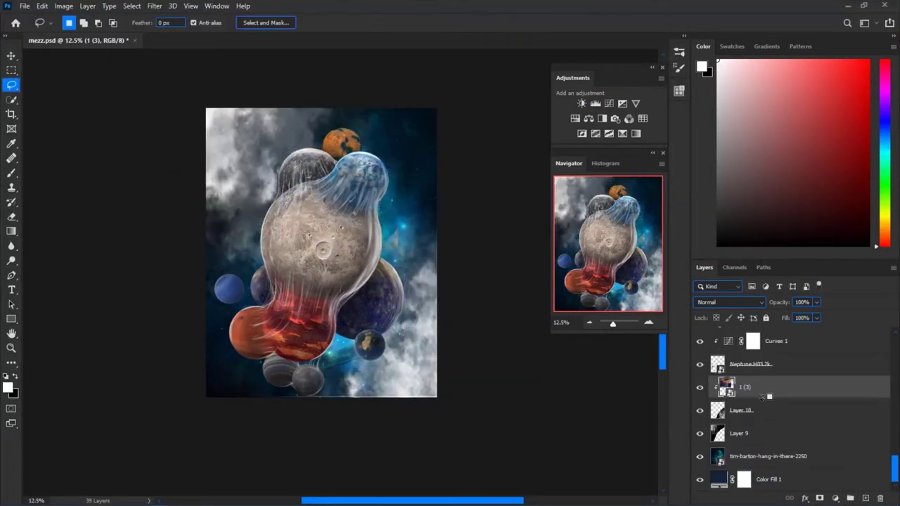
drag(738, 397, 756, 422)
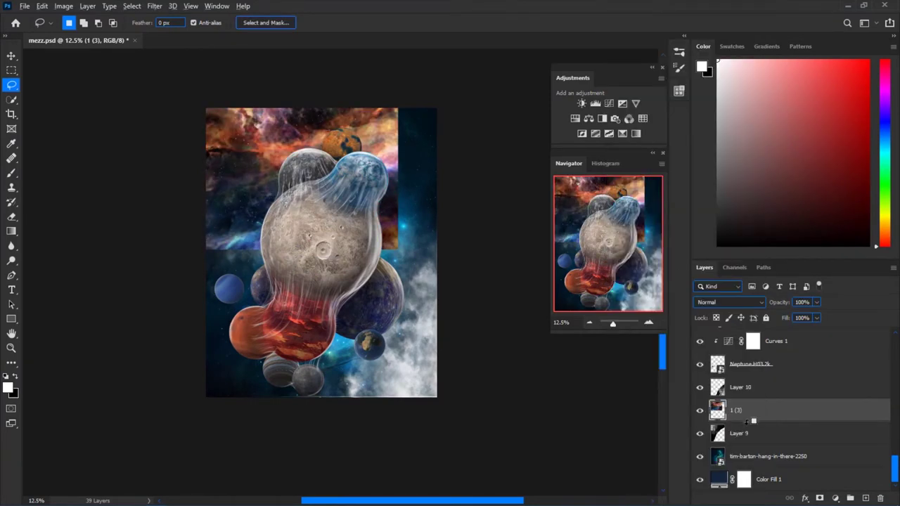
key(ctrl+z)
key(ctrl+shift+z)
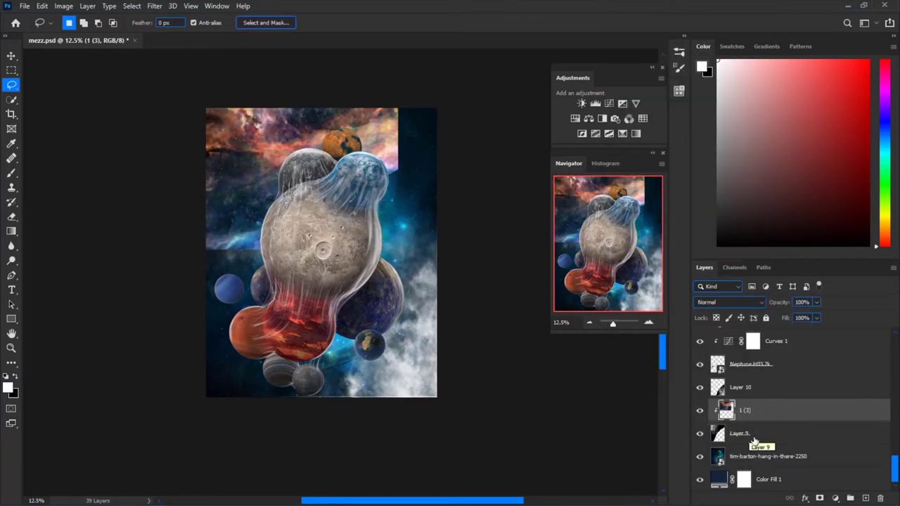
key(ctrl+alt+g)
Stretch the 1 (3) nebula layer taller and hide it
key(ctrl+t)
drag(269, 115, 269, 96)
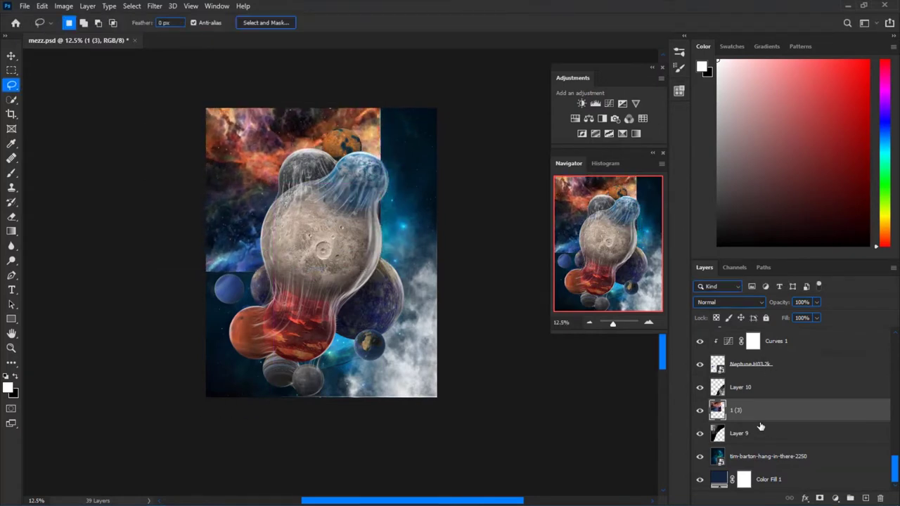
key(ctrl+comma)
click(754, 422)
right_click(753, 428)
click(766, 428)
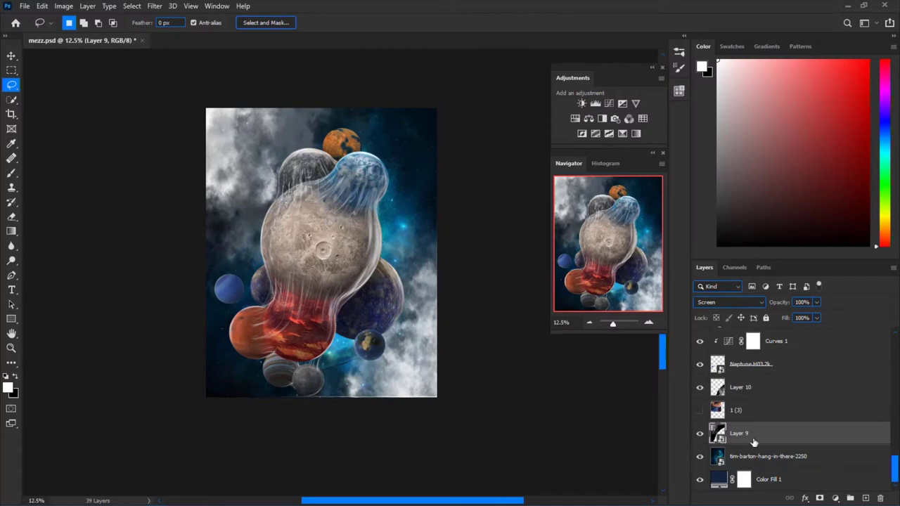
Inside Layer 9's smart object, mask the clouds with a Blue channel copy, then save and close
click(700, 410)
click(730, 301)
key(Escape)
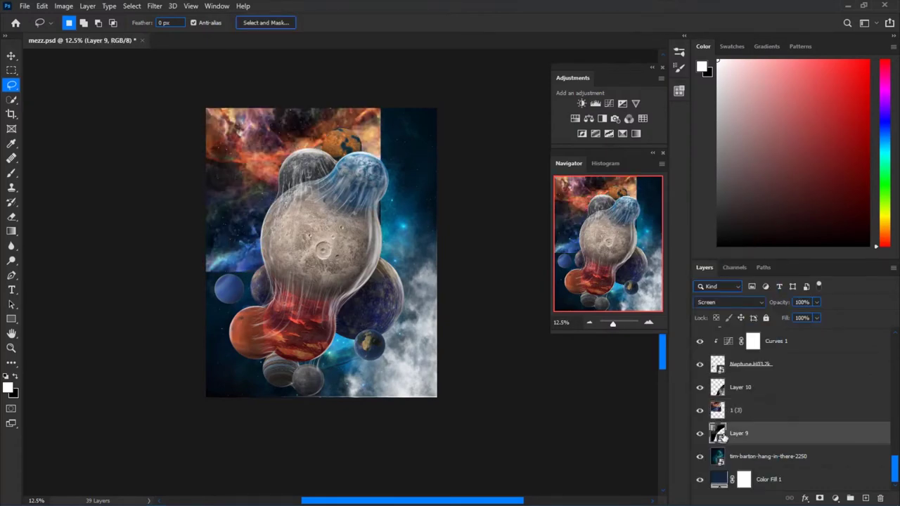
double_click(718, 433)
click(734, 267)
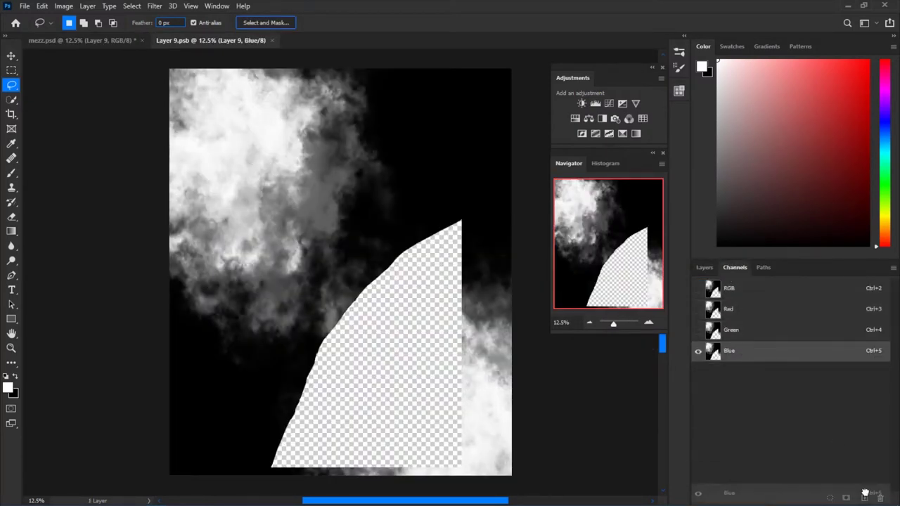
drag(729, 351, 865, 498)
ctrl+click(713, 371)
click(704, 267)
click(820, 498)
key(ctrl+s)
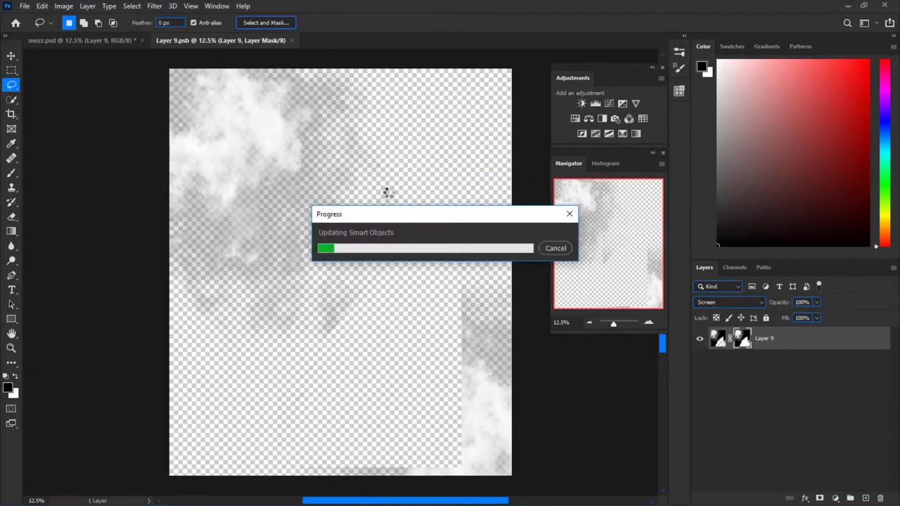
key(ctrl+w)
Compare nebula 1 (3) on and off, then clip it to the masked clouds
click(700, 410)
click(699, 410)
click(700, 410)
click(700, 410)
alt+click(702, 421)
key(ctrl+plus)
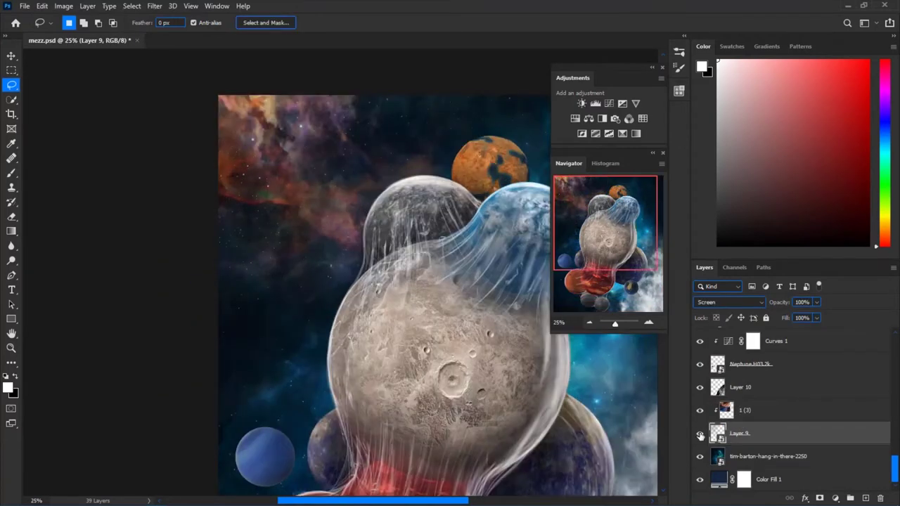
Leave 1 (3)'s blend mode unchanged, then open Layer 10's context menu and Color Range
key(ctrl+minus)
click(744, 410)
click(729, 301)
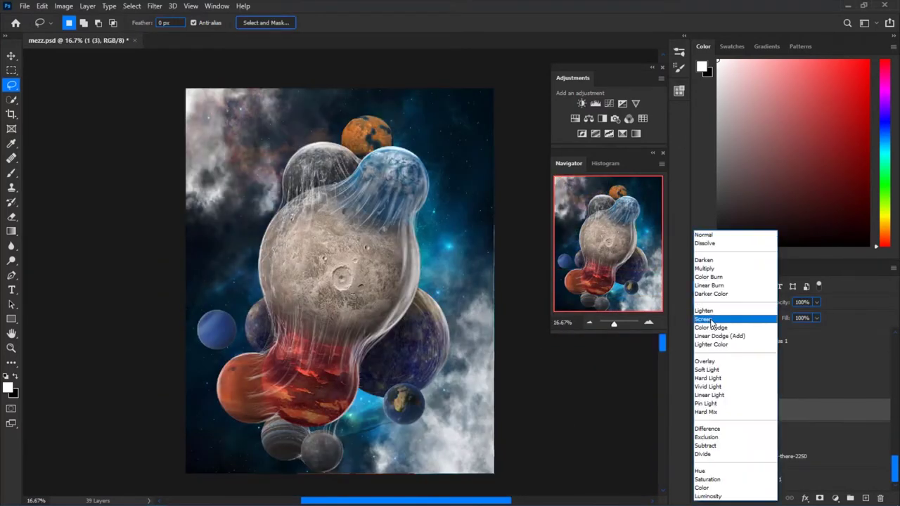
key(Escape)
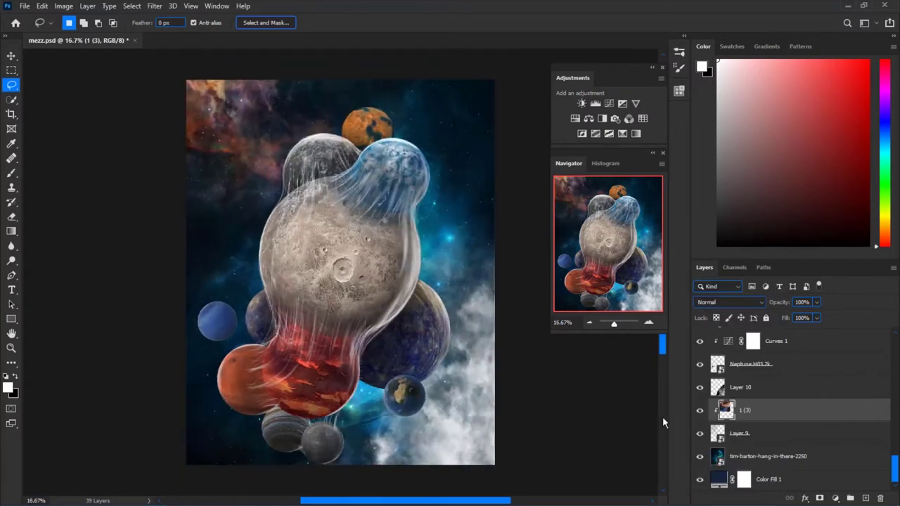
click(732, 393)
right_click(733, 395)
click(619, 227)
click(63, 6)
Mask out Layer 10's dark cloud areas using a Color Range selection
drag(384, 123, 403, 123)
click(540, 80)
click(820, 498)
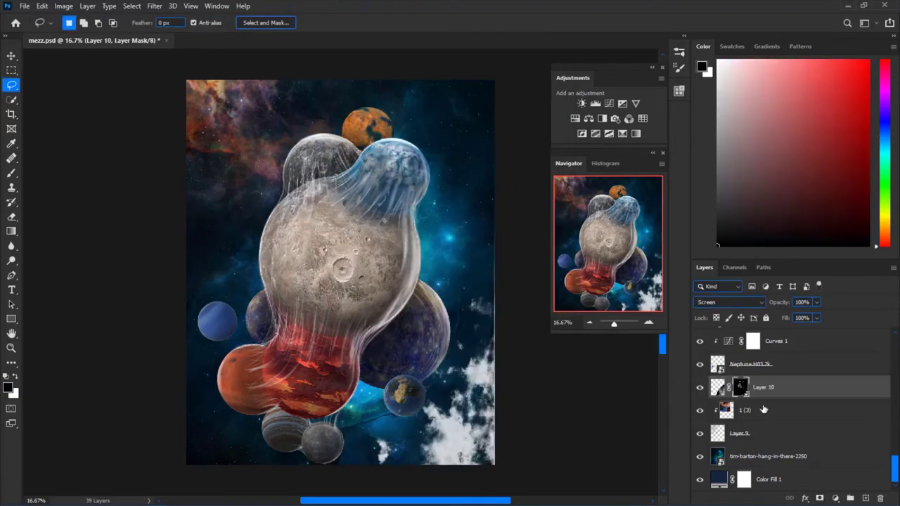
drag(744, 386, 880, 497)
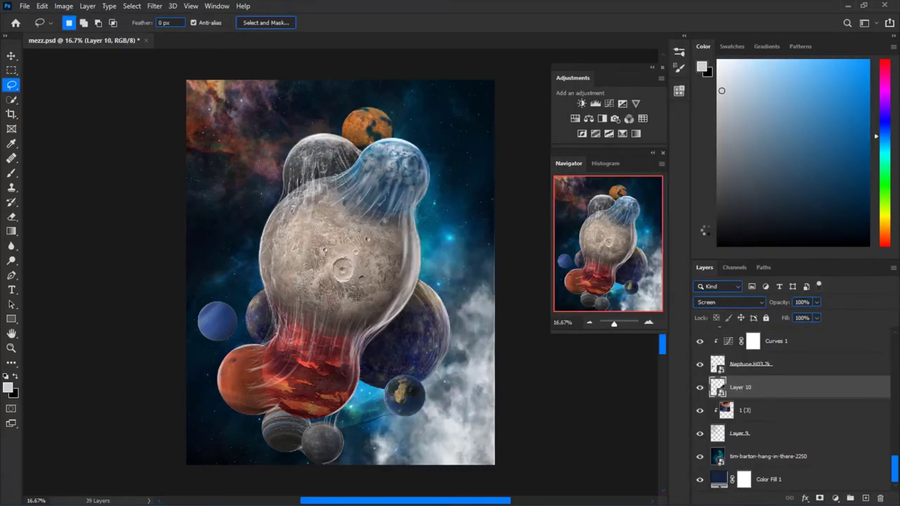
Add a layer mask inside Layer 10's smart object contents, then save and close it
double_click(717, 387)
click(734, 267)
click(705, 267)
click(820, 497)
key(ctrl+w)
click(397, 195)
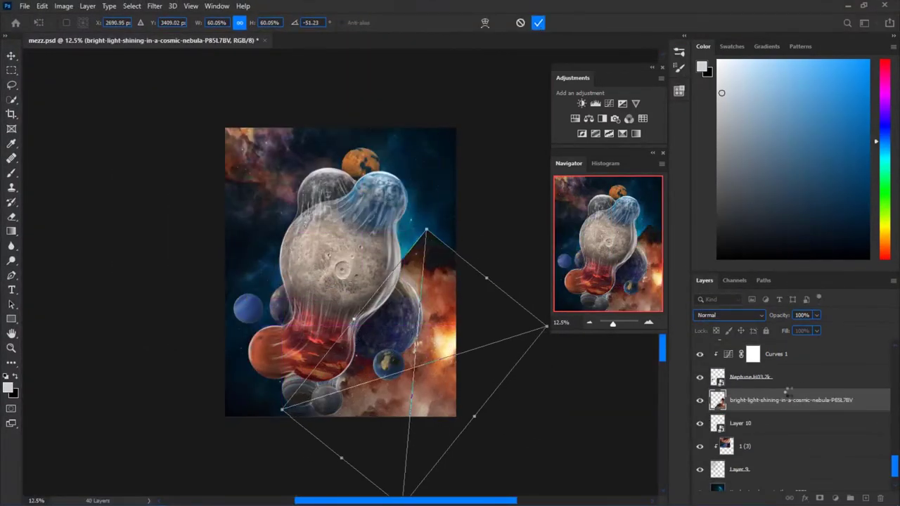
Commit the placed bright nebula and clip it to Layer 10
click(538, 22)
key(l)
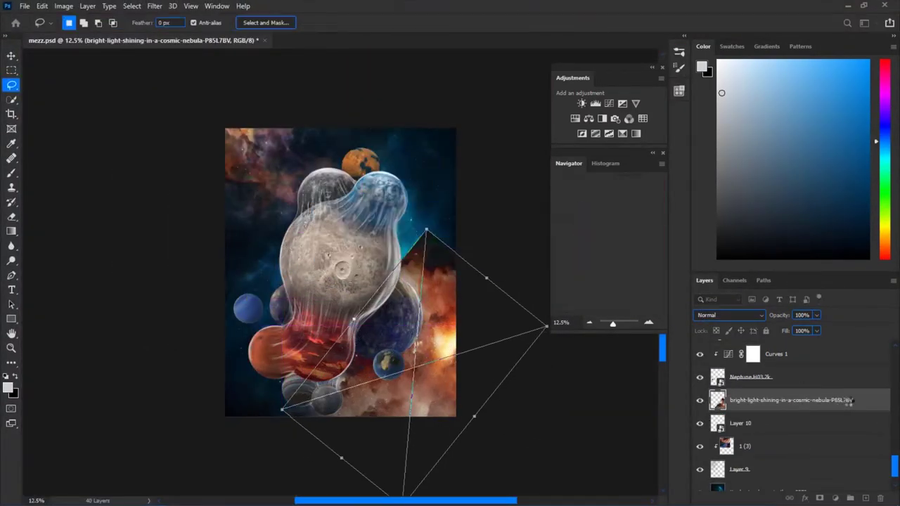
alt+click(707, 410)
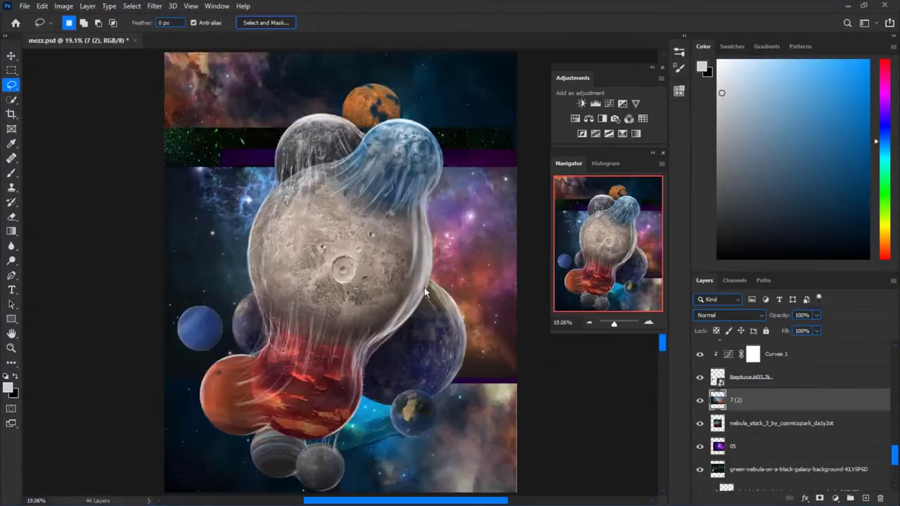
key(v)
key(ctrl+minus)
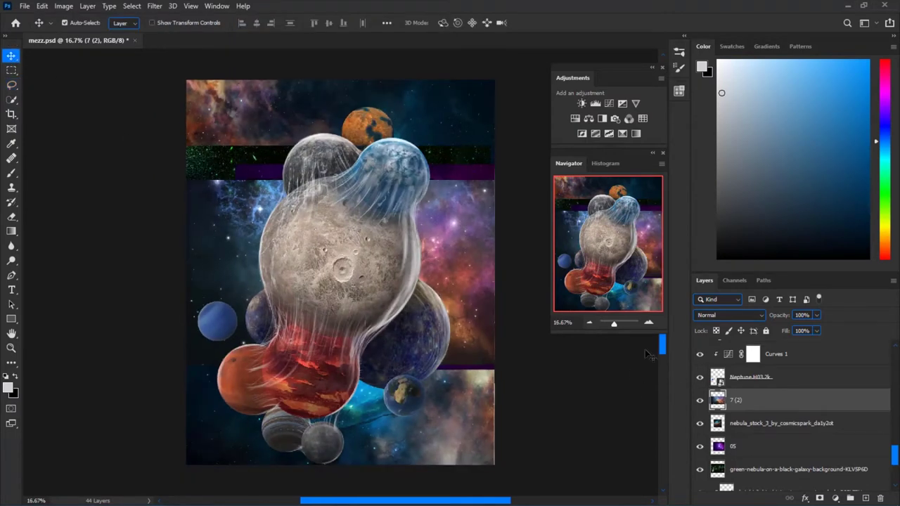
drag(795, 270, 795, 133)
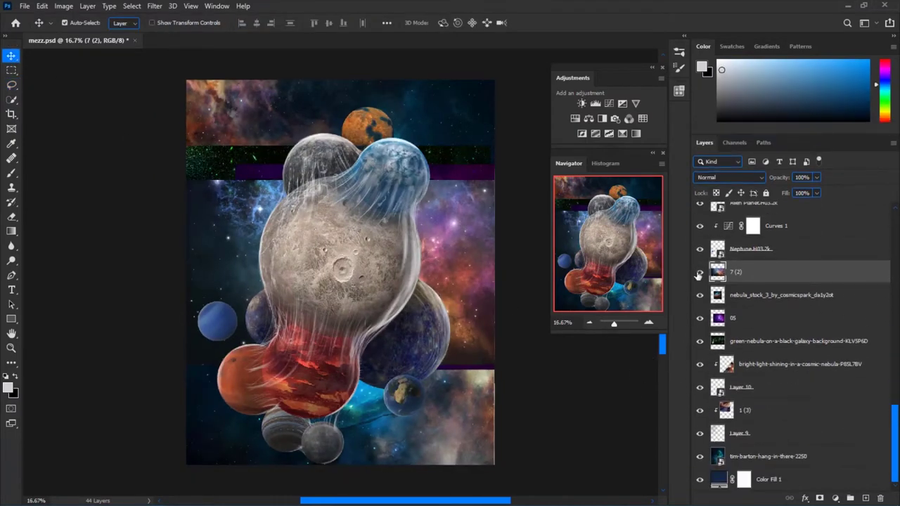
key(ctrl+minus)
Flip the 7 (2) nebula vertically and scale it to fill the canvas
key(ctrl+t)
drag(456, 204, 444, 265)
right_click(427, 263)
click(457, 386)
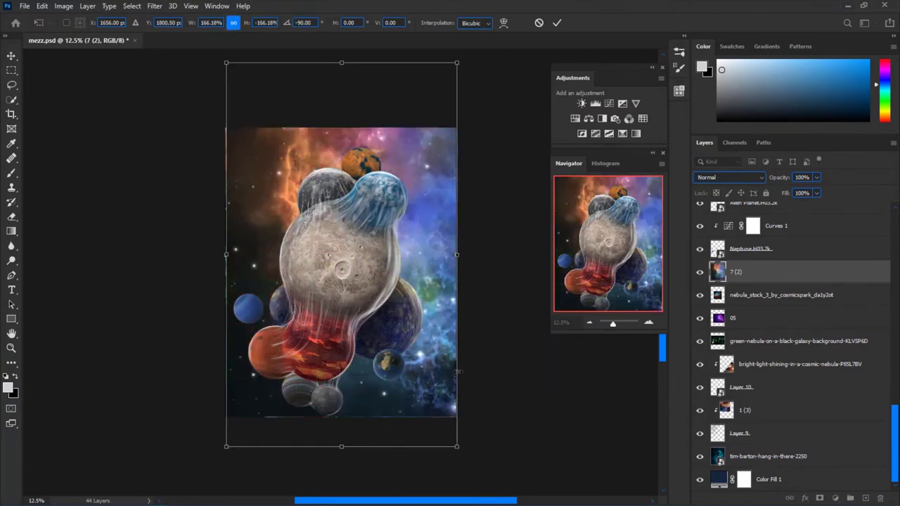
drag(433, 313, 435, 314)
drag(453, 256, 466, 254)
drag(337, 63, 345, 100)
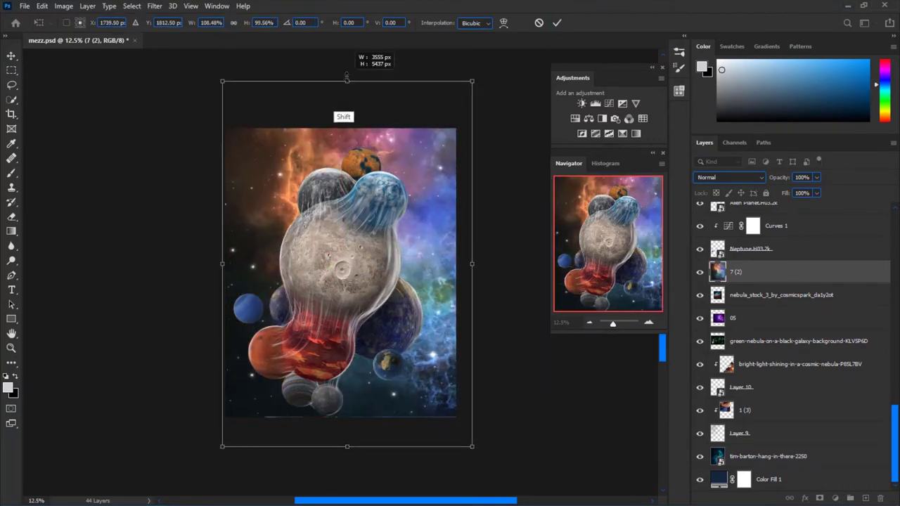
click(557, 22)
Hide three other nebula layers, give 7 (2) a black mask, and pick a brush
drag(700, 295, 700, 341)
alt+click(820, 498)
key(b)
right_click(358, 232)
click(679, 68)
click(679, 52)
click(520, 178)
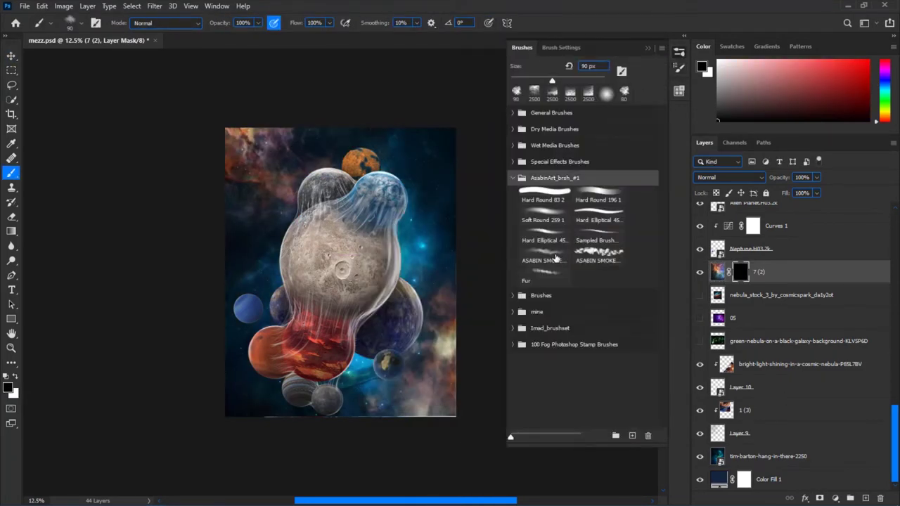
Paint white on the 7 (2) mask to reveal orange nebula along the top and right edge
click(678, 53)
key(ctrl+plus)
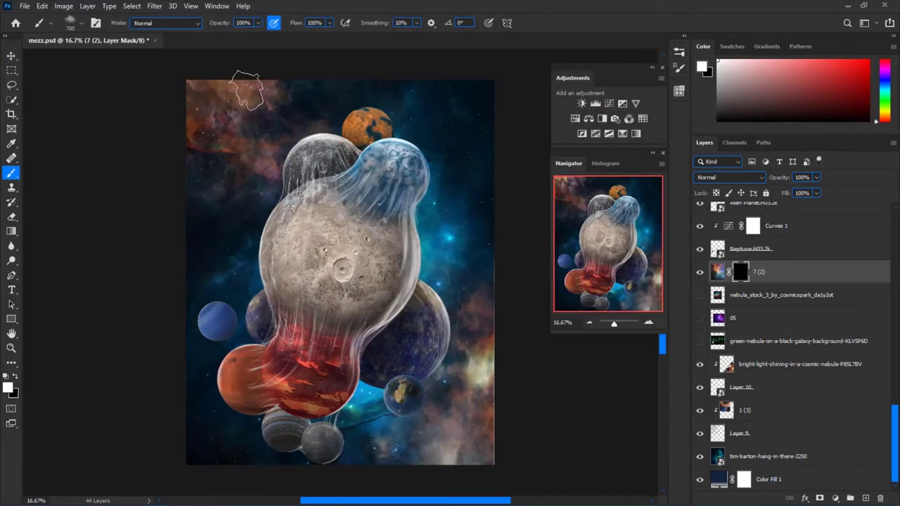
drag(246, 90, 436, 67)
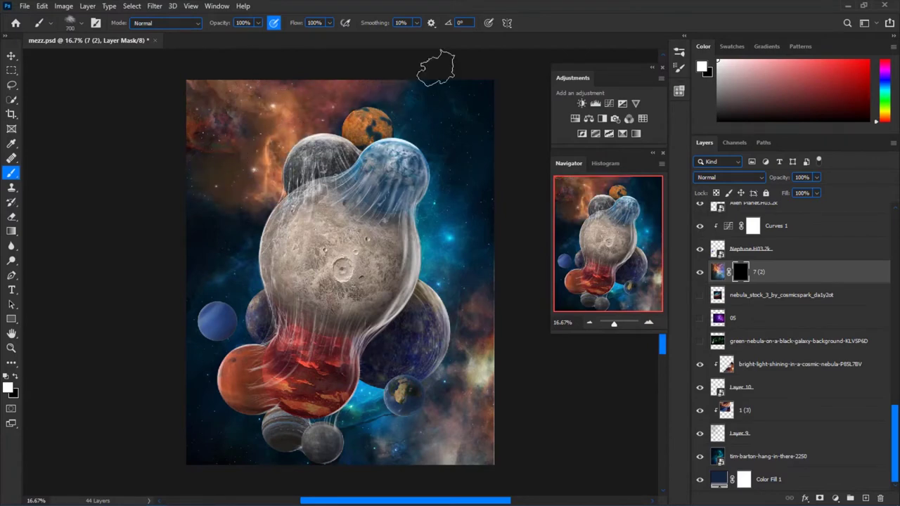
key(ctrl+minus)
mouse_move(417, 288)
mouse_down()
mouse_move(417, 209)
mouse_move(393, 319)
mouse_move(454, 82)
mouse_up()
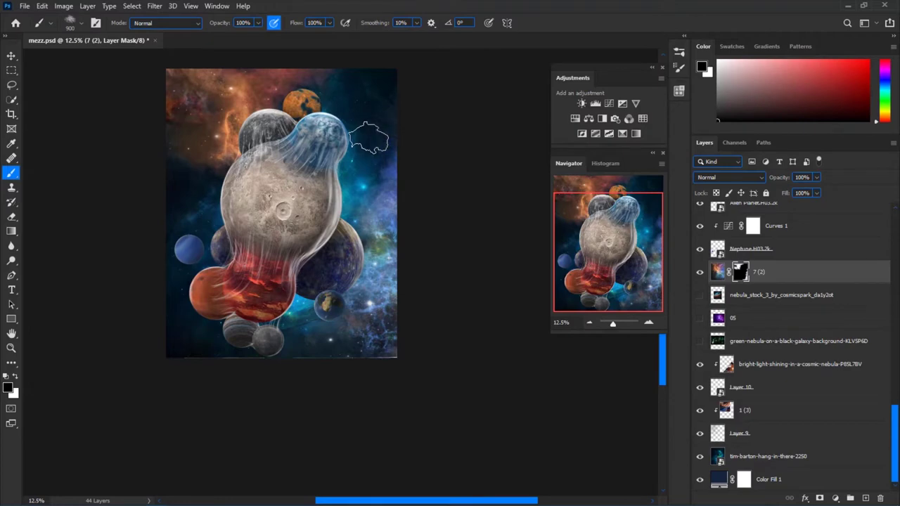
scroll(415, 238, up, 2)
key(ctrl+minus)
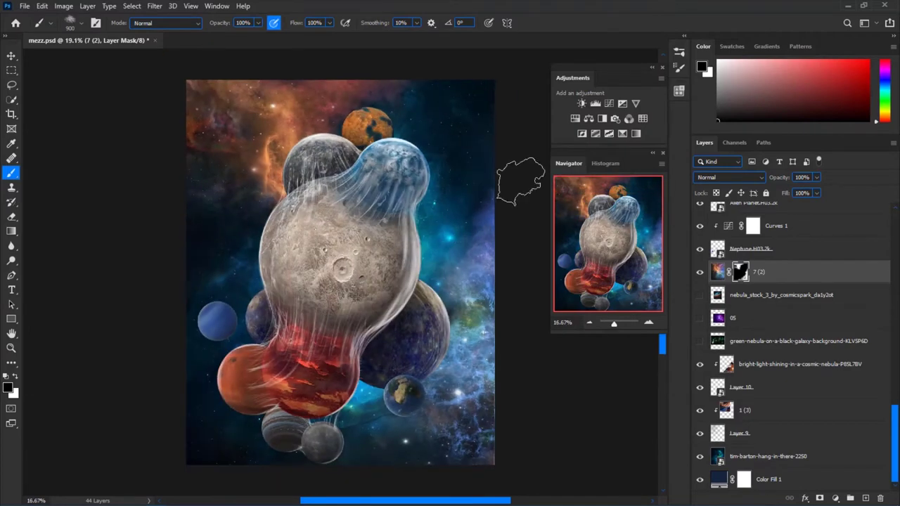
Show nebula_stock_3, move it above 7 (2), and shift it up and to the right
click(700, 294)
drag(781, 294, 781, 267)
key(ctrl+t)
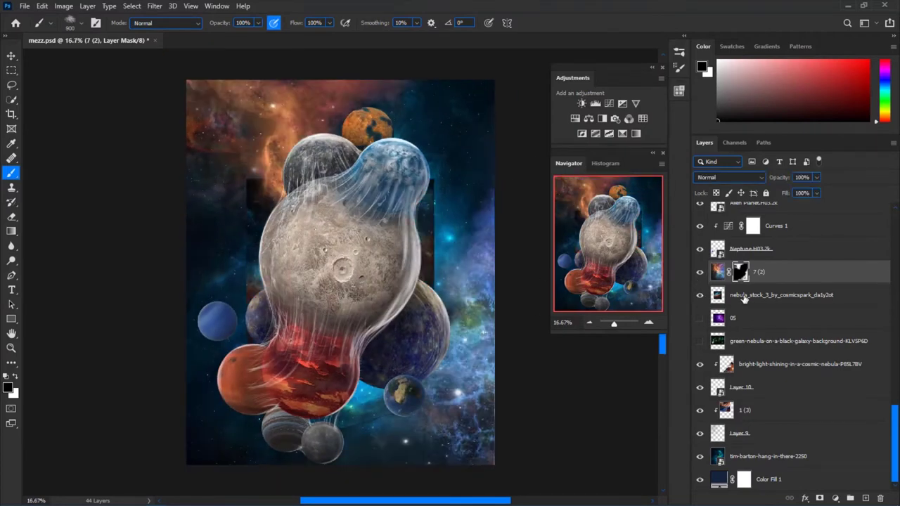
drag(490, 256, 563, 162)
key(Return)
key(b)
click(729, 177)
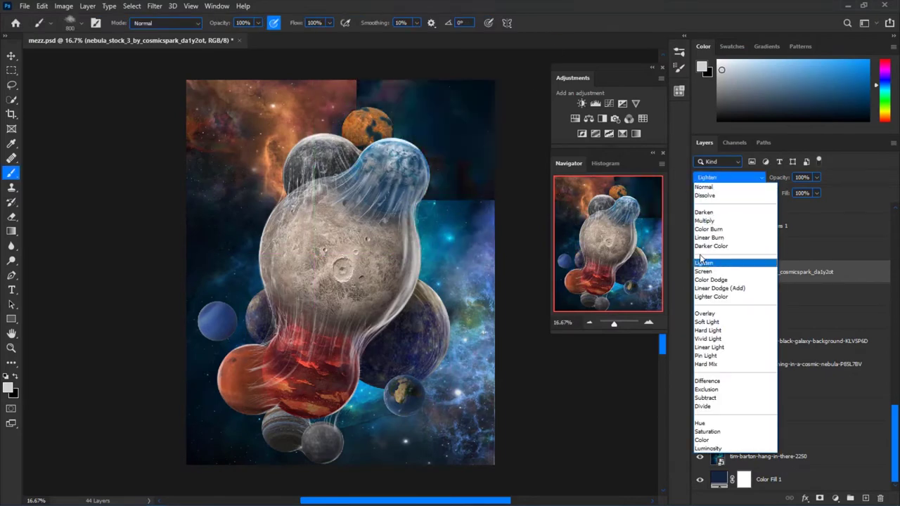
Keep nebula_stock_3 in Lighten blend mode and nudge its position slightly
key(Escape)
key(ctrl+minus)
key(ctrl+t)
mouse_move(443, 151)
mouse_down()
mouse_move(443, 176)
mouse_move(438, 171)
mouse_up()
key(Return)
key(ctrl+plus)
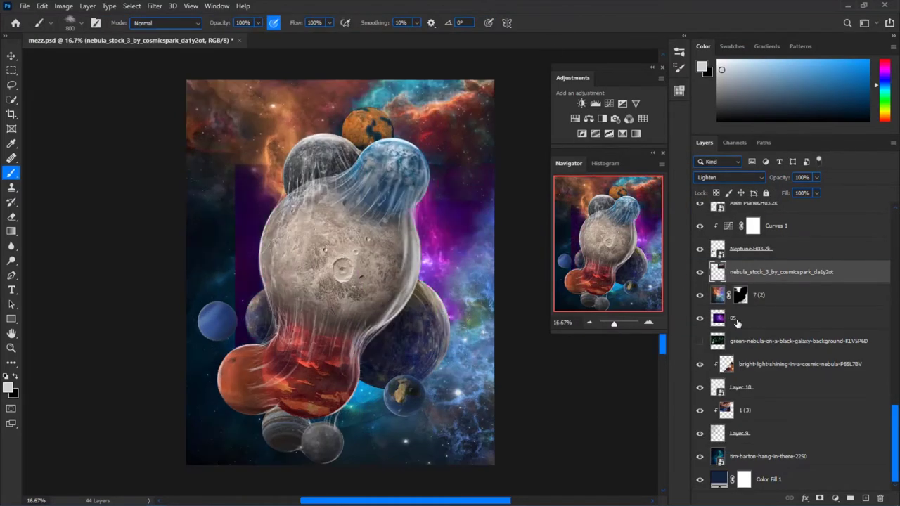
Move 05 above nebula_stock_3, place it bottom-right, and give it a black mask
drag(732, 323, 732, 276)
key(ctrl+minus)
key(ctrl+t)
drag(422, 330, 492, 394)
key(Return)
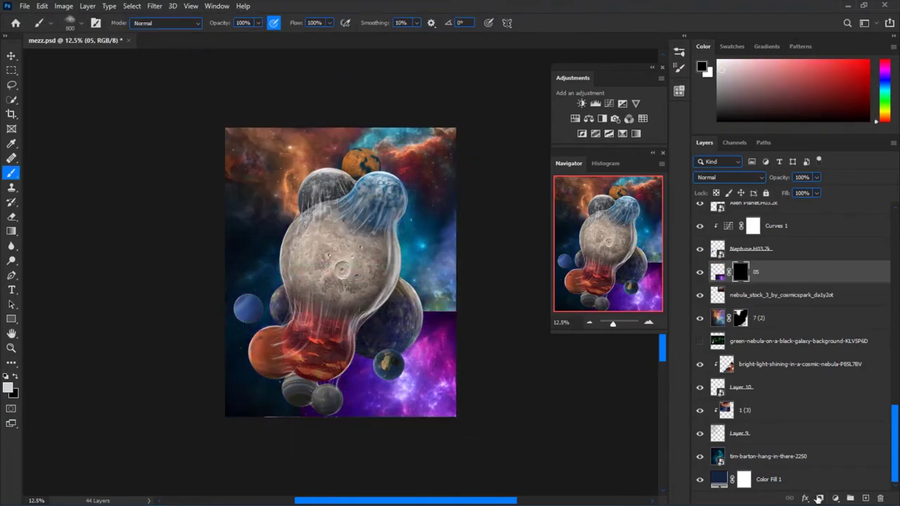
alt+click(819, 498)
key(ctrl+plus)
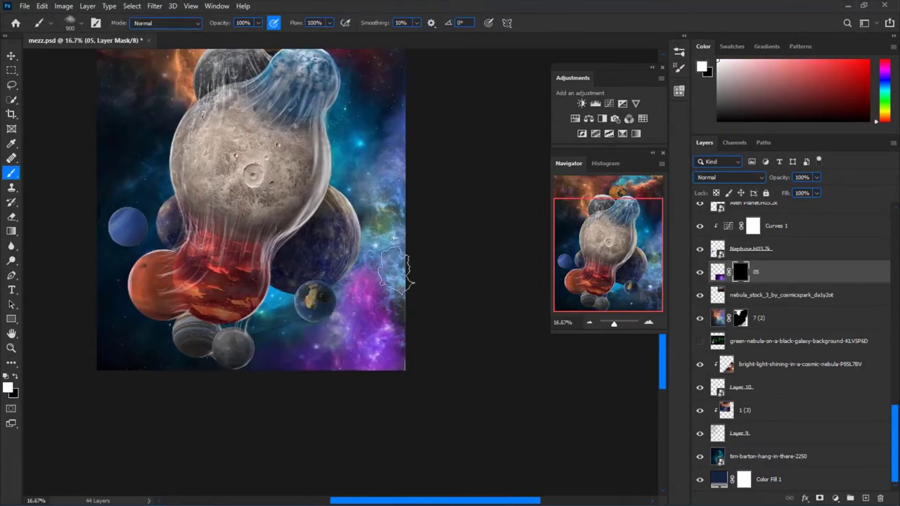
key(bracketright)
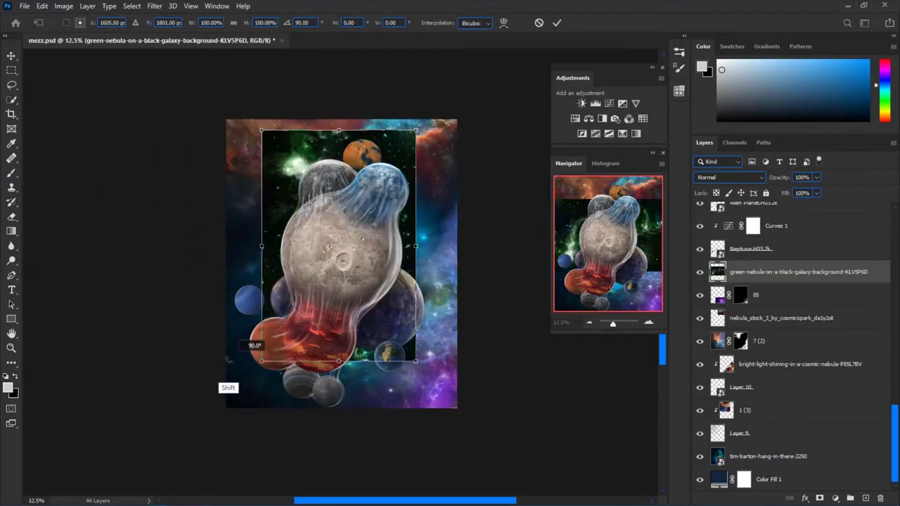
Try the green nebula layer in Screen mode, then delete it
click(729, 178)
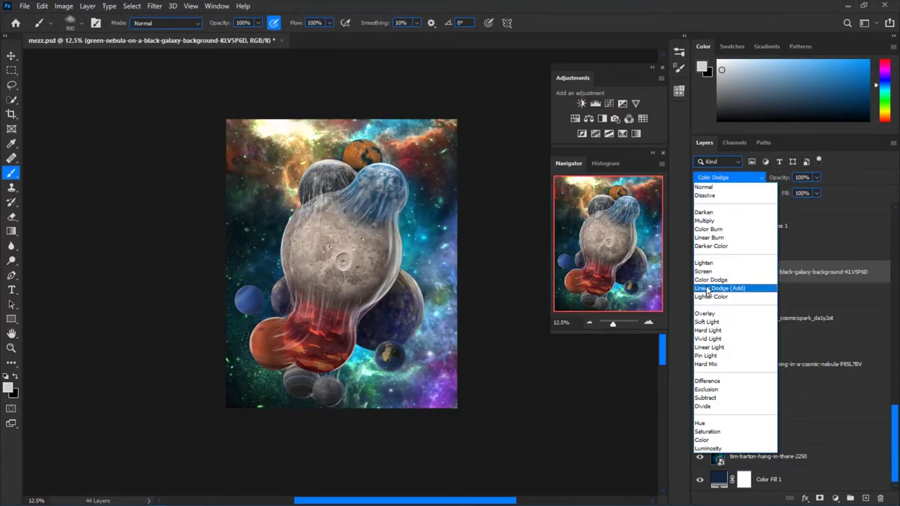
click(705, 272)
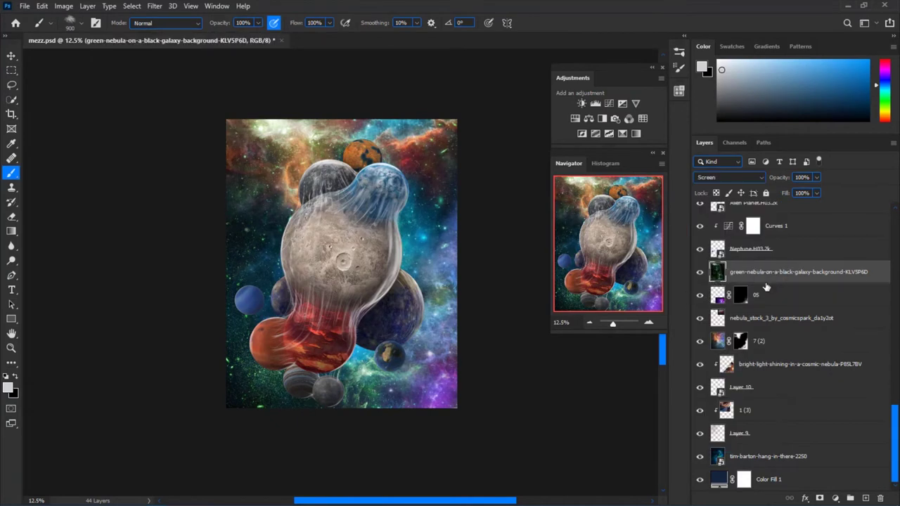
drag(770, 274, 880, 498)
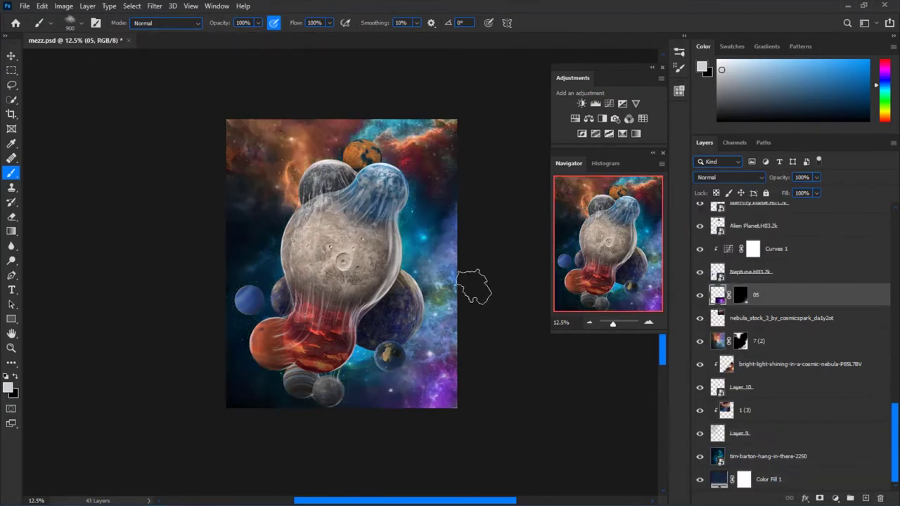
key(v)
click(745, 271)
click(834, 498)
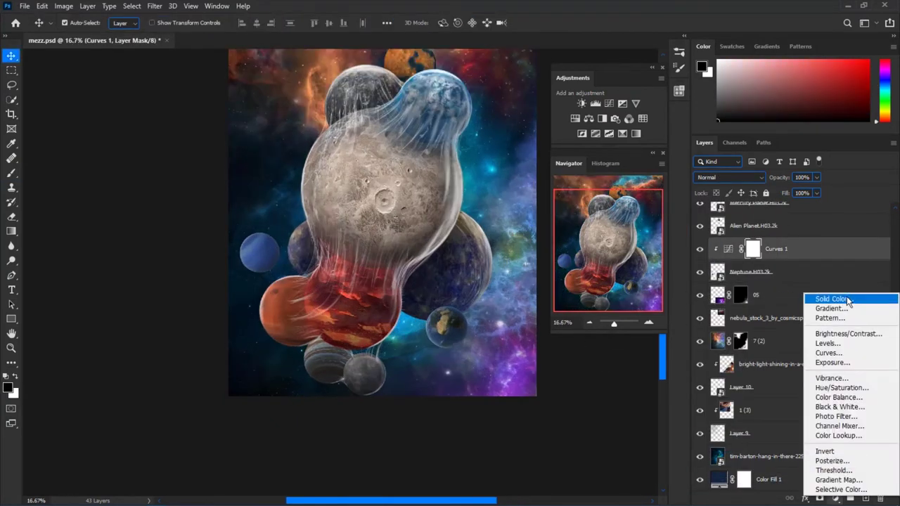
Tint the left planet with a clipped blue Solid Color fill at 32% opacity
click(830, 296)
alt+click(771, 263)
drag(785, 179, 796, 180)
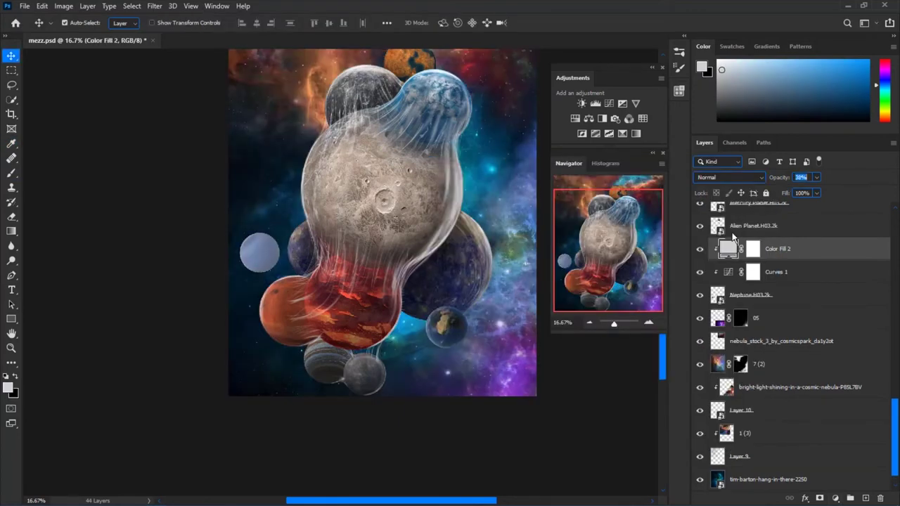
double_click(728, 248)
click(572, 302)
click(689, 185)
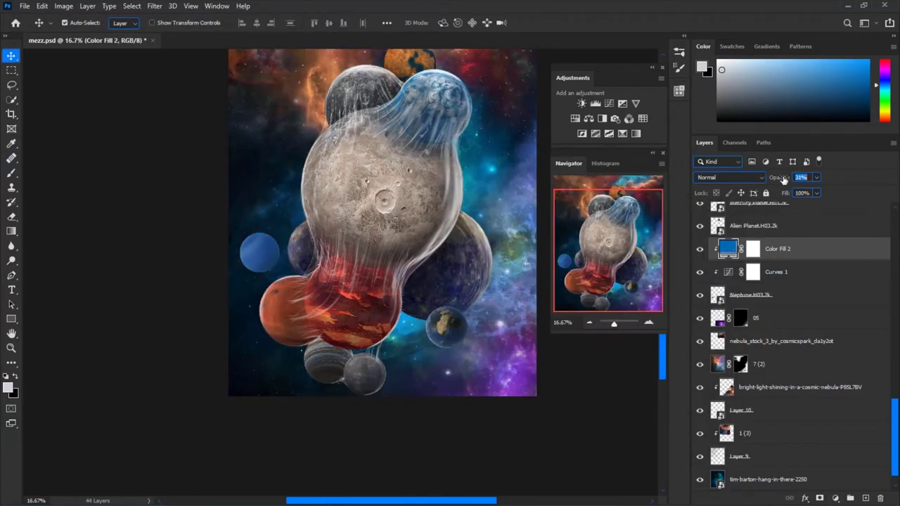
key(ctrl+minus)
scroll(890, 436, down, 1)
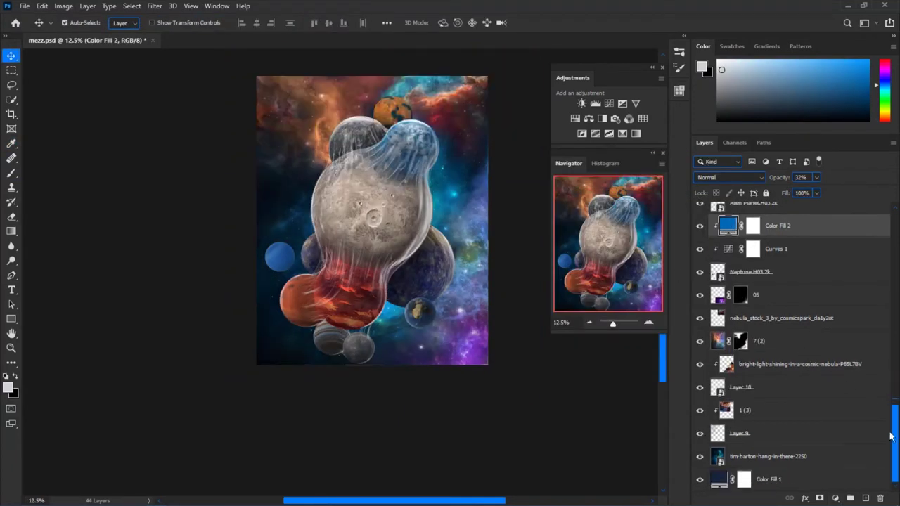
Add a new empty Layer 11 above the tim-burton background layer
click(775, 458)
key(ctrl+shift+alt+n)
key(b)
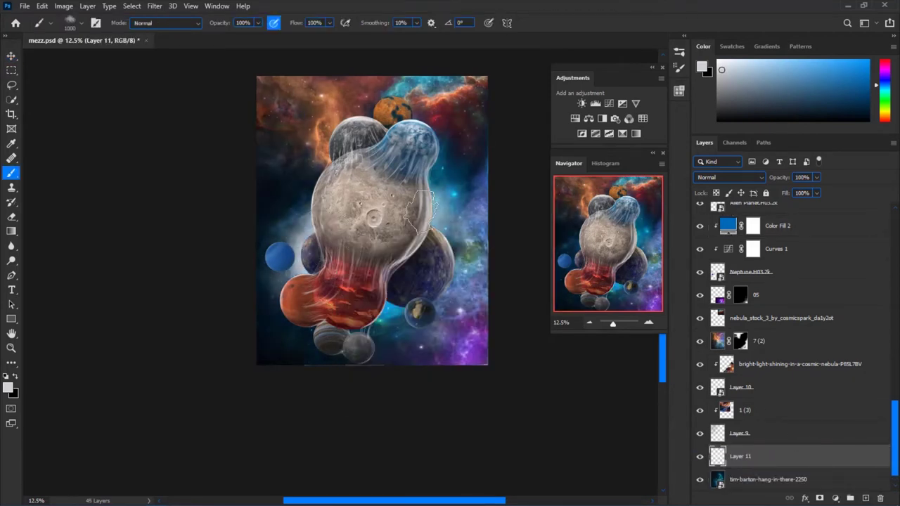
Brush soft white haze around the planets on Layer 11, resizing the brush as needed
key(bracketleft)
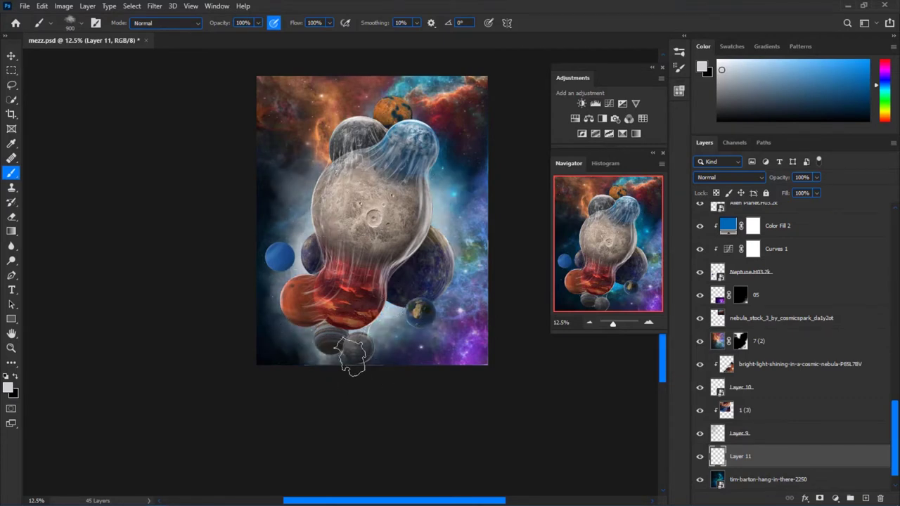
key(ctrl+plus)
key(bracketright)
key(bracketright)
key(bracketright)
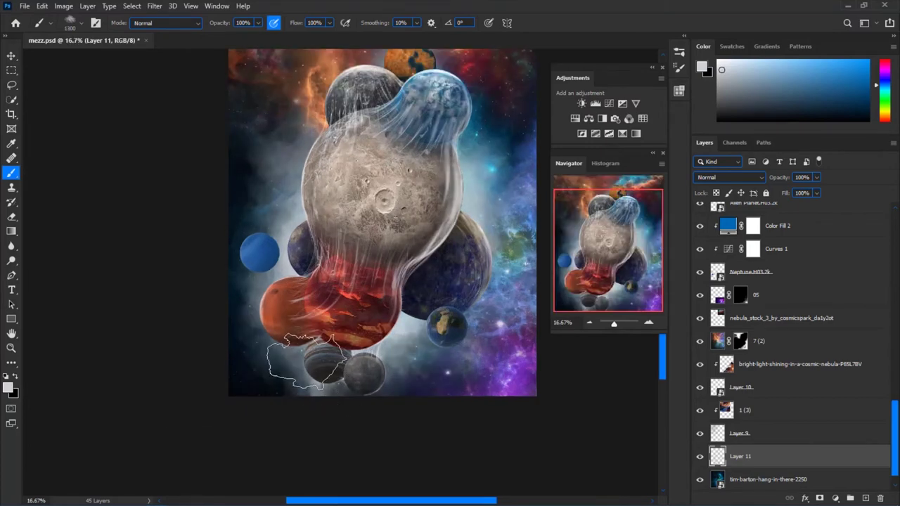
key(bracketleft)
key(bracketleft)
key(bracketleft)
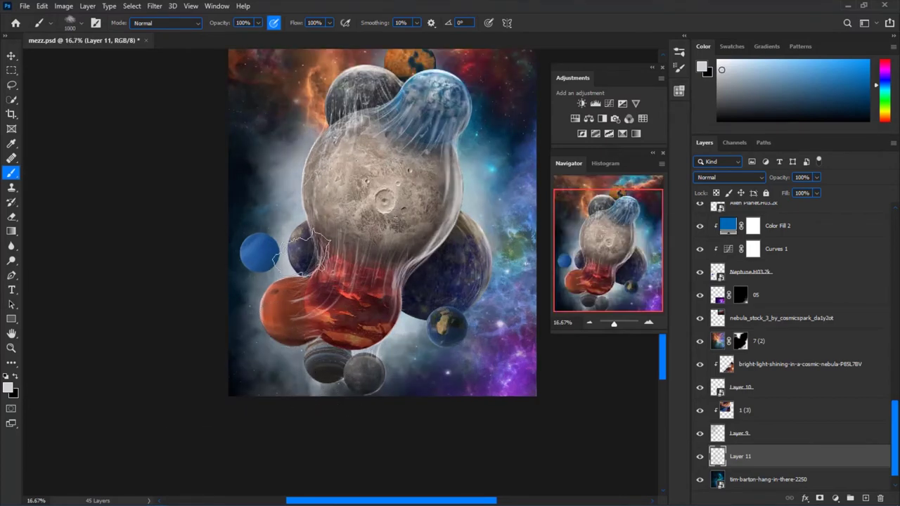
scroll(316, 201, up, 3)
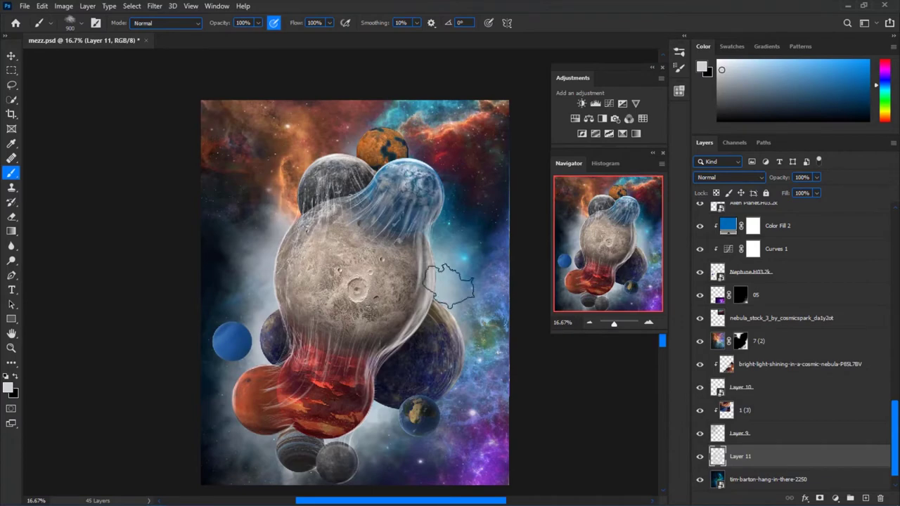
key(ctrl+minus)
key(bracketleft)
key(bracketleft)
key(shift+BackSpace)
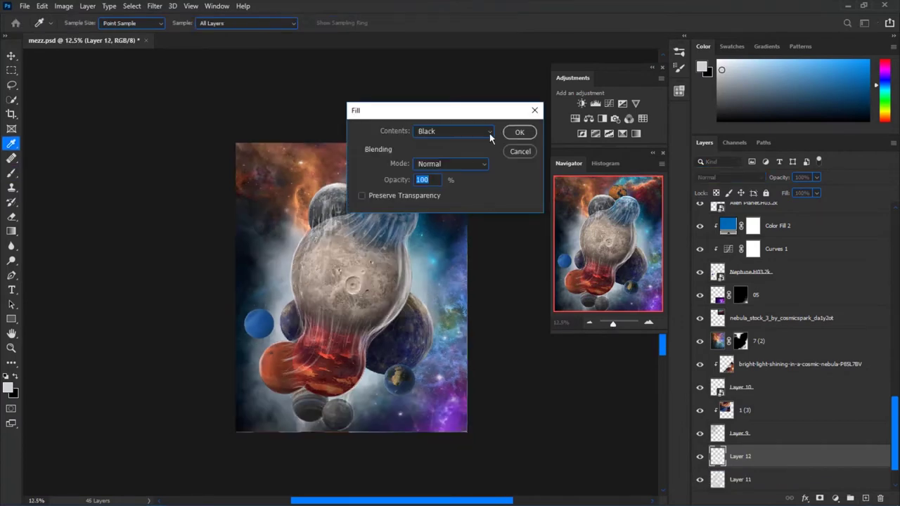
Fill Layer 12 black in Color Dodge mode and paint a soft pale-yellow central glow
click(518, 131)
click(729, 177)
click(724, 283)
right_click(371, 255)
click(326, 277)
click(340, 292)
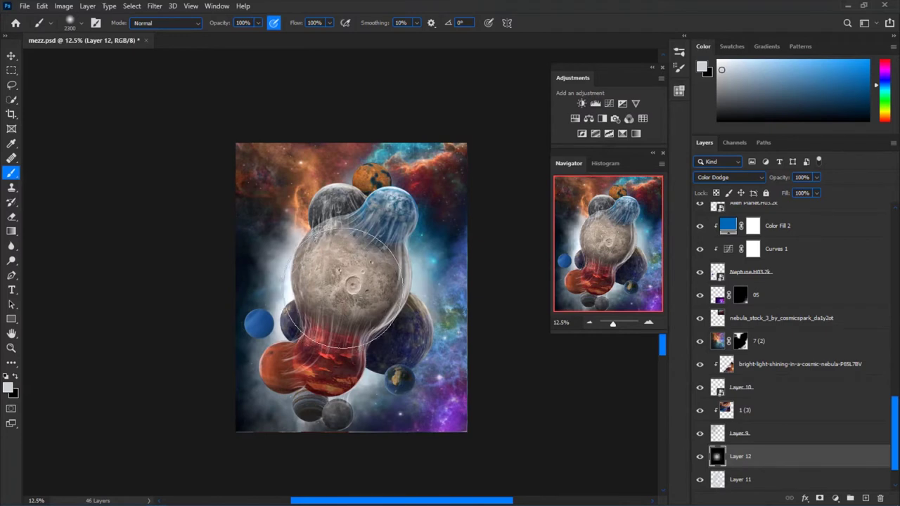
click(885, 116)
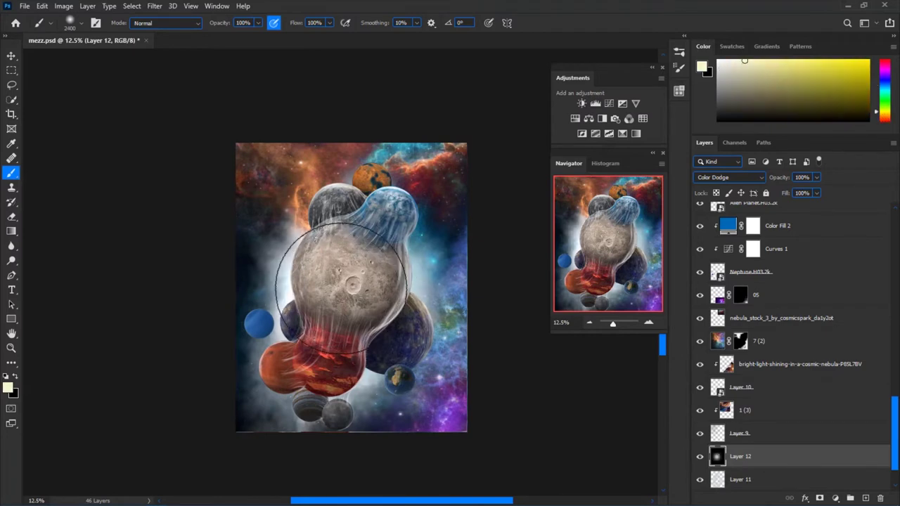
click(696, 458)
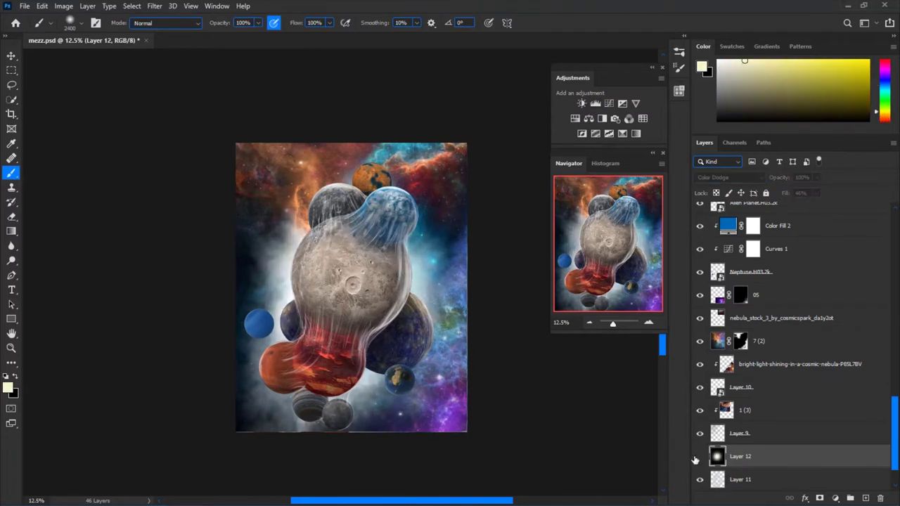
drag(393, 337, 405, 328)
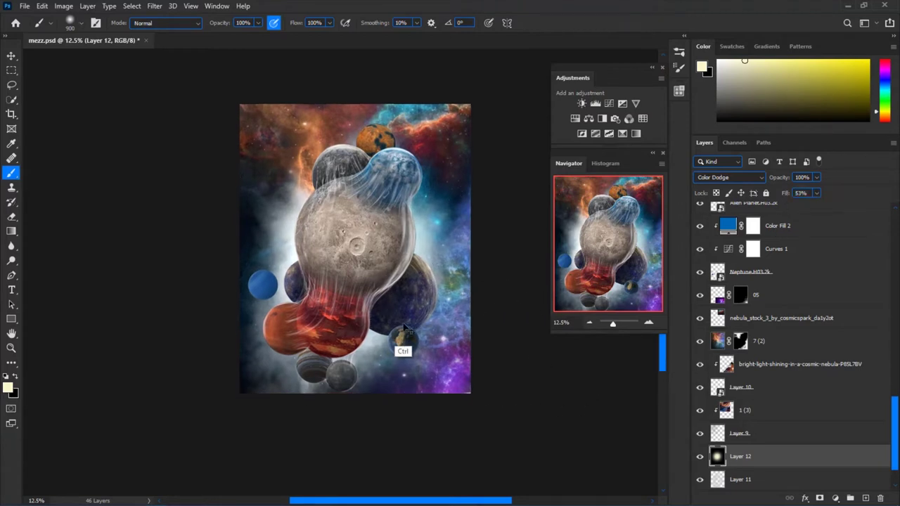
key(ctrl+plus)
key(bracketleft)
key(bracketleft)
key(bracketleft)
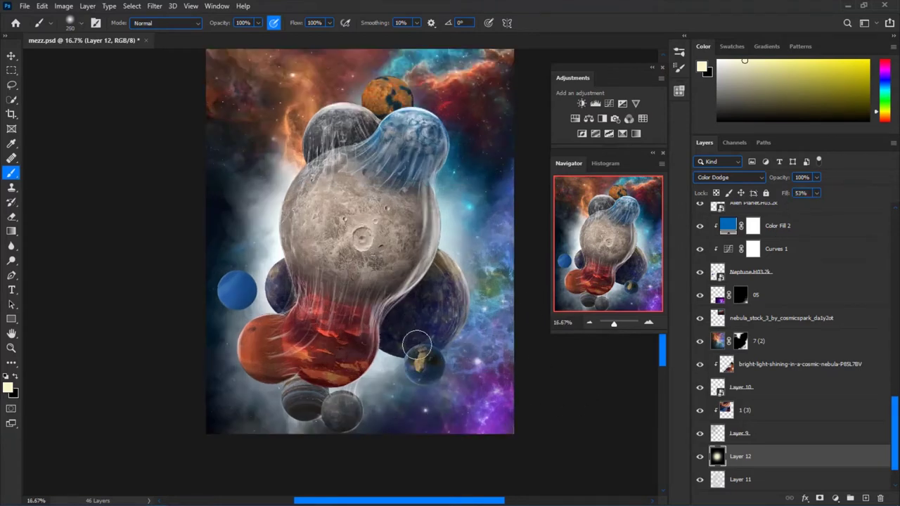
scroll(773, 317, up, 10)
Select the Layer 3 moon shape, place 3 (2).jpg, and mask it to that shape
ctrl+click(738, 378)
click(864, 5)
click(186, 171)
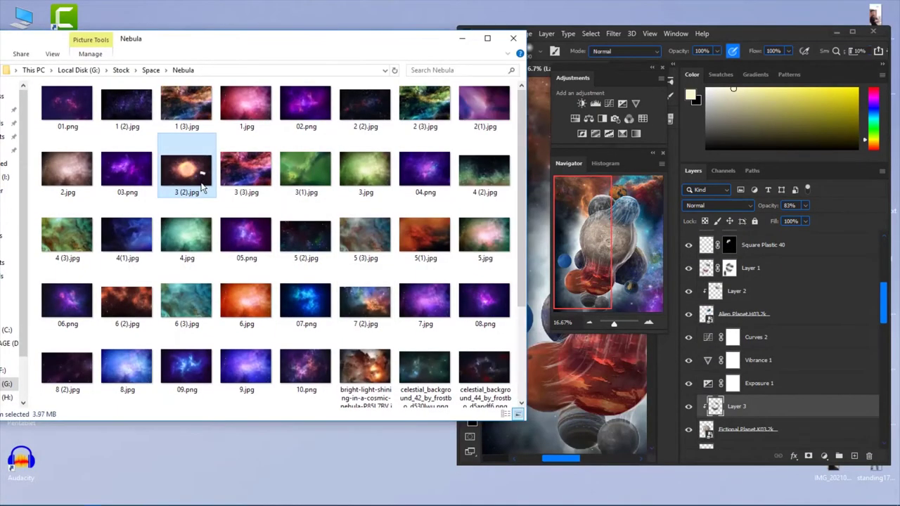
drag(542, 272, 545, 275)
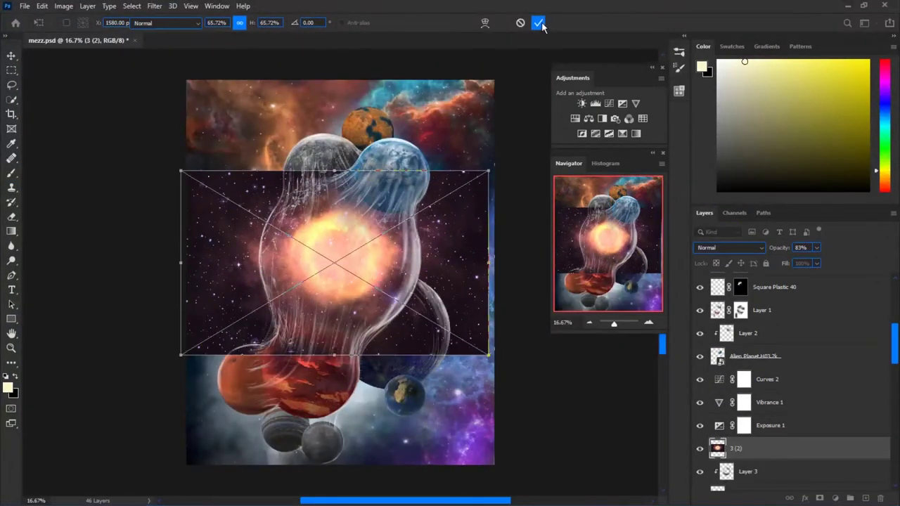
click(538, 24)
scroll(893, 374, down, 2)
click(820, 498)
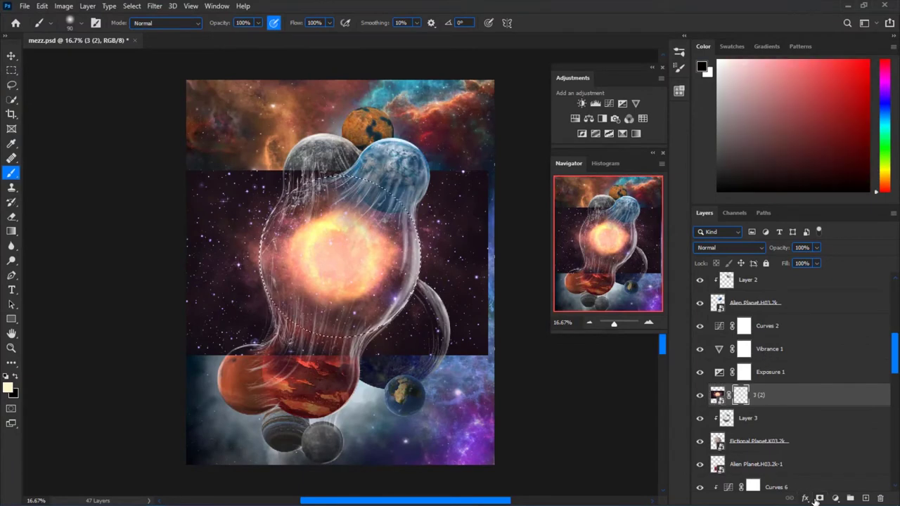
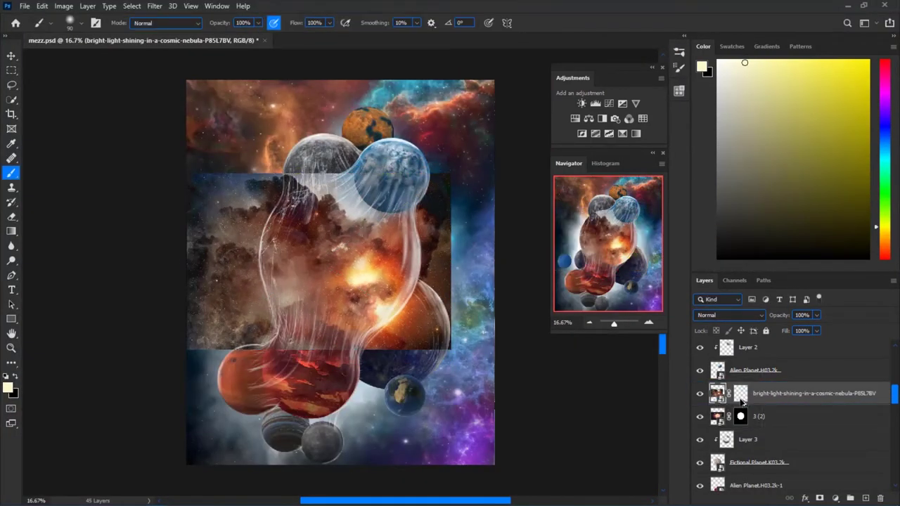
Confine the nebula to the blob's mask, scale it up, and blend it with Multiply
drag(742, 401, 741, 394)
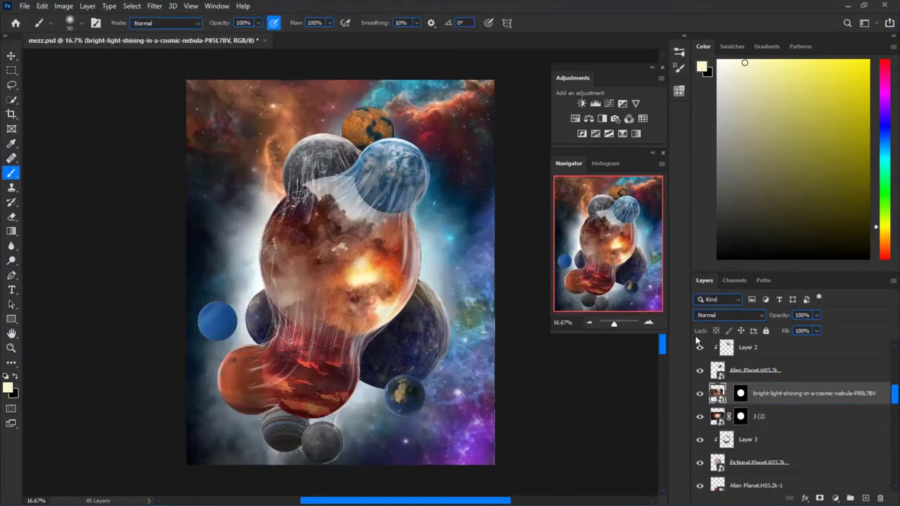
key(ctrl+t)
drag(412, 412, 479, 436)
key(Return)
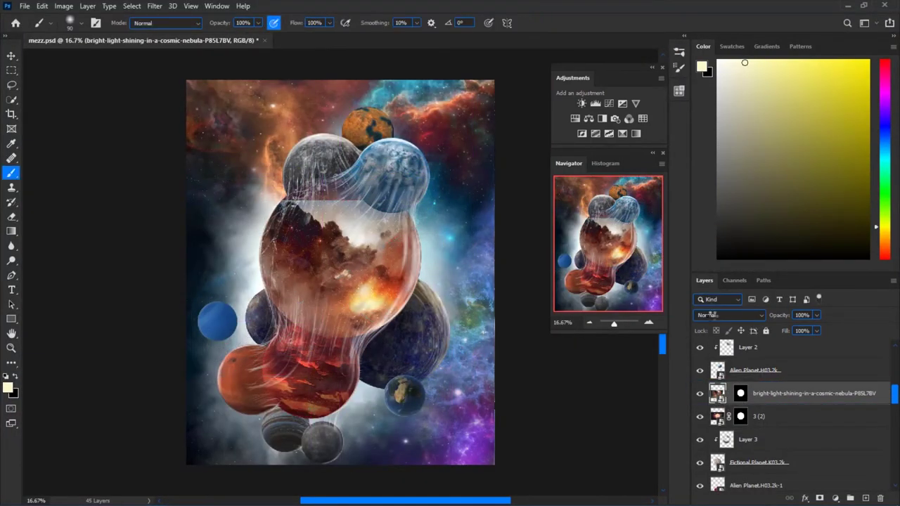
click(730, 315)
click(710, 357)
Warp the nebula's corner to follow the blob and shift it into place
key(ctrl+t)
right_click(353, 172)
click(382, 344)
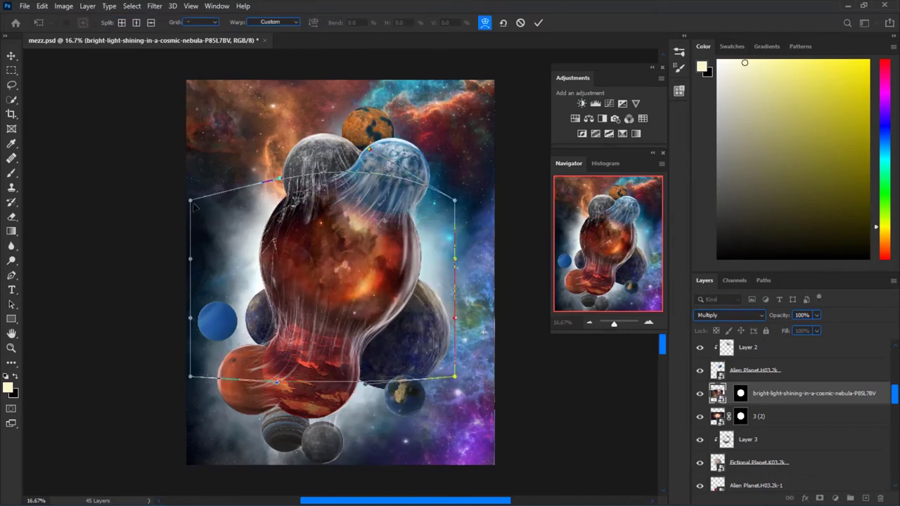
drag(457, 380, 425, 215)
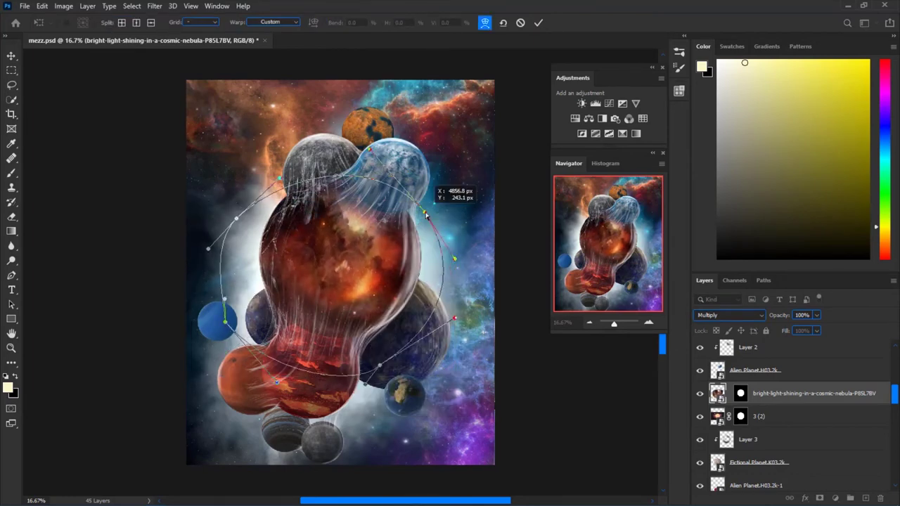
key(Return)
key(ctrl+t)
mouse_move(372, 252)
mouse_down()
mouse_move(388, 270)
mouse_move(404, 238)
mouse_up()
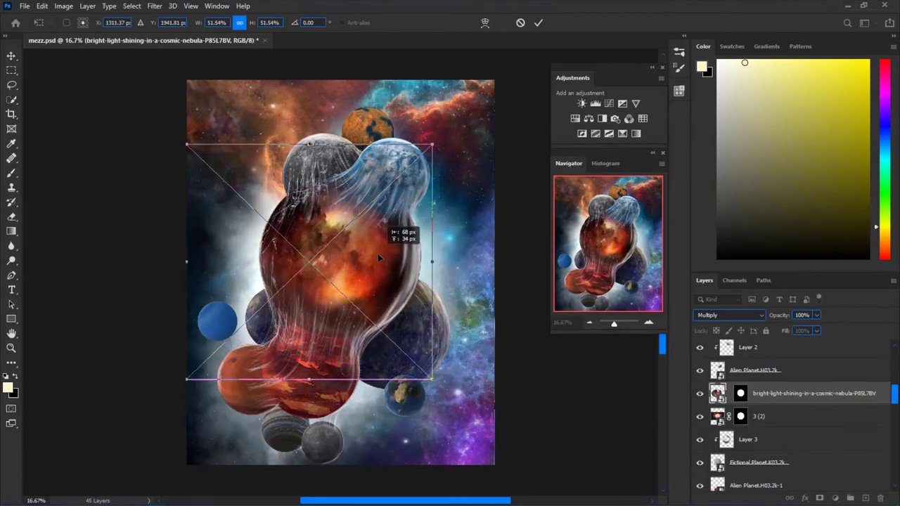
click(539, 22)
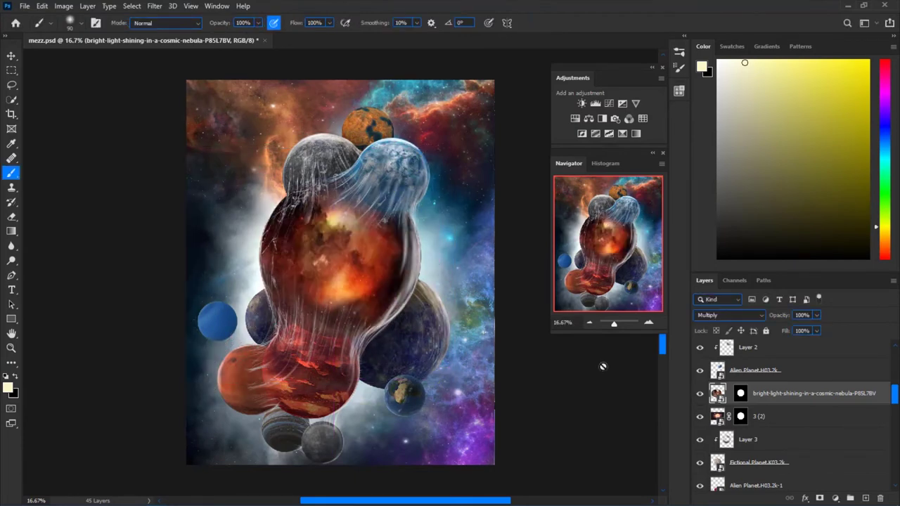
Paint on the nebula's mask to reveal more nebula inside the blob
click(741, 396)
key(ctrl+plus)
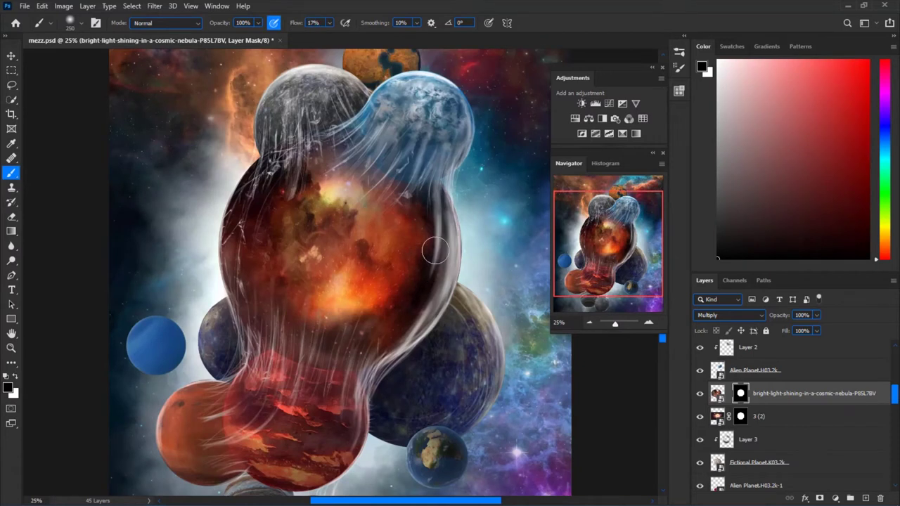
key(])
drag(254, 218, 304, 188)
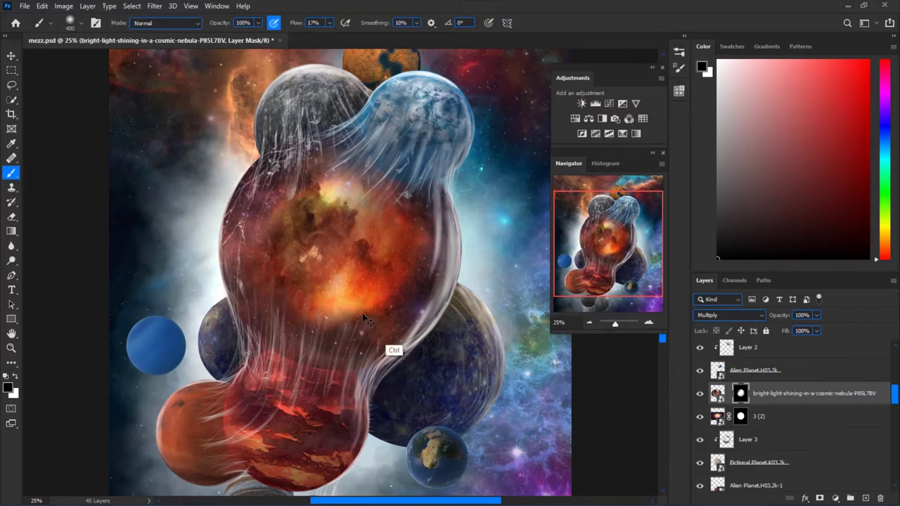
key(ctrl+minus)
key(bracketleft)
key(ctrl+plus)
drag(366, 267, 285, 225)
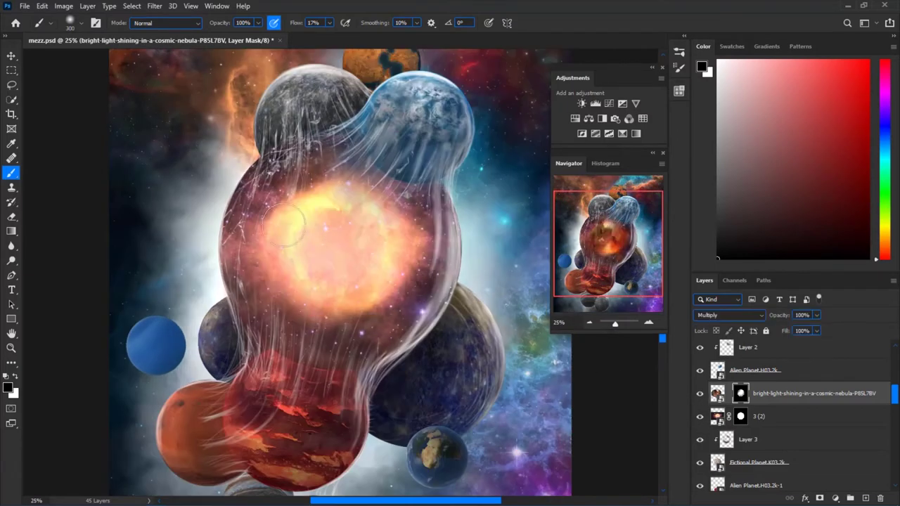
key(ctrl+z)
key(bracketleft)
key(x)
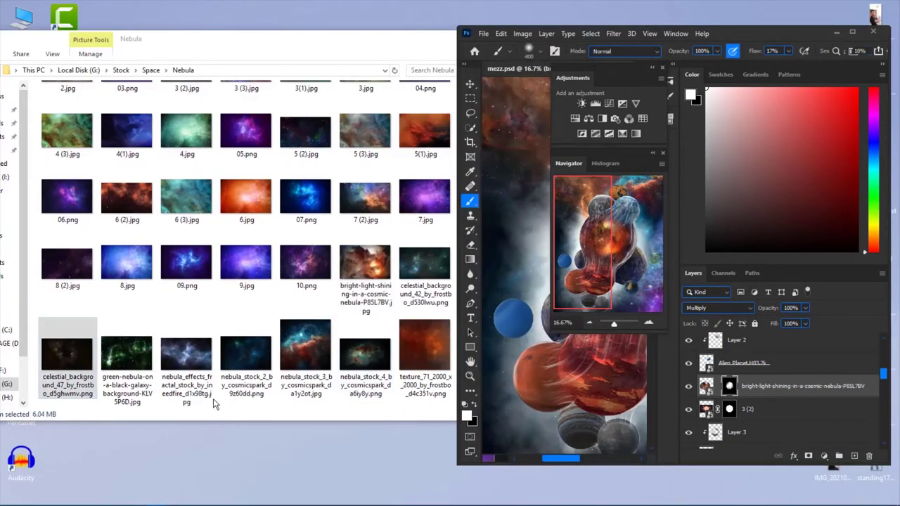
Place the first star-field image and blend it with Linear Dodge (Add)
click(852, 34)
key(ctrl+minus)
click(538, 23)
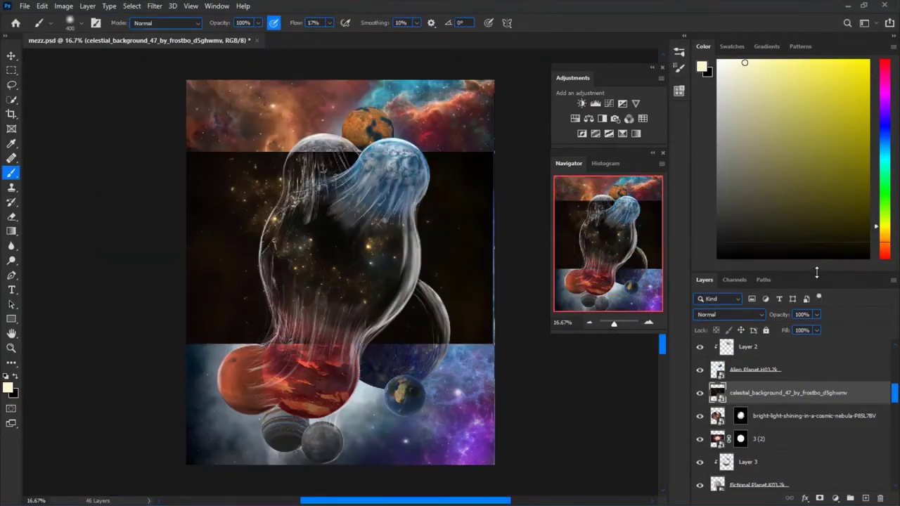
click(729, 204)
click(718, 315)
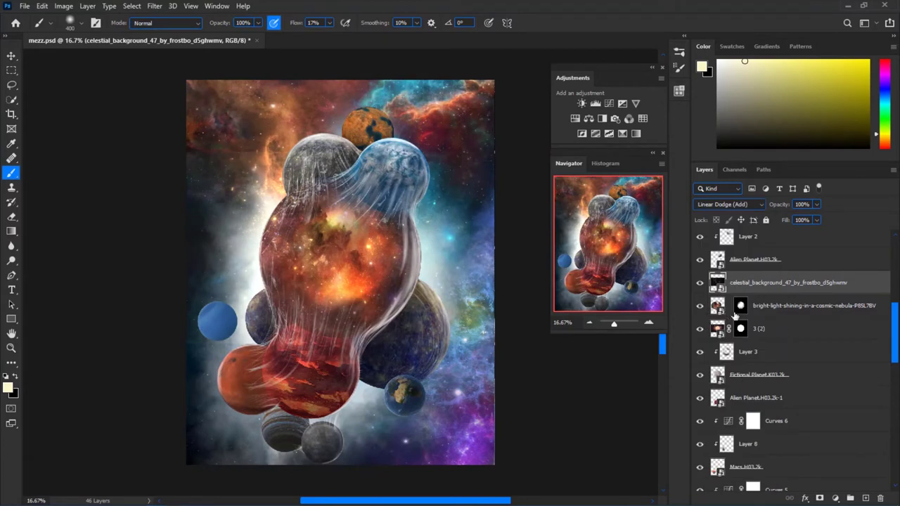
Copy the blob mask onto the star-field layer to confine it to the blob
alt+click(740, 305)
drag(740, 305, 741, 282)
click(717, 282)
key(ctrl+t)
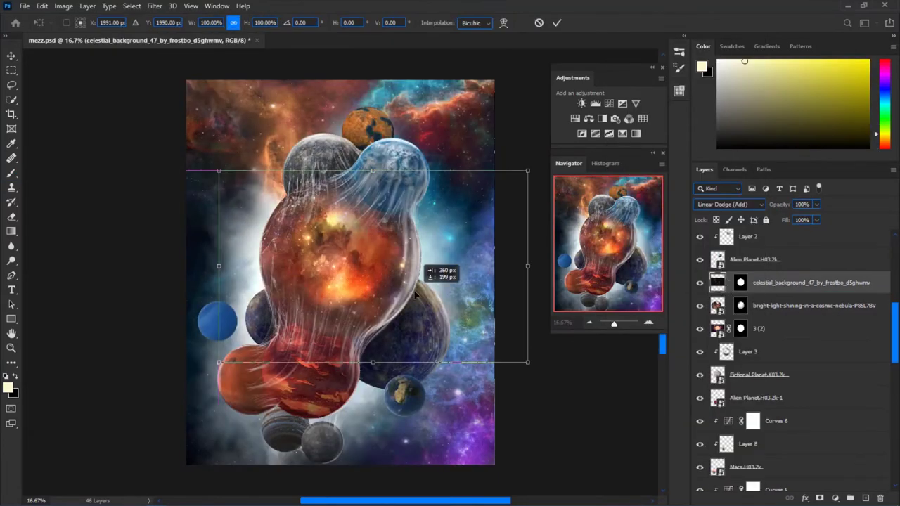
key(Return)
key(b)
Place the second celestial image over the blob and blend it with Soft Light
click(863, 5)
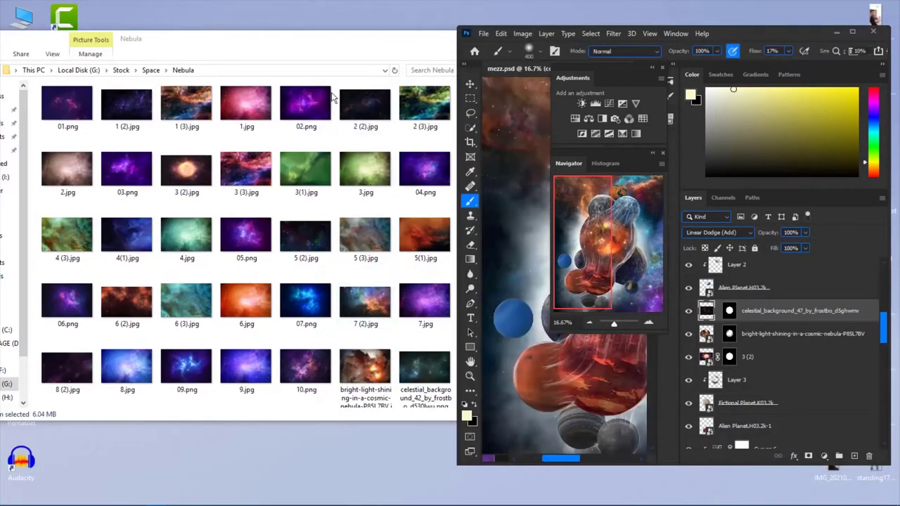
drag(625, 328, 493, 246)
drag(287, 263, 366, 280)
click(539, 23)
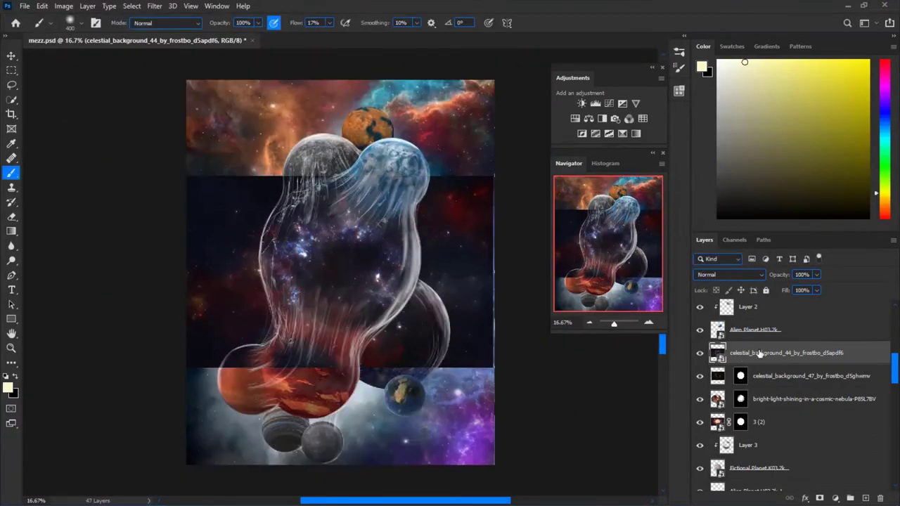
click(724, 274)
click(707, 369)
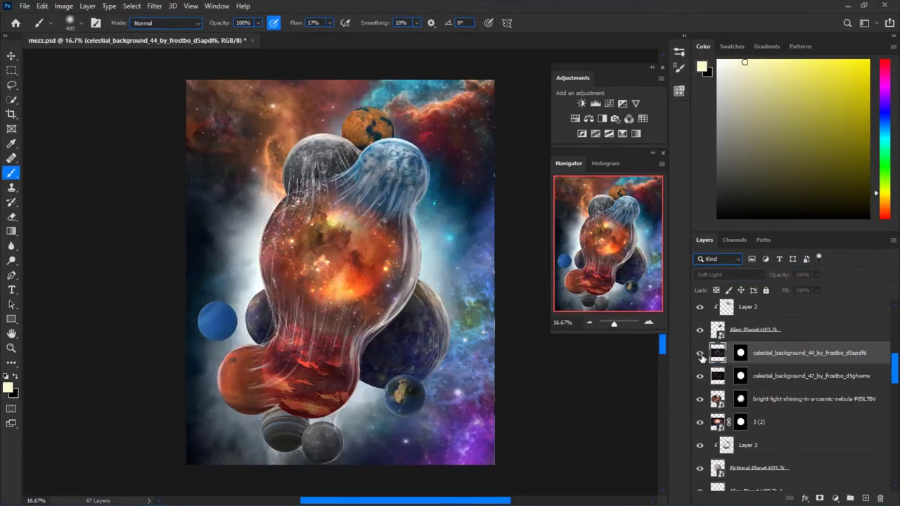
Duplicate the celestial layer, set the copy to Linear Dodge (Add), and rotate it
key(ctrl+j)
key(alt+shift+d)
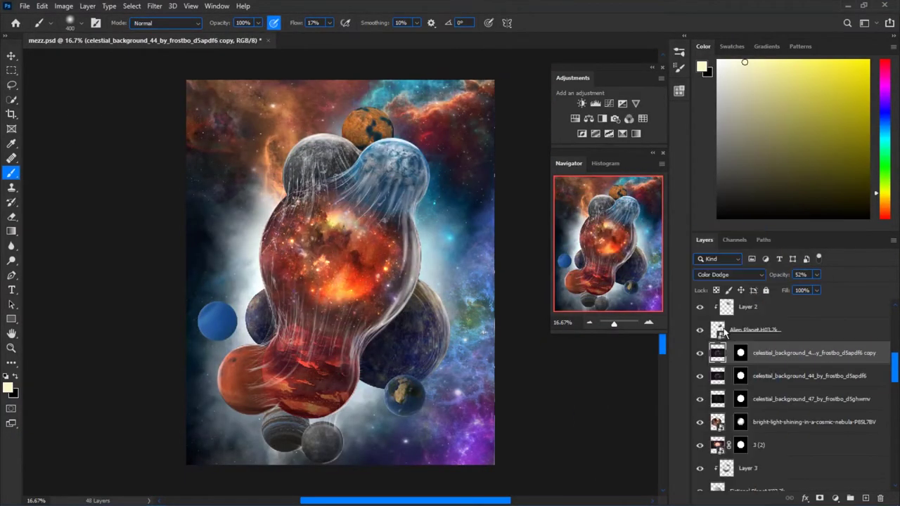
click(731, 274)
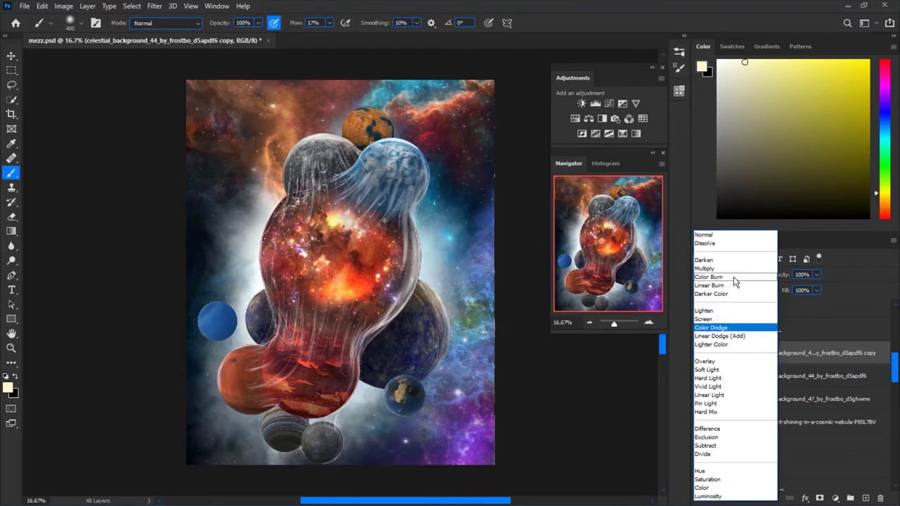
click(720, 336)
key(ctrl+t)
drag(502, 230, 431, 241)
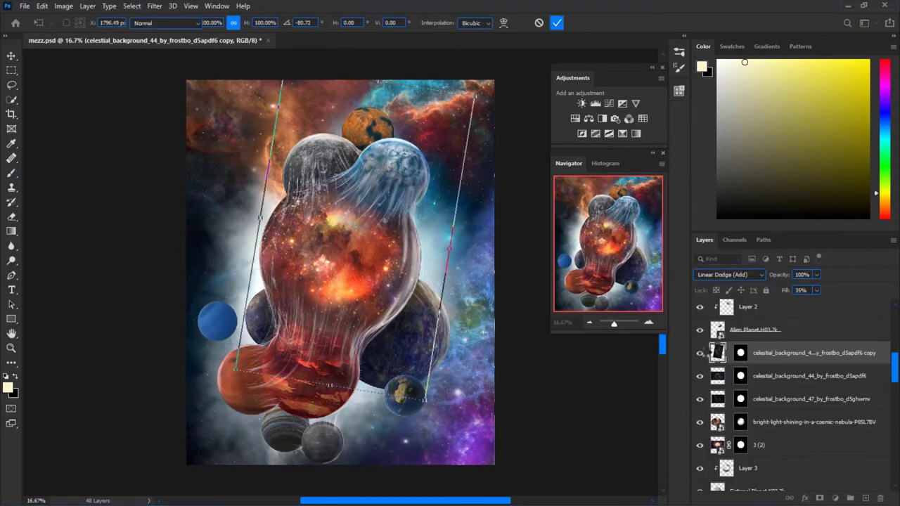
key(Return)
Give the copy 87% fill with Normal blending, then shrink and shift it
text(87)
click(732, 275)
click(710, 237)
key(ctrl+t)
drag(355, 401, 351, 371)
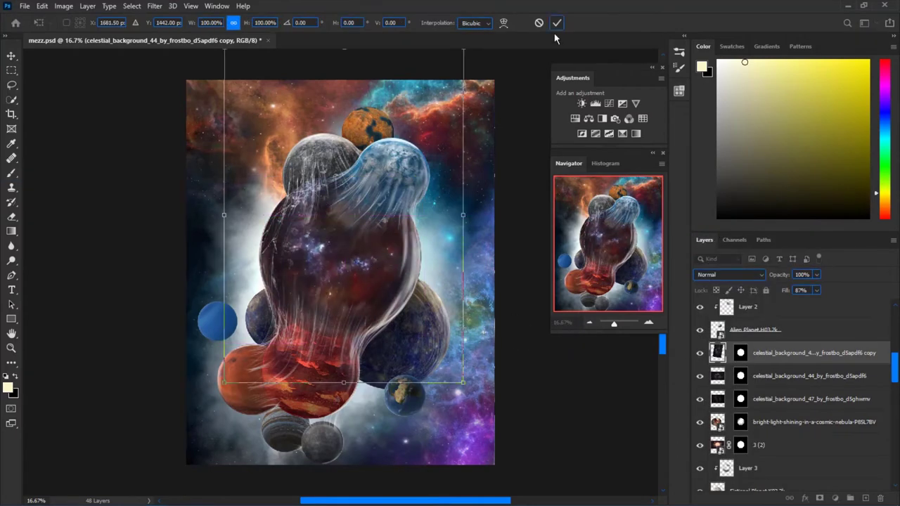
click(556, 22)
Blend the celestial copy with Color Dodge for a fiery glowing core
click(730, 274)
click(735, 327)
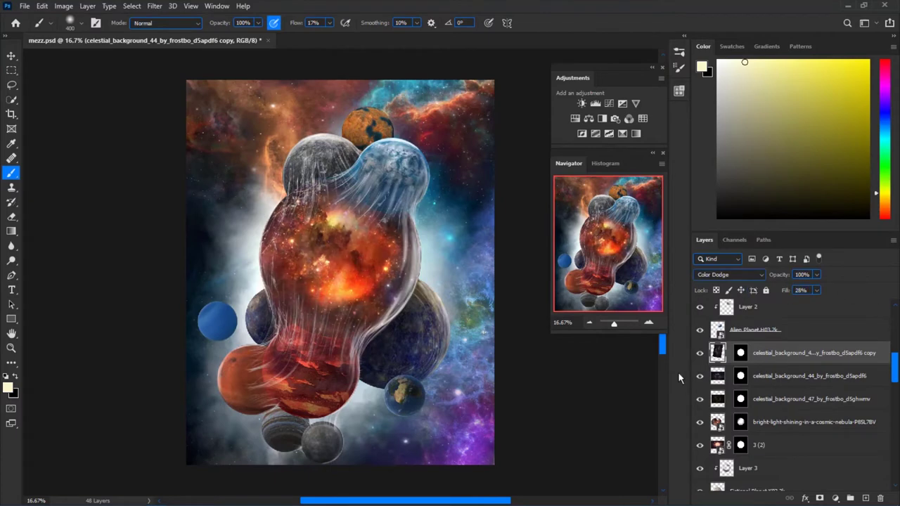
key(super+Down)
scroll(237, 250, down, 5)
key(super+Down)
Add a Solid Color fill layer clipped to the Alien Planet layer
key(v)
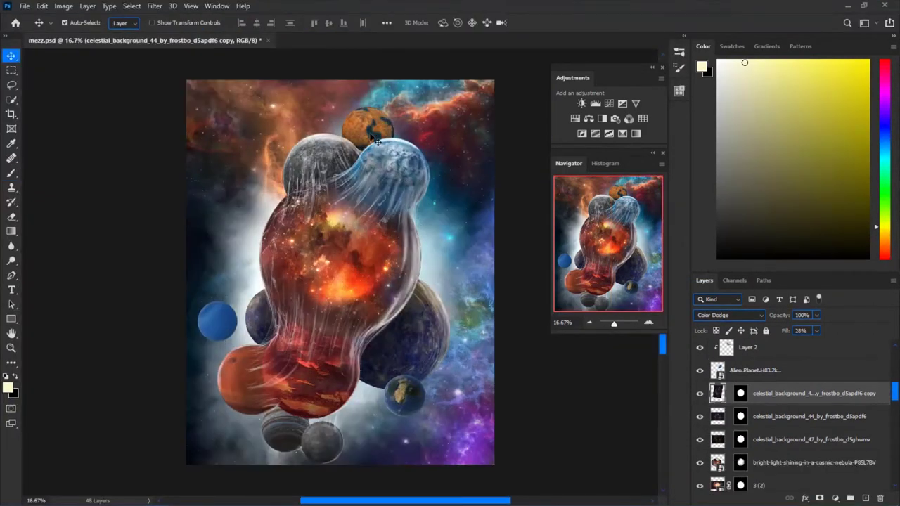
click(325, 193)
drag(819, 273, 818, 171)
click(835, 498)
click(834, 301)
key(Return)
key(ctrl+alt+g)
Give one fill a sampled grey at 30% opacity and Color Fill 2 a pale blue
double_click(732, 377)
click(254, 230)
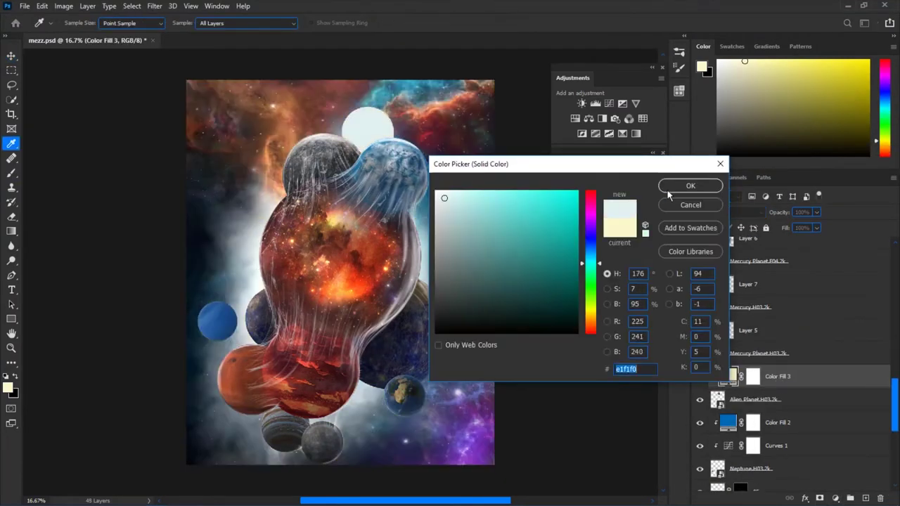
key(Return)
drag(784, 212, 778, 213)
key(i)
double_click(728, 422)
click(228, 323)
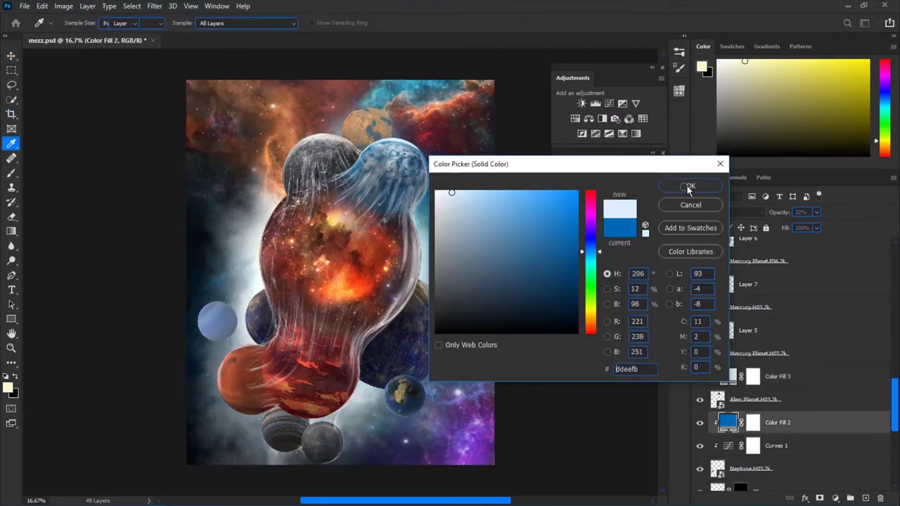
key(Return)
Paint a pale cyan-white stroke on a new layer over the small blue planet, placed above Color Fill 3
key(ctrl+shift+alt+n)
key(b)
right_click(232, 297)
key(Escape)
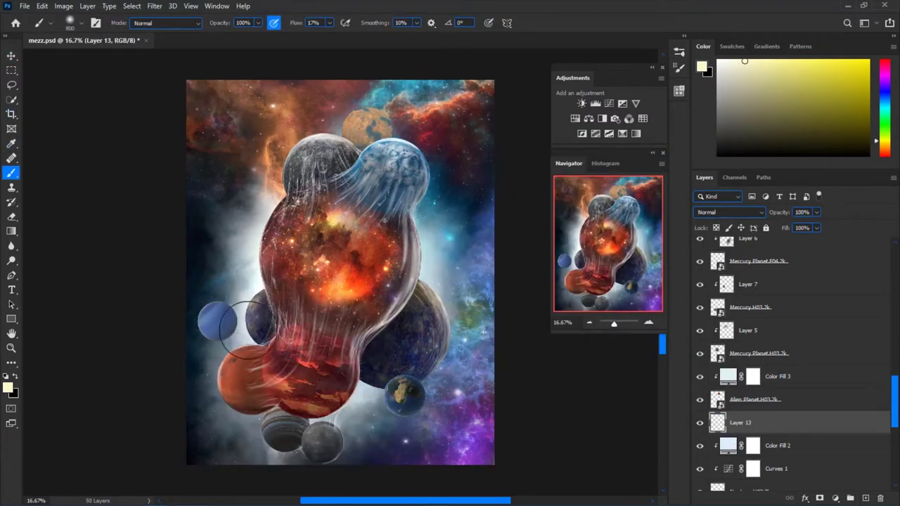
drag(248, 329, 260, 322)
alt+click(221, 318)
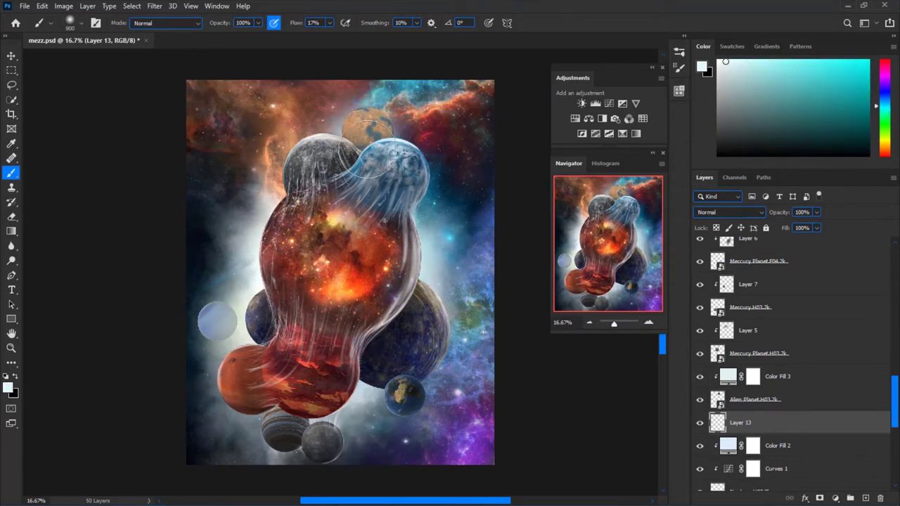
key(ctrl+bracketright)
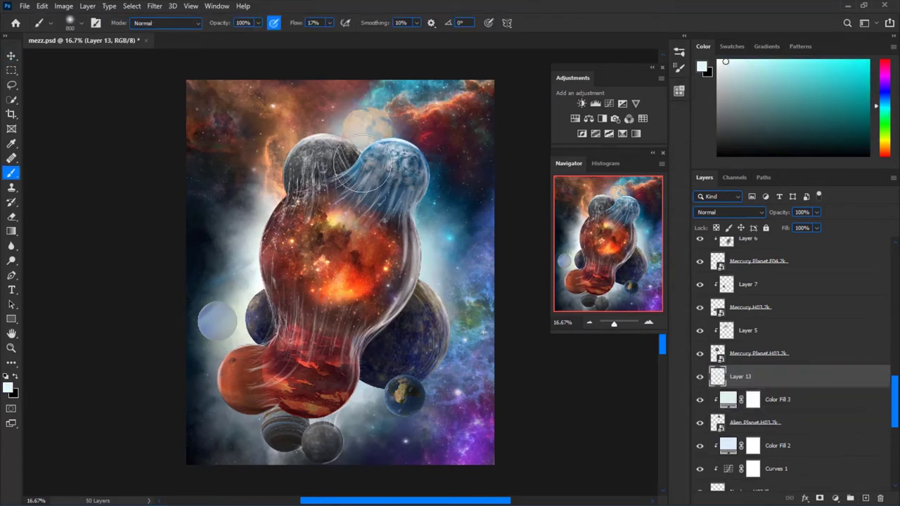
Save the document and bring the lower-left of the image into view
key(ctrl+minus)
key(ctrl+s)
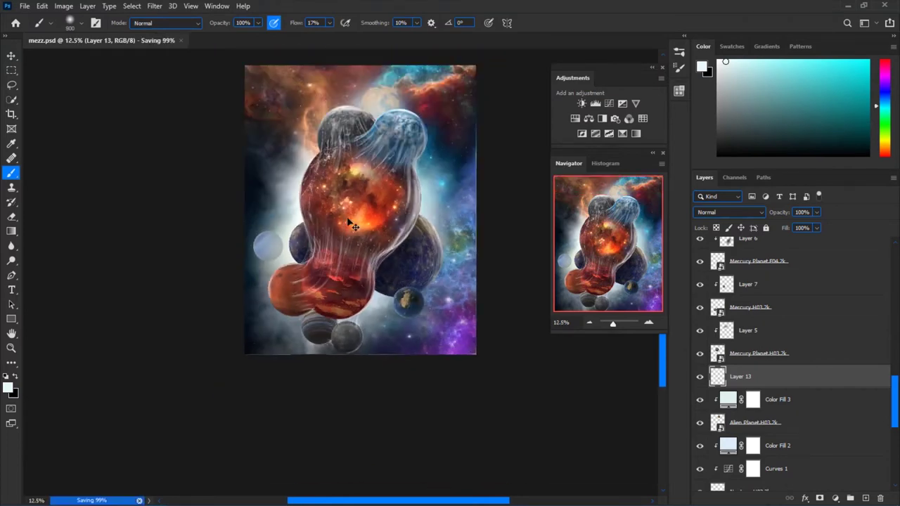
key(ctrl+plus)
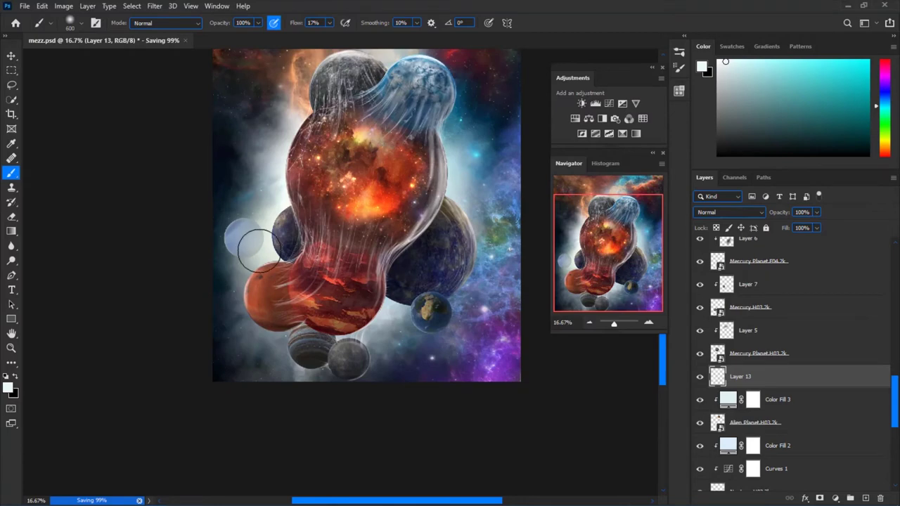
drag(263, 250, 320, 306)
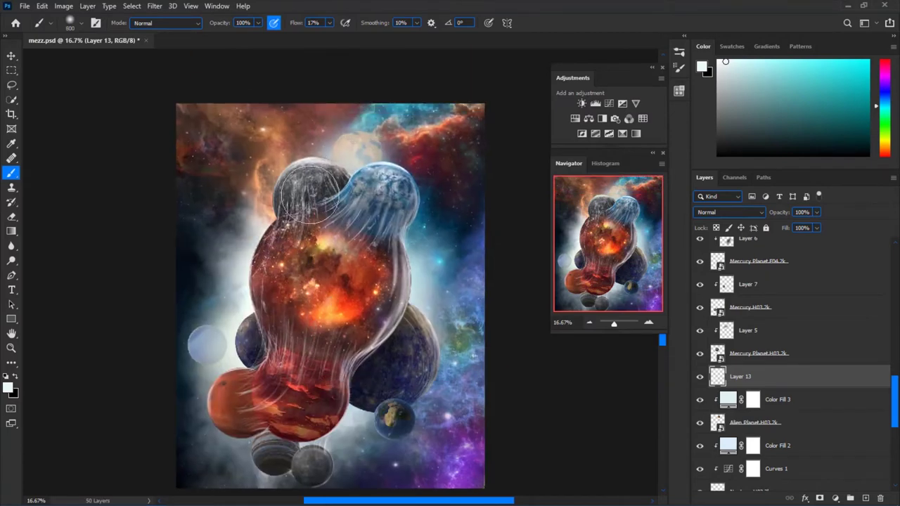
drag(296, 296, 306, 273)
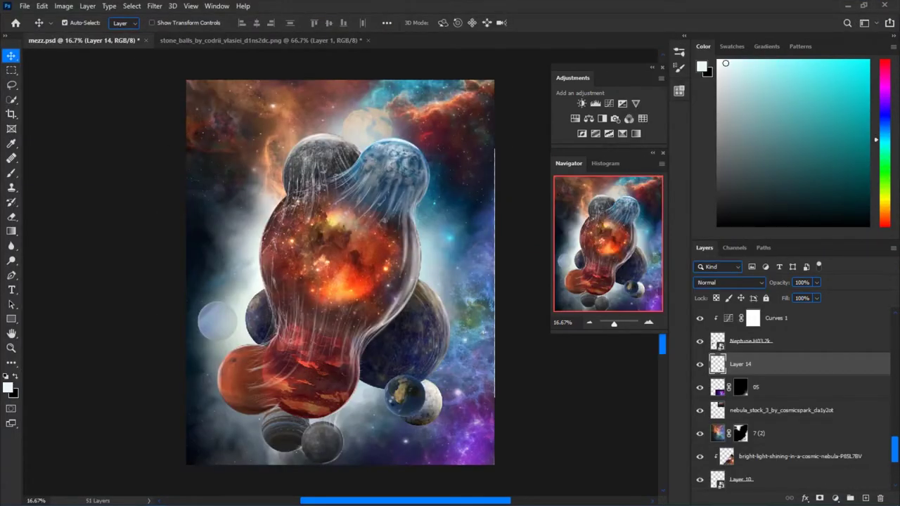
Shrink the stone ball to about 70% at lower left and darken it with a clipped Curves
drag(396, 378, 409, 392)
drag(430, 422, 247, 437)
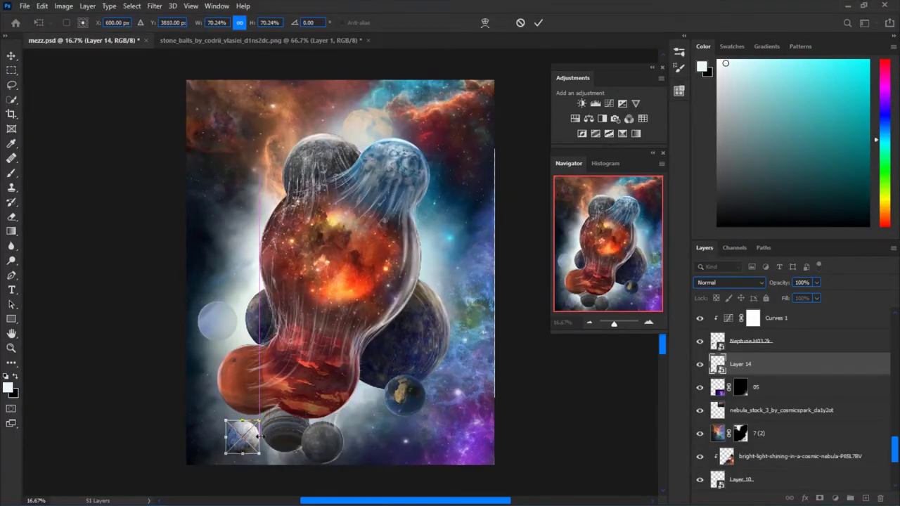
key(Return)
click(595, 103)
drag(167, 163, 166, 220)
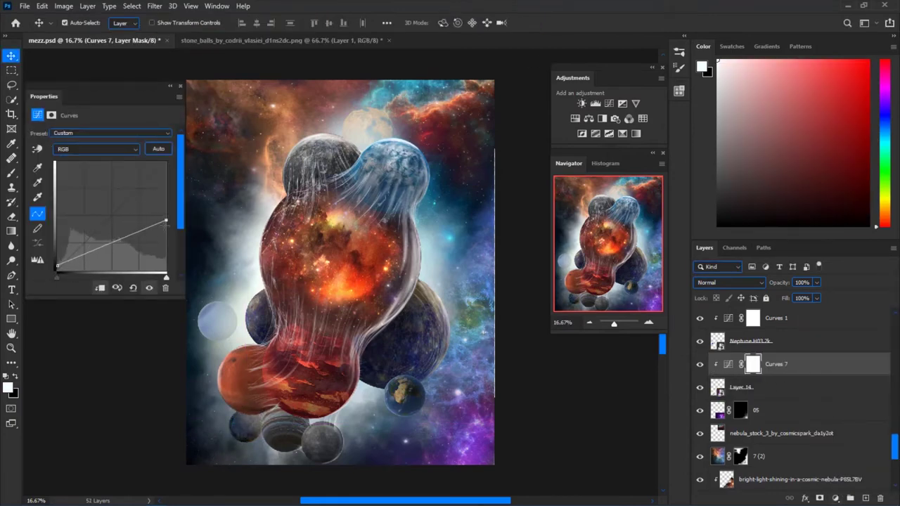
click(282, 40)
Bring a second, smaller stone ball into the composite and shrink it into the lower left
click(11, 84)
mouse_move(323, 309)
mouse_down()
mouse_move(304, 209)
mouse_move(320, 295)
mouse_up()
key(Delete)
key(v)
drag(334, 358, 263, 350)
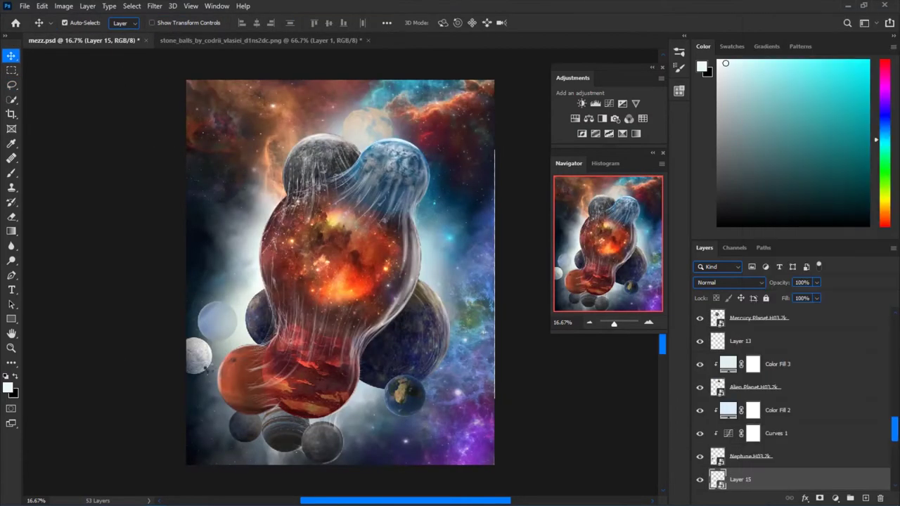
key(ctrl+t)
drag(206, 367, 237, 375)
key(Return)
Lower Layer 15 in the stack, nudge it right, and darken it with a Curves adjustment
key(ctrl+bracketleft)
key(ctrl+bracketleft)
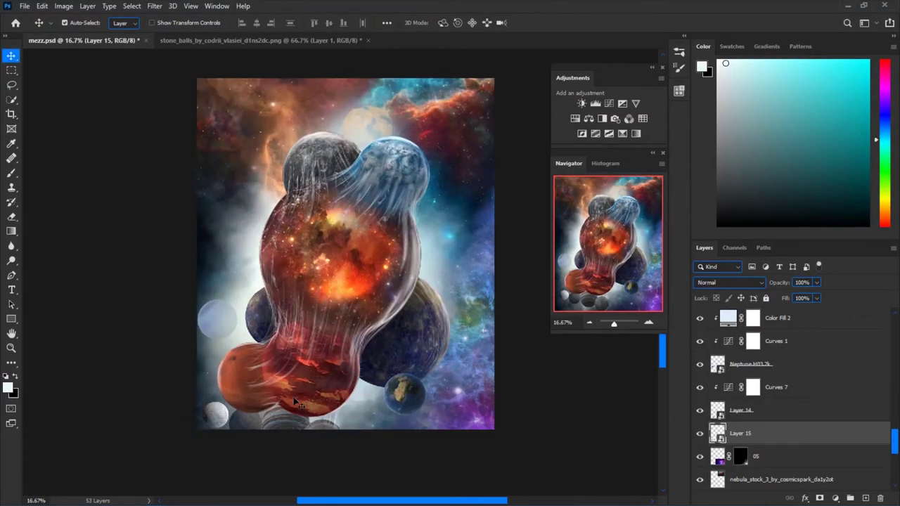
scroll(295, 401, up, 1)
drag(181, 321, 195, 325)
click(836, 498)
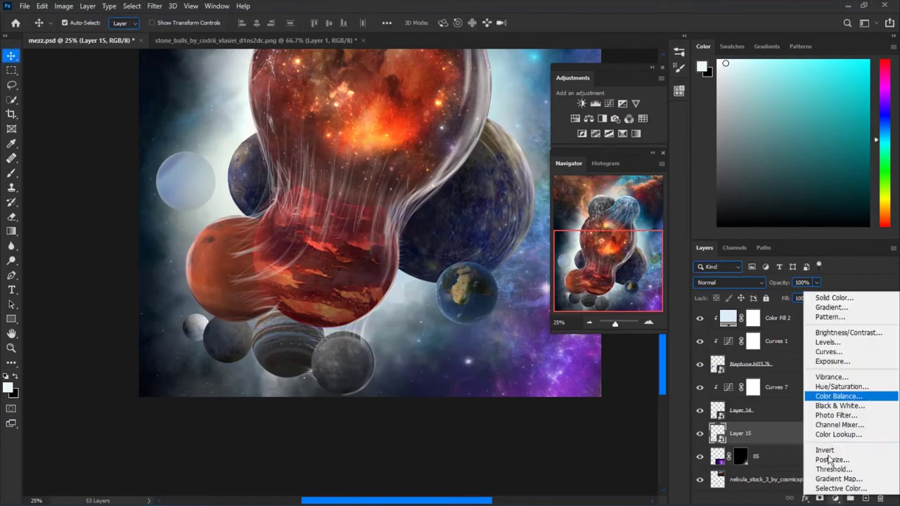
click(828, 352)
drag(166, 162, 167, 219)
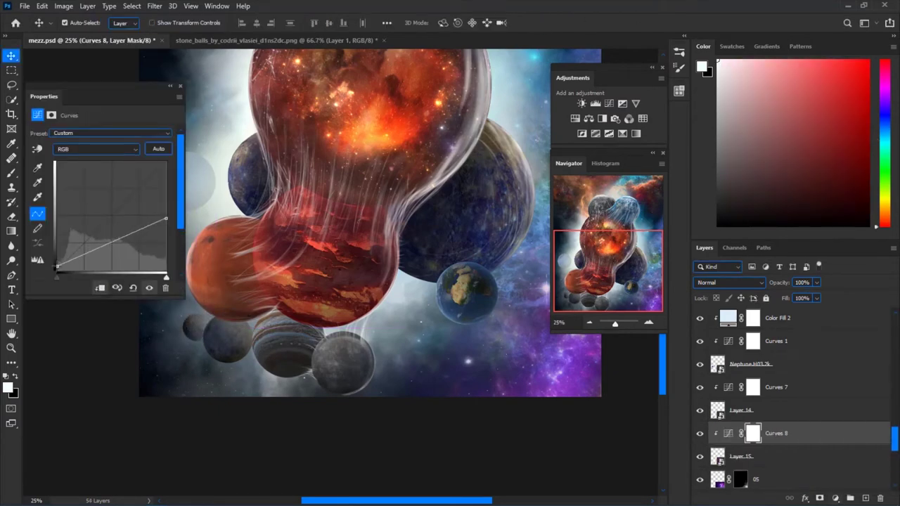
Bring another stone ball into the composite as Layer 16
click(182, 87)
key(ctrl+Tab)
key(l)
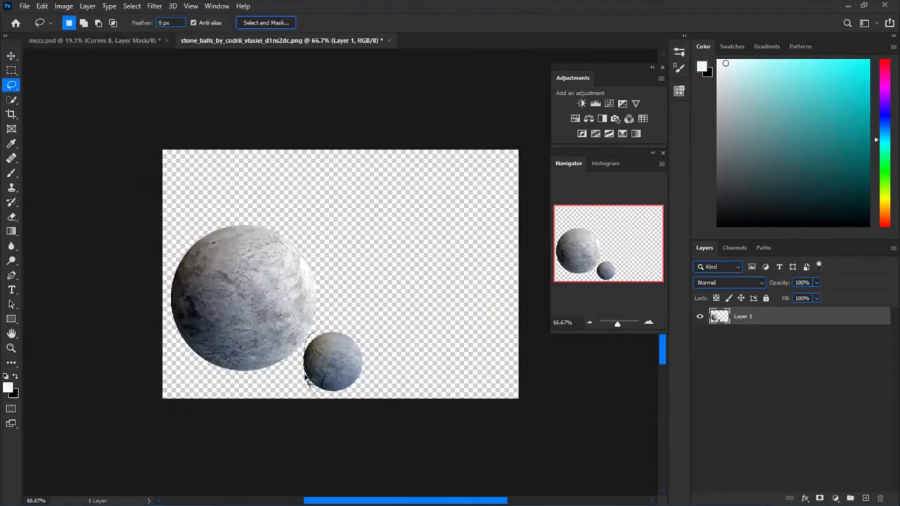
key(v)
drag(330, 341, 308, 334)
right_click(745, 433)
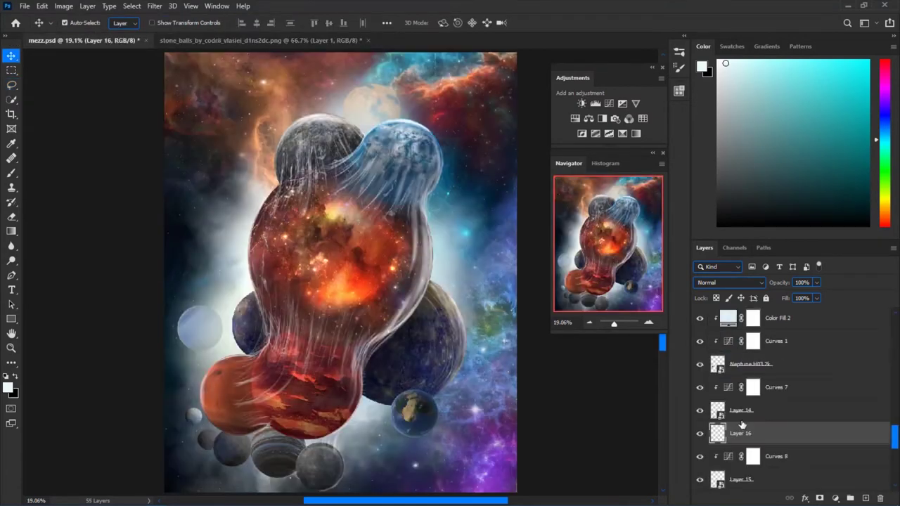
click(661, 185)
Resize Layer 16's stone ball and darken it with a clipped Curves adjustment
key(ctrl+minus)
key(ctrl+t)
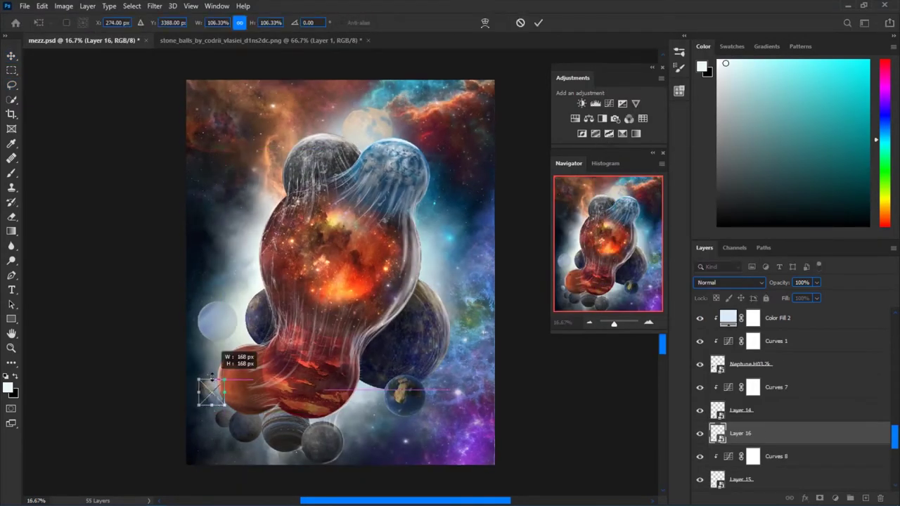
key(Return)
click(595, 103)
click(100, 287)
drag(167, 162, 166, 213)
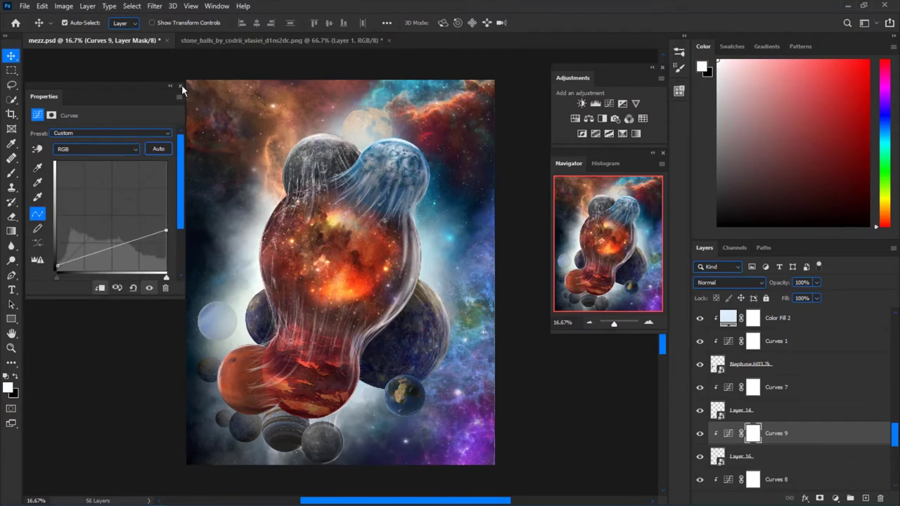
click(181, 85)
Darken the Alien Planet with a Curves adjustment clipped to it
scroll(773, 394, up, 3)
click(767, 364)
click(835, 498)
click(840, 353)
click(100, 288)
drag(166, 165, 166, 236)
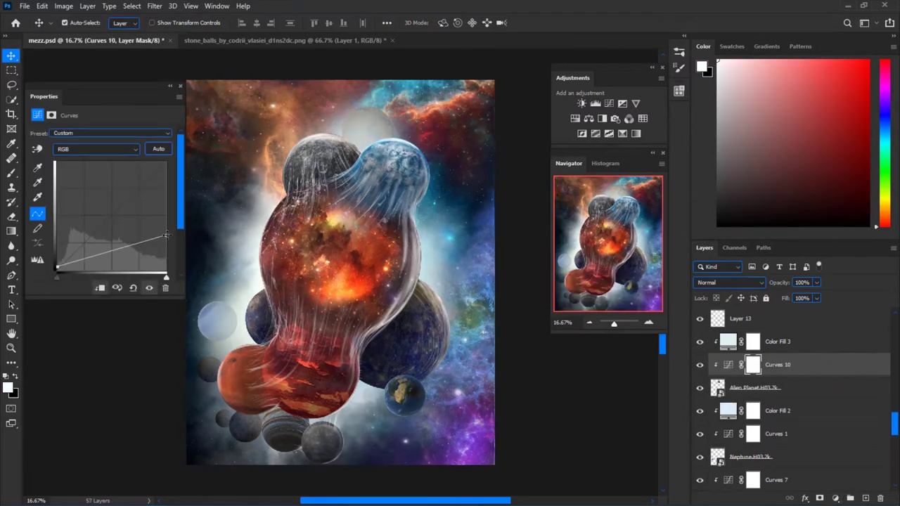
click(181, 85)
Lower Layer 13's opacity to 58% to tone down its pale circles
click(738, 318)
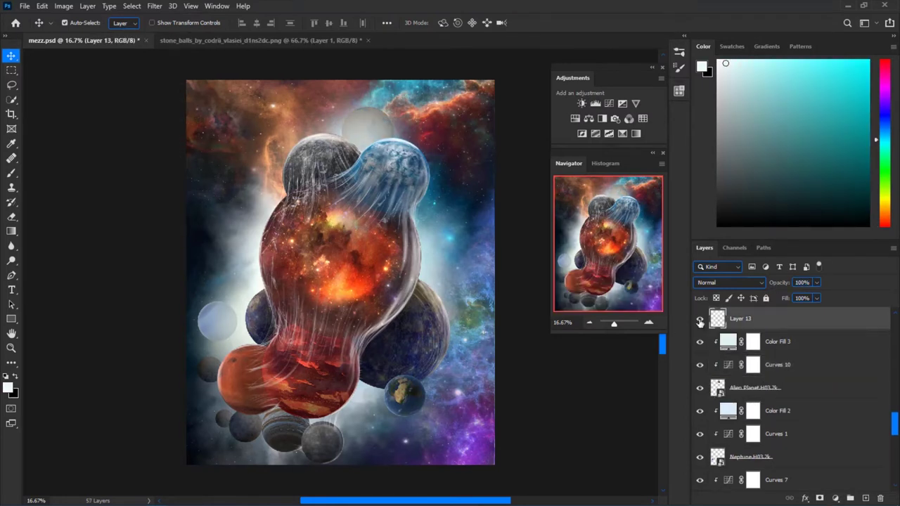
drag(778, 286, 755, 288)
click(774, 457)
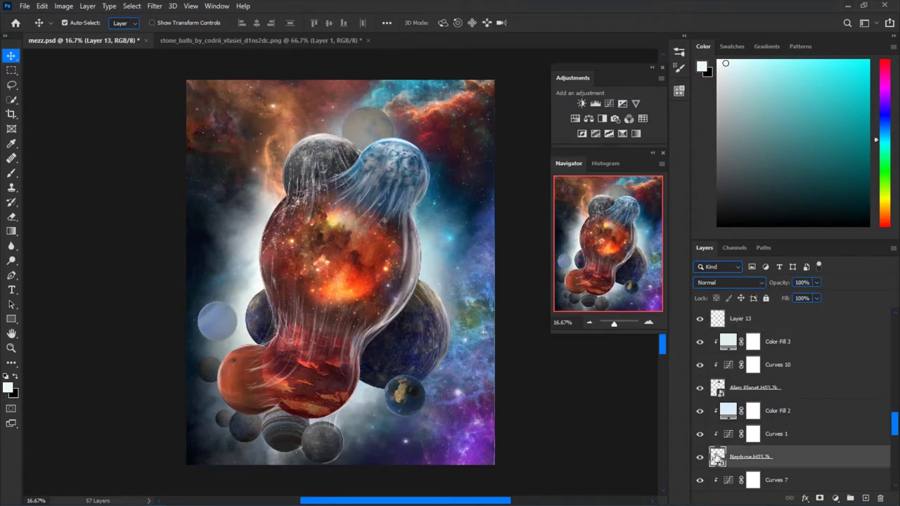
double_click(728, 434)
click(192, 85)
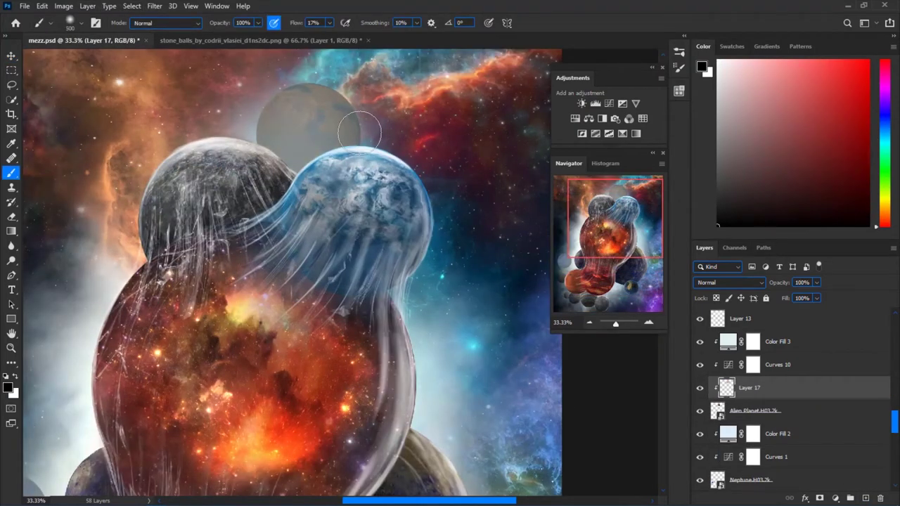
Set up a smaller white brush, keep Normal blending, and fit the whole image in view
key(x)
key(bracketleft)
key(bracketleft)
key(bracketleft)
click(729, 282)
click(700, 240)
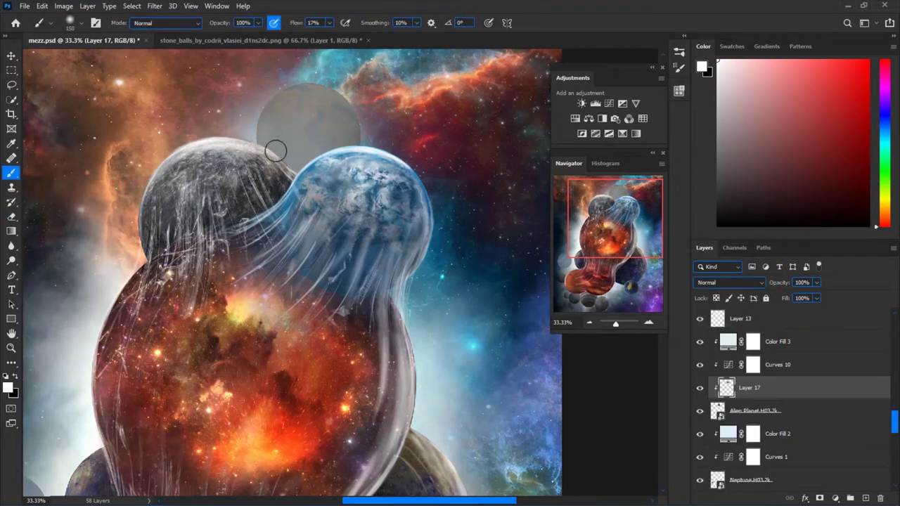
key(ctrl+0)
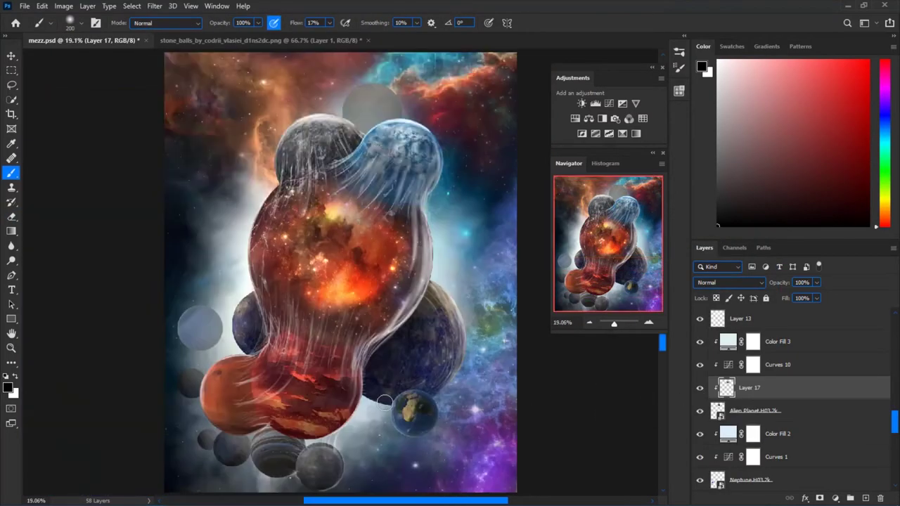
Add a new layer above Planet Earth and sample a dark blue from the image for shading
key(v)
click(386, 401)
click(862, 499)
scroll(340, 334, up, 5)
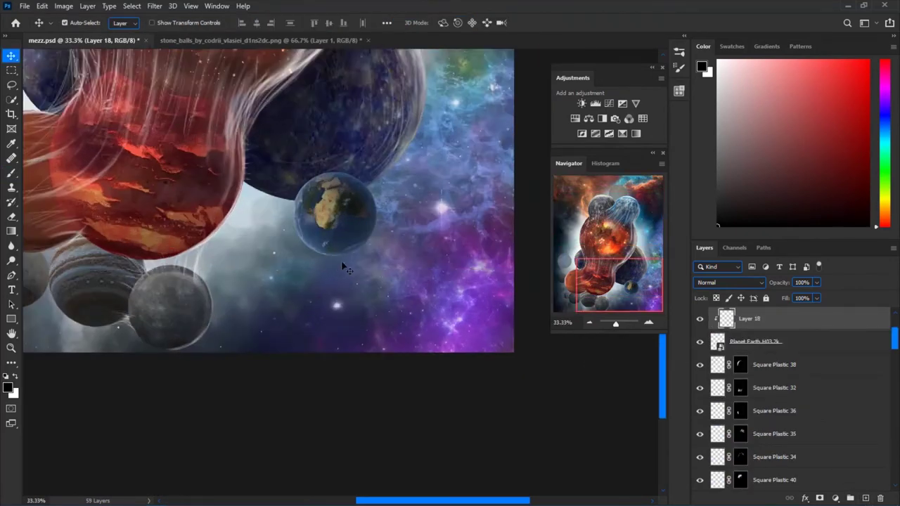
key(b)
alt+click(340, 334)
scroll(268, 360, up, 1)
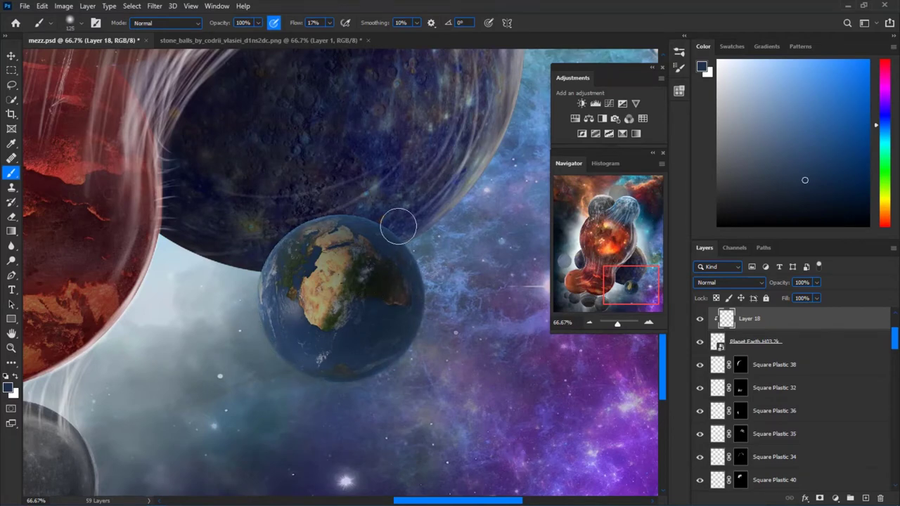
Add another empty layer above Layer 13
scroll(398, 226, down, 3)
key(ctrl+0)
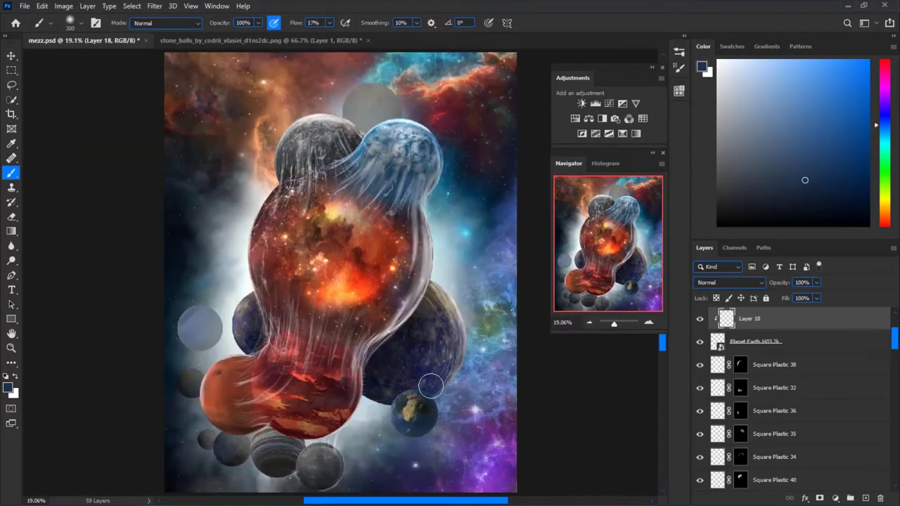
scroll(441, 284, down, 1)
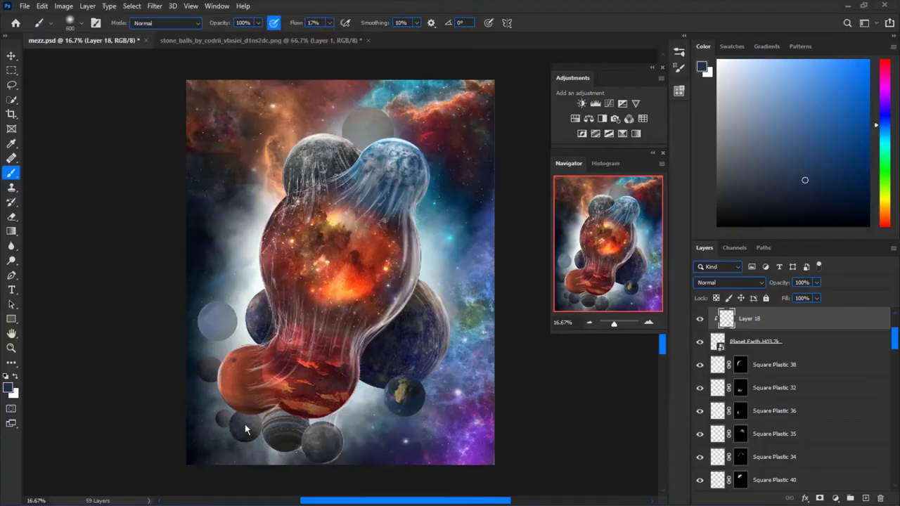
drag(894, 338, 887, 403)
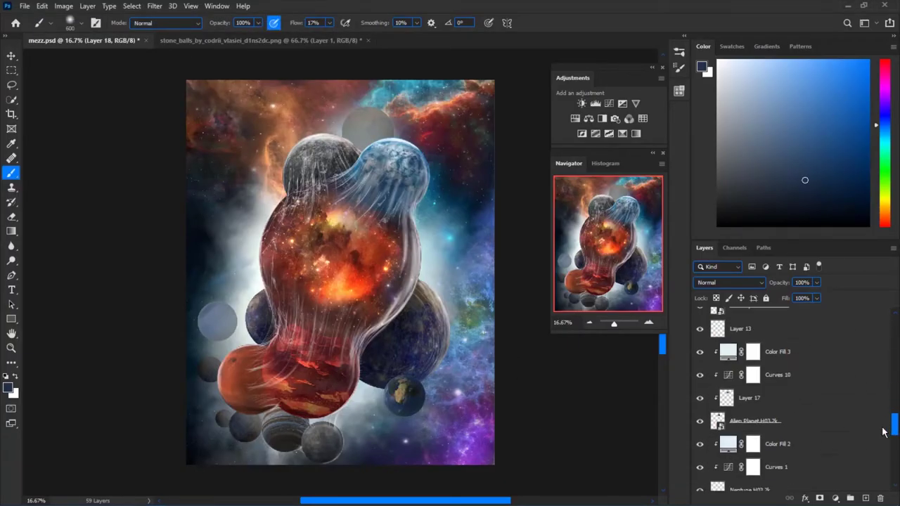
click(746, 408)
click(865, 498)
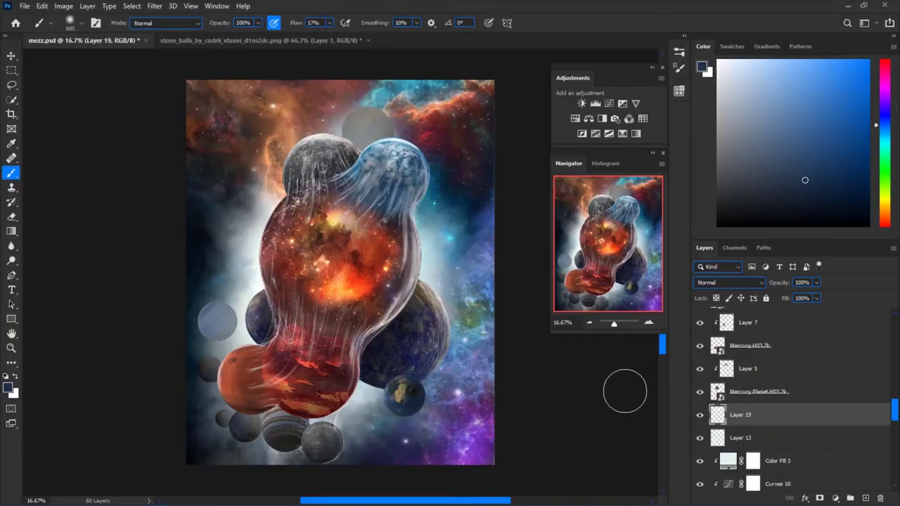
Check the brush settings and reset colours to default black and white
right_click(385, 285)
key(Escape)
key(d)
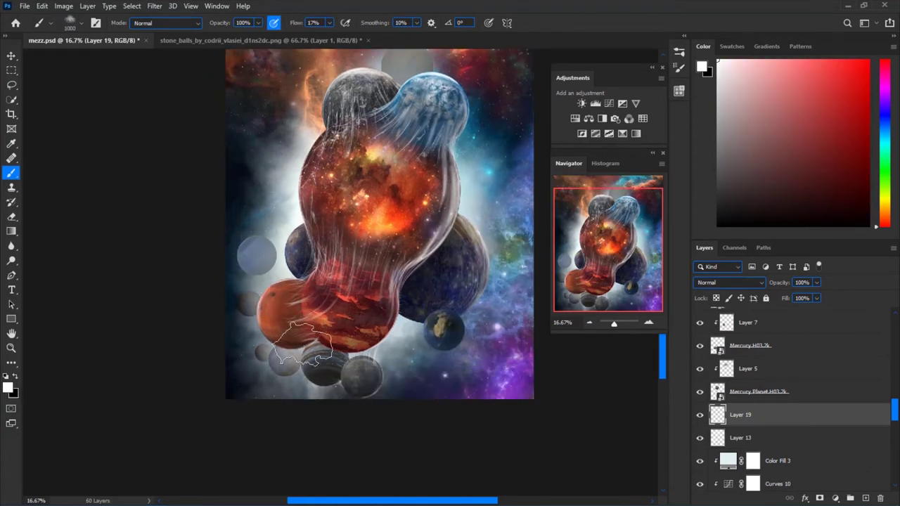
Add a Hue/Saturation adjustment clipped to the Neptune.H03.2k layer
key(v)
right_click(263, 249)
click(289, 288)
click(589, 118)
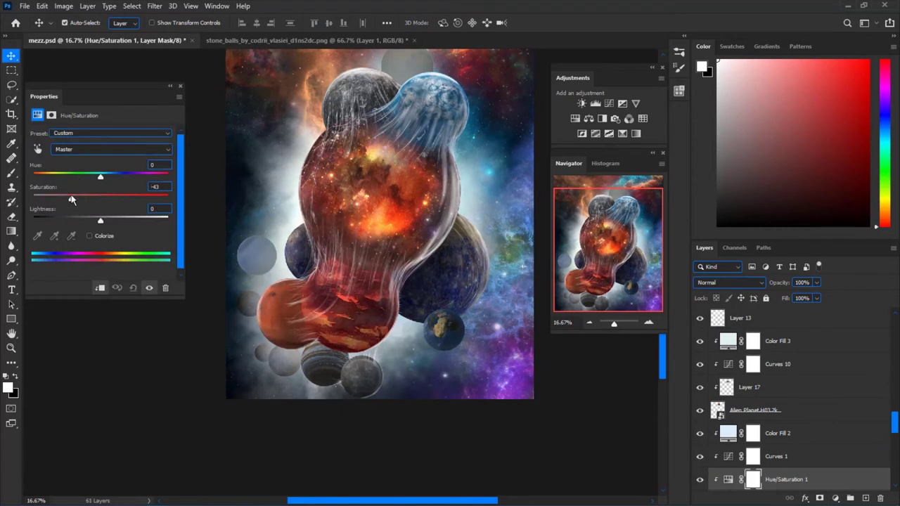
click(180, 86)
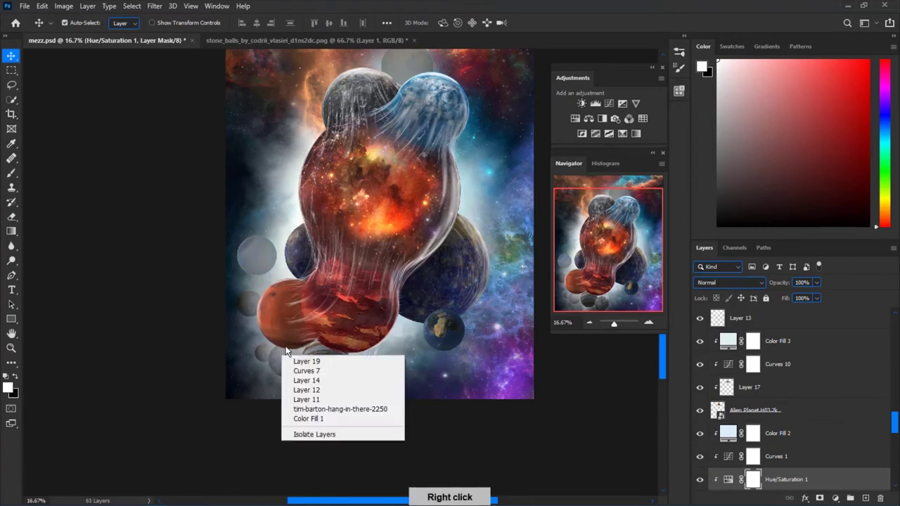
Create a new layer and hide the tim-barton layer to expose the backdrop
key(ctrl+shift+alt+n)
key(b)
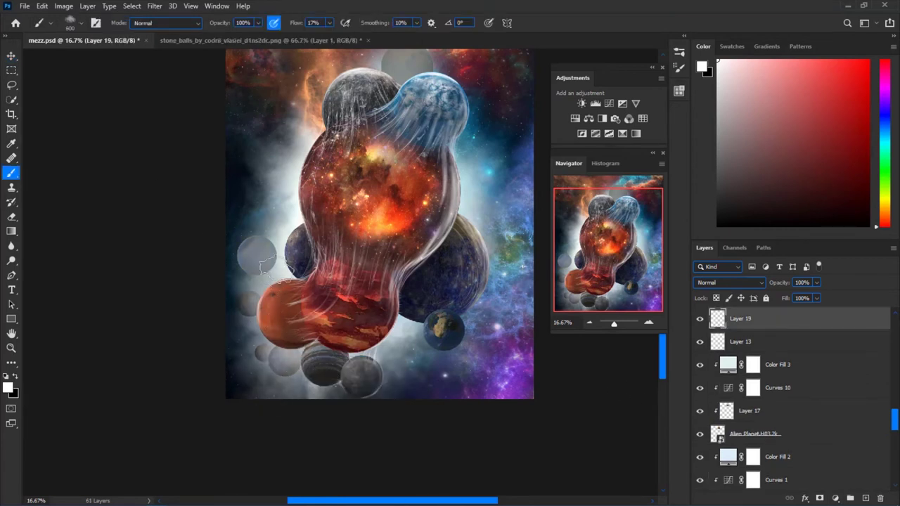
key(ctrl+minus)
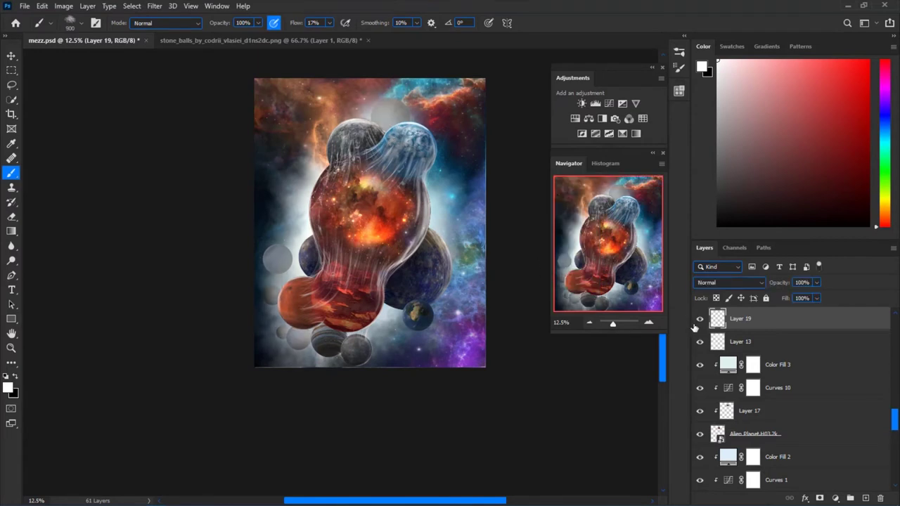
key(ctrl+minus)
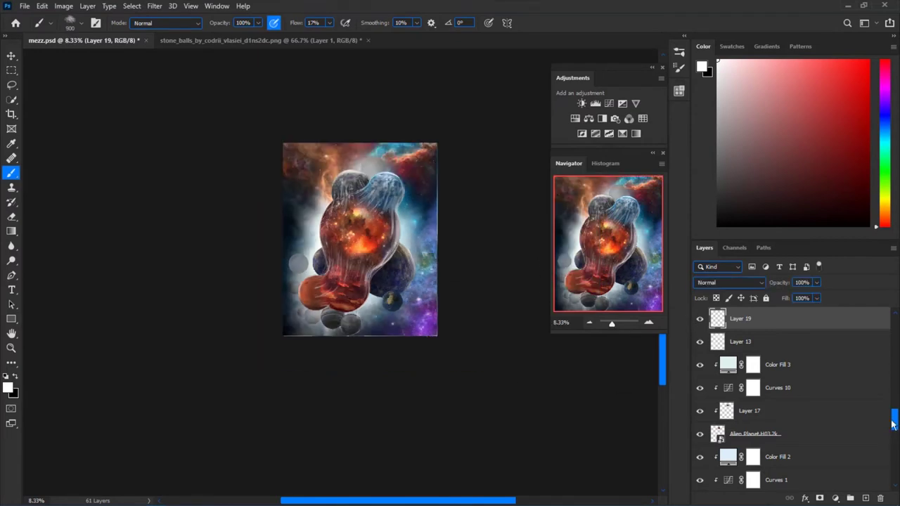
drag(895, 420, 896, 471)
click(700, 456)
key(ctrl+0)
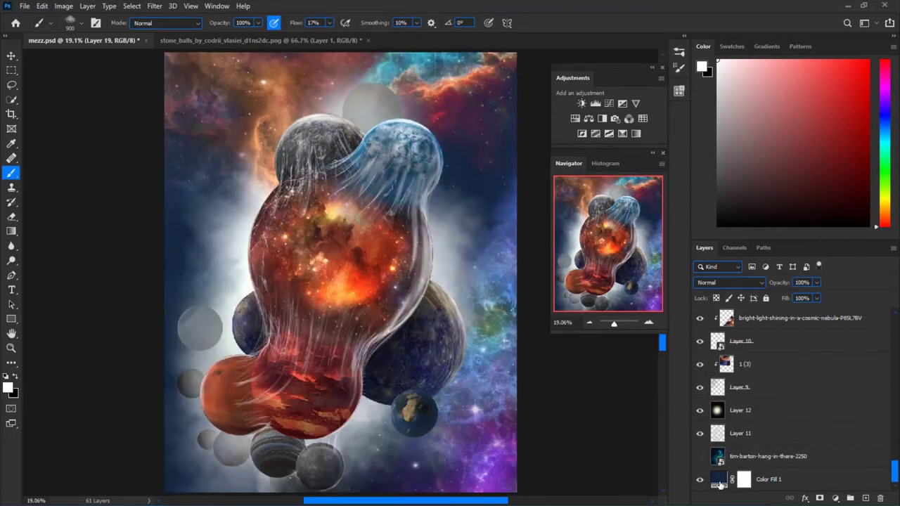
Change the Color Fill 1 colour to near-black #282829
double_click(719, 479)
drag(454, 246, 434, 320)
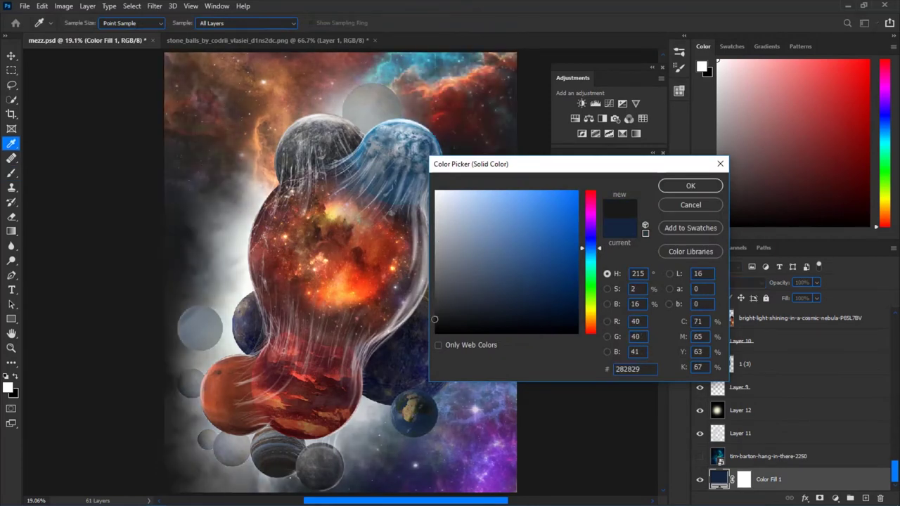
key(Return)
key(b)
click(700, 457)
key(ctrl+minus)
key(ctrl+minus)
click(768, 456)
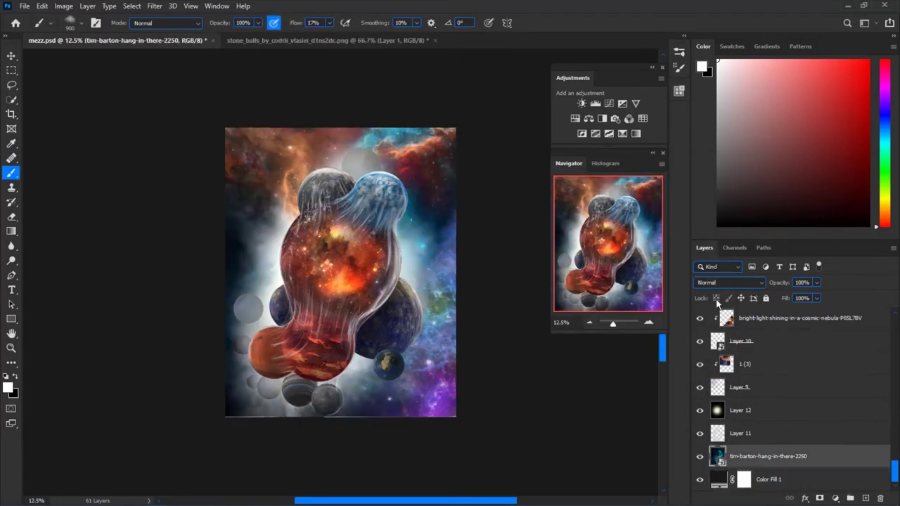
click(729, 282)
click(703, 240)
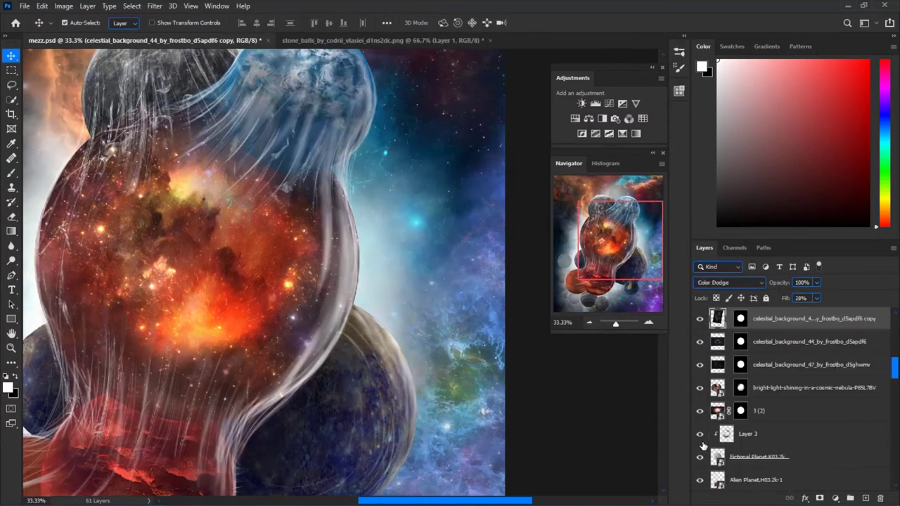
Select Layer 4 and set up the brush and eraser for the blob's right rim
scroll(702, 446, up, 5)
click(773, 319)
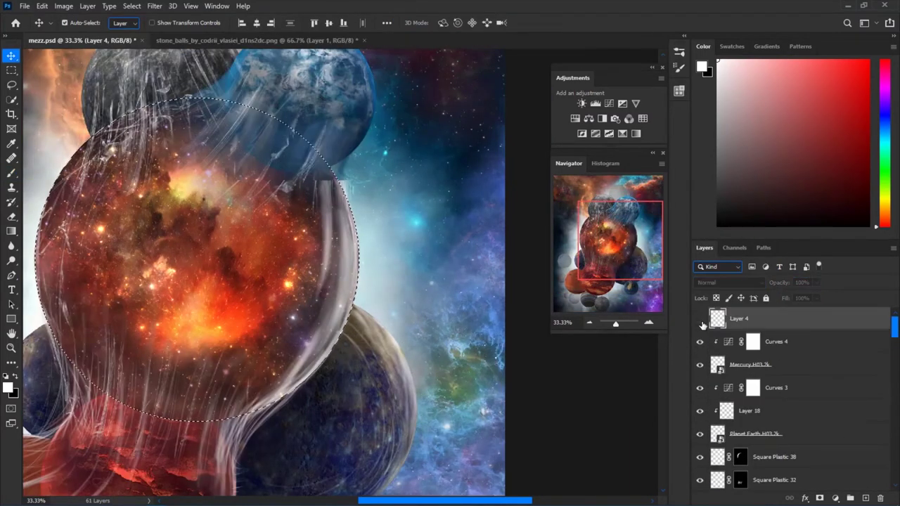
key(b)
right_click(354, 258)
key(Escape)
scroll(378, 242, up, 2)
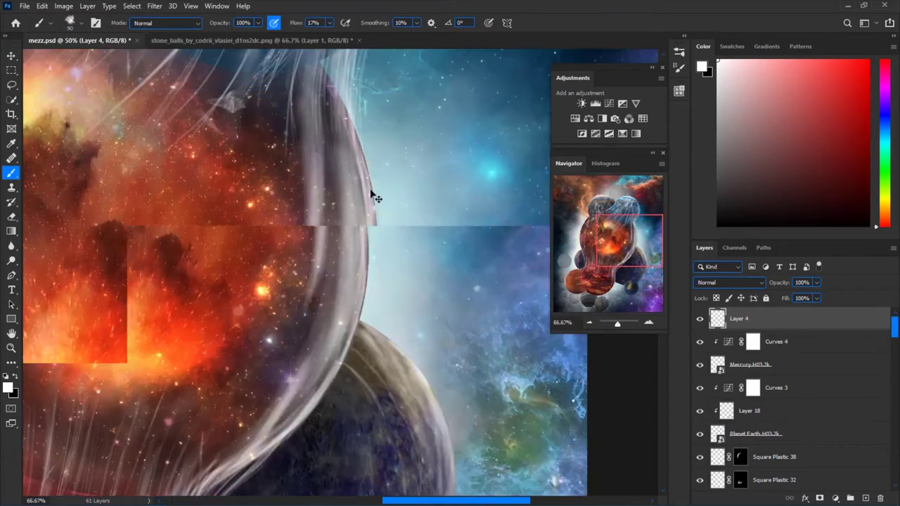
scroll(352, 286, up, 3)
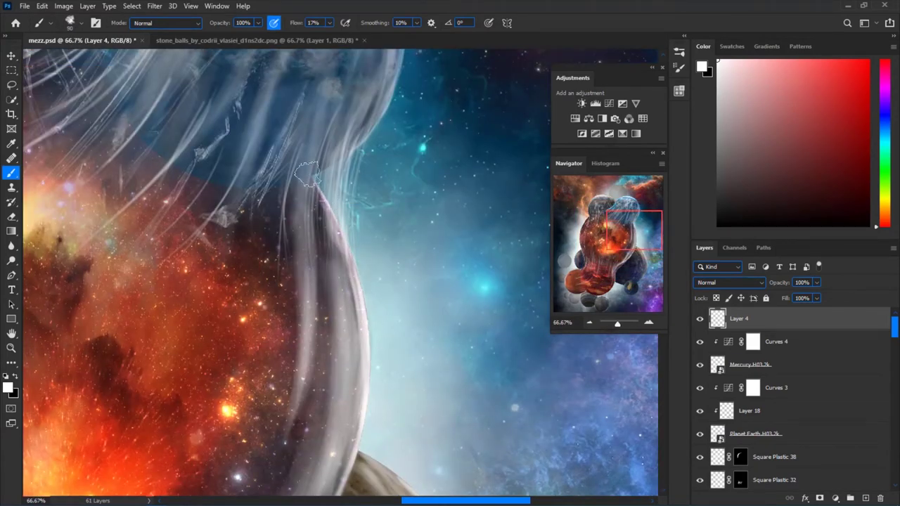
scroll(358, 322, down, 1)
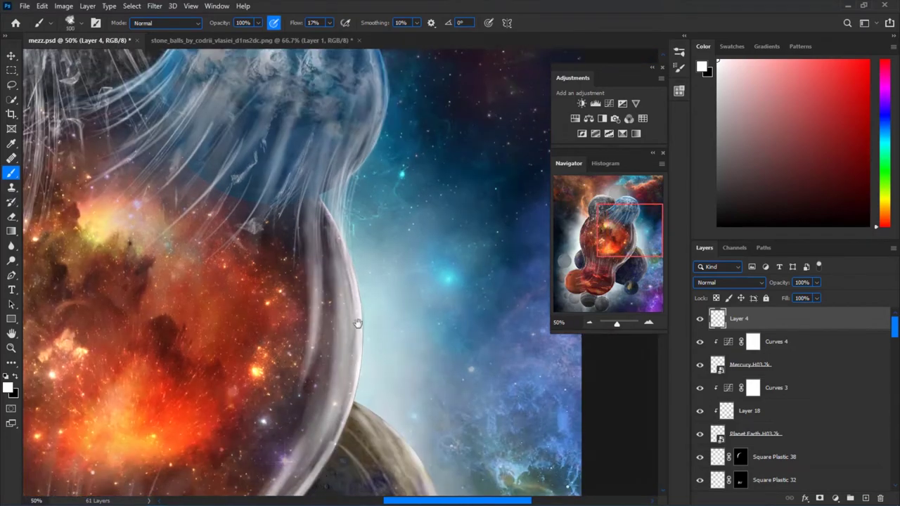
scroll(358, 323, up, 1)
scroll(334, 323, up, 1)
key(e)
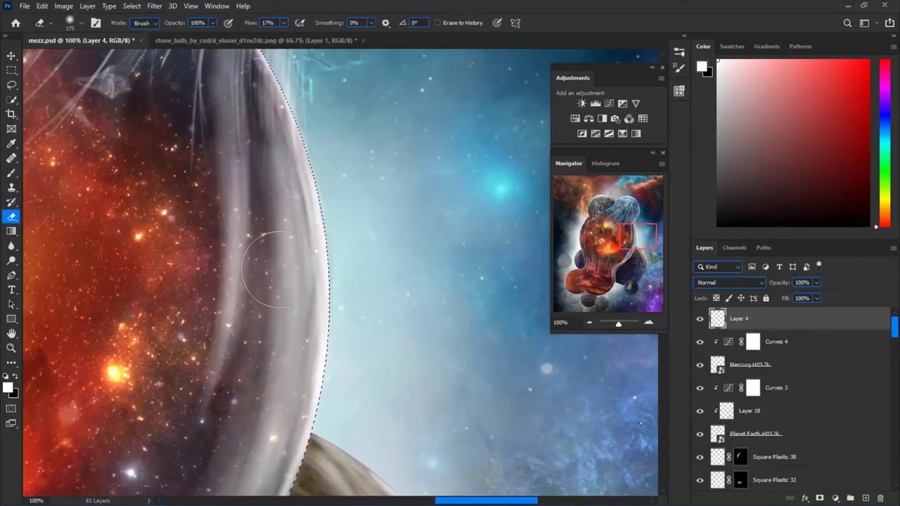
scroll(366, 314, down, 3)
scroll(366, 314, up, 1)
Load the bubble's outline as a selection and expand it by 2 px repeatedly
ctrl+click(718, 365)
click(132, 6)
click(64, 185)
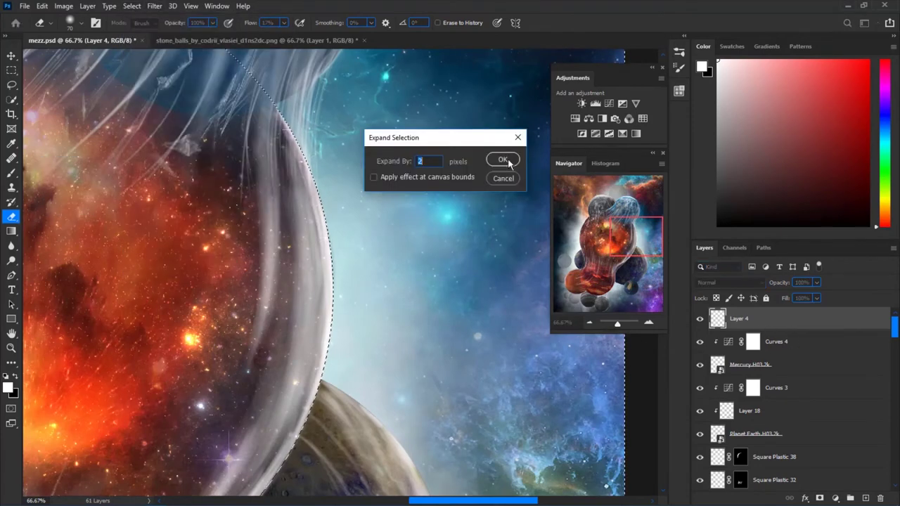
key(Return)
scroll(358, 235, up, 1)
scroll(347, 223, up, 1)
click(132, 6)
click(62, 188)
key(Return)
key(ctrl)
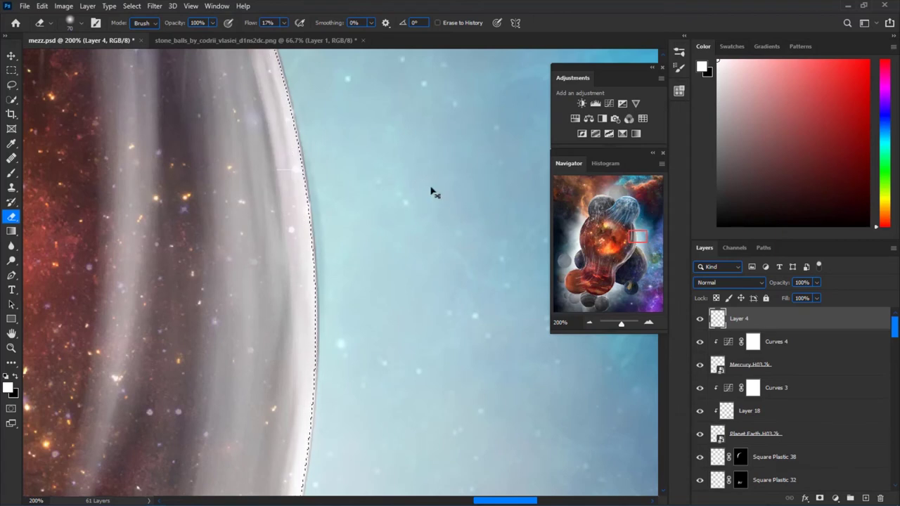
click(132, 6)
click(256, 187)
key(Return)
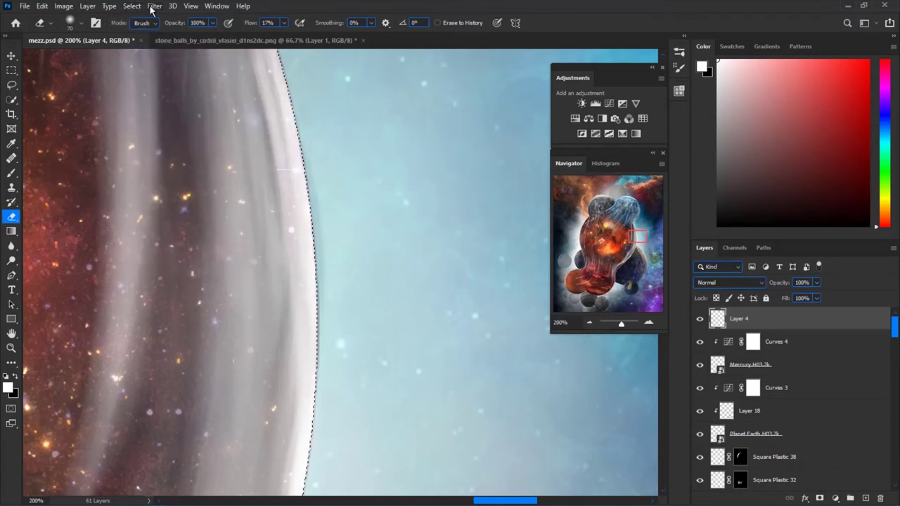
click(131, 6)
click(87, 184)
click(488, 161)
Clear the selection and review the bubble's lower rim, then fit the image
key(b)
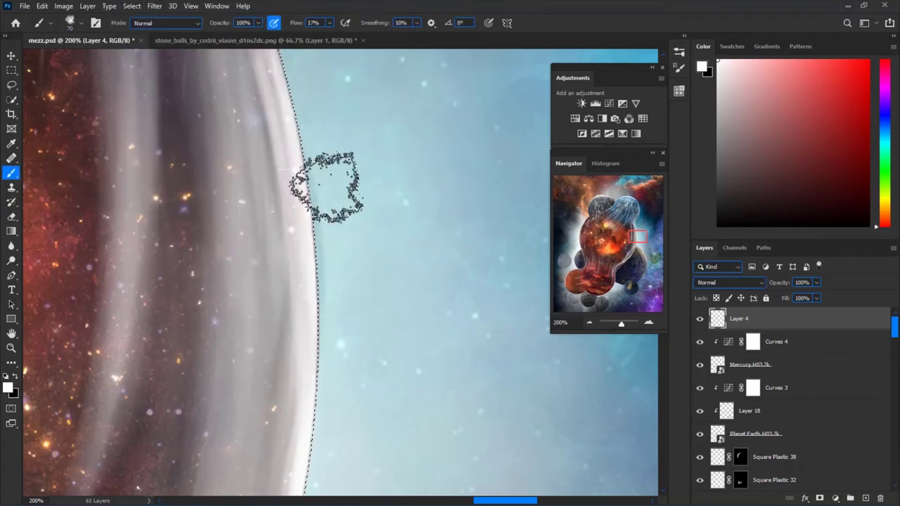
key(ctrl+d)
key(ctrl+minus)
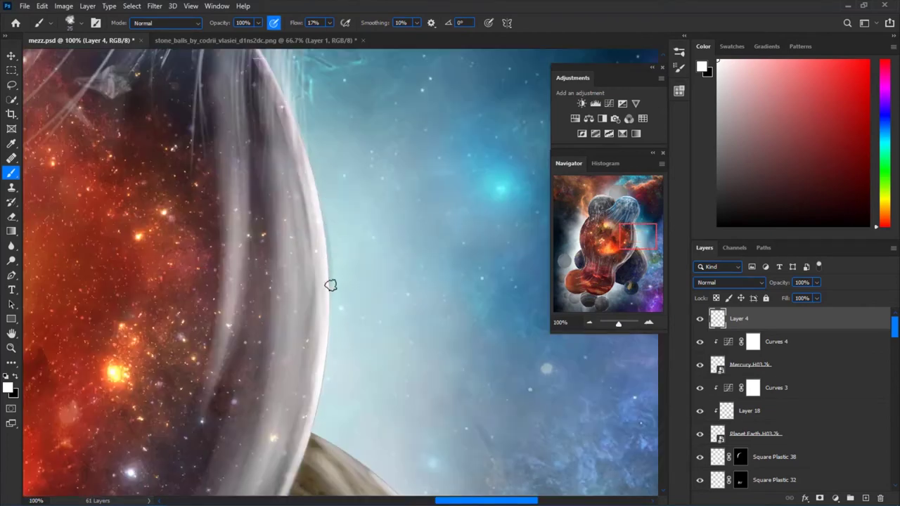
scroll(304, 223, up, 3)
drag(342, 344, 312, 205)
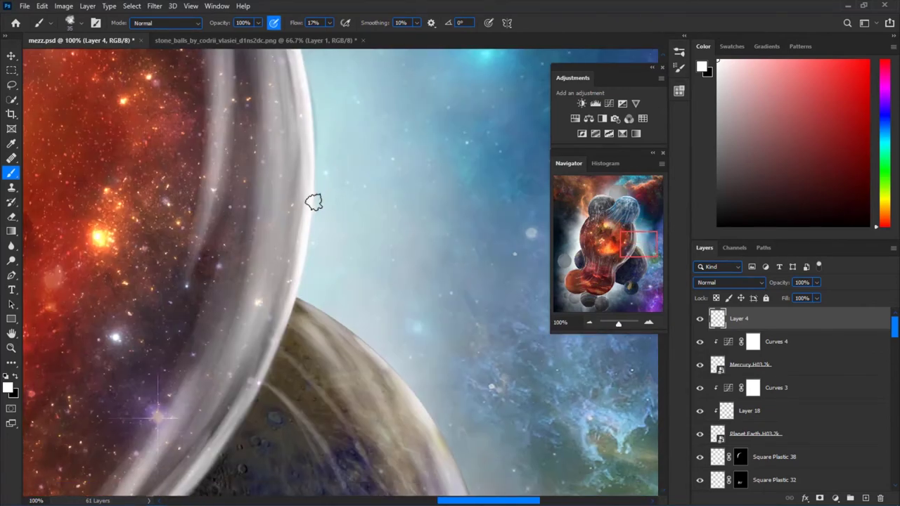
key(ctrl+0)
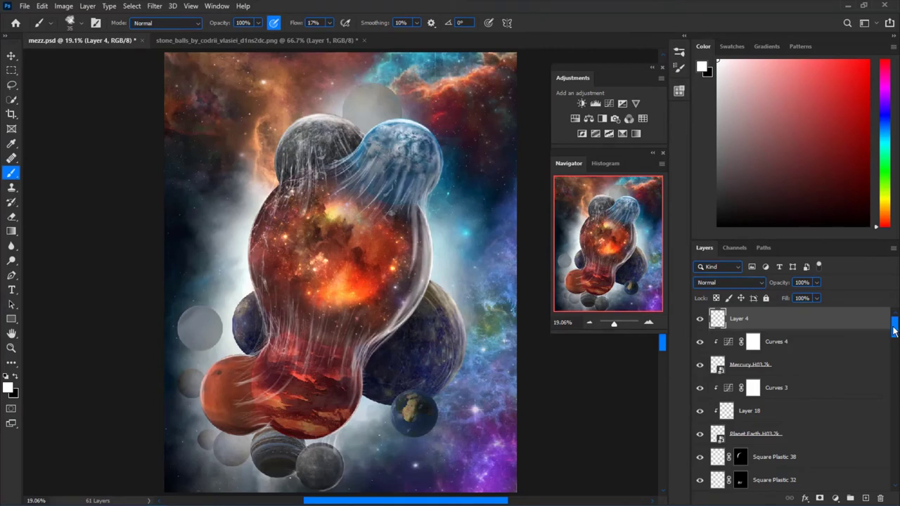
Target Square Plastic 38's mask with black paint and load the grey planet's outline
click(741, 457)
scroll(342, 261, up, 3)
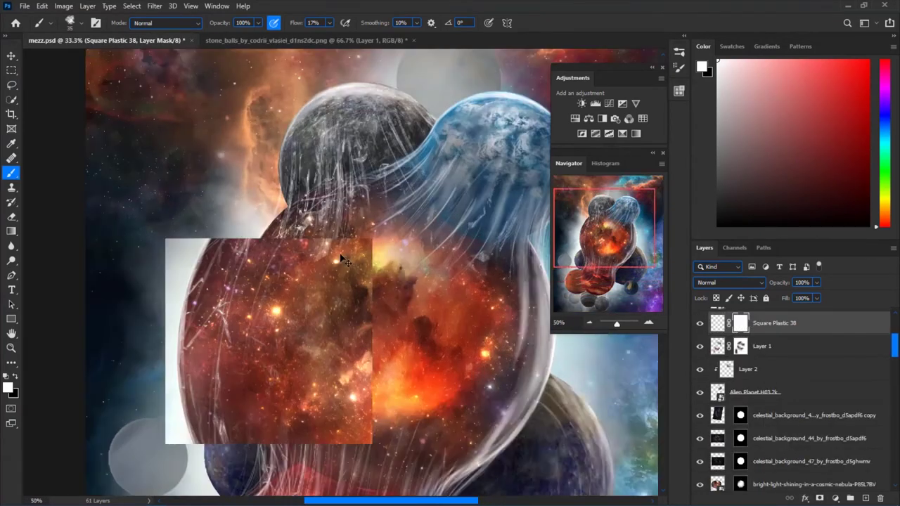
right_click(320, 232)
key(Escape)
key(x)
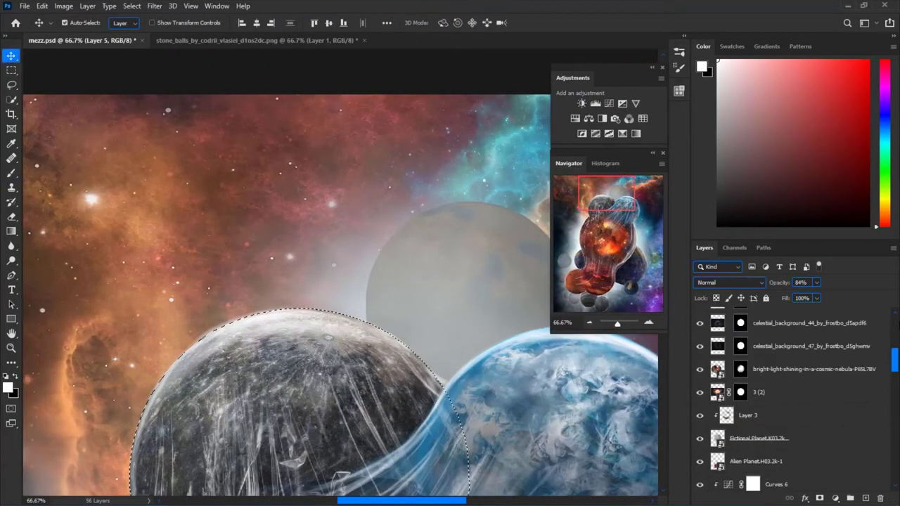
ctrl+click(717, 364)
scroll(351, 275, up, 1)
Choose a small textured brush tip sized 45 for the planet's edge
key(e)
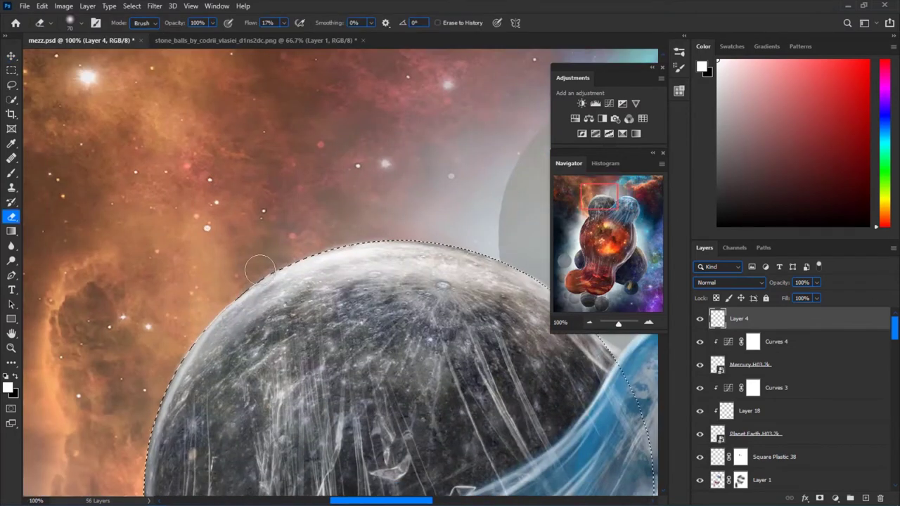
key(b)
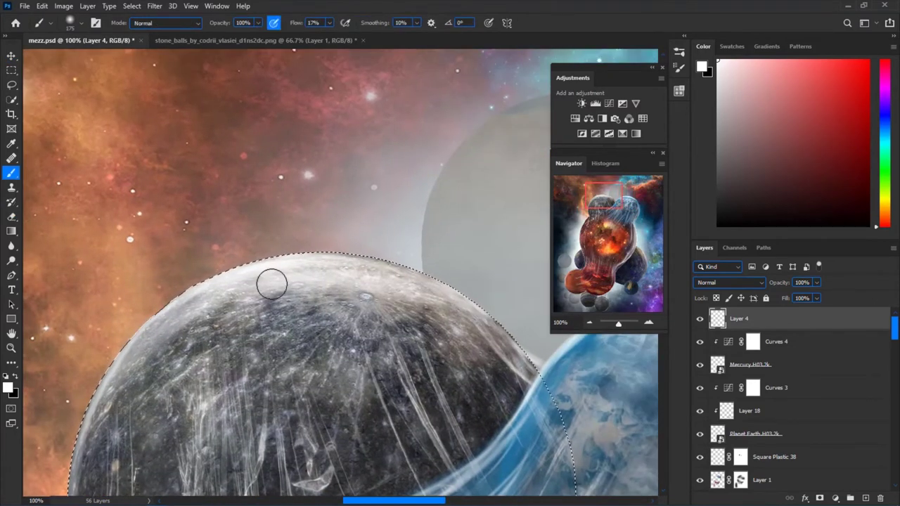
scroll(388, 267, up, 1)
key(bracketleft)
key(bracketleft)
key(bracketleft)
right_click(434, 246)
double_click(418, 256)
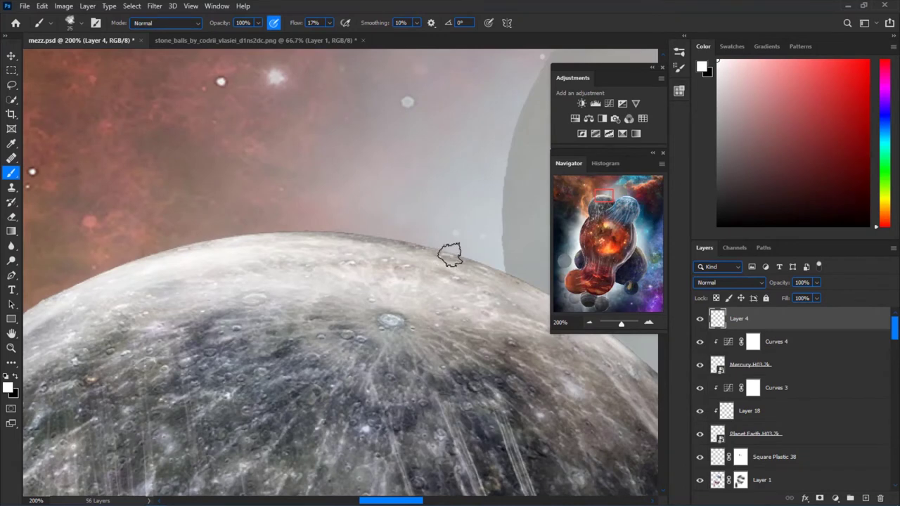
key(ctrl+minus)
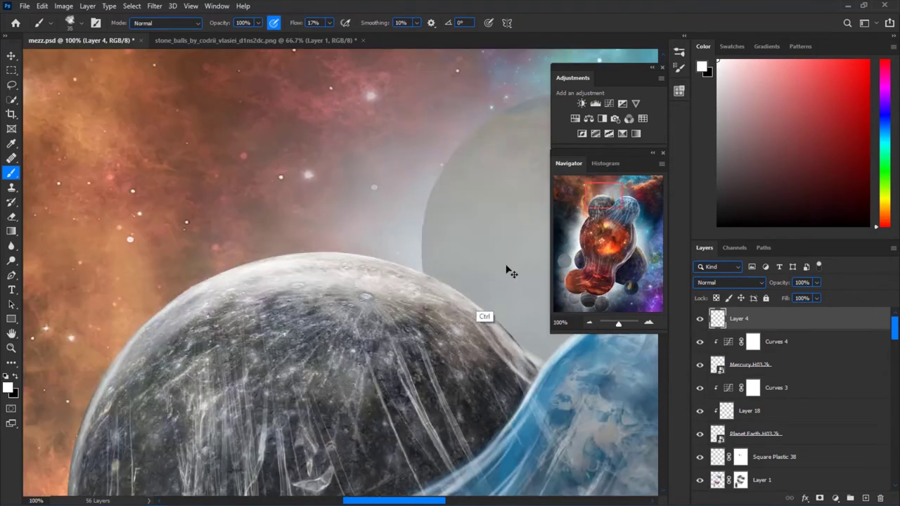
key(ctrl+plus)
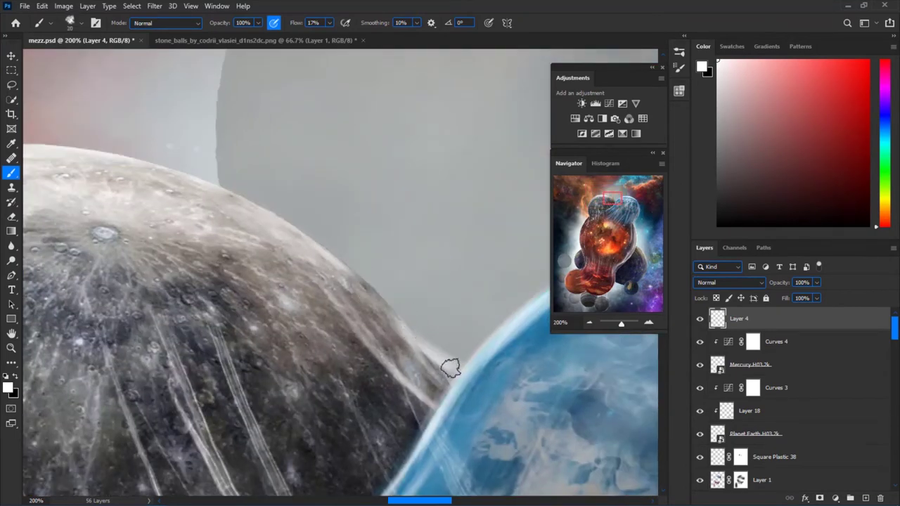
key(bracketright)
key(bracketright)
key(ctrl+minus)
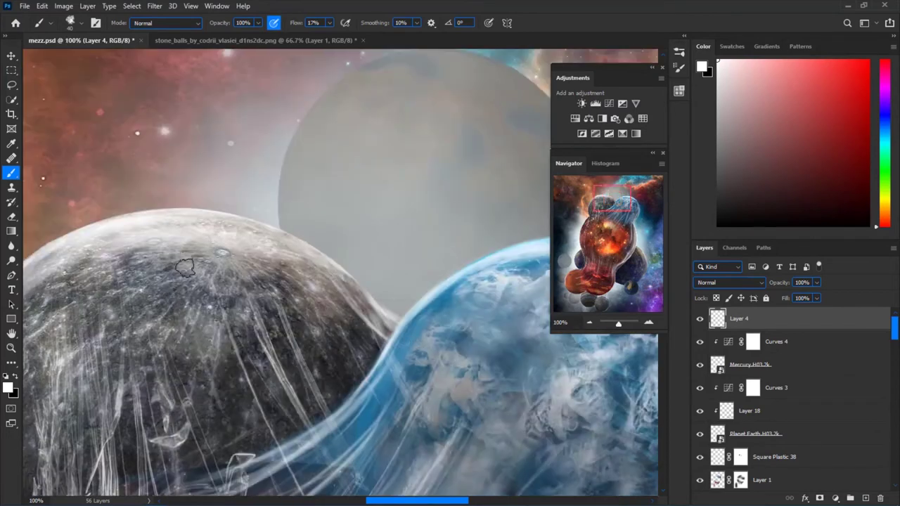
Refocus on the moon and earth at 66.7% zoom with brush size 40
scroll(324, 249, down, 1)
scroll(218, 256, down, 3)
scroll(204, 281, down, 2)
scroll(191, 308, down, 1)
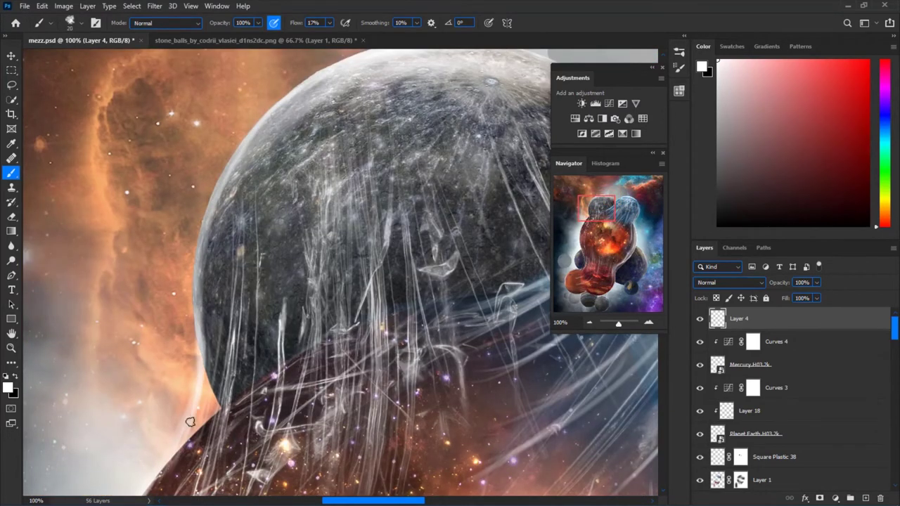
scroll(204, 366, down, 2)
scroll(244, 224, up, 2)
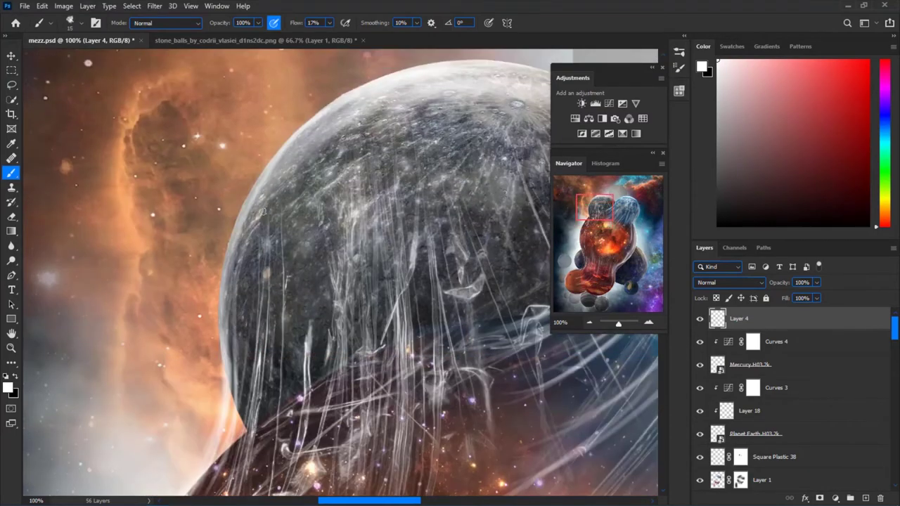
key(ctrl+minus)
key(ctrl+0)
key(ctrl+plus)
key(ctrl+plus)
key(bracketright)
key(bracketright)
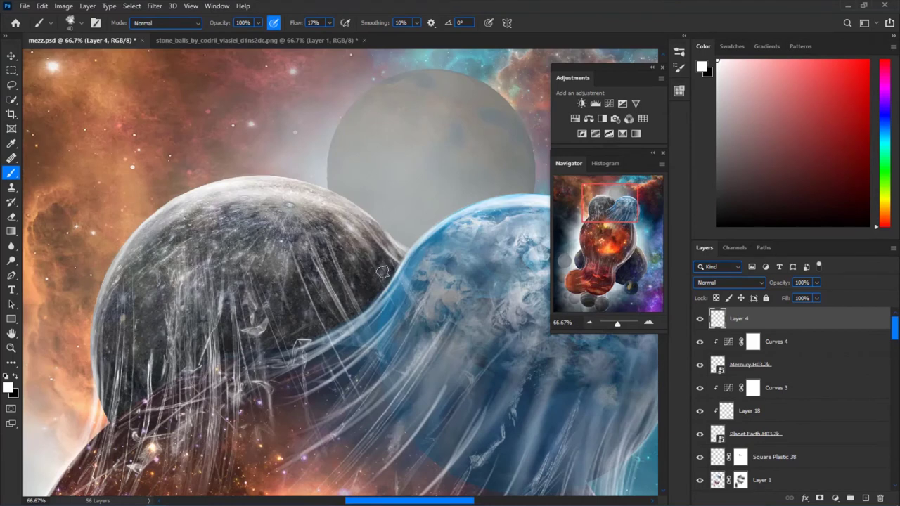
Adjust the brush's shape dynamics and switch to the Eraser
key(F5)
click(505, 88)
key(F5)
key(e)
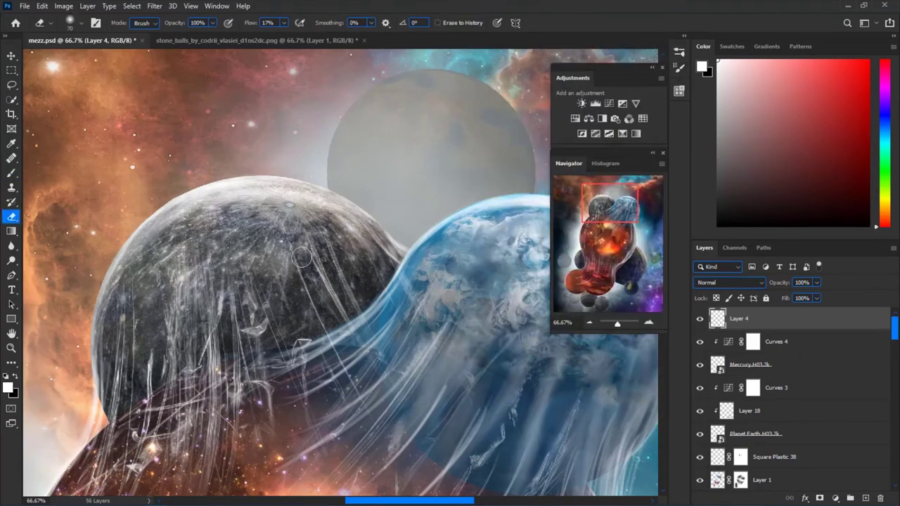
key(ctrl+0)
scroll(192, 331, up, 2)
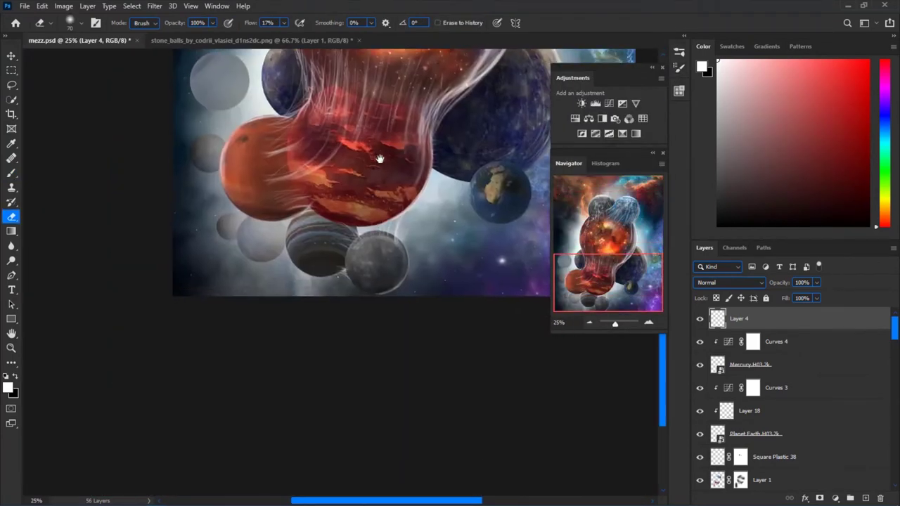
Shrink the brush to size 1 and return the view to 100%
scroll(394, 324, up, 2)
scroll(396, 322, up, 1)
key(b)
scroll(357, 357, up, 1)
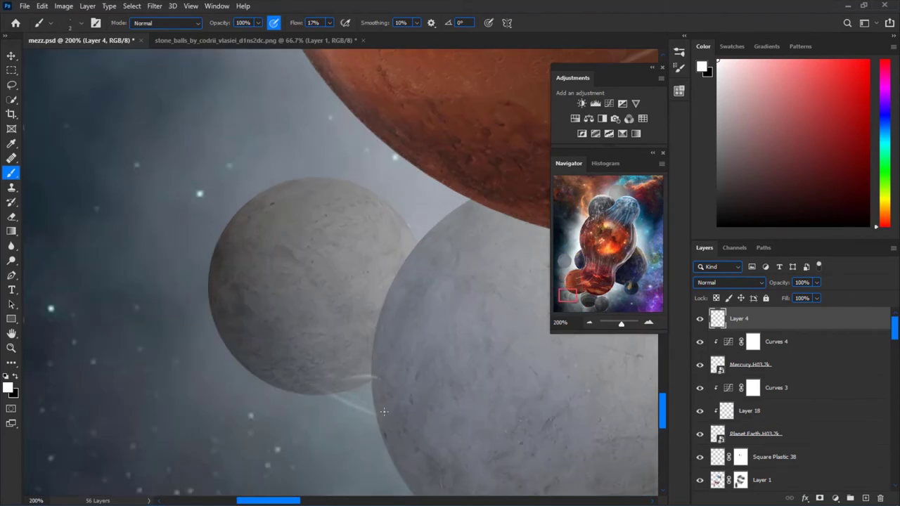
key(bracketleft)
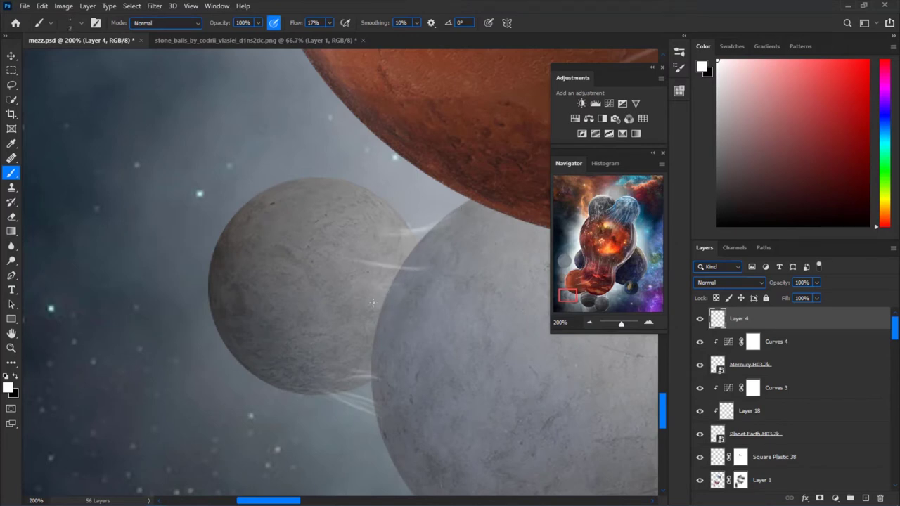
key(ctrl+minus)
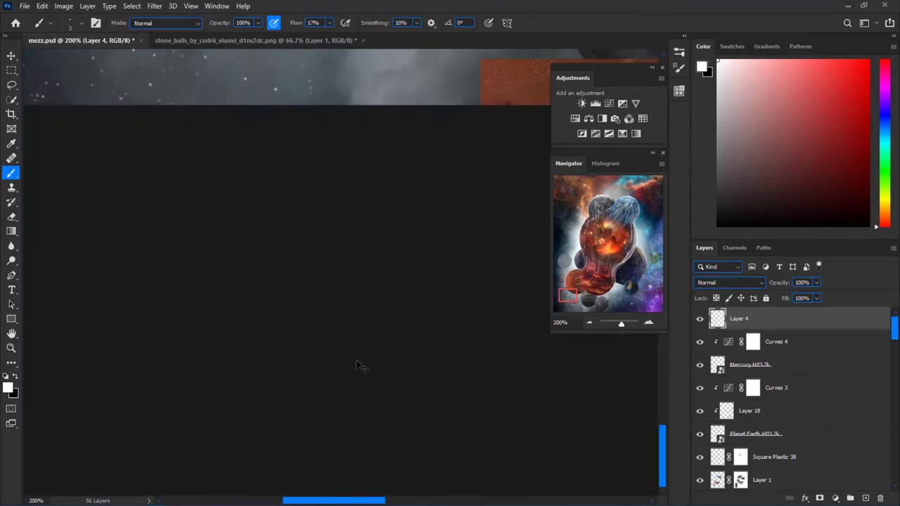
Toggle the central planet's visibility to compare, then select Layer 14
key(v)
drag(893, 328, 891, 418)
drag(895, 420, 894, 439)
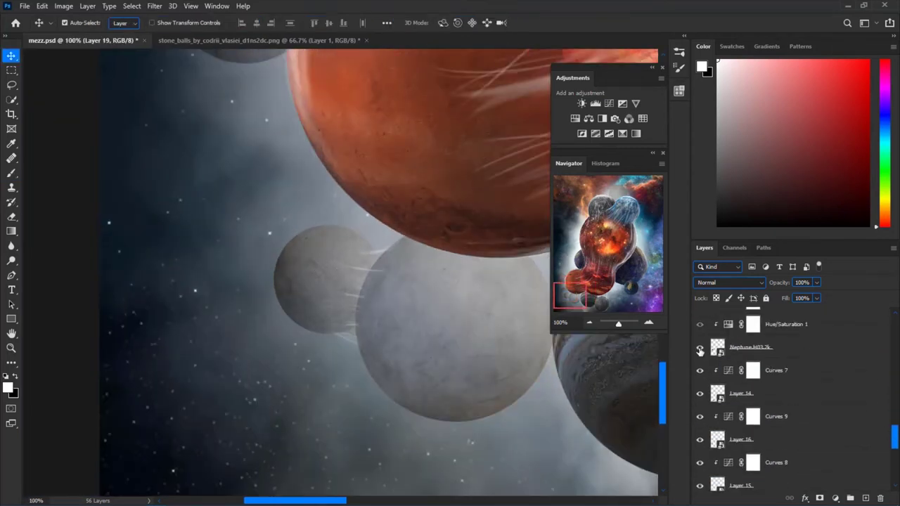
click(700, 394)
click(700, 394)
click(700, 393)
click(699, 393)
click(774, 393)
Paint a black shadow along the orange planet's lower edge on a new clipped layer
click(865, 498)
key(ctrl+alt+g)
key(b)
right_click(386, 280)
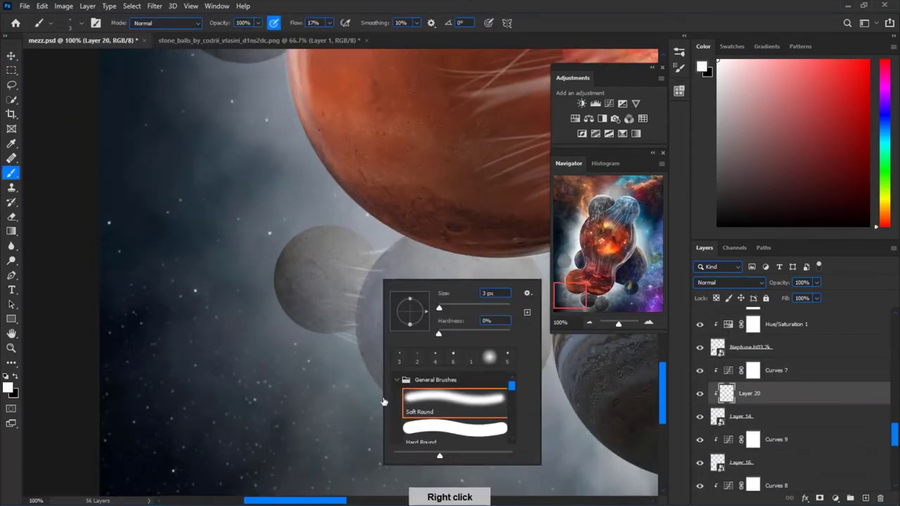
drag(393, 312, 305, 347)
drag(327, 272, 440, 285)
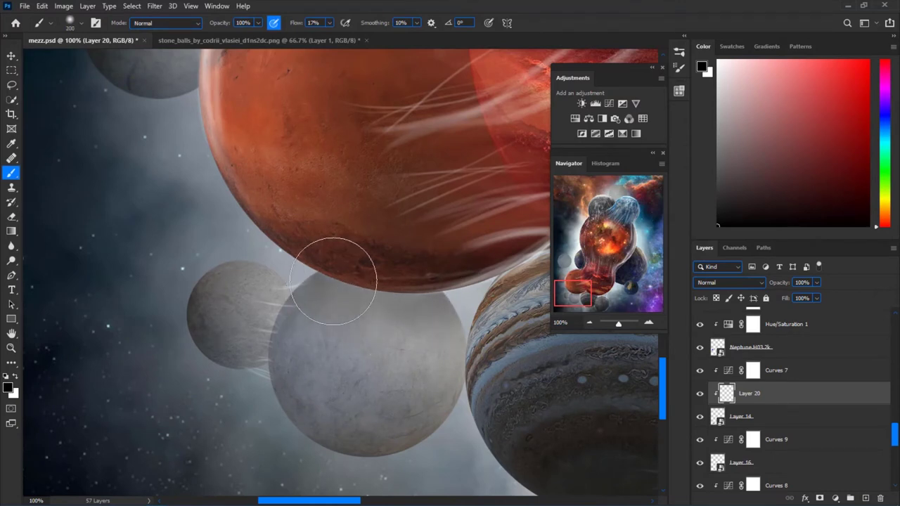
Test Soft Light blending on Layer 20, then revert it to Normal
click(729, 282)
click(692, 315)
click(699, 394)
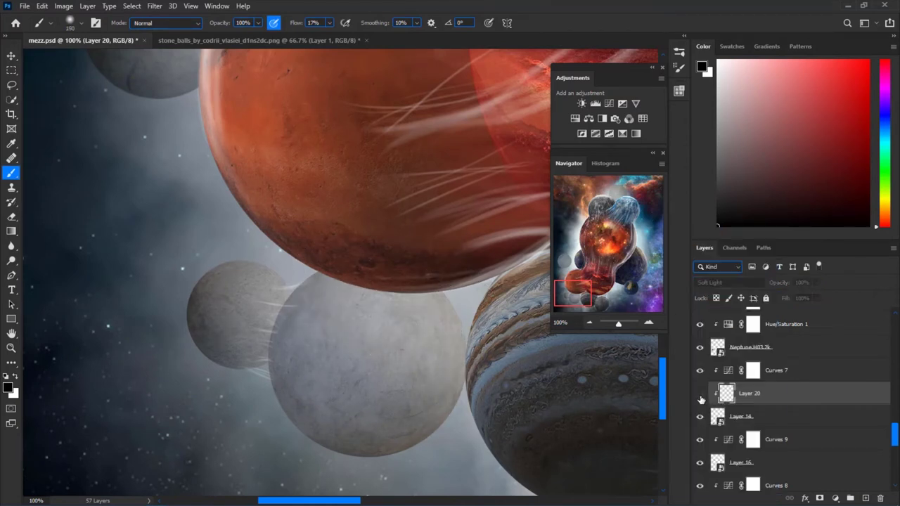
click(700, 394)
click(730, 282)
click(710, 237)
Select Layer 19 and add another new empty layer
scroll(343, 275, down, 1)
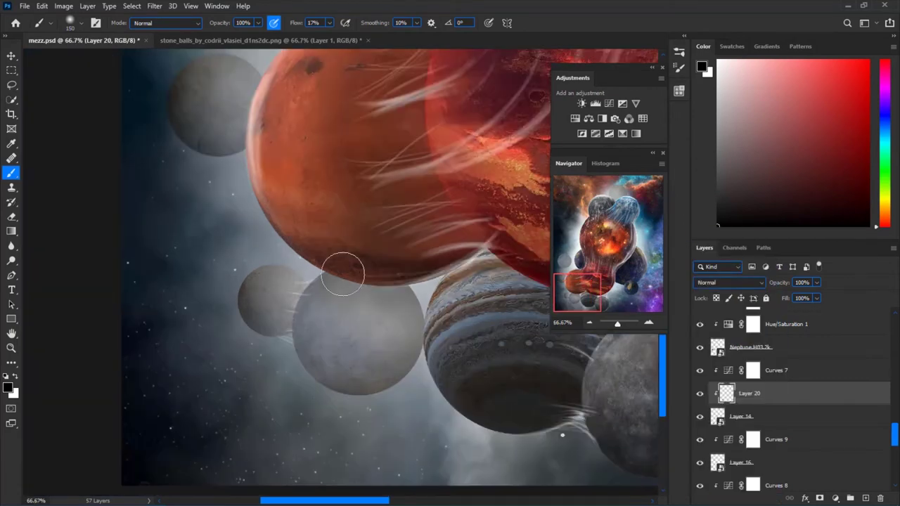
scroll(343, 274, down, 1)
scroll(357, 323, down, 2)
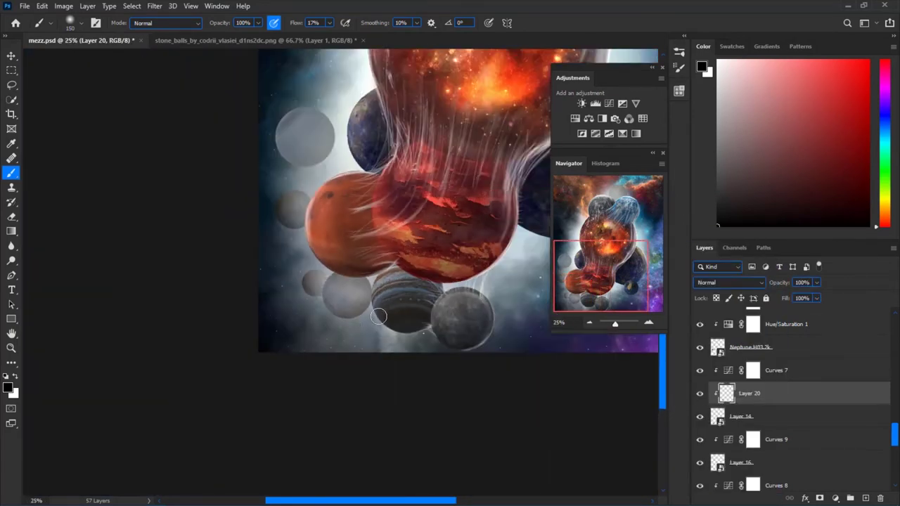
scroll(379, 316, up, 4)
key(v)
click(351, 322)
drag(895, 420, 893, 450)
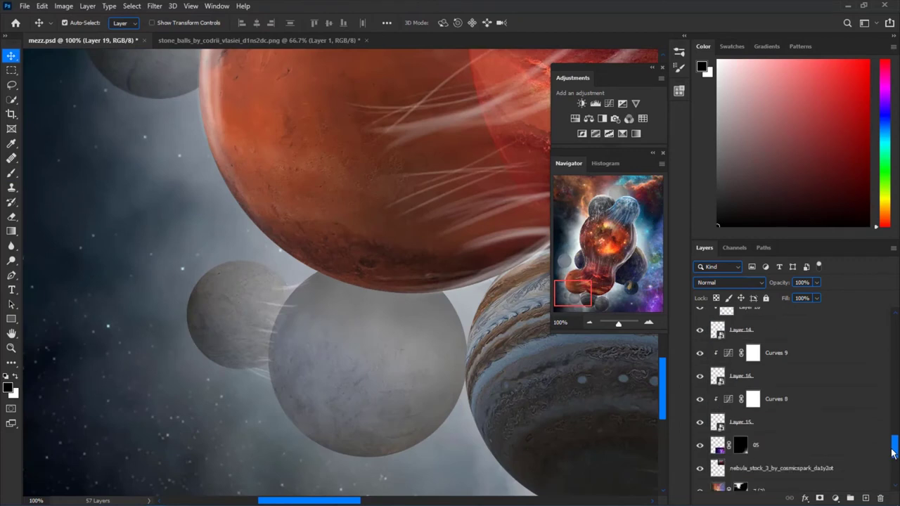
click(866, 499)
Add Layer 22 clipped to the Jupiter.L12.2k layer
key(b)
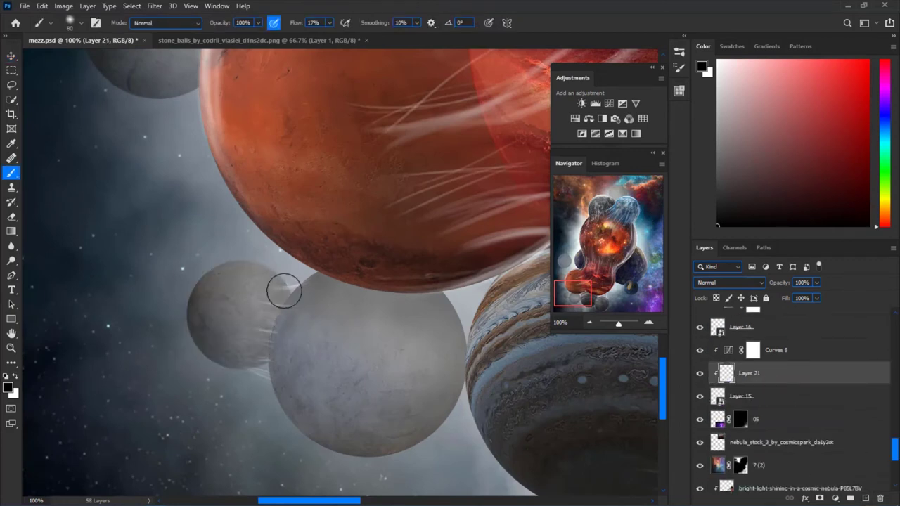
scroll(289, 311, down, 2)
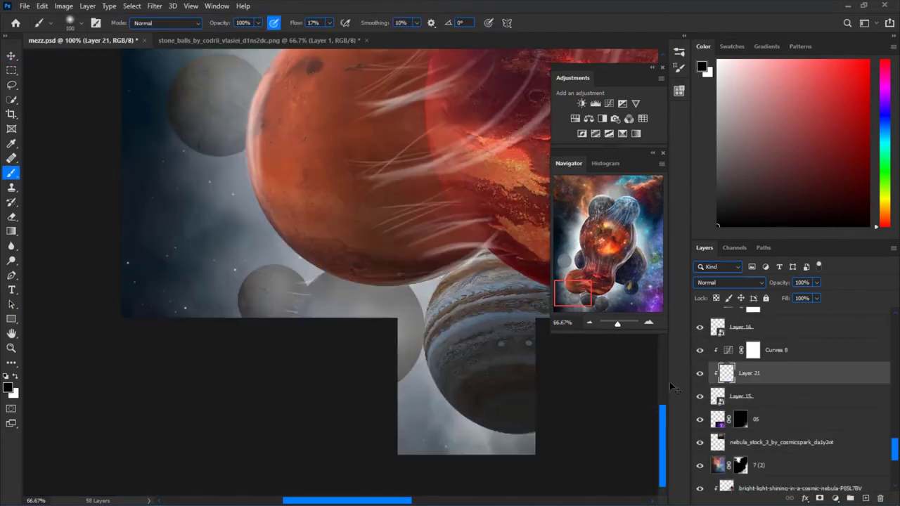
scroll(863, 434, up, 3)
scroll(862, 433, down, 3)
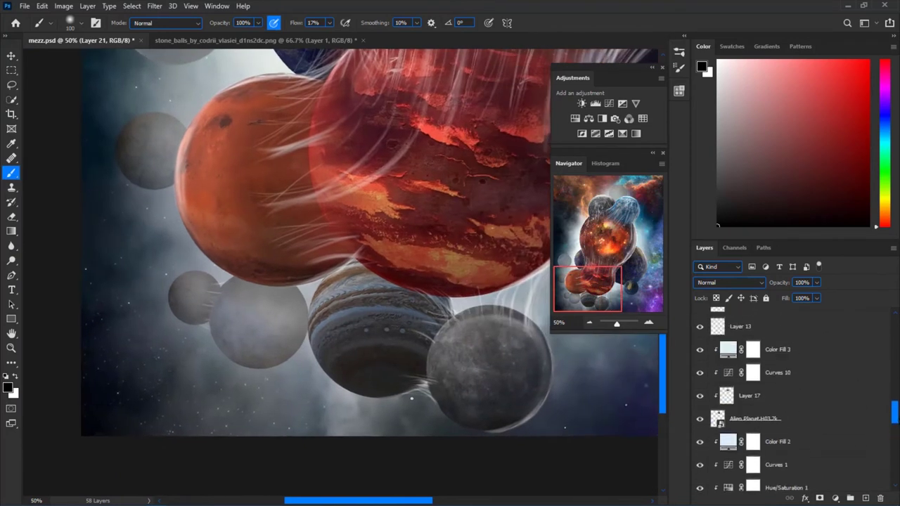
ctrl+click(422, 345)
key(ctrl+shift+alt+n)
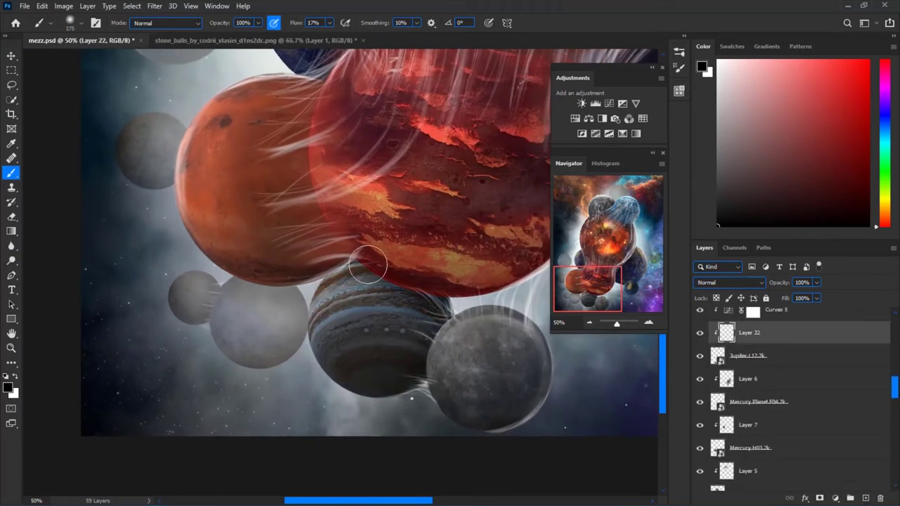
Clip new Layer 23 to the Alien Planet.H03.2k-1 layer, with a 400 px brush
key(bracketright)
key(ctrl+0)
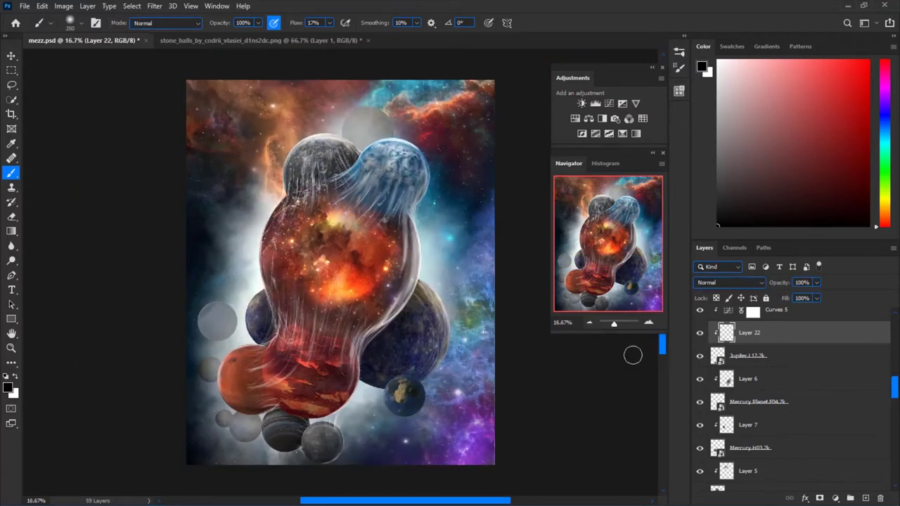
key(v)
key(b)
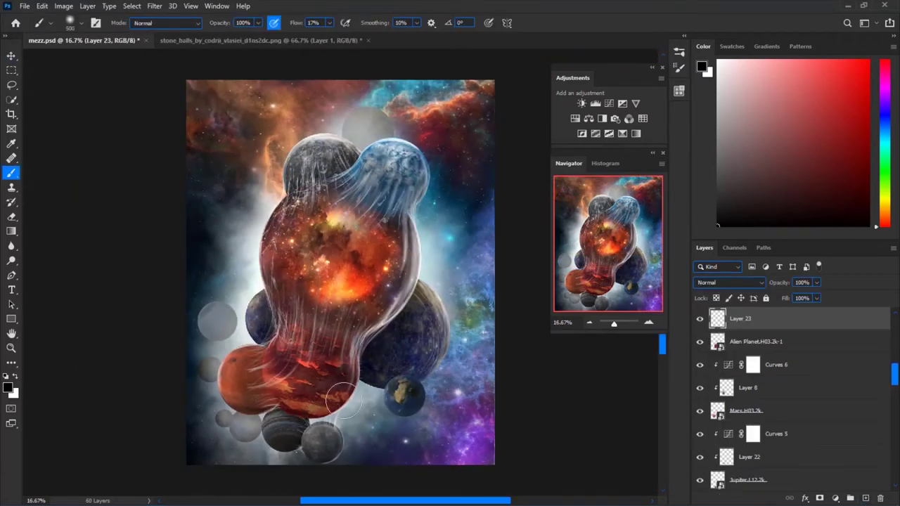
alt+click(758, 325)
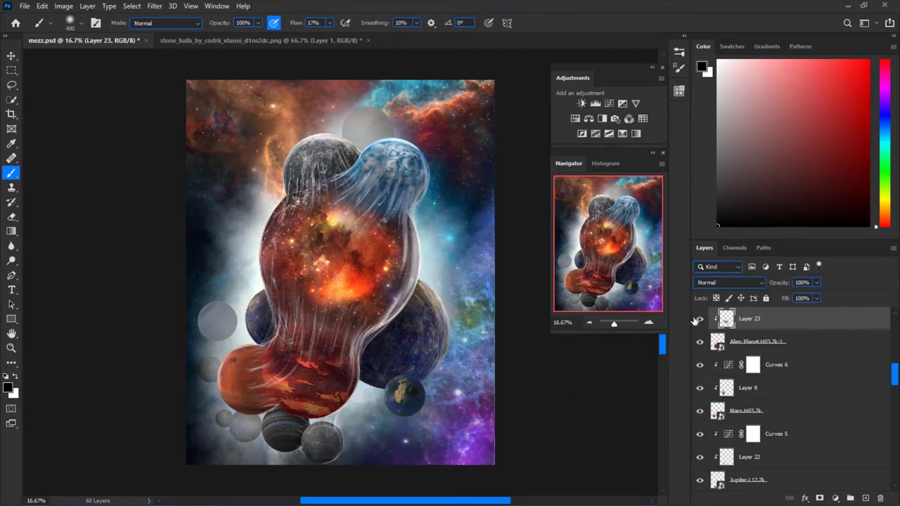
ctrl+click(376, 374)
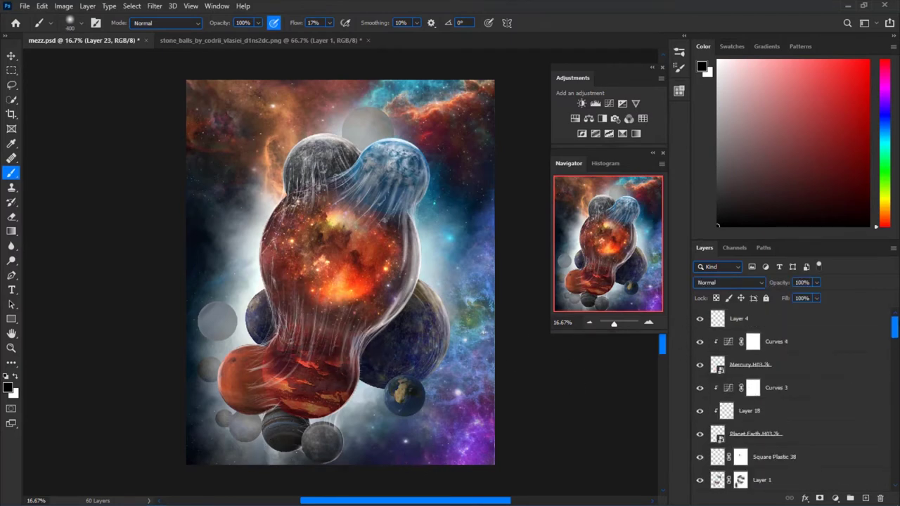
Paint white strands on Layer 4 with a 35 px brush
right_click(394, 273)
right_click(369, 326)
text(35)
key(Return)
scroll(329, 311, up, 5)
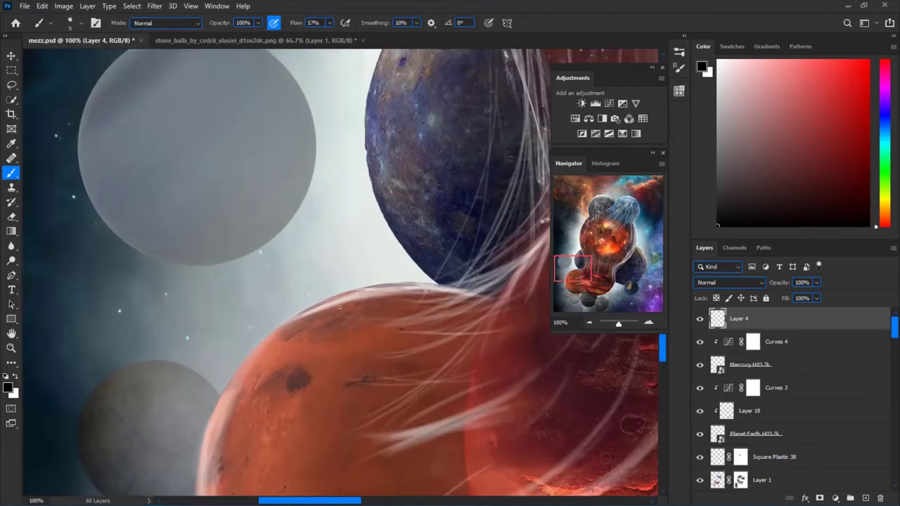
Switch to a 15 px brush and erase stray strand details
right_click(321, 309)
text(15)
key(Return)
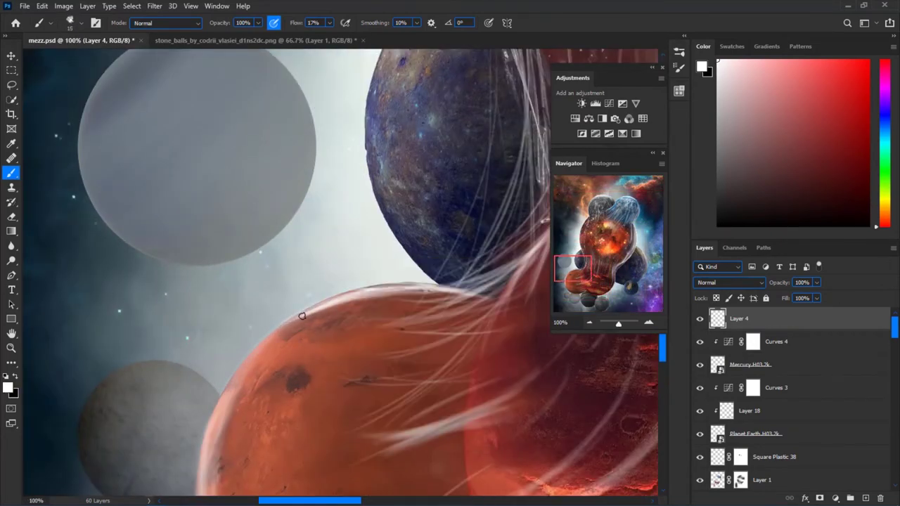
scroll(418, 284, down, 1)
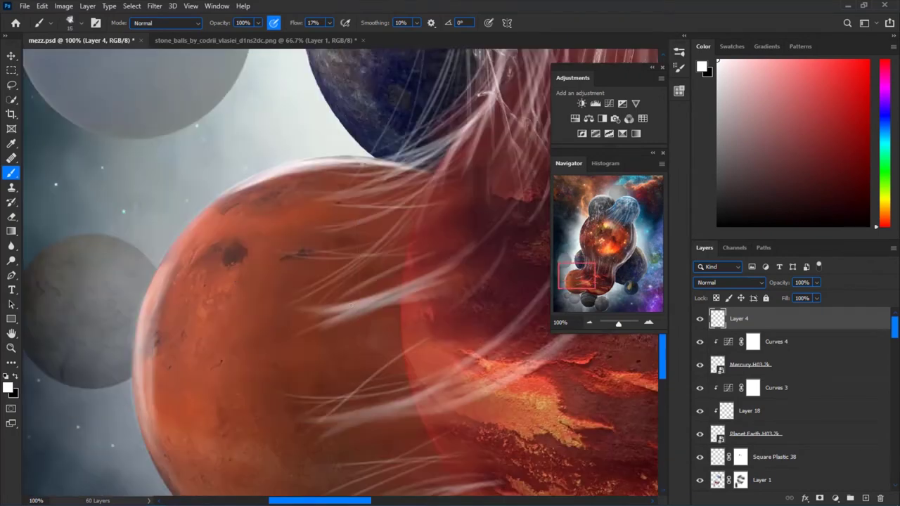
scroll(394, 304, down, 1)
key(e)
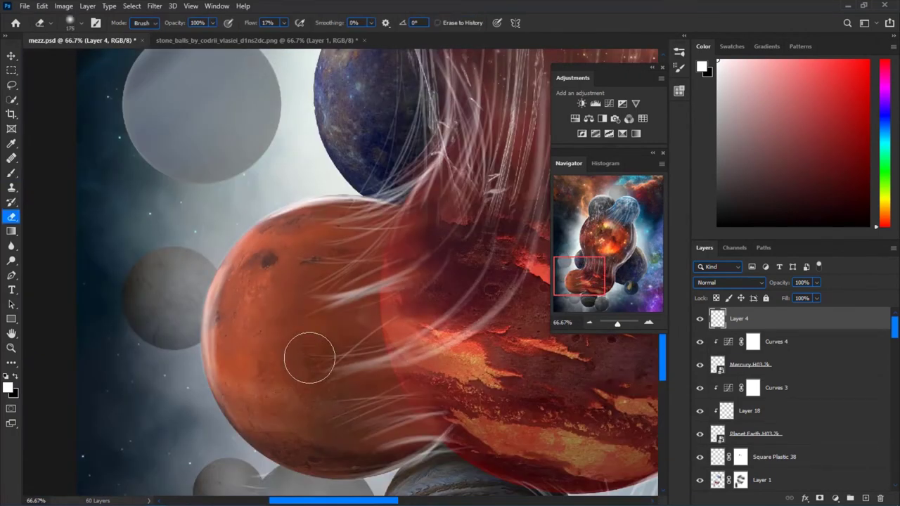
scroll(324, 296, down, 3)
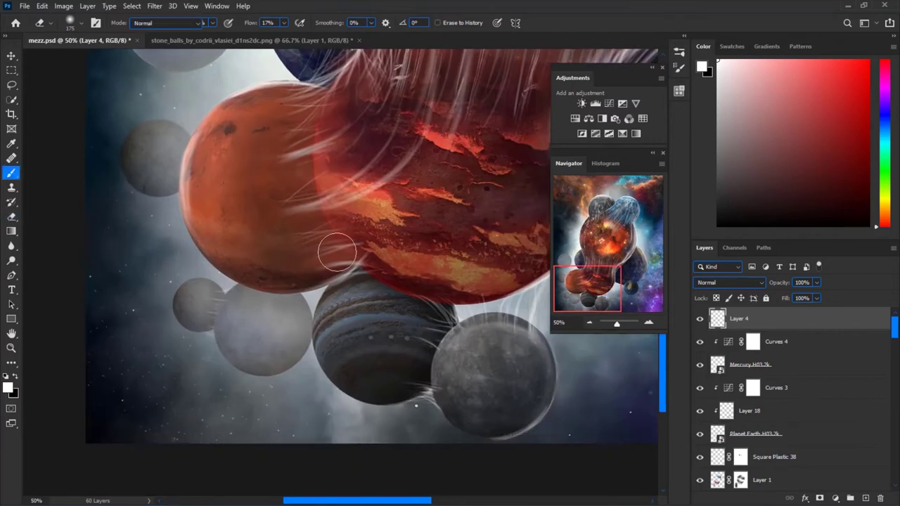
Paint fine white strands across the red planet and around the grey spheres
key(b)
scroll(312, 317, up, 3)
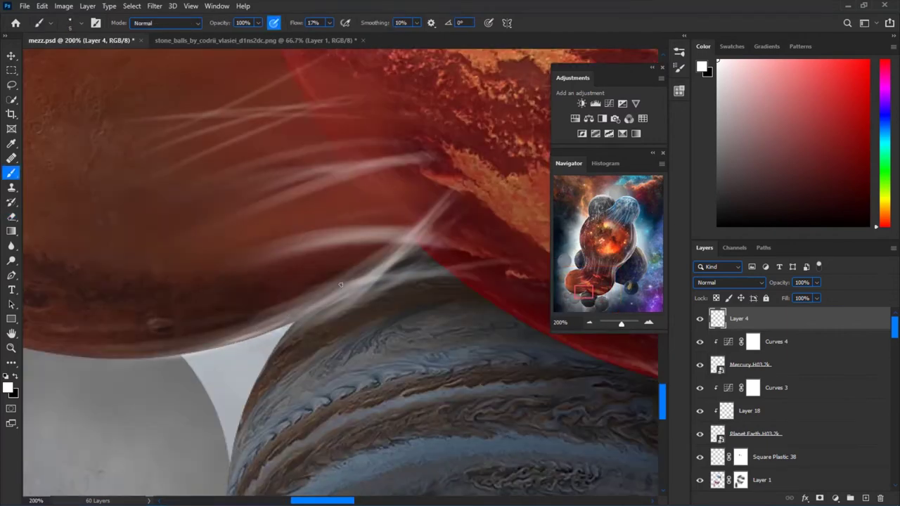
scroll(280, 325, down, 2)
scroll(360, 256, down, 1)
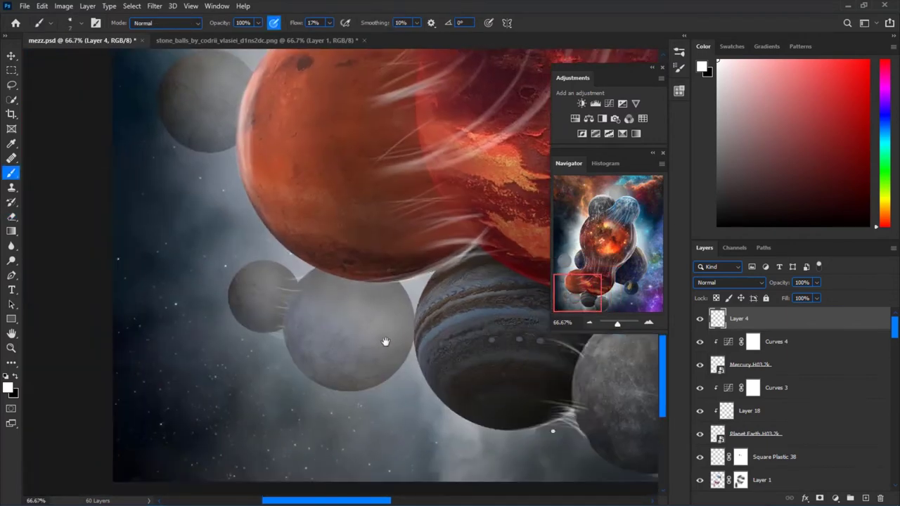
scroll(382, 342, up, 2)
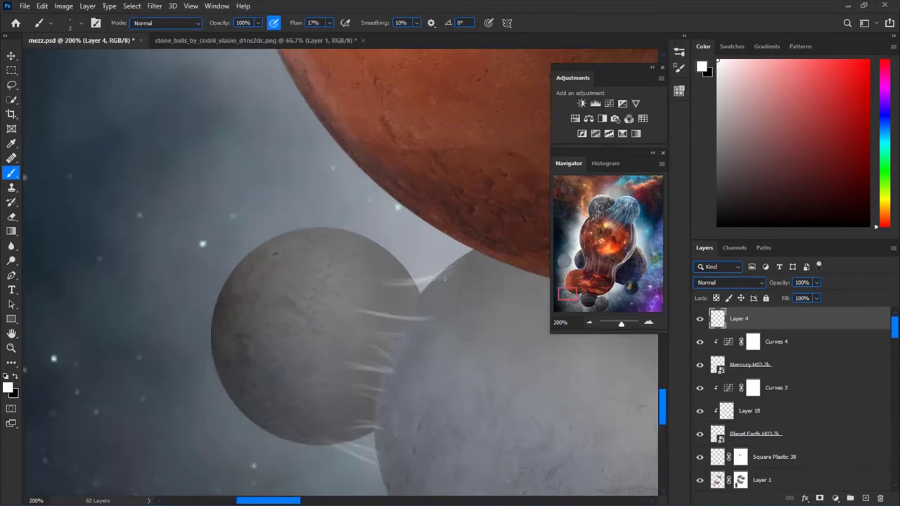
scroll(369, 456, down, 2)
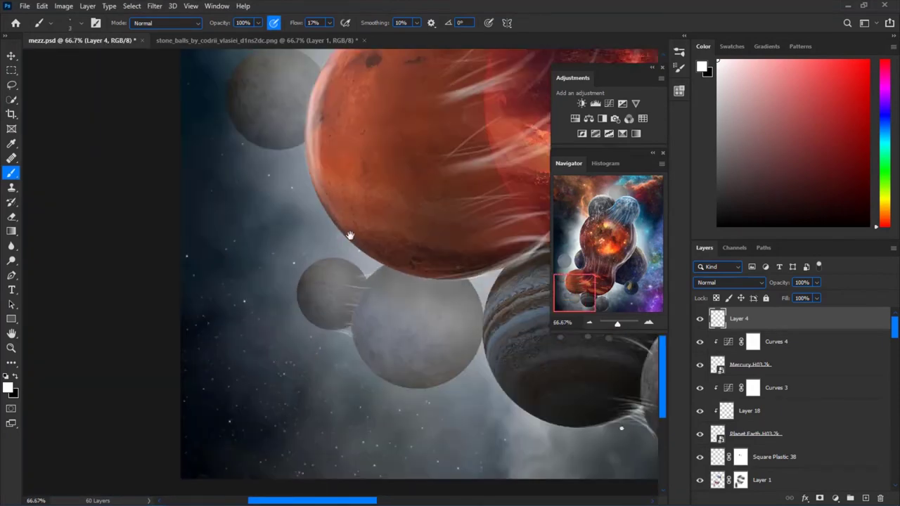
scroll(350, 235, up, 1)
scroll(379, 295, up, 1)
scroll(360, 375, up, 2)
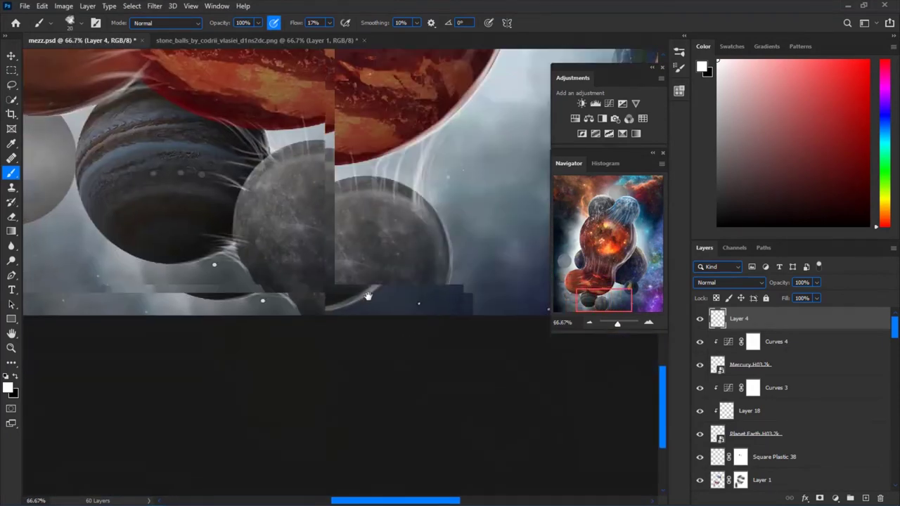
Alternate painting and erasing white strands along the grey planet's rim
key(e)
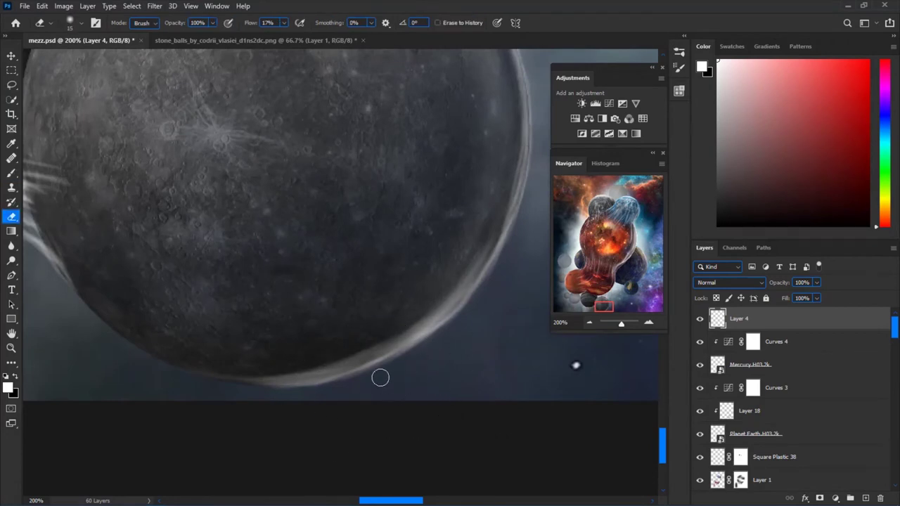
key(b)
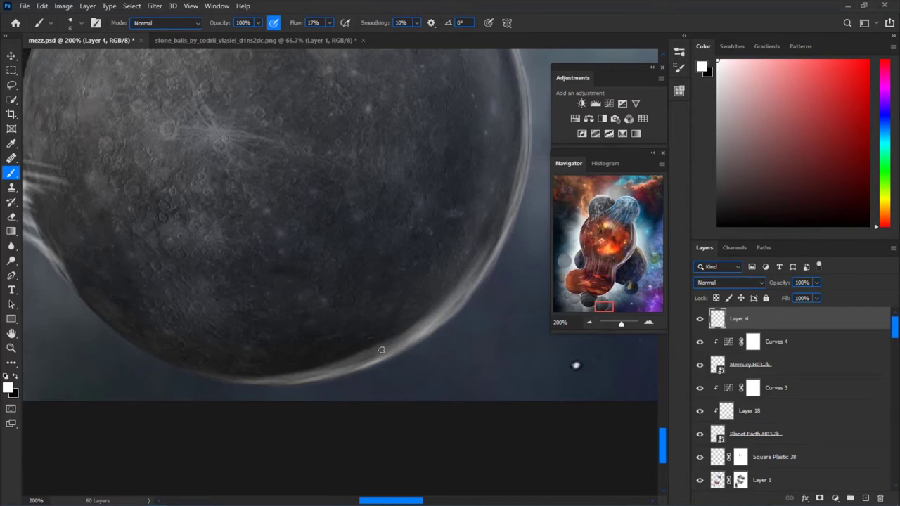
key(e)
drag(496, 241, 344, 322)
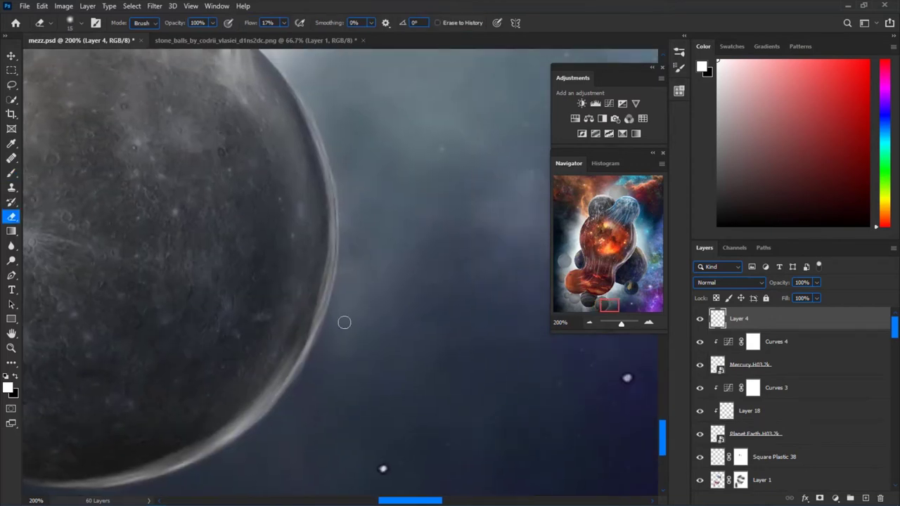
key(b)
mouse_move(333, 204)
mouse_down()
mouse_move(326, 302)
mouse_move(310, 353)
mouse_up()
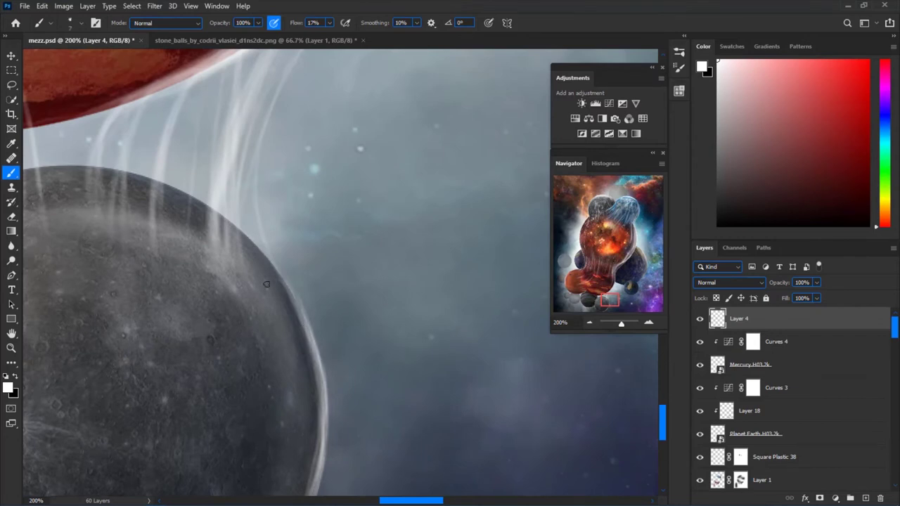
drag(297, 317, 217, 346)
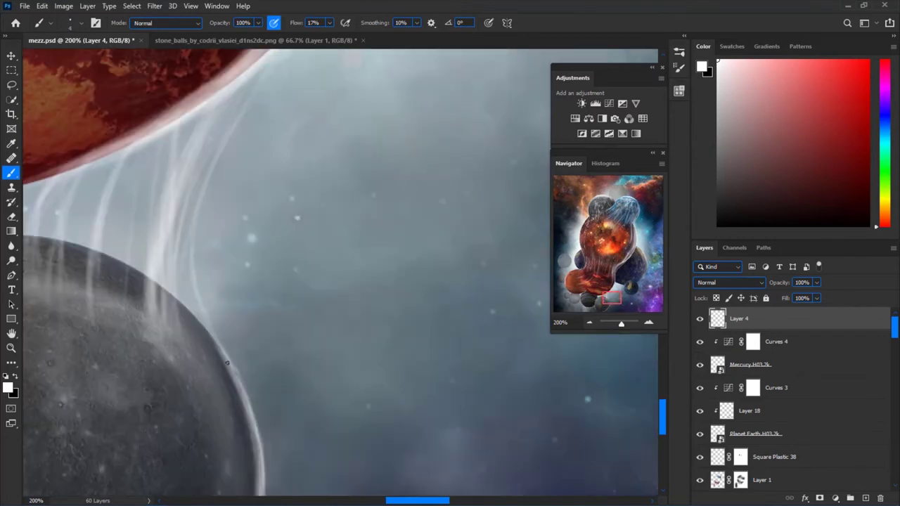
Touch up strands linking the red planet's lower edge to the grey sphere
key(ctrl+minus)
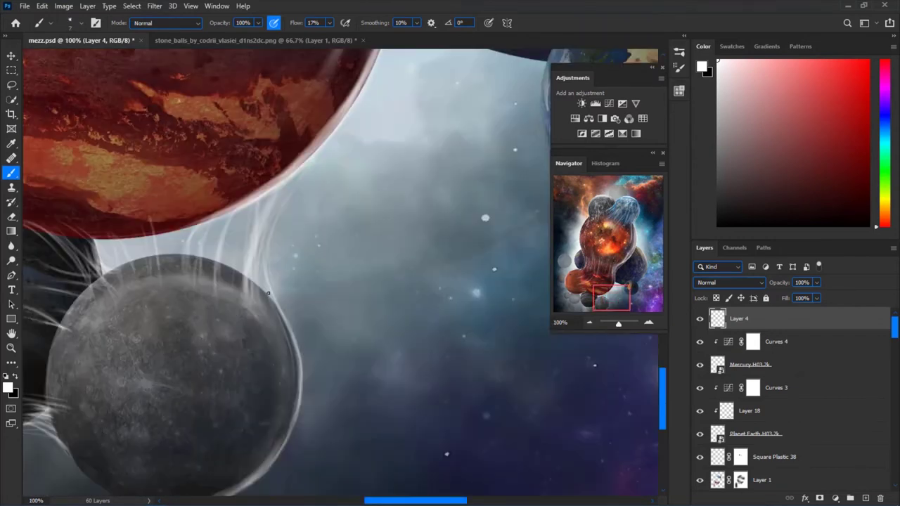
key(ctrl+minus)
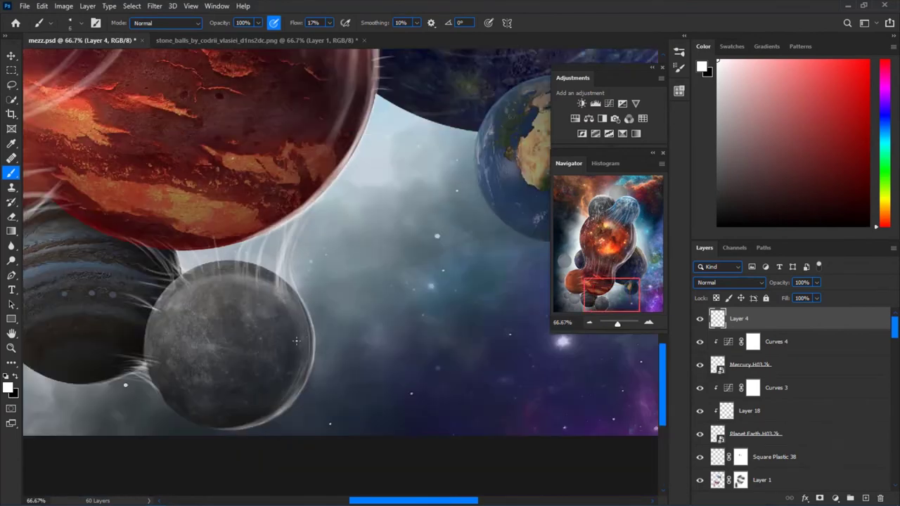
key(e)
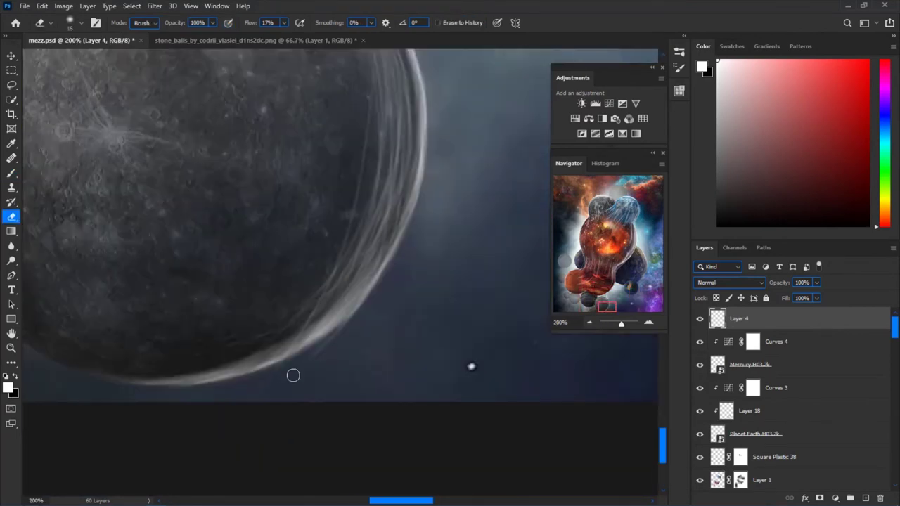
key(ctrl+minus)
key(ctrl+minus)
key(ctrl+minus)
scroll(327, 363, up, 5)
key(b)
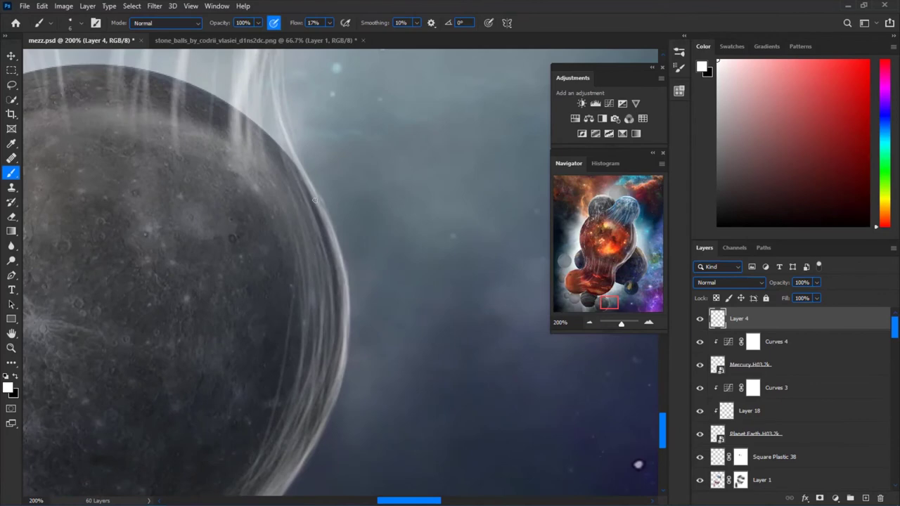
scroll(334, 255, down, 1)
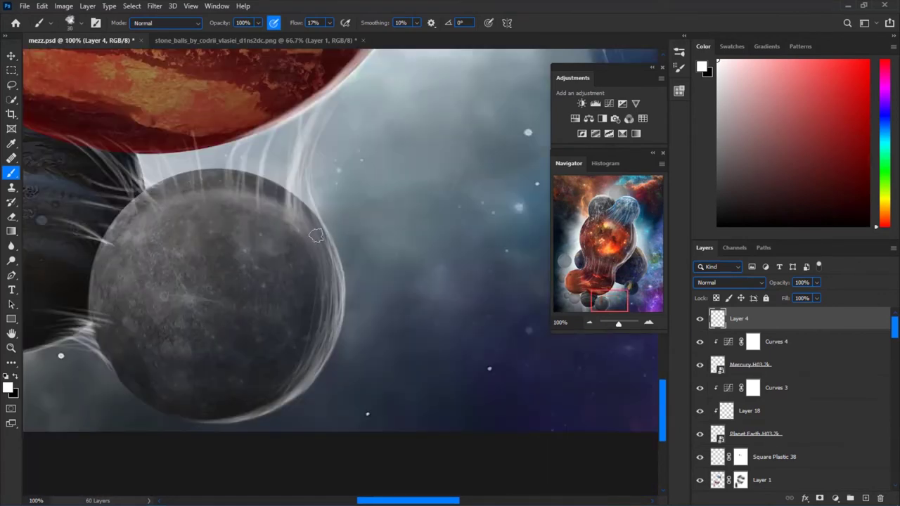
drag(346, 78, 327, 246)
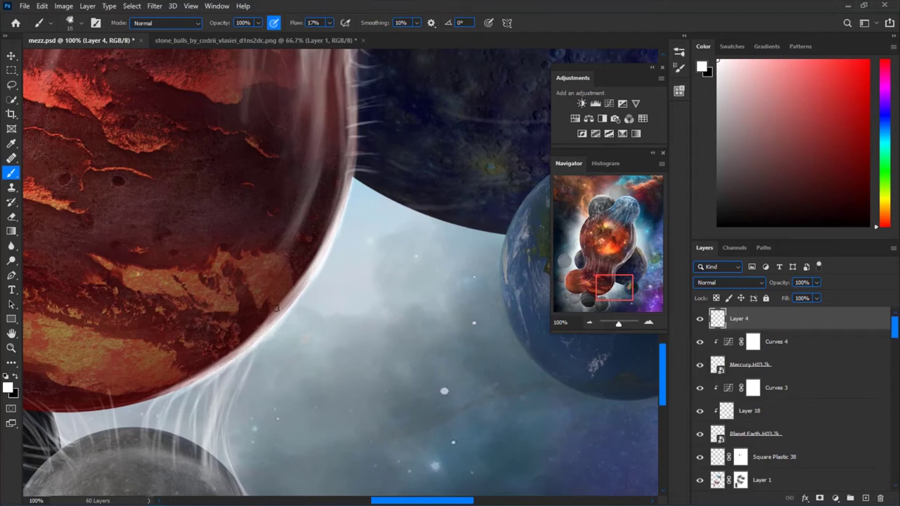
drag(237, 478, 253, 232)
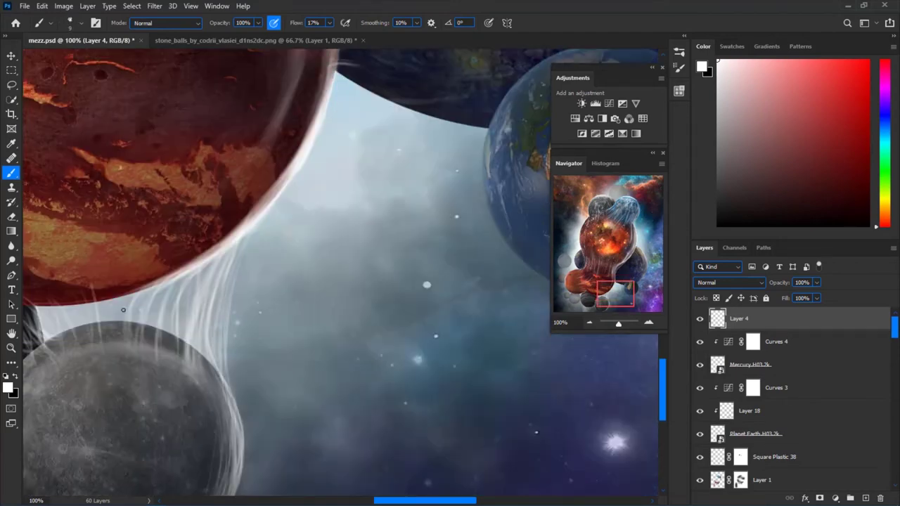
scroll(441, 187, down, 5)
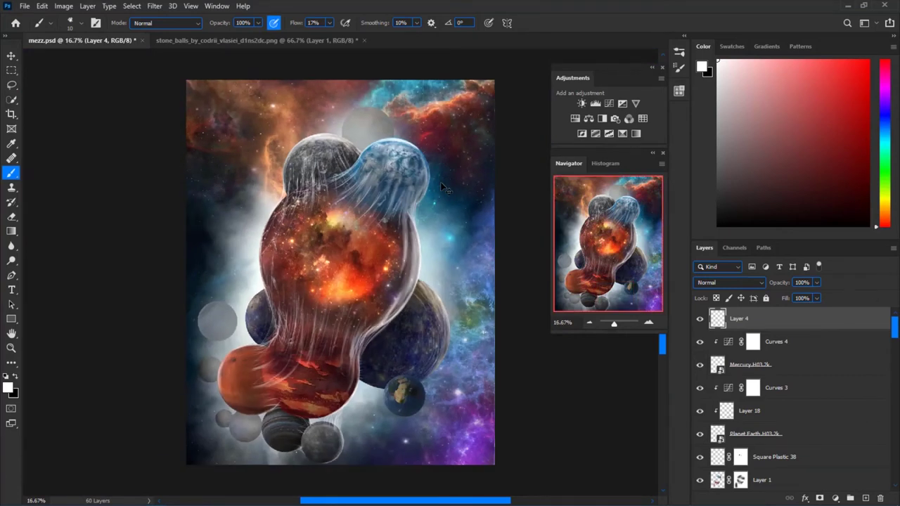
Duplicate Layer 14 with Curves 7 as a smaller grey sphere placed lower in the stack
key(v)
click(186, 419)
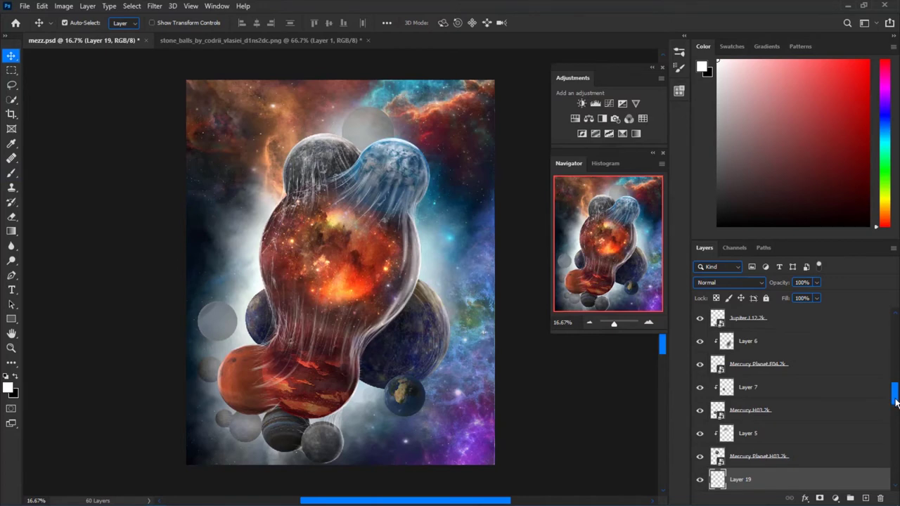
click(700, 389)
scroll(699, 408, down, 3)
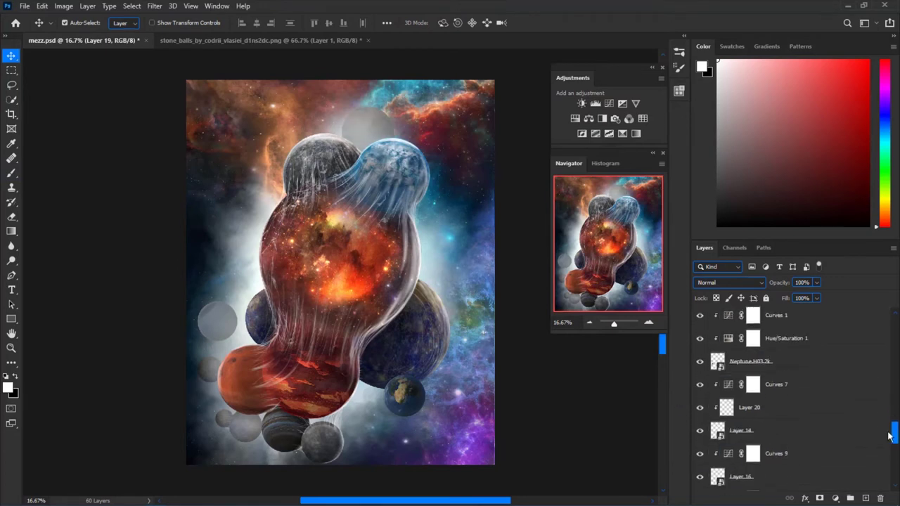
double_click(729, 383)
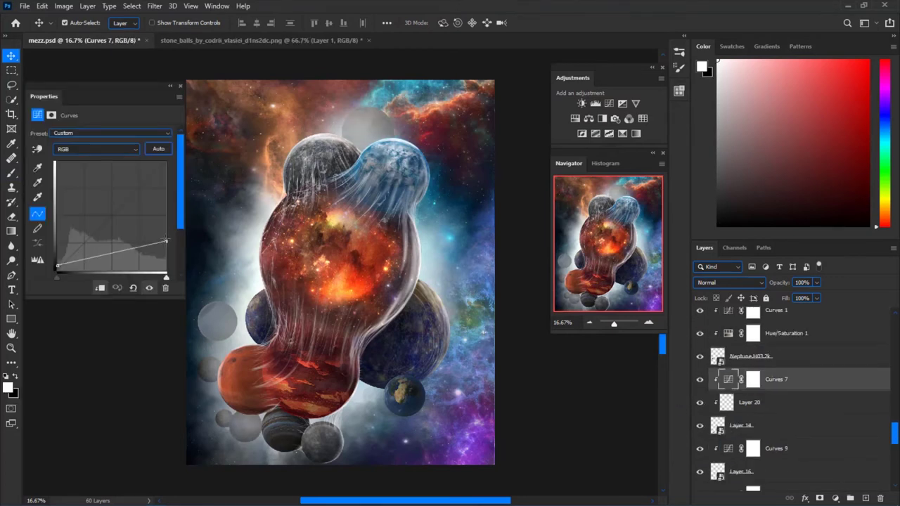
click(656, 404)
ctrl+click(726, 420)
key(ctrl+j)
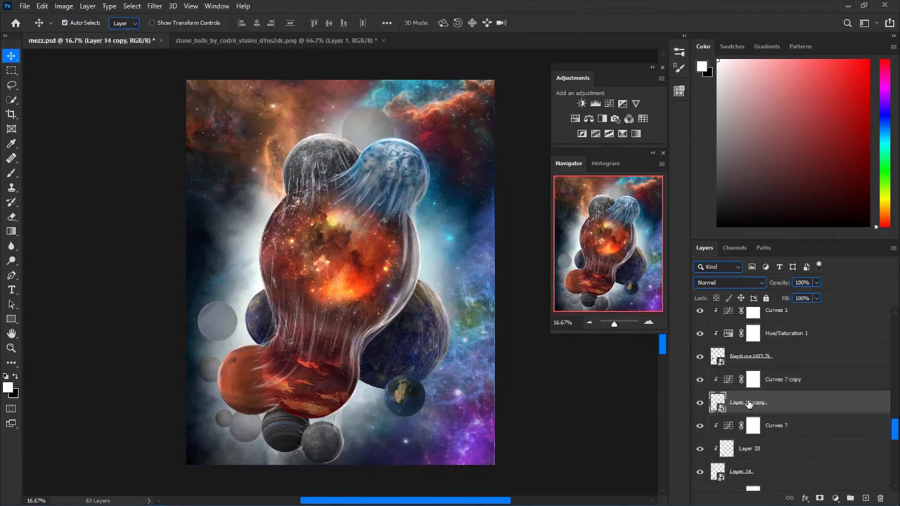
key(ctrl+t)
drag(225, 440, 214, 437)
key(Return)
key(ctrl+bracketleft)
key(ctrl+bracketleft)
key(ctrl+bracketleft)
key(ctrl+bracketleft)
key(ctrl+bracketleft)
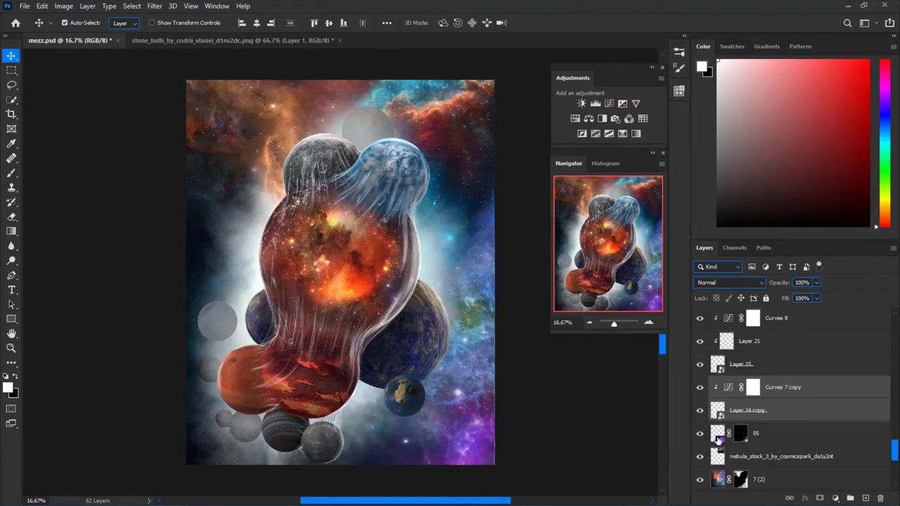
Shift the hue of nebula layer 05 toward green with Hue/Saturation
click(717, 433)
key(ctrl+u)
drag(391, 168, 380, 169)
key(Return)
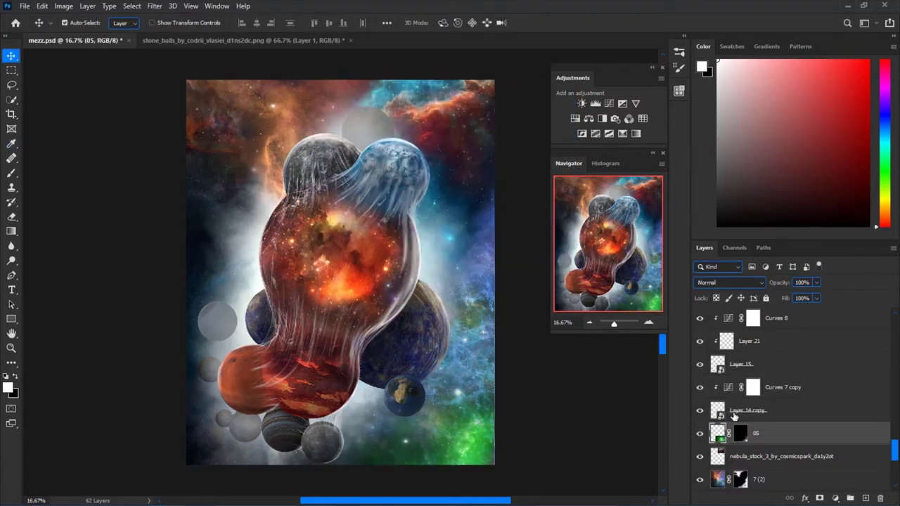
Duplicate Layer 14 copy and Curves 7 copy again as a second sphere copy
double_click(729, 387)
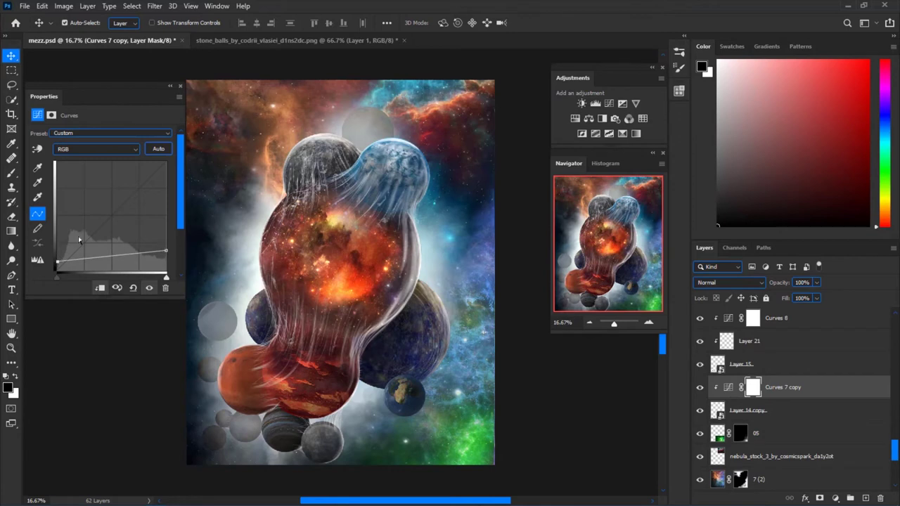
click(211, 440)
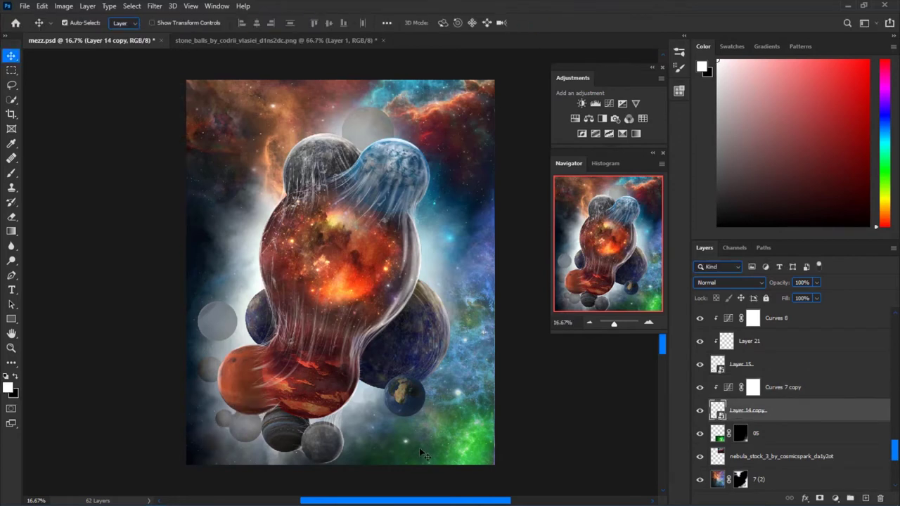
ctrl+click(783, 387)
key(ctrl+j)
key(ctrl+t)
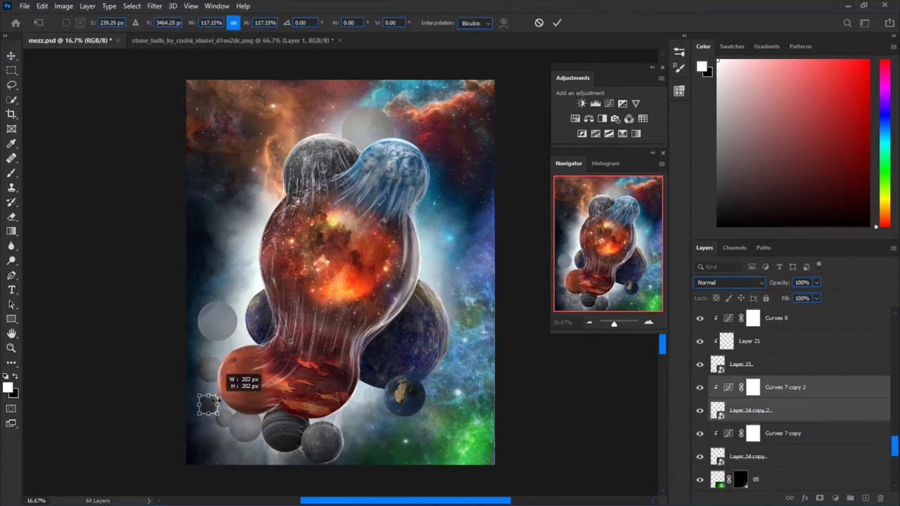
click(557, 23)
Resize and reposition Layer 14 copy 2 as a small sphere
double_click(729, 388)
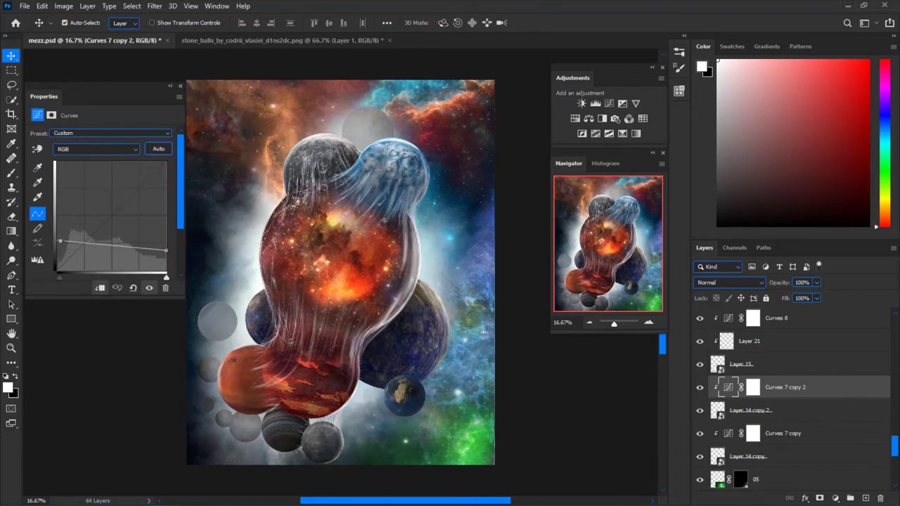
click(241, 288)
click(745, 409)
key(ctrl+t)
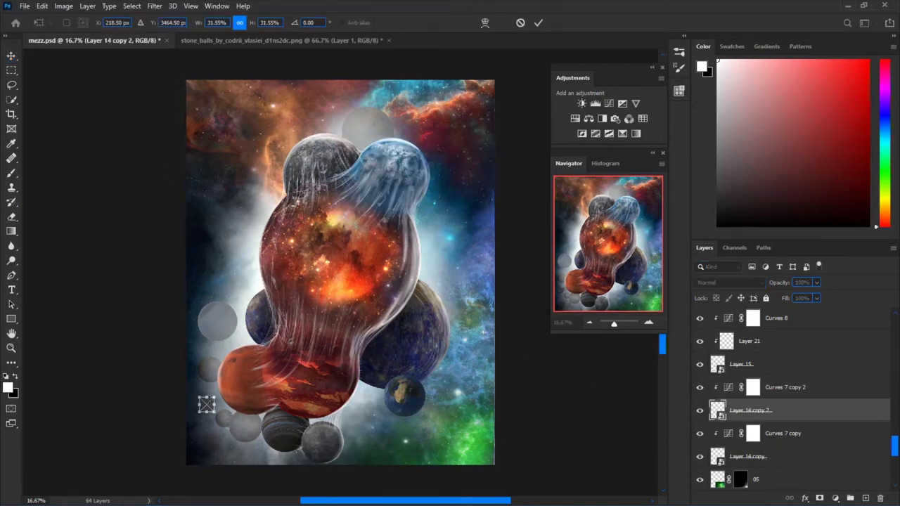
key(ctrl+plus)
drag(321, 318, 404, 258)
key(Return)
key(ctrl+minus)
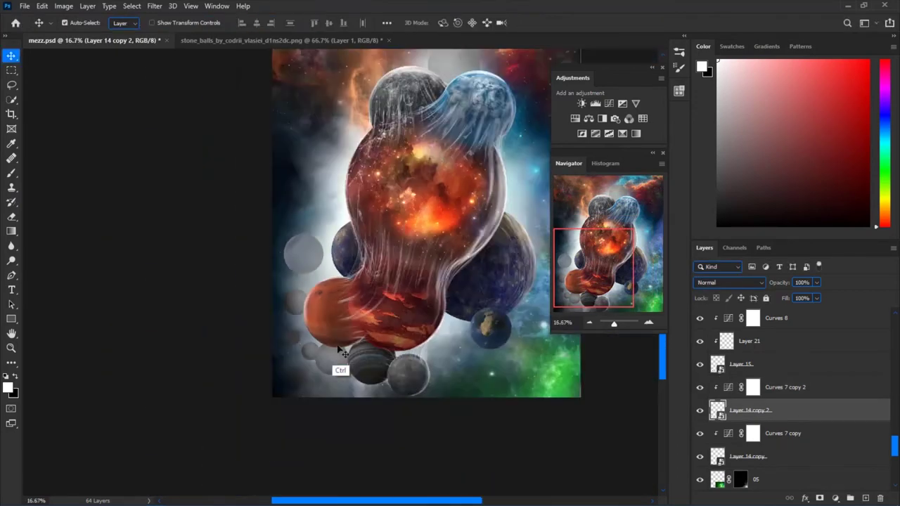
Review the Hue/Saturation 1 and Curves 1 adjustments near Layer 13
click(218, 325)
key(e)
key(v)
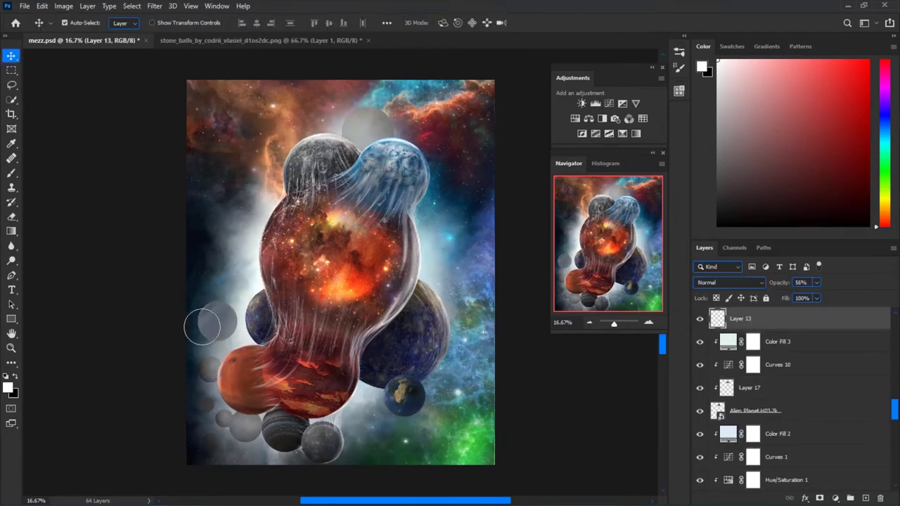
click(243, 355)
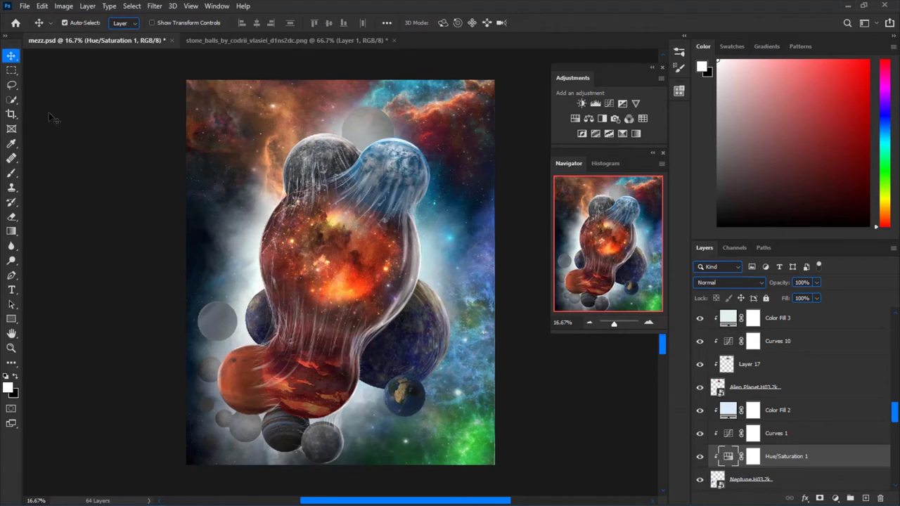
double_click(729, 433)
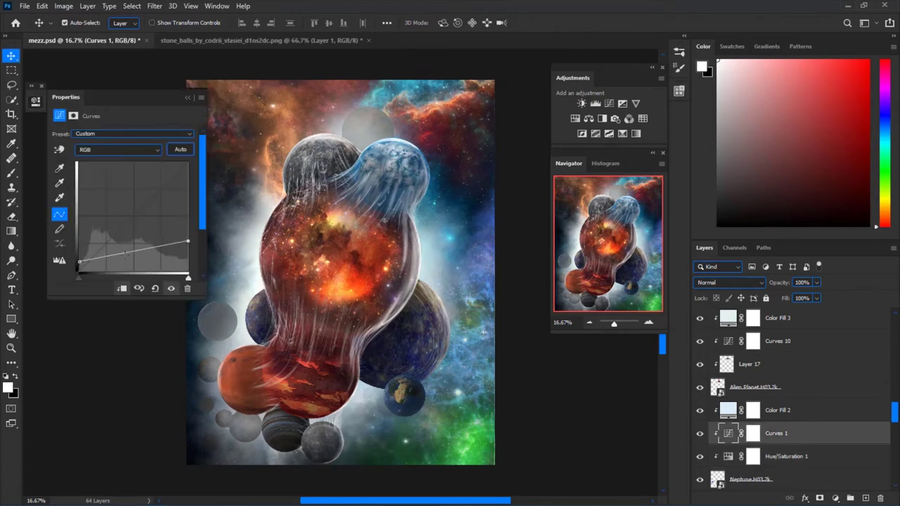
click(169, 89)
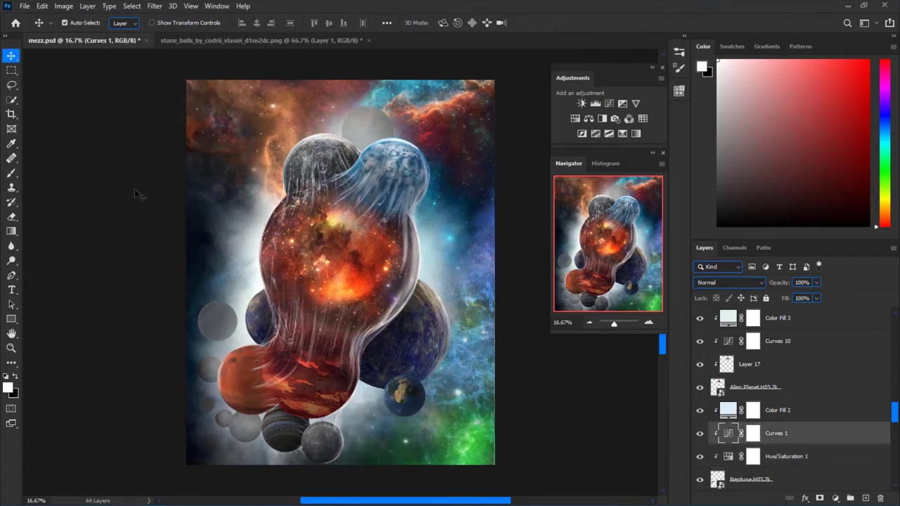
Rotate Neptune by about -42° and save mezz.psd
click(217, 320)
key(ctrl+t)
drag(282, 281, 250, 312)
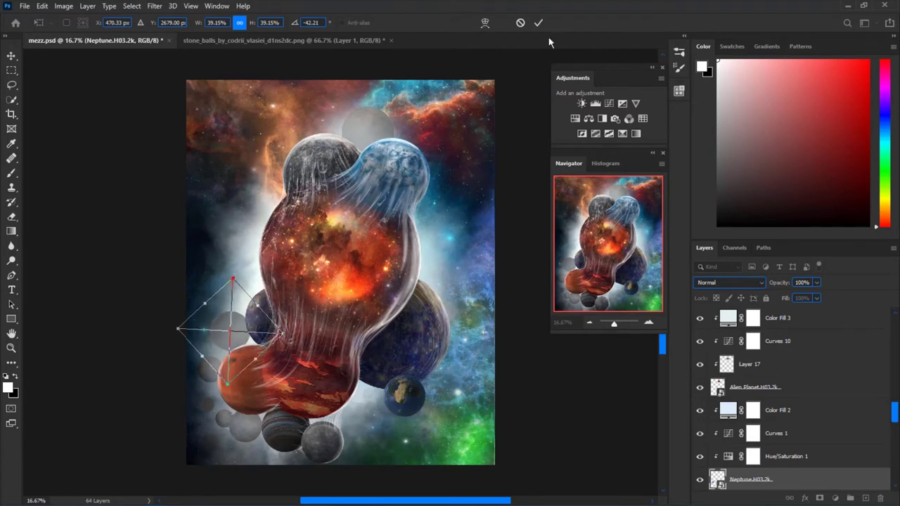
key(Return)
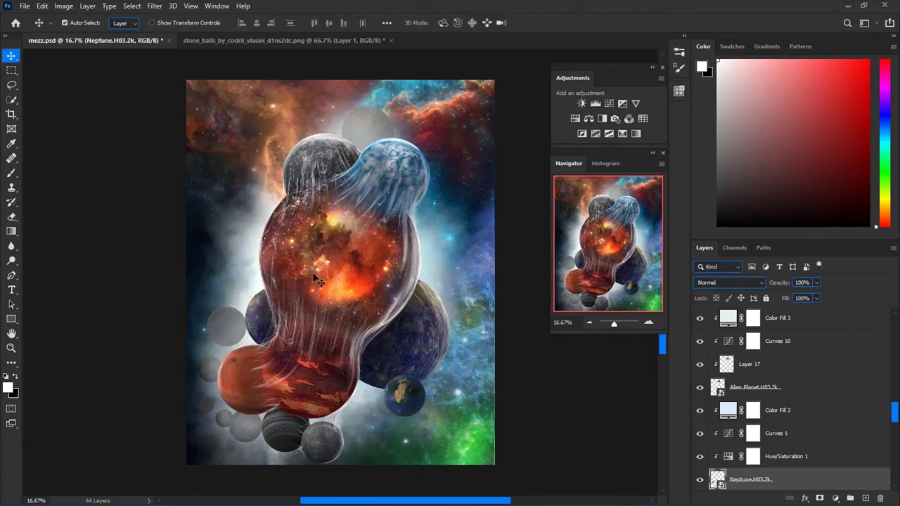
key(ctrl+minus)
key(ctrl+s)
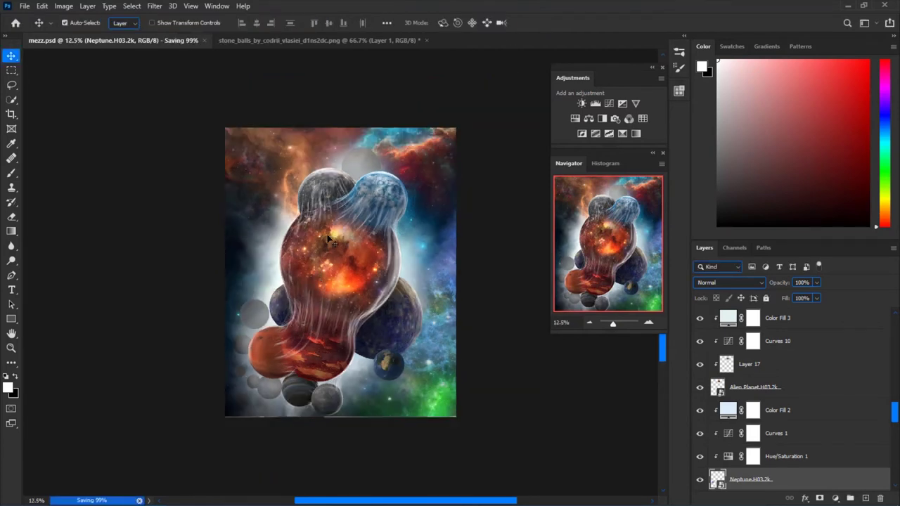
Close the stone balls image without saving its changes
click(426, 40)
click(443, 195)
scroll(794, 394, up, 10)
click(773, 318)
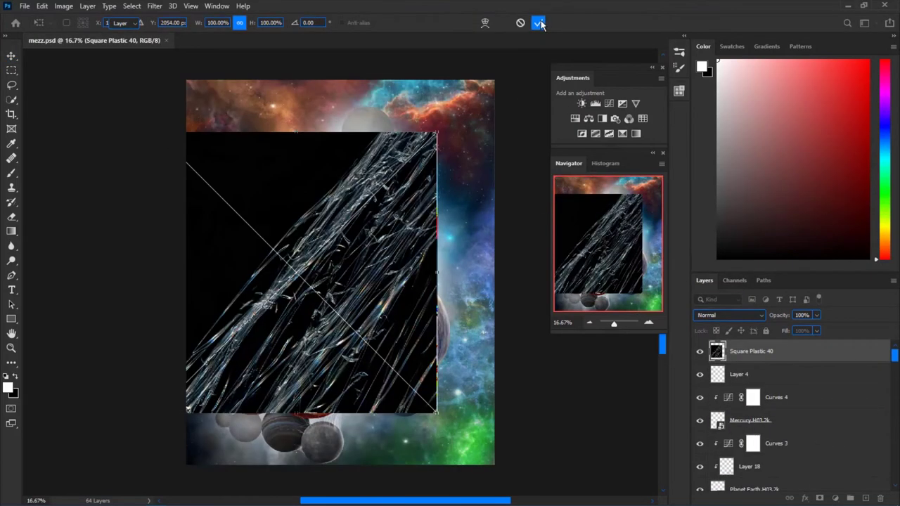
Place Square Plastic 40 in Screen mode, scaled to about 33% and rotated 46°
click(539, 24)
key(alt+shift+s)
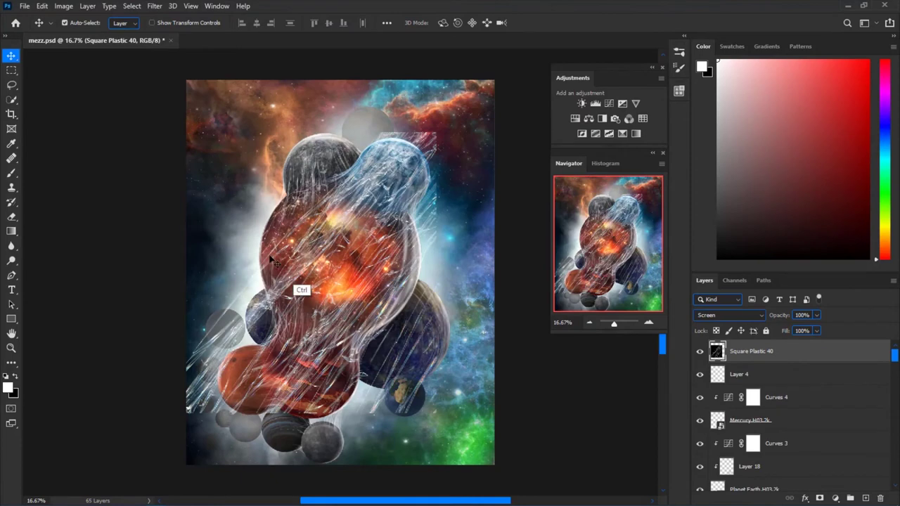
key(ctrl+t)
drag(438, 415, 354, 330)
key(ctrl+plus)
key(ctrl+plus)
drag(373, 141, 337, 211)
drag(232, 392, 231, 347)
Warp the plastic strand texture to bend around the lower red planet
right_click(263, 116)
click(288, 211)
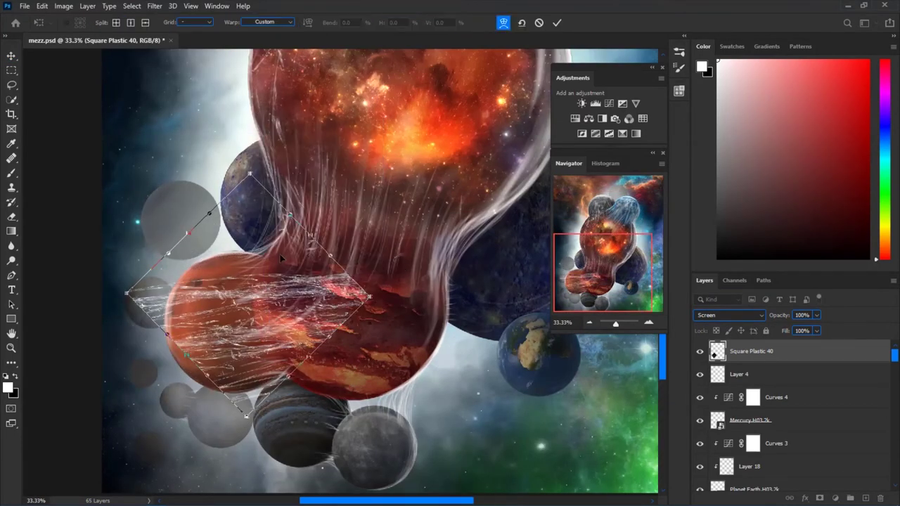
drag(232, 310, 250, 260)
drag(127, 293, 128, 236)
mouse_move(369, 297)
mouse_down()
mouse_move(354, 239)
mouse_move(287, 324)
mouse_up()
click(556, 22)
Add a black layer mask and paint white to reveal strands over the planet
key(ctrl+plus)
click(820, 498)
key(b)
right_click(249, 289)
key(Escape)
key(ctrl+i)
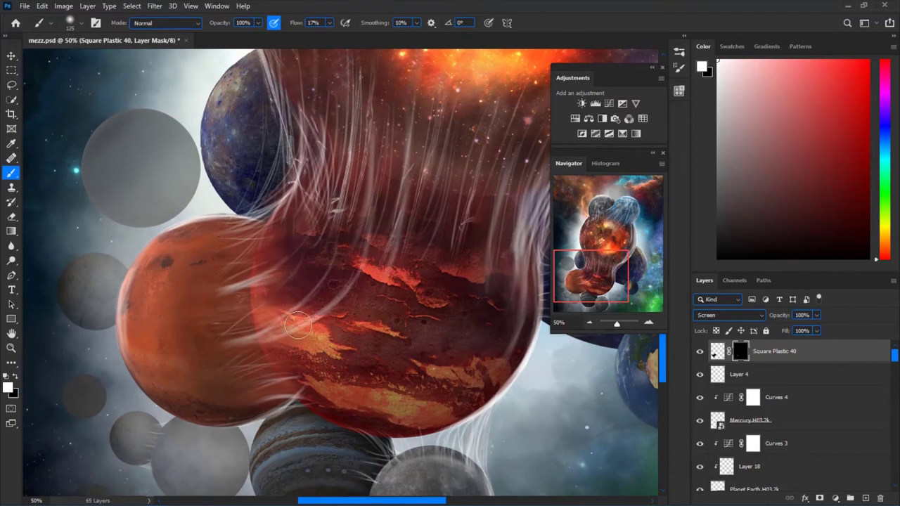
key(ctrl+z)
key(ctrl+shift+z)
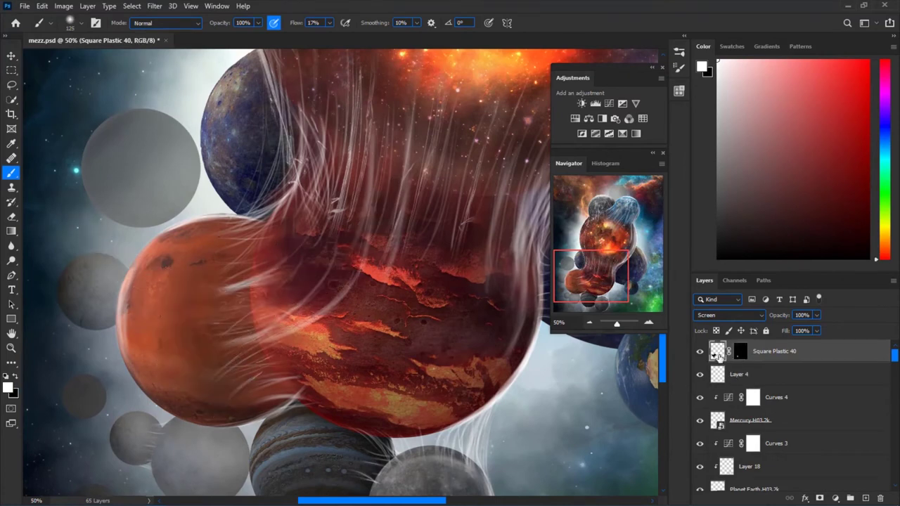
Duplicate the masked strand layer and rotate the copy about 12 degrees into place
key(ctrl+j)
shift+click(741, 351)
key(ctrl+t)
drag(232, 267, 271, 223)
drag(380, 366, 403, 296)
drag(281, 278, 294, 267)
key(Return)
shift+click(741, 351)
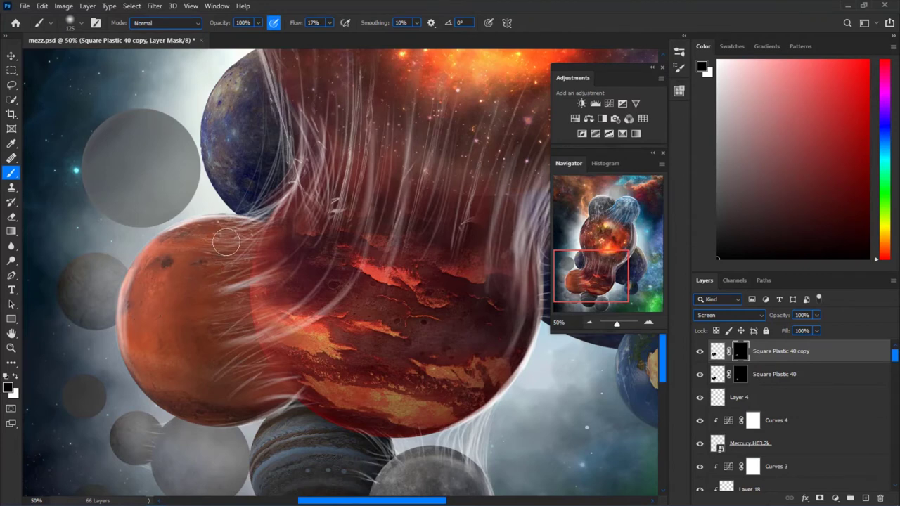
key(ctrl+minus)
key(ctrl+minus)
key(ctrl+plus)
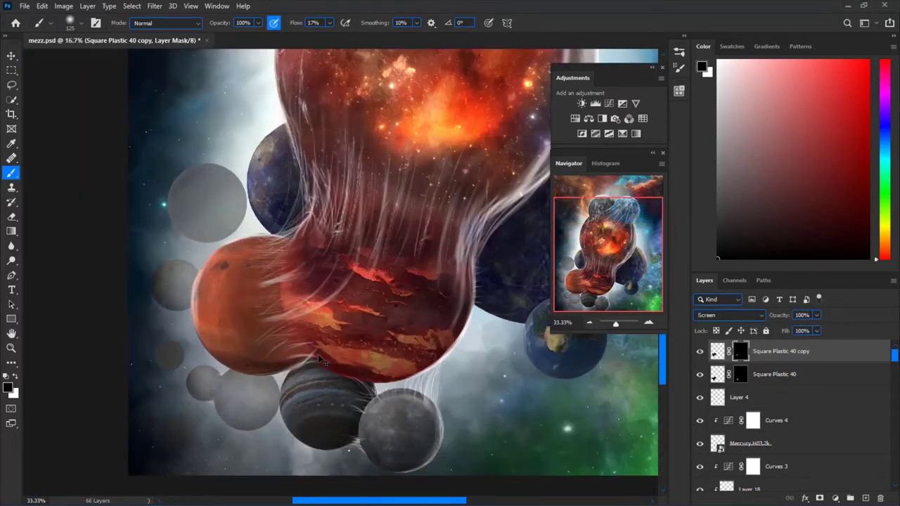
key(alt+bracketleft)
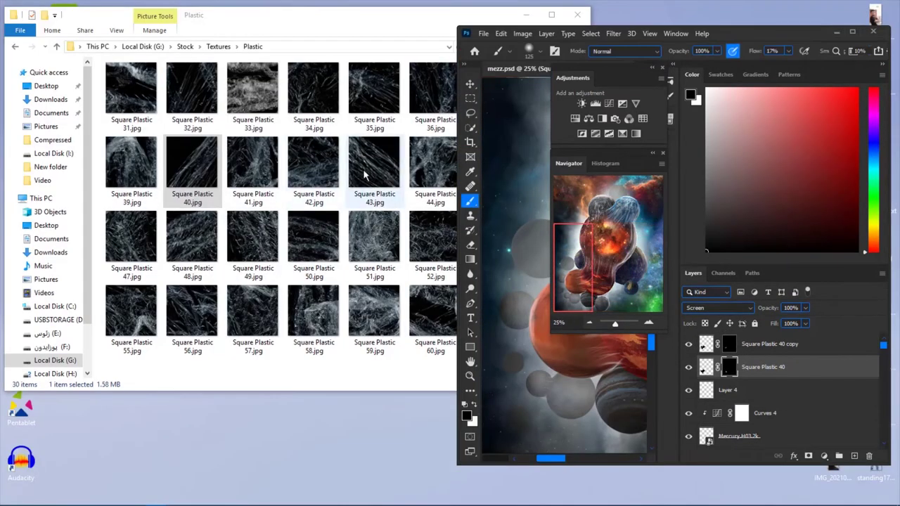
Scale the new Square Plastic 43 texture to half size and blend it in Screen mode
click(852, 33)
drag(382, 392, 299, 302)
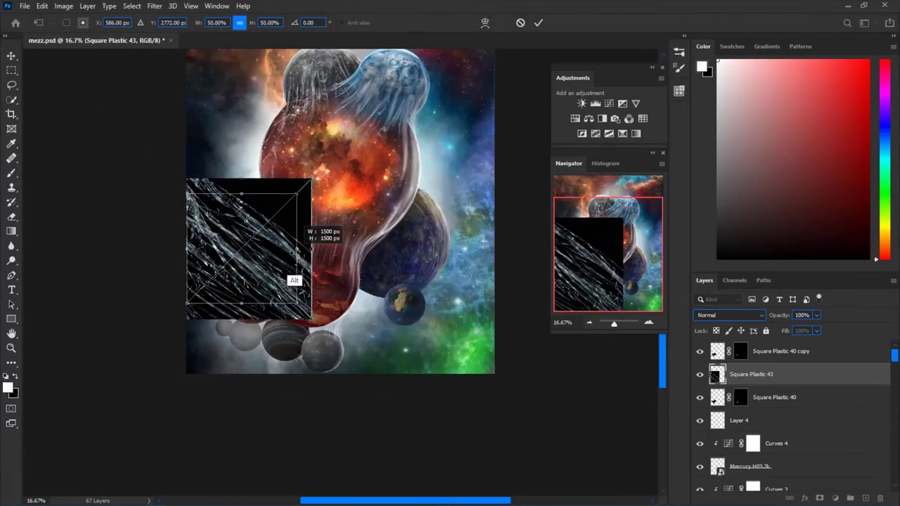
key(Return)
right_click(788, 376)
key(Escape)
key(ctrl+plus)
click(743, 314)
click(703, 318)
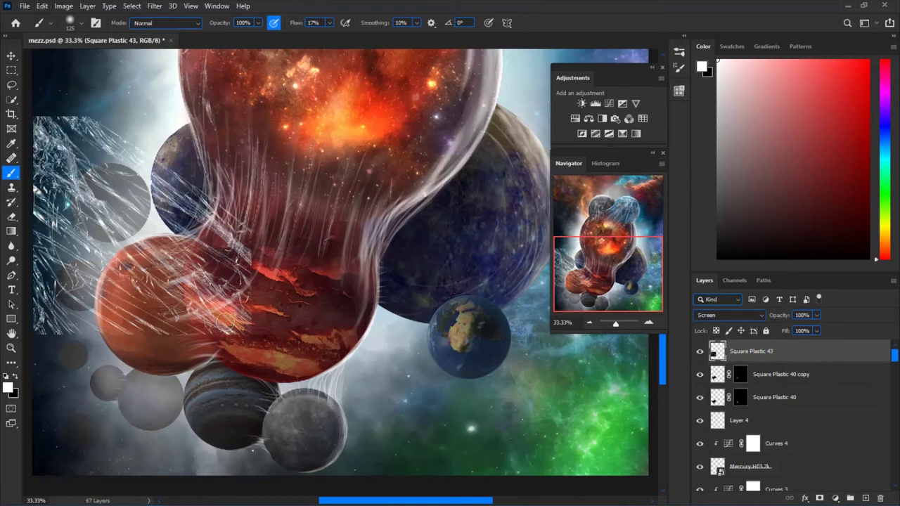
key(ctrl+plus)
Rotate, resize and warp the strands so they hug the red planet's left edge
key(ctrl+t)
drag(270, 252, 243, 182)
mouse_move(357, 287)
mouse_down()
mouse_move(272, 201)
mouse_move(281, 306)
mouse_up()
right_click(281, 305)
click(302, 393)
drag(181, 302, 154, 295)
drag(311, 172, 332, 149)
drag(307, 304, 364, 293)
drag(244, 260, 211, 239)
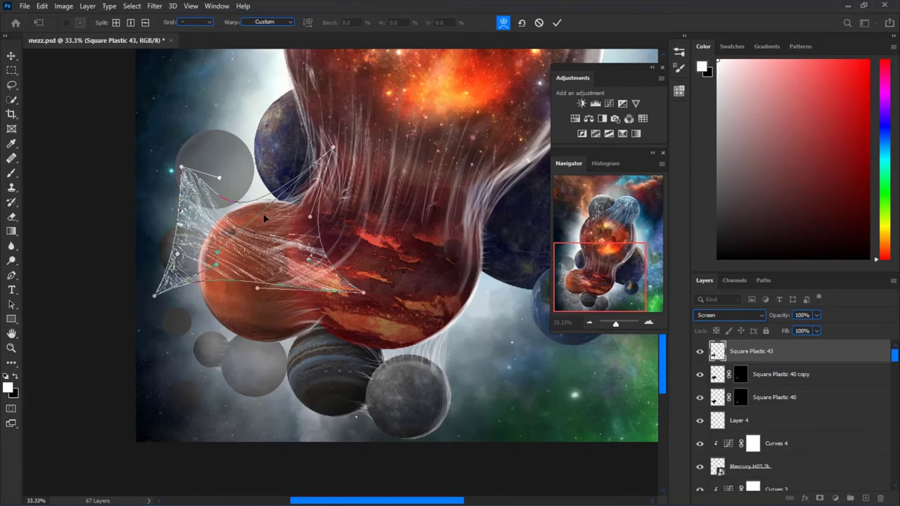
key(Return)
Shrink the strands, move them lower, and re-warp their corners around the planet
key(ctrl+plus)
key(ctrl+t)
drag(455, 204, 324, 203)
drag(239, 232, 239, 272)
right_click(239, 273)
click(264, 352)
drag(146, 178, 183, 130)
drag(145, 309, 133, 360)
drag(325, 246, 289, 257)
drag(325, 176, 305, 144)
drag(316, 281, 349, 217)
click(555, 23)
Add a black mask to Square Plastic 43 and brush to hide stray strands
key(b)
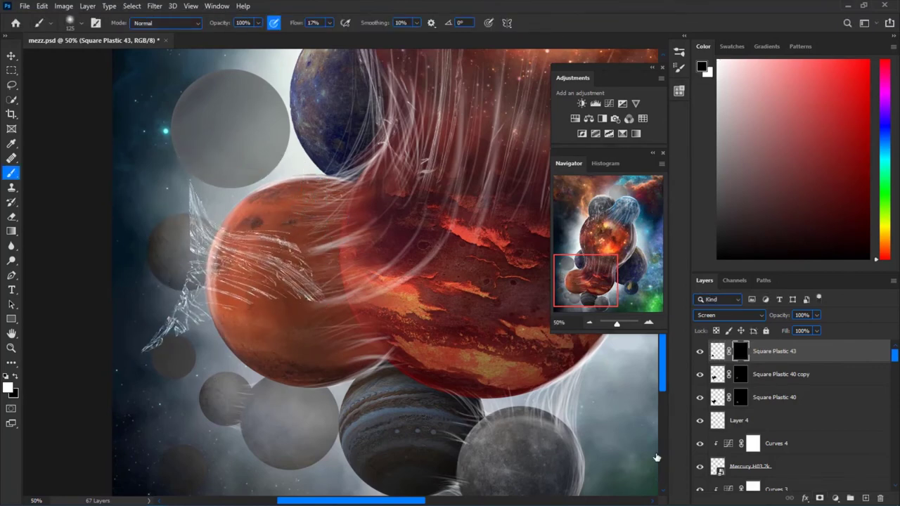
alt+click(820, 498)
key(ctrl+plus)
key(ctrl+plus)
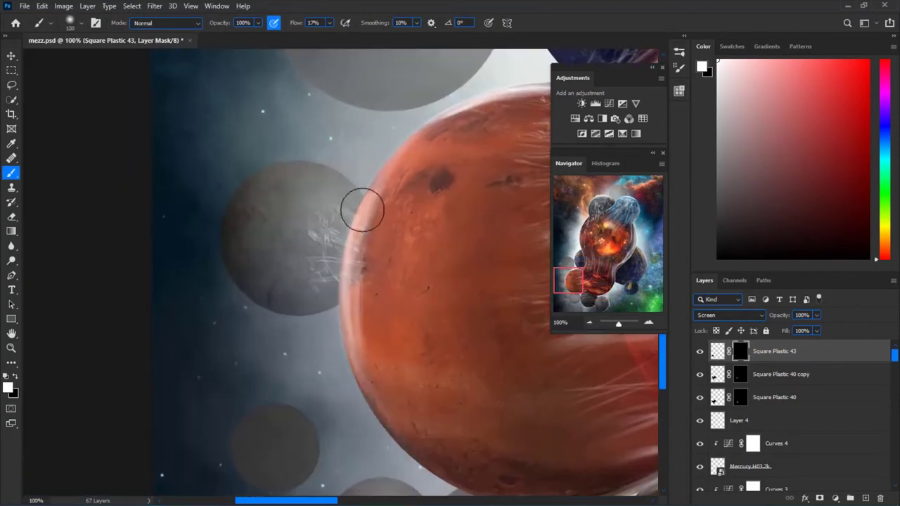
key(x)
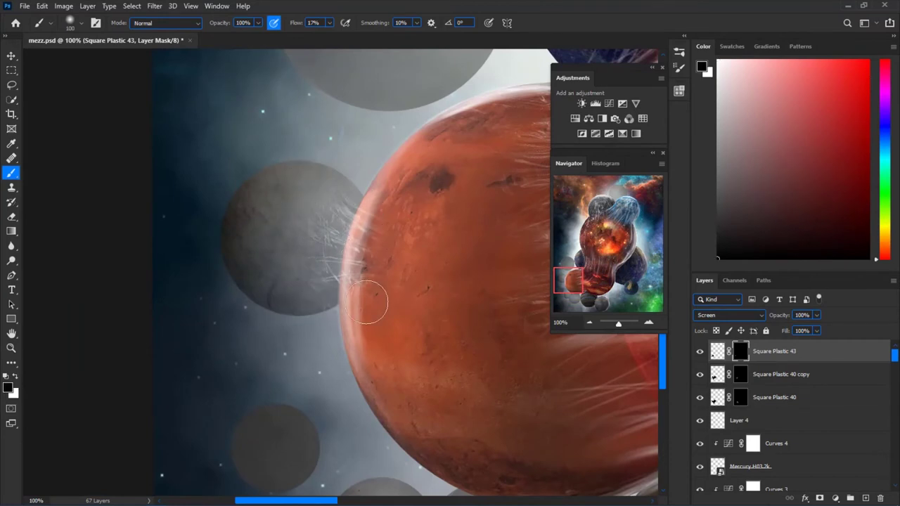
key(ctrl+minus)
scroll(588, 356, right, 3)
Set Square Plastic 40 copy and Square Plastic 40 to Color Dodge
click(729, 315)
click(719, 336)
click(780, 374)
click(729, 316)
click(711, 328)
key(ctrl+minus)
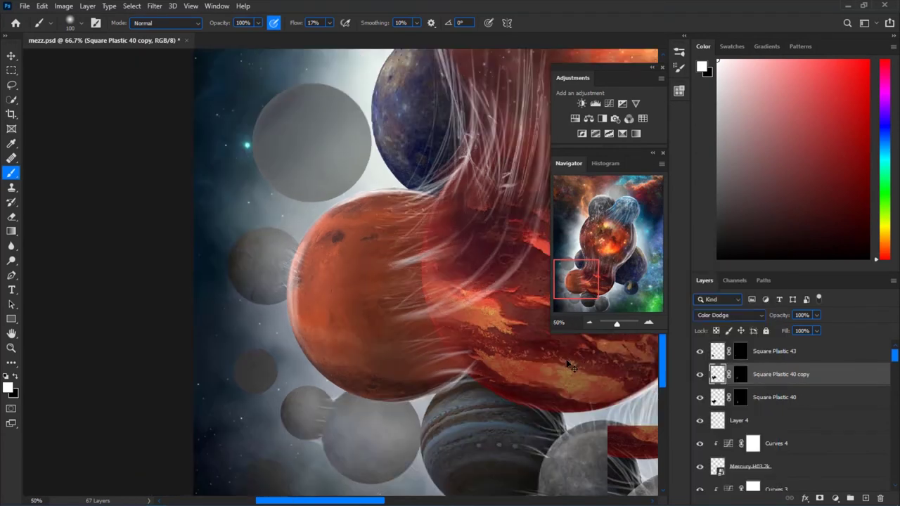
key(ctrl+minus)
key(ctrl+minus)
click(700, 398)
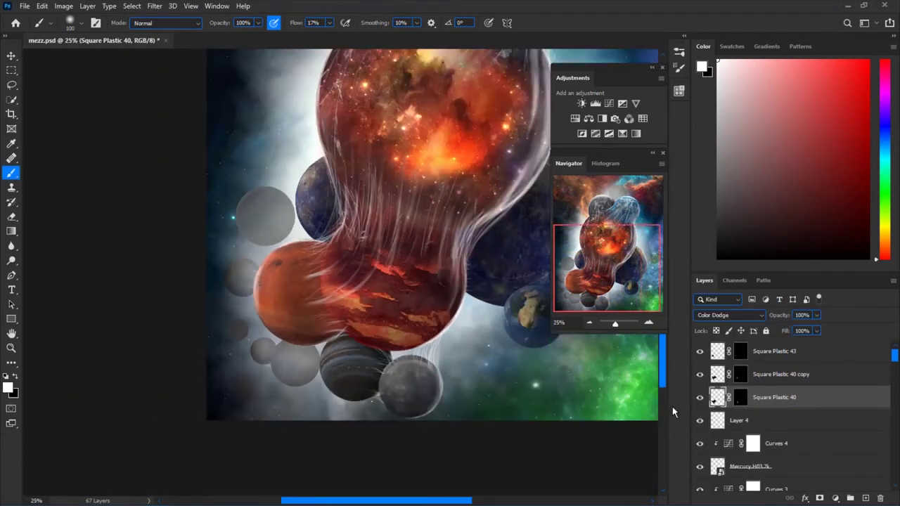
key(ctrl+plus)
key(ctrl+minus)
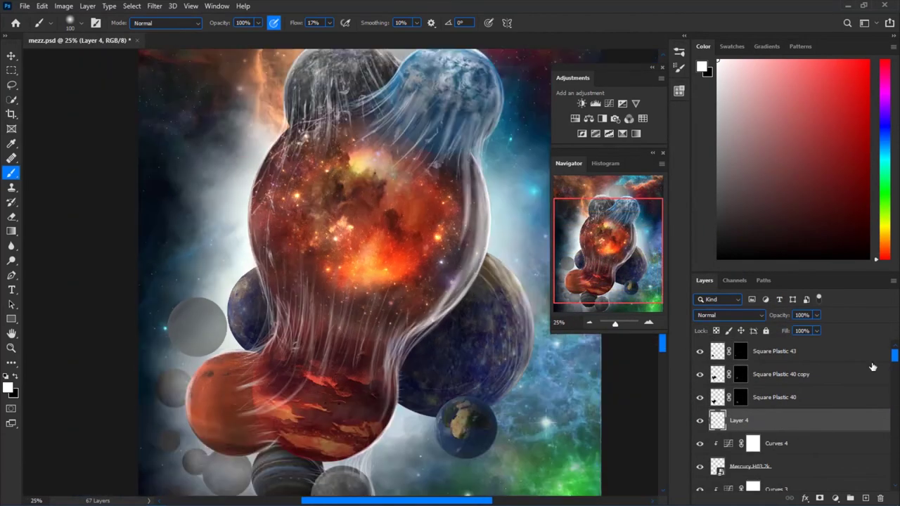
mouse_move(894, 355)
mouse_down()
mouse_move(895, 371)
mouse_move(889, 349)
mouse_up()
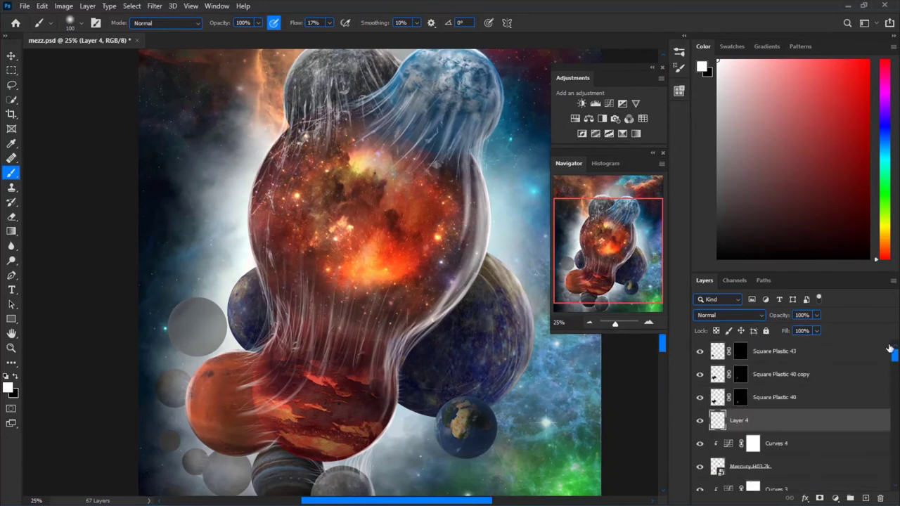
Set Square Plastic 38 to Color Dodge blending
key(v)
click(317, 144)
click(728, 315)
click(703, 328)
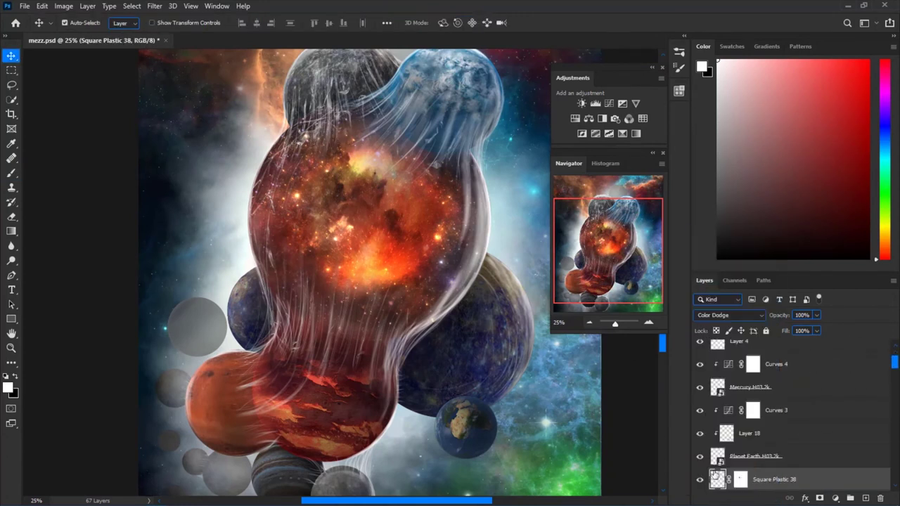
click(704, 316)
Place Square Plastic 39 smaller at lower right and blend it in Screen mode
click(703, 319)
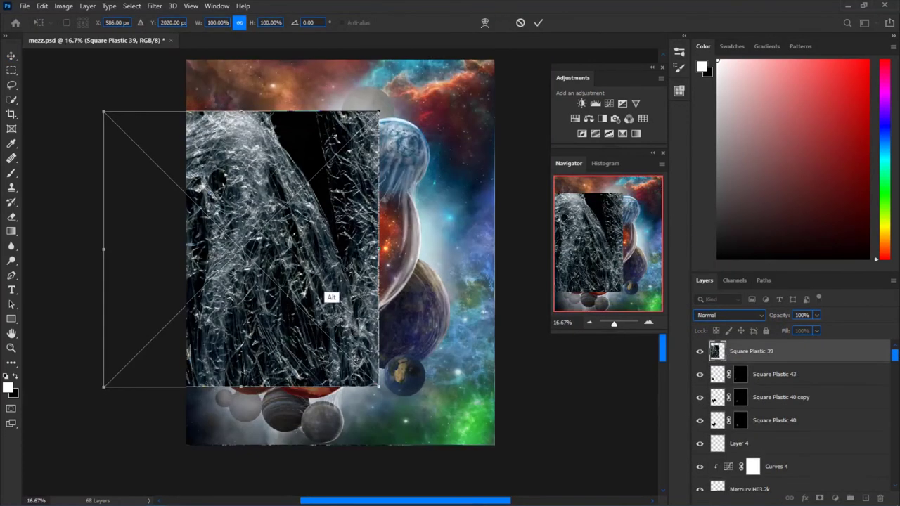
drag(327, 295, 401, 309)
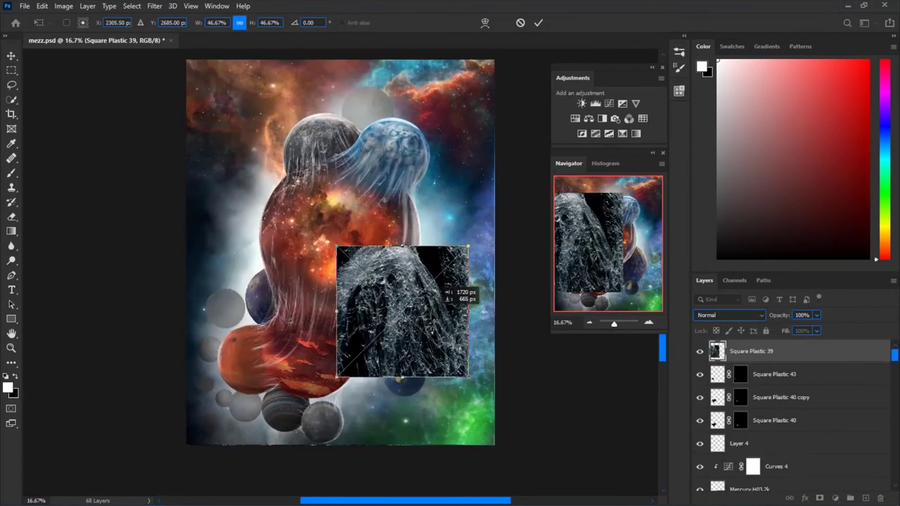
click(538, 23)
key(alt+shift+s)
Warp Square Plastic 39 with the Inflate style, bend about 99
key(ctrl+t)
right_click(424, 268)
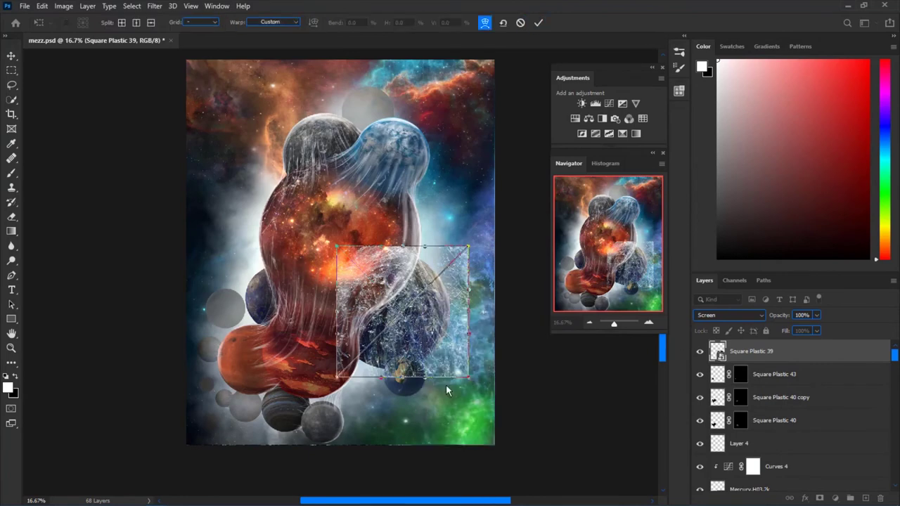
click(450, 309)
click(274, 23)
click(277, 67)
click(274, 23)
click(273, 183)
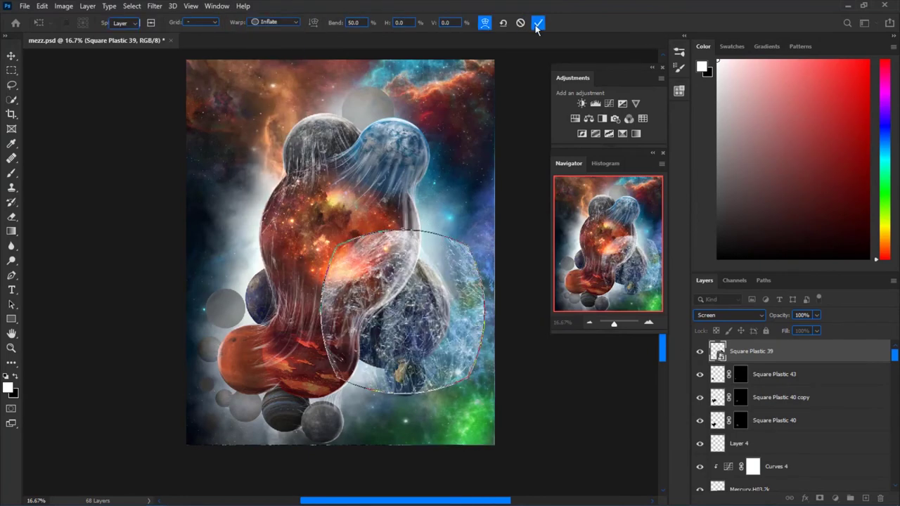
drag(476, 304, 460, 302)
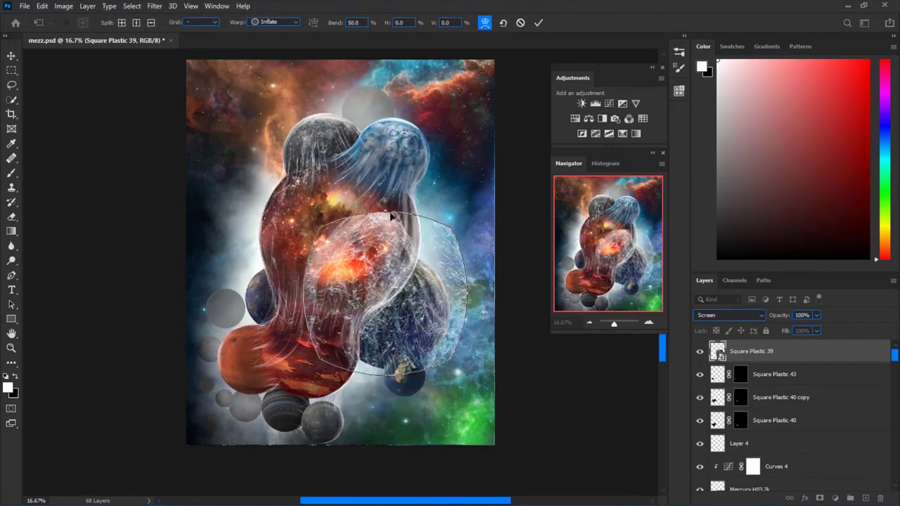
drag(333, 26, 420, 32)
click(485, 23)
Move the texture right over the blob and rotate it
scroll(426, 317, up, 1)
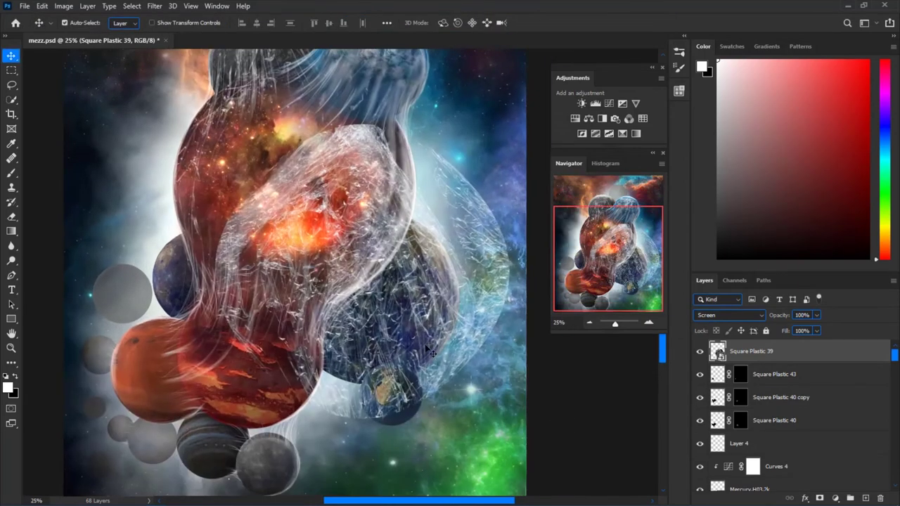
drag(382, 308, 422, 313)
drag(603, 427, 302, 388)
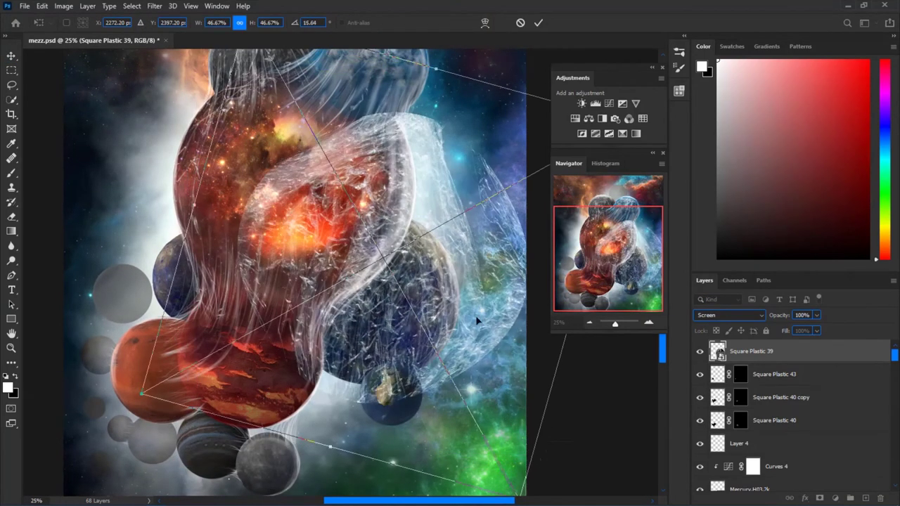
click(538, 22)
Mask Square Plastic 39 using Layer 6's circle outline as the selection
click(700, 351)
scroll(774, 422, down, 5)
click(774, 401)
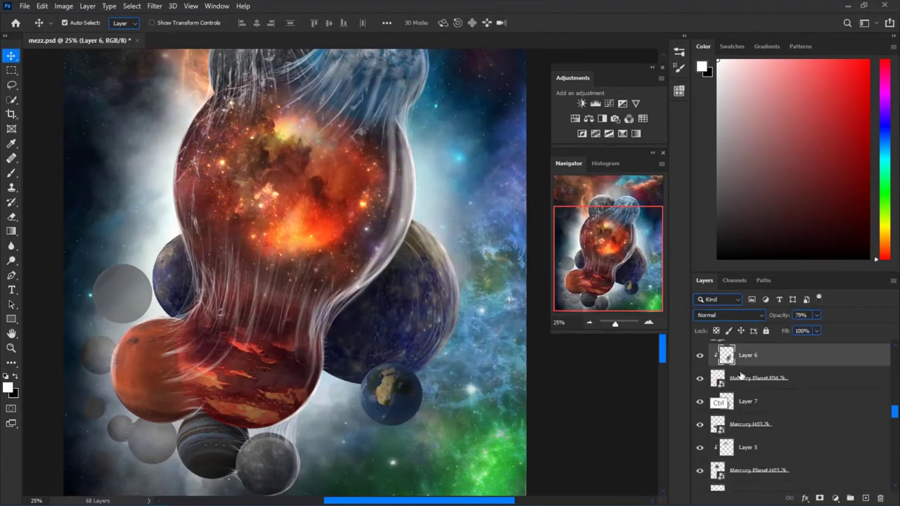
ctrl+click(718, 404)
scroll(774, 422, up, 5)
click(699, 351)
click(774, 351)
click(820, 498)
Set Square Plastic 39 to Color Dodge and brush on its layer mask
right_click(735, 356)
key(Escape)
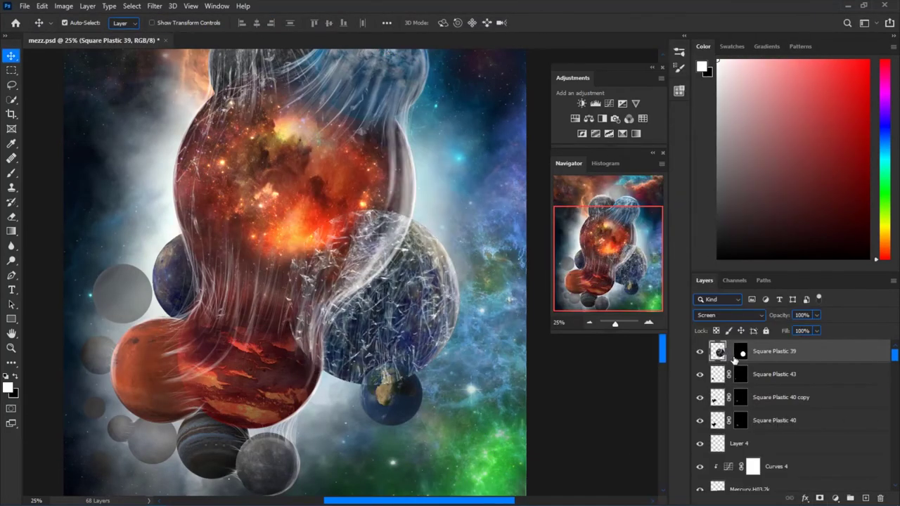
click(722, 314)
click(731, 336)
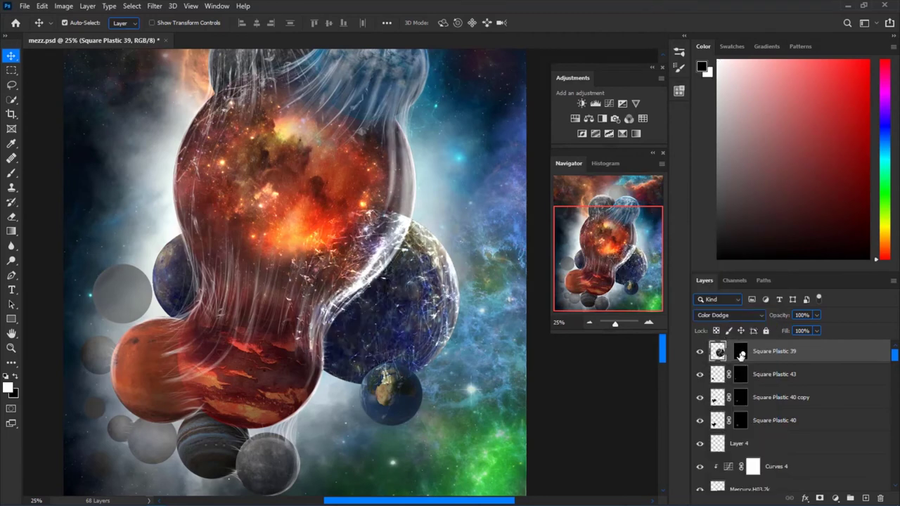
click(740, 351)
key(b)
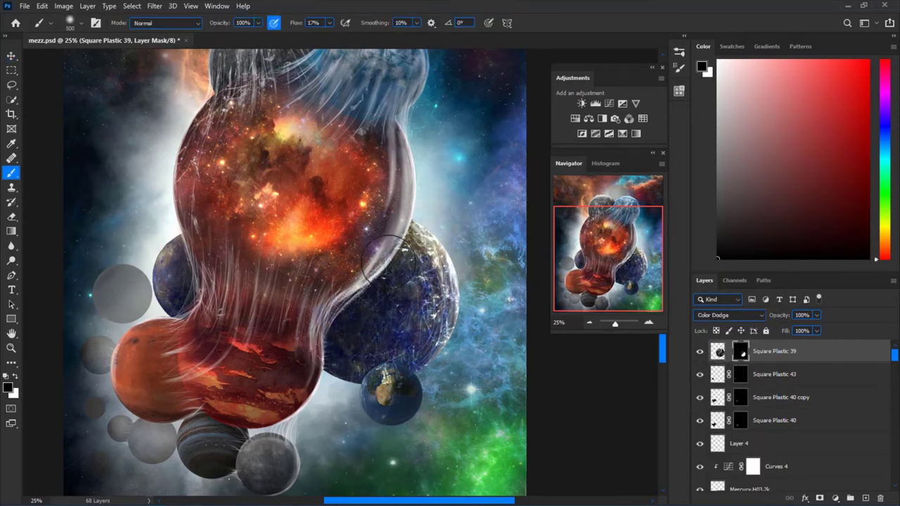
key(ctrl+minus)
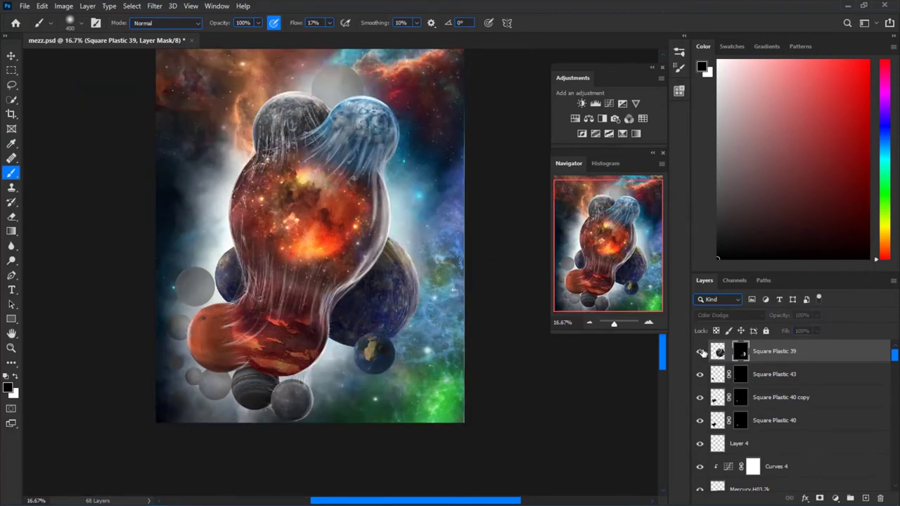
alt+click(720, 355)
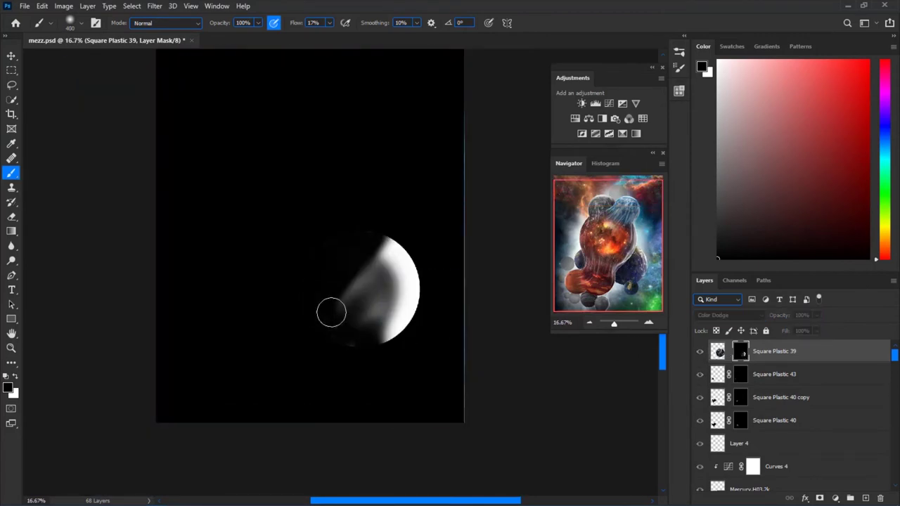
alt+click(740, 352)
Switch Square Plastic 39 to Screen blending and save mezz.psd
key(ctrl+plus)
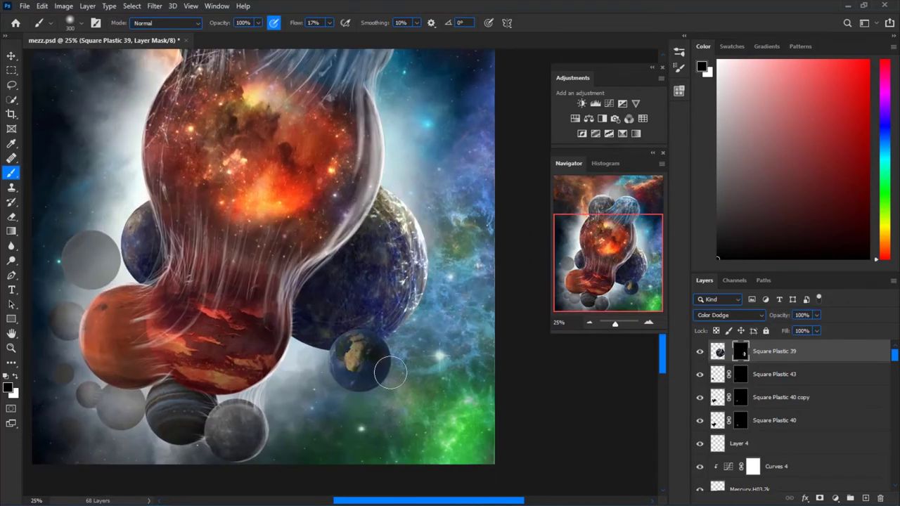
click(714, 315)
key(ctrl+0)
click(710, 315)
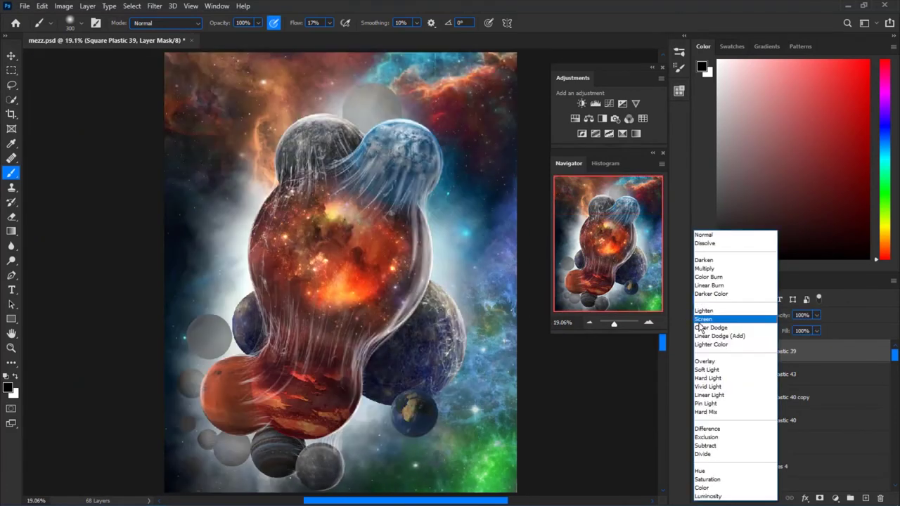
click(718, 336)
click(714, 315)
click(707, 318)
key(ctrl+minus)
key(ctrl+minus)
key(ctrl+minus)
key(ctrl+s)
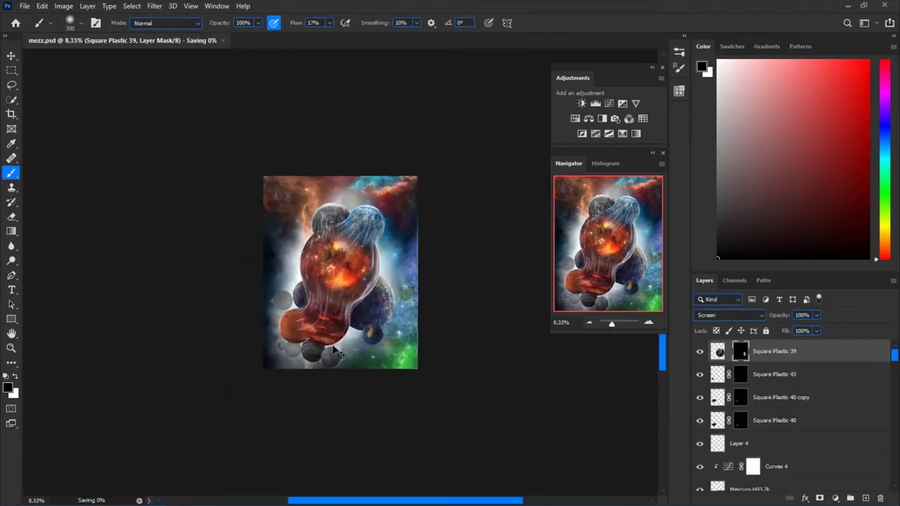
key(ctrl+plus)
key(ctrl+plus)
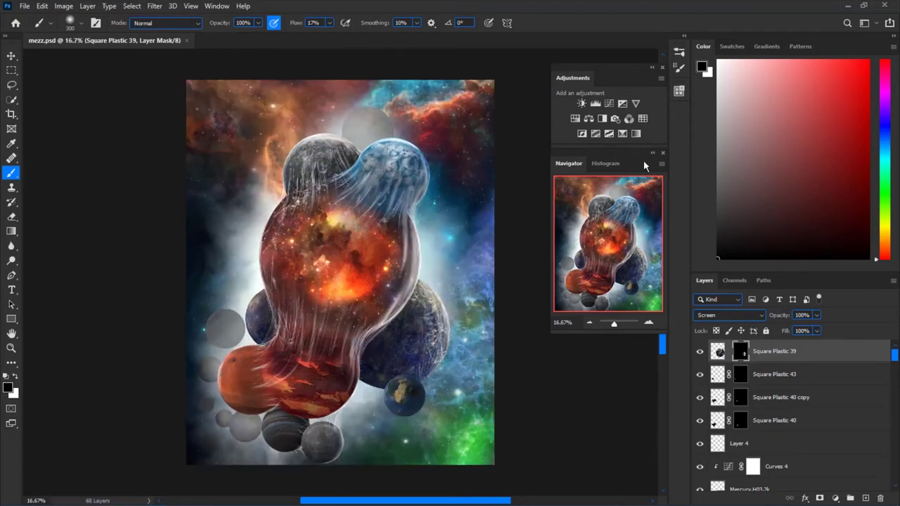
Bend the duplicated plastic into a round bulge with Inflate warp and set Screen
right_click(611, 281)
key(Escape)
click(504, 23)
click(271, 22)
click(261, 190)
drag(324, 126, 350, 94)
click(557, 23)
click(729, 315)
click(738, 325)
Scale the plastic to about 60% over the blob, then enlarge and raise it
key(ctrl+t)
drag(438, 341, 392, 296)
mouse_move(353, 237)
mouse_down()
mouse_move(364, 194)
mouse_move(338, 181)
mouse_move(325, 394)
mouse_move(352, 312)
mouse_up()
key(ctrl+minus)
click(557, 23)
key(b)
key(ctrl+plus)
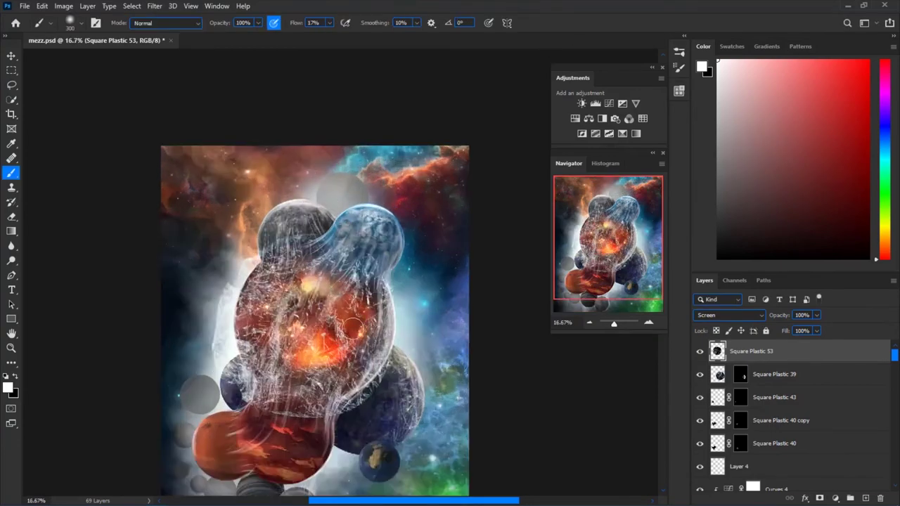
key(ctrl+plus)
key(ctrl+t)
drag(413, 237, 462, 201)
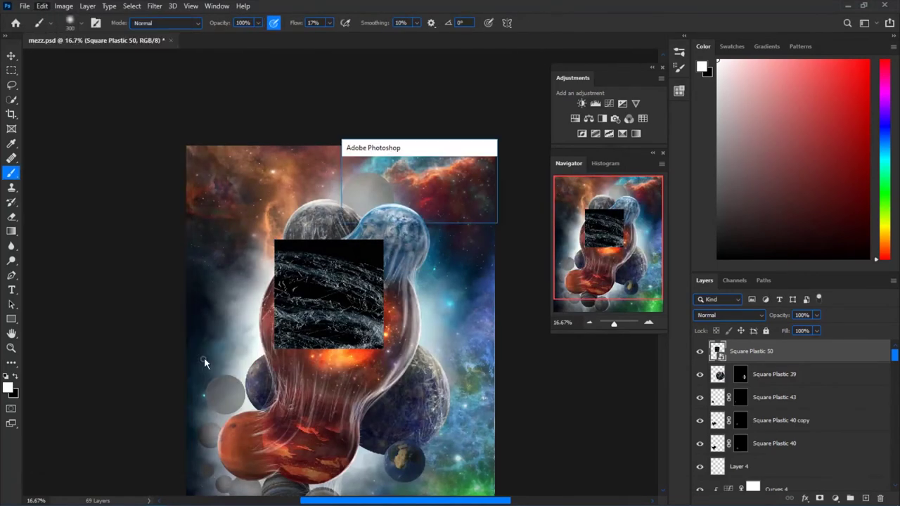
Set the new plastic layer to Screen blending
right_click(716, 331)
click(729, 315)
click(710, 328)
click(729, 315)
click(703, 320)
key(ctrl+t)
right_click(331, 295)
click(346, 374)
Warp the plastic with Fisheye, then change it to Inflate and commit
click(271, 23)
click(264, 169)
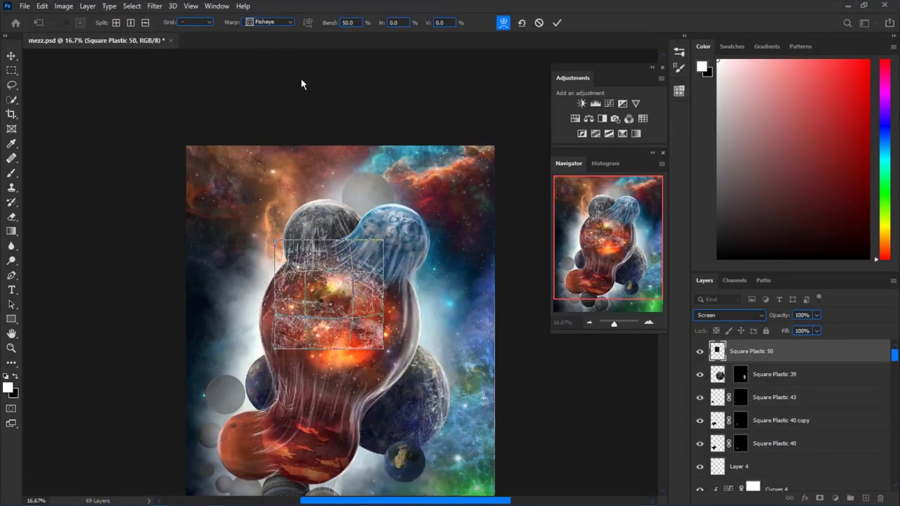
key(ctrl+plus)
click(271, 22)
click(264, 194)
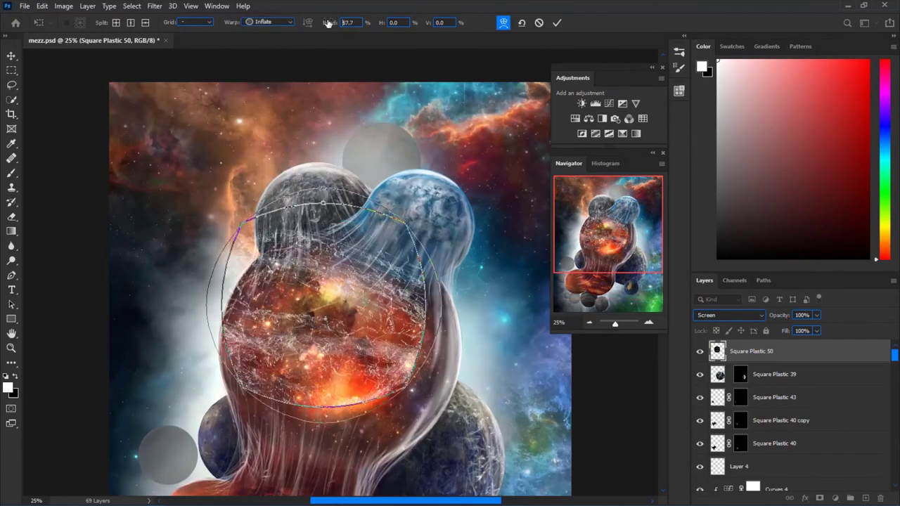
click(556, 24)
Move the plastic over the blob's upper body and bend its mesh to the outline
key(ctrl+t)
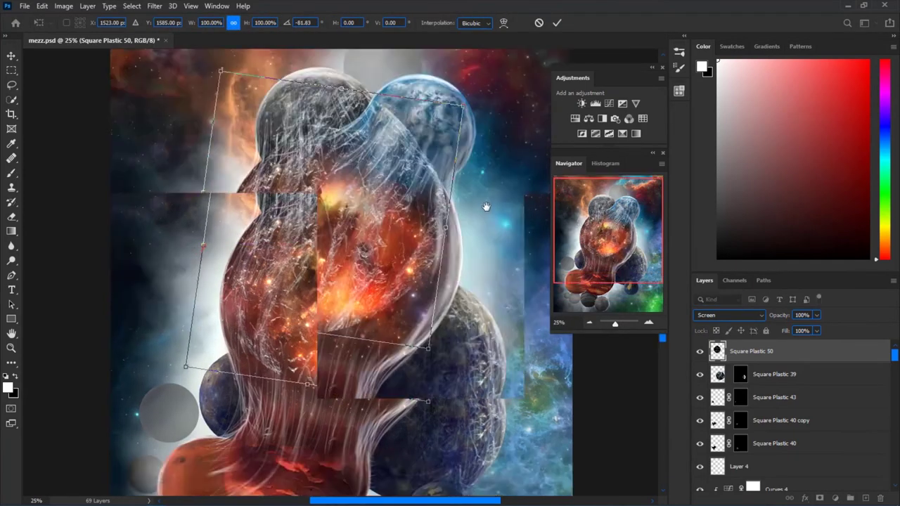
mouse_move(388, 228)
mouse_down()
mouse_move(423, 302)
mouse_move(406, 293)
mouse_up()
drag(460, 259, 462, 259)
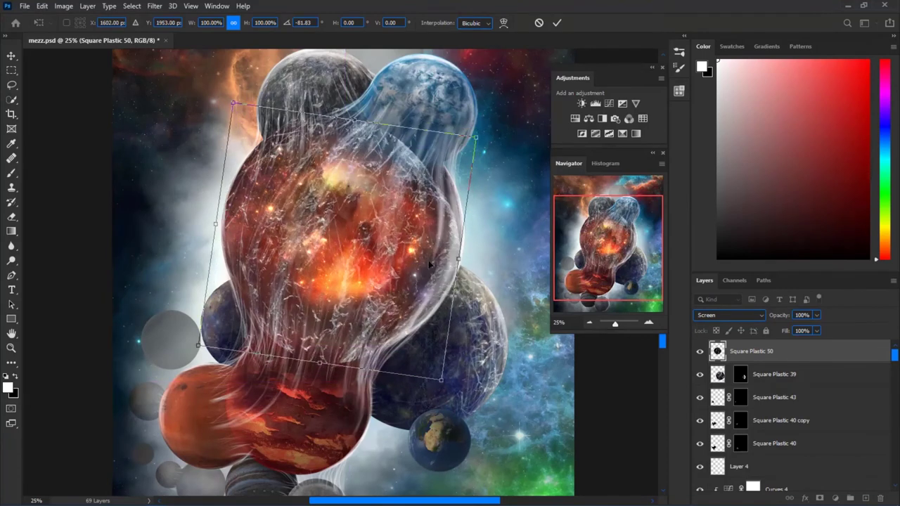
right_click(462, 258)
click(485, 295)
mouse_move(393, 204)
mouse_down()
mouse_move(406, 151)
mouse_move(422, 165)
mouse_up()
Commit the warp on Square Plastic 50 and set its blend mode to Color Dodge
click(556, 22)
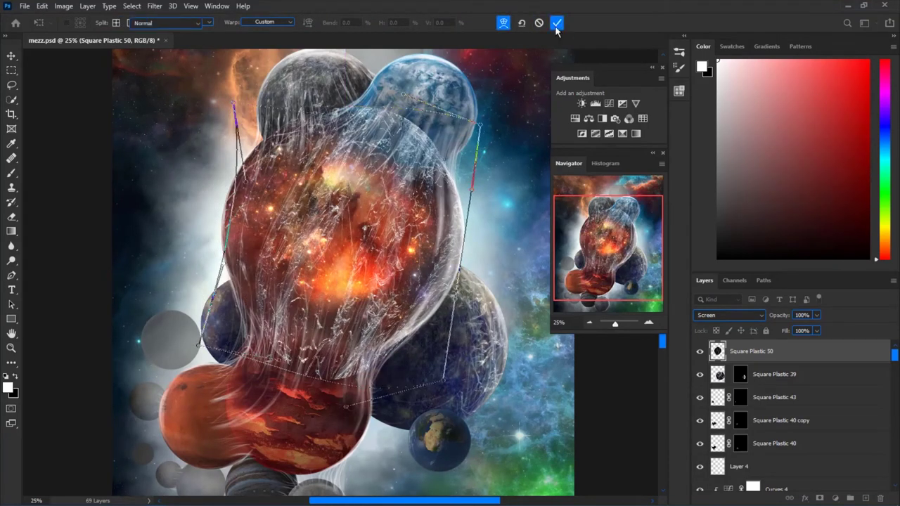
key(b)
click(729, 315)
click(722, 329)
Add an inverted layer mask to the plastic and paint a few white streaks back over the orb
click(819, 498)
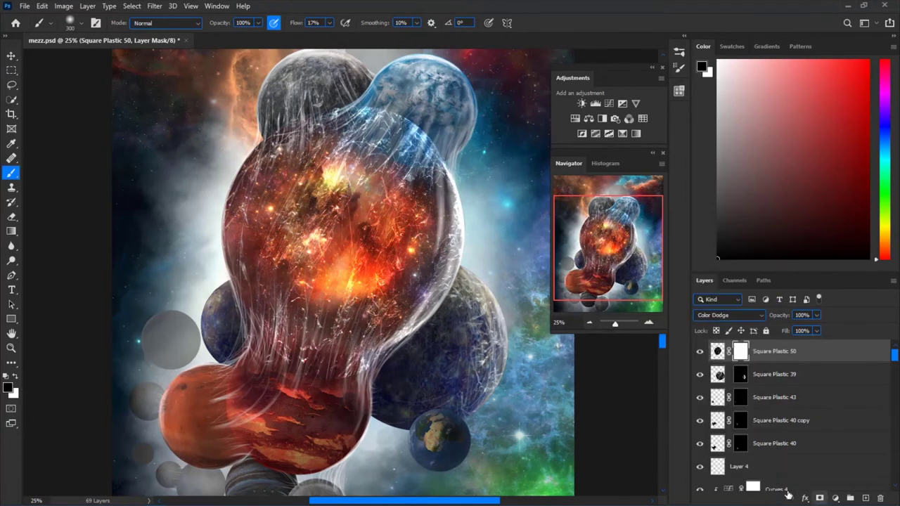
right_click(771, 352)
key(Escape)
key(ctrl+i)
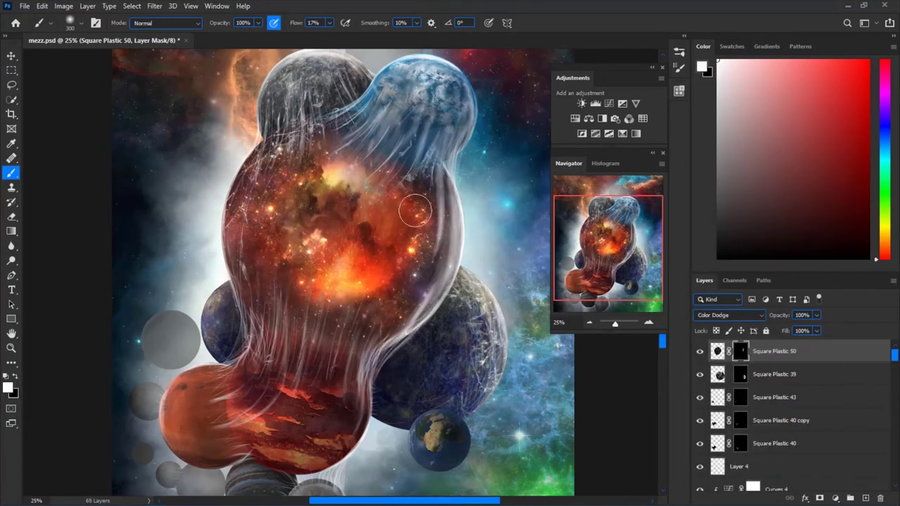
drag(415, 211, 378, 317)
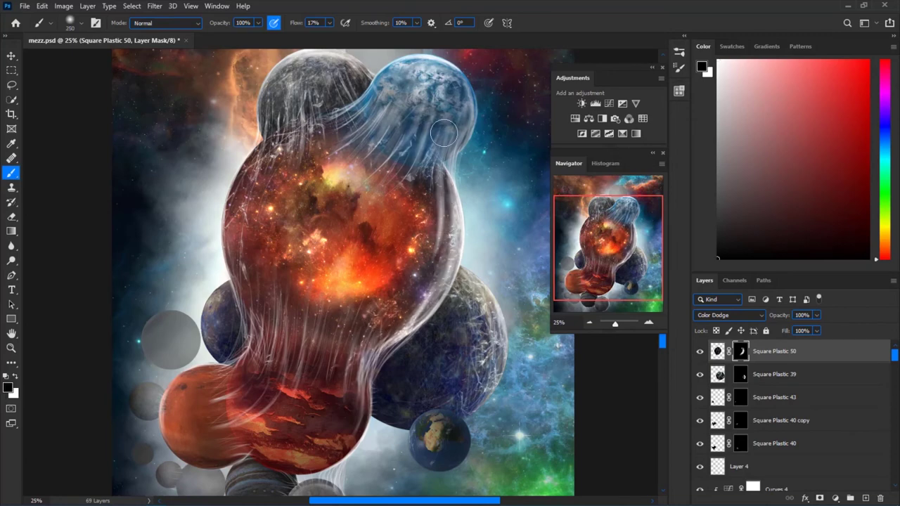
key(x)
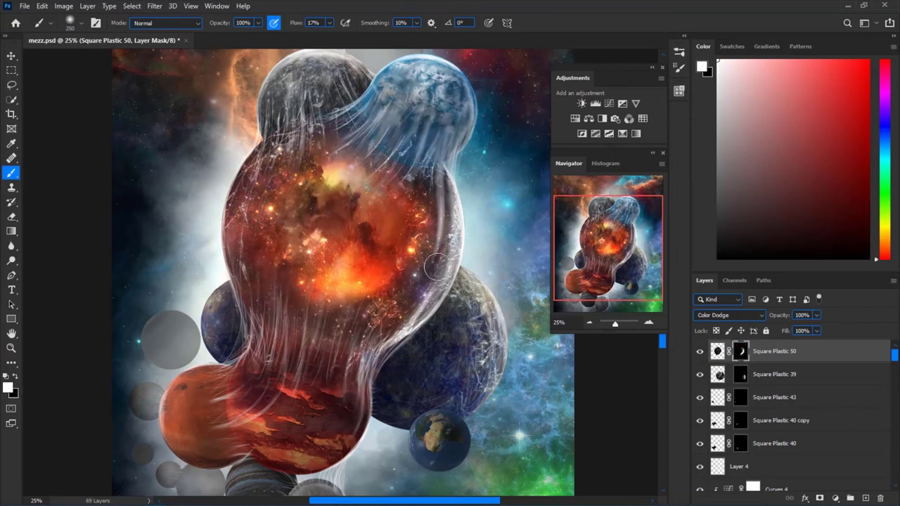
Zoom out to check the whole image, save the document, and add a new empty layer
key(ctrl+minus)
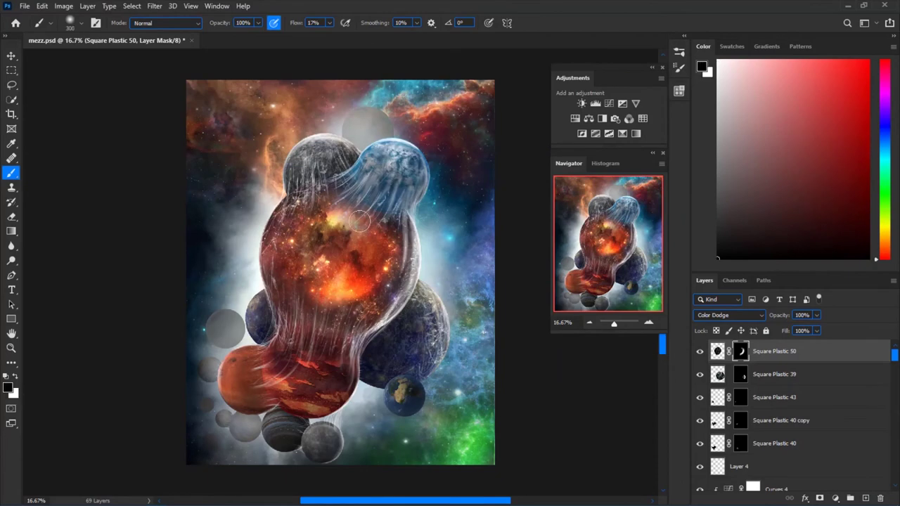
key(ctrl+minus)
key(ctrl+s)
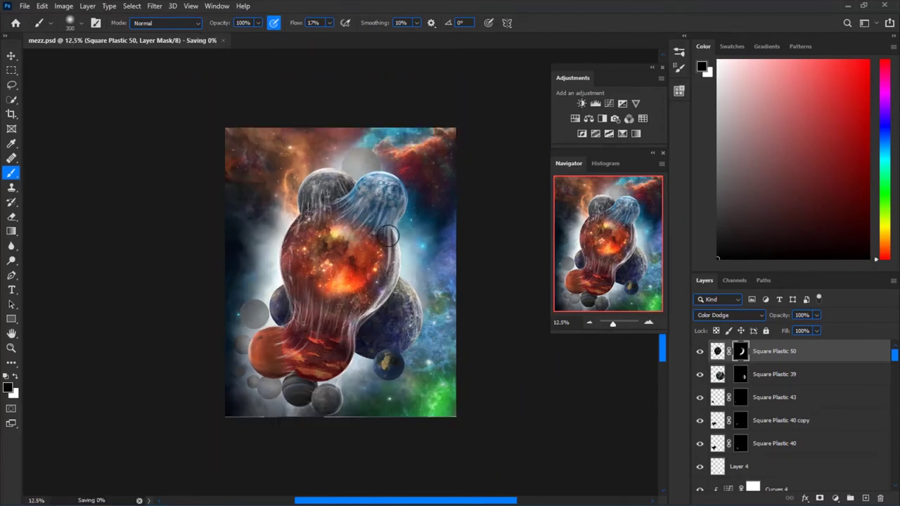
key(ctrl+plus)
key(ctrl+plus)
key(ctrl+plus)
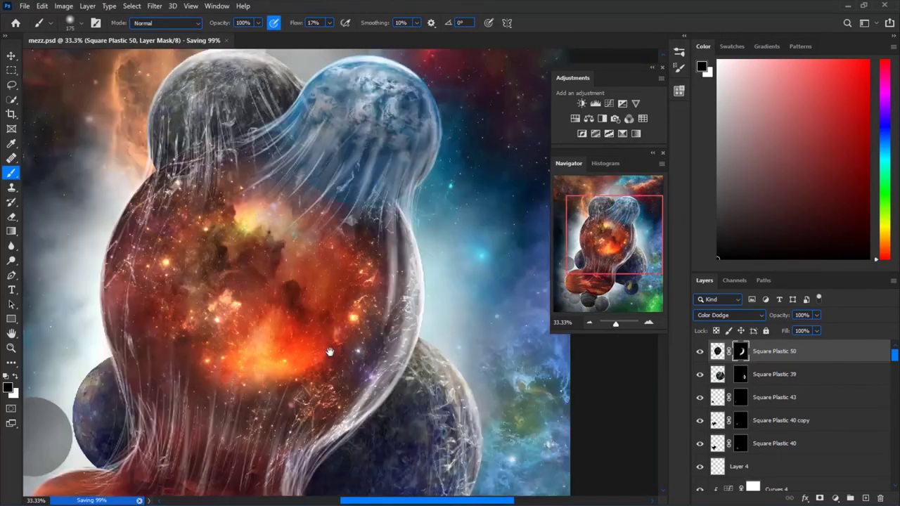
click(866, 498)
key(ctrl+plus)
Make white the painting colour and zoom in on the red planet's edge beside the grey moon
right_click(383, 211)
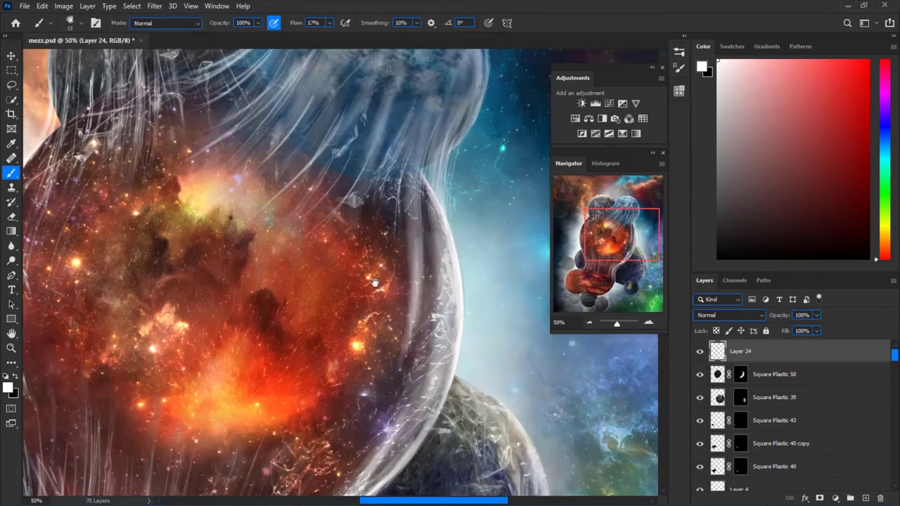
key(x)
key(ctrl+plus)
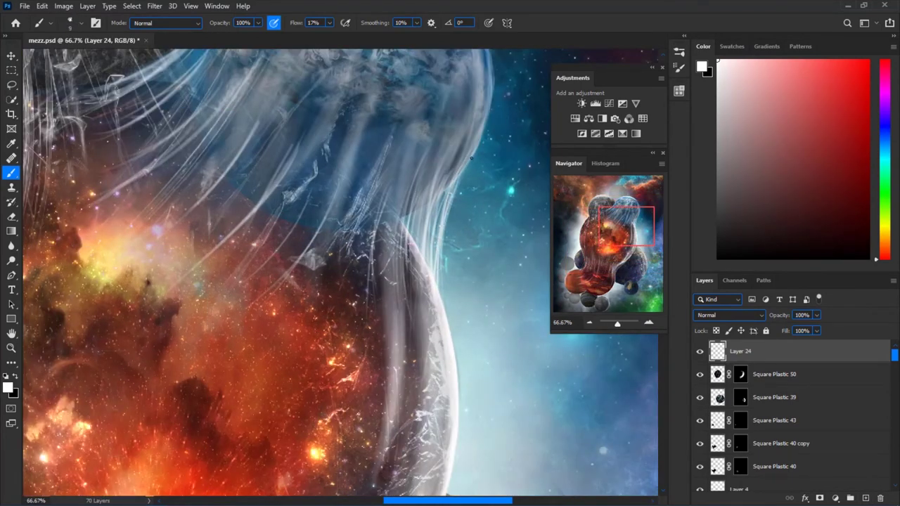
key(ctrl+plus)
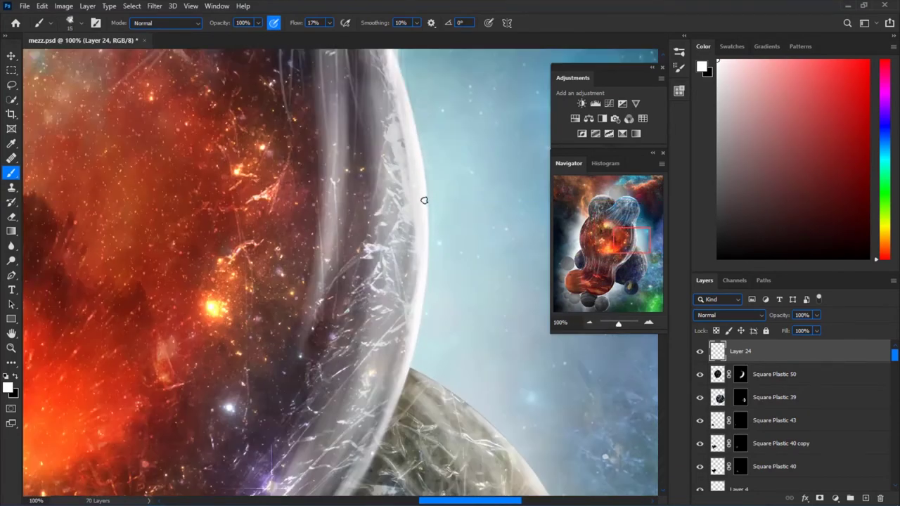
key(ctrl+plus)
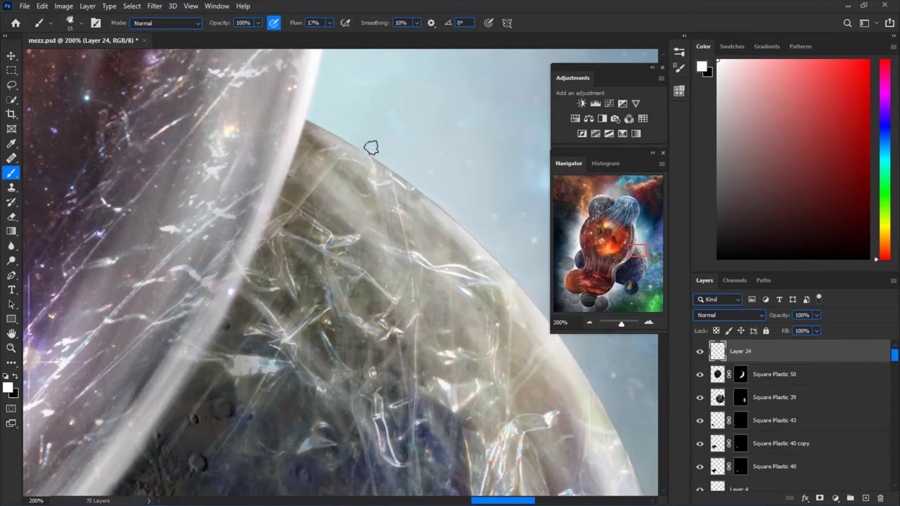
key(ctrl+0)
click(198, 394)
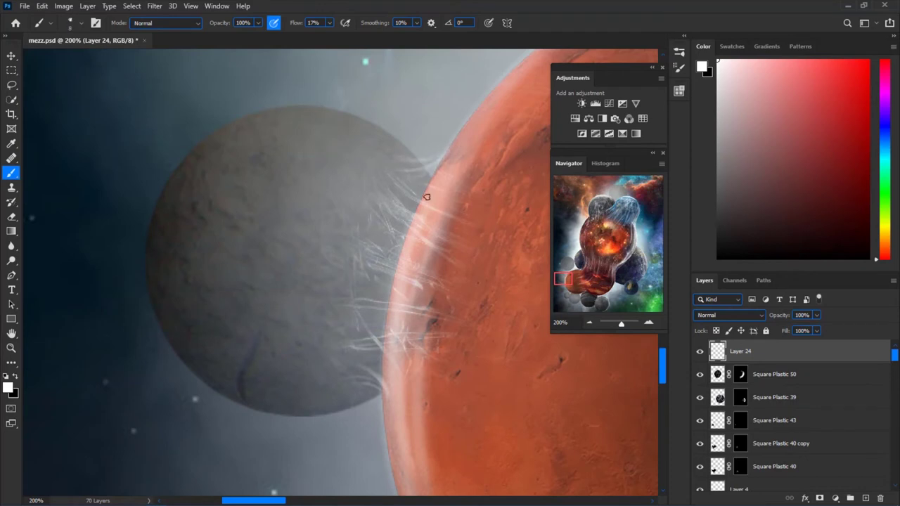
key(ctrl+minus)
key(ctrl+minus)
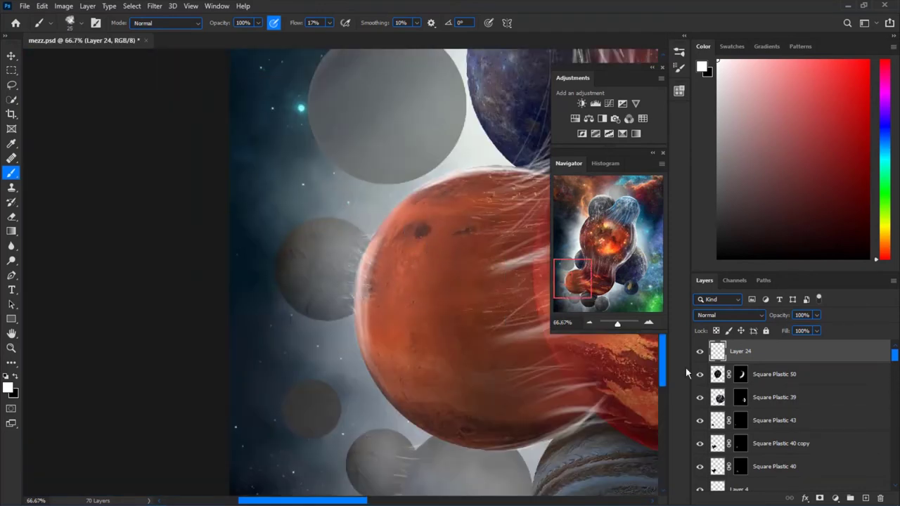
Select Layer 4, toggle its visibility to compare, and shrink the brush to size 10
scroll(882, 369, down, 2)
click(773, 428)
click(700, 428)
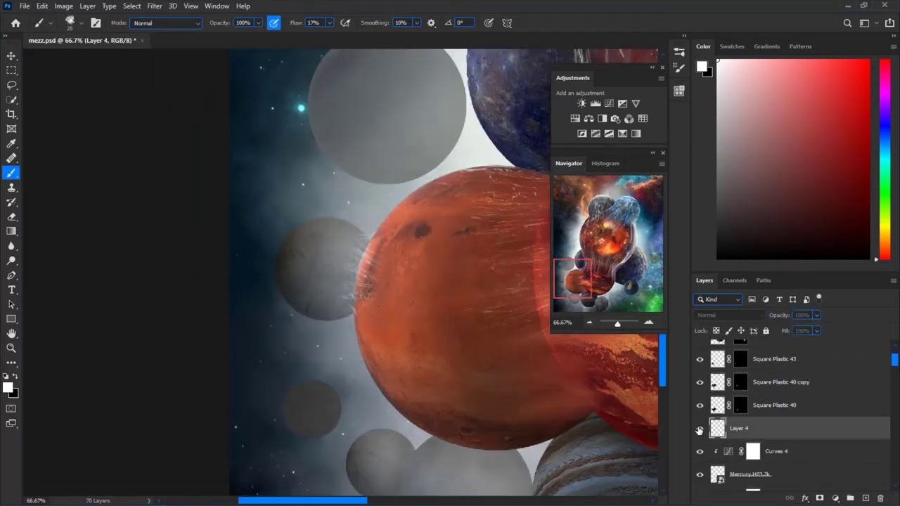
click(700, 428)
key(e)
scroll(396, 227, up, 1)
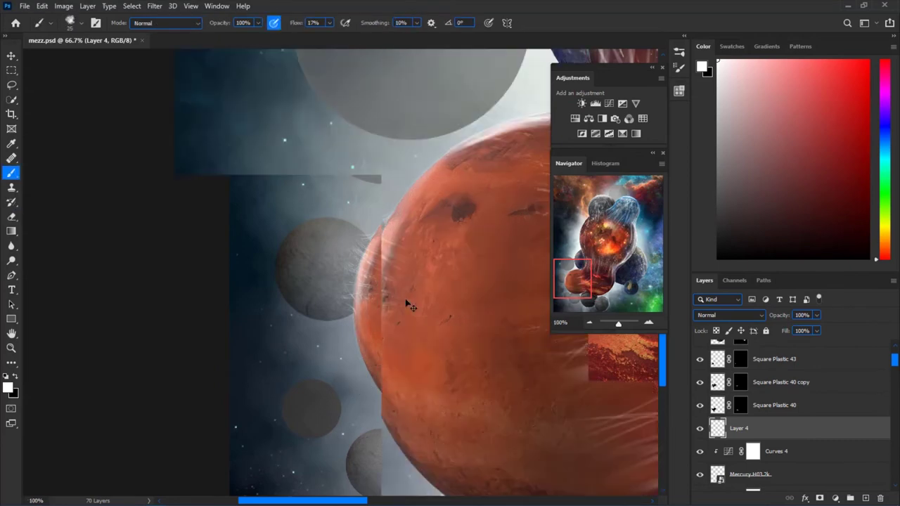
scroll(405, 204, up, 1)
scroll(410, 204, up, 3)
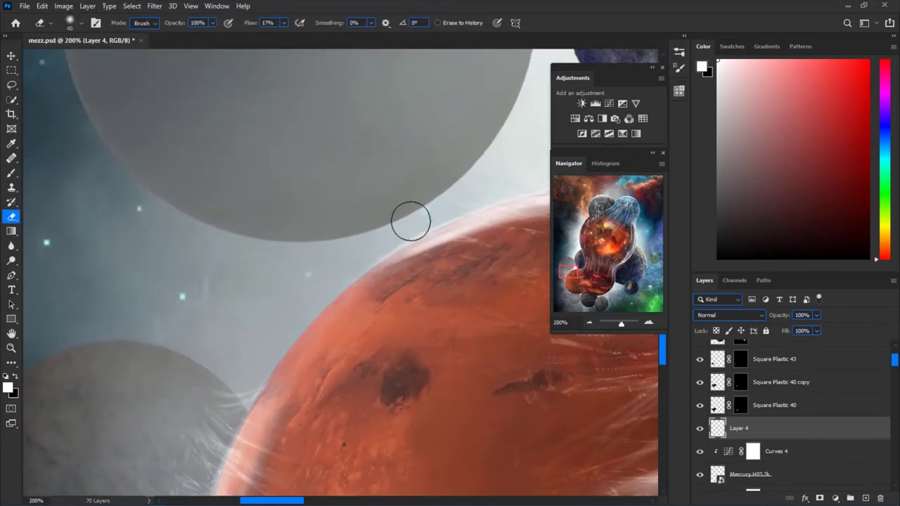
scroll(366, 253, right, 5)
key(bracketleft)
key(bracketleft)
key(bracketleft)
Paint thin white strands and a light highlight along Mars's rim by the grey moon
key(b)
scroll(414, 291, up, 1)
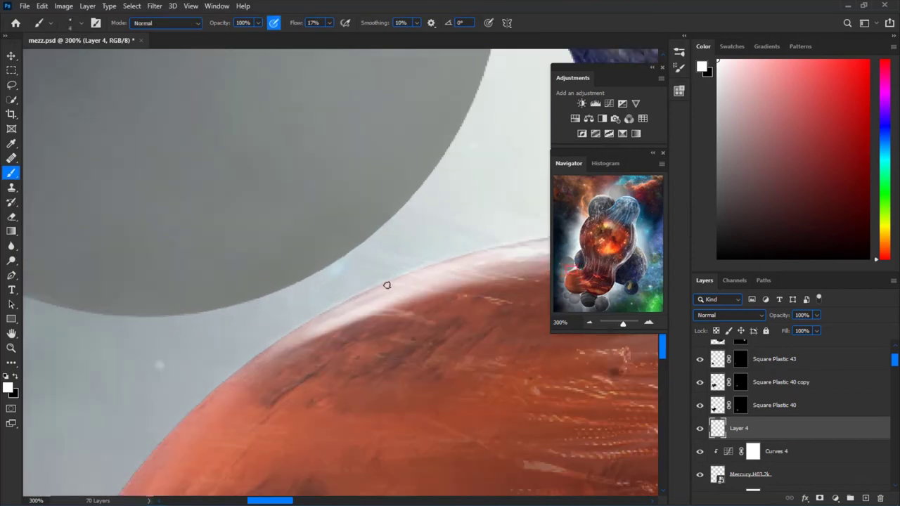
scroll(282, 342, right, 4)
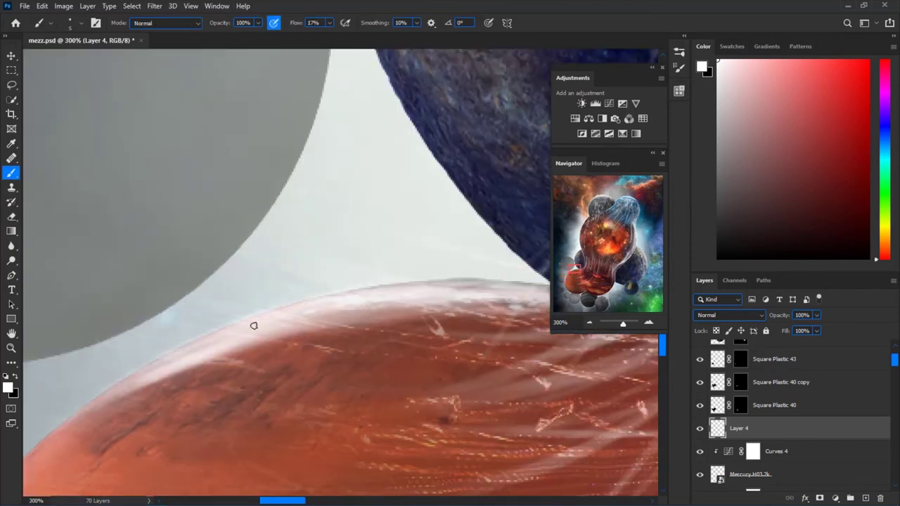
scroll(254, 326, right, 4)
drag(366, 303, 498, 230)
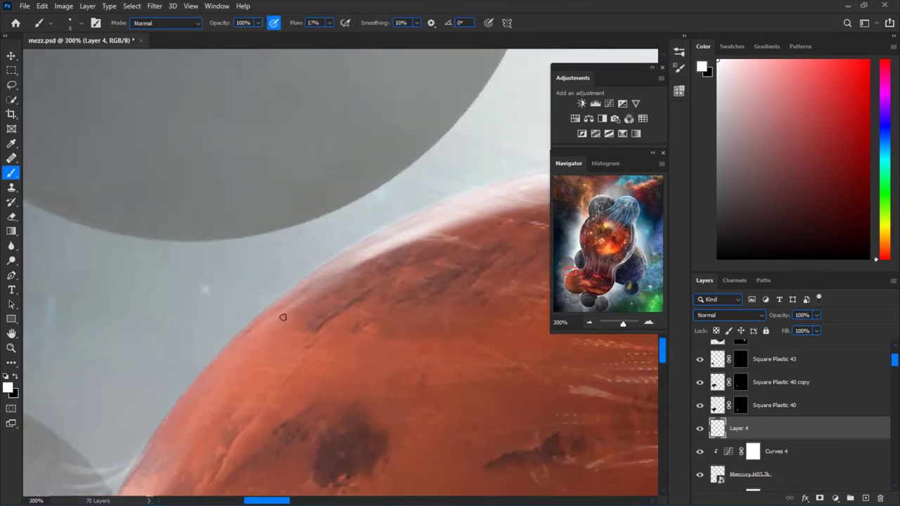
drag(328, 268, 184, 391)
scroll(273, 296, up, 2)
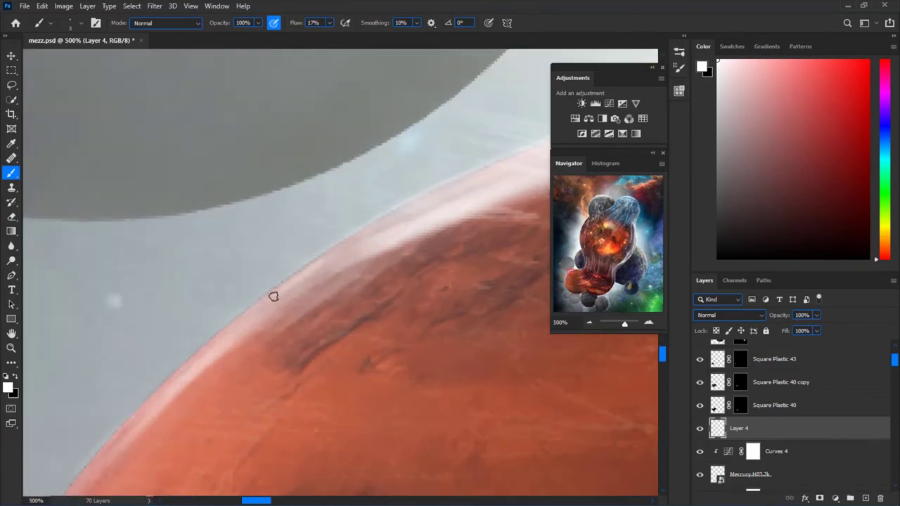
scroll(256, 307, down, 1)
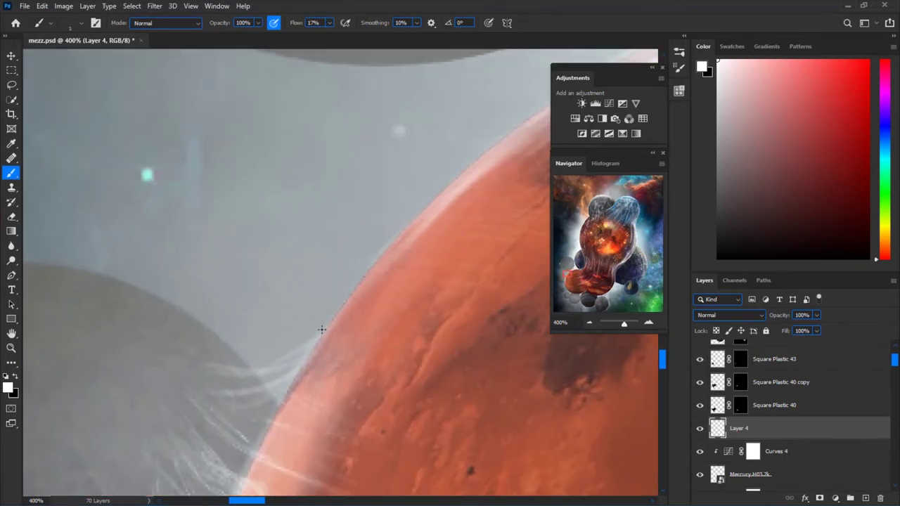
scroll(305, 356, down, 1)
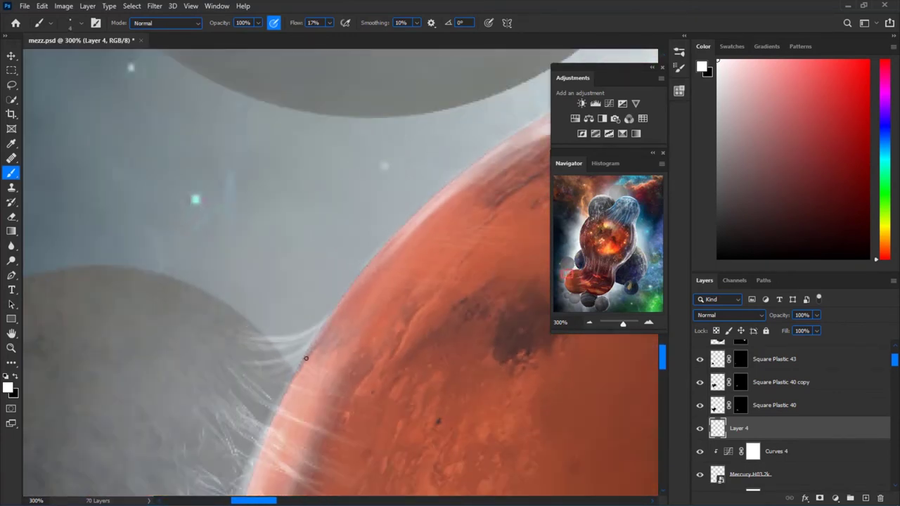
scroll(306, 358, down, 1)
scroll(466, 372, down, 1)
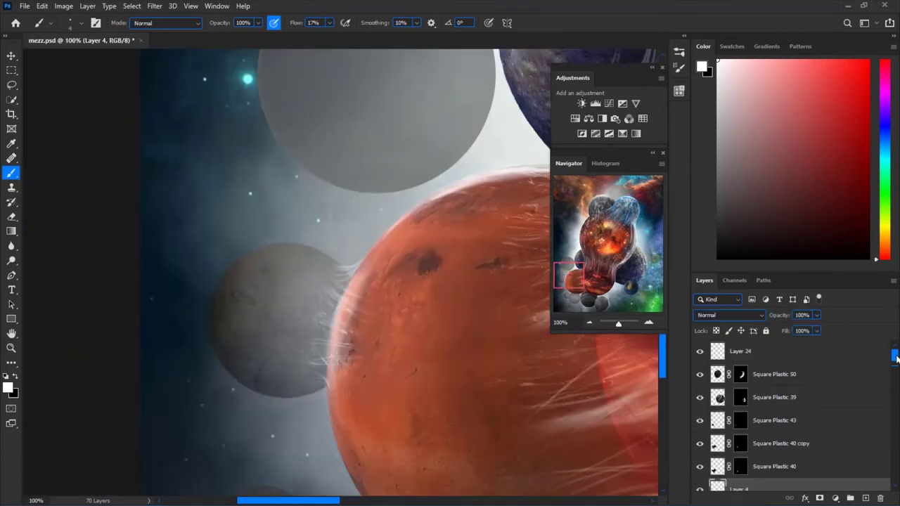
scroll(897, 363, up, 2)
key(e)
scroll(327, 311, up, 2)
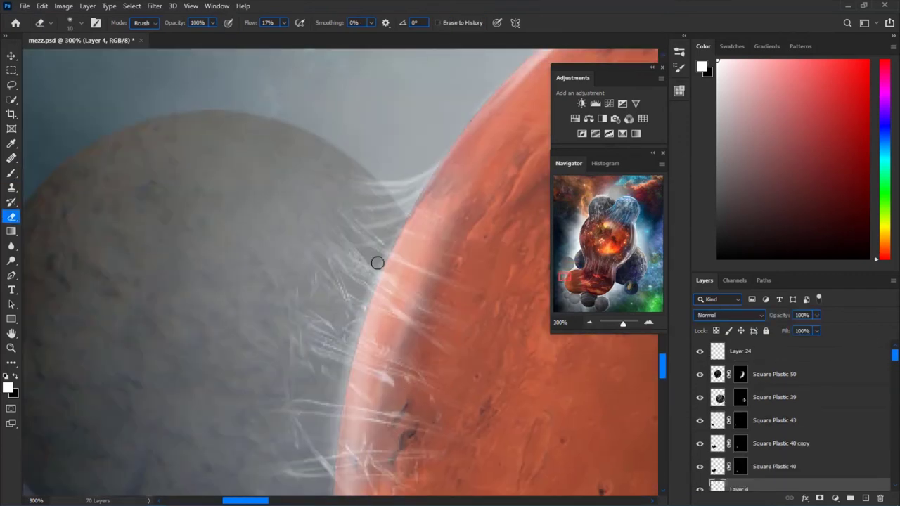
Make Layer 24 active with the Brush and zoom out to frame Mars and nearby planets
drag(377, 262, 386, 214)
click(701, 352)
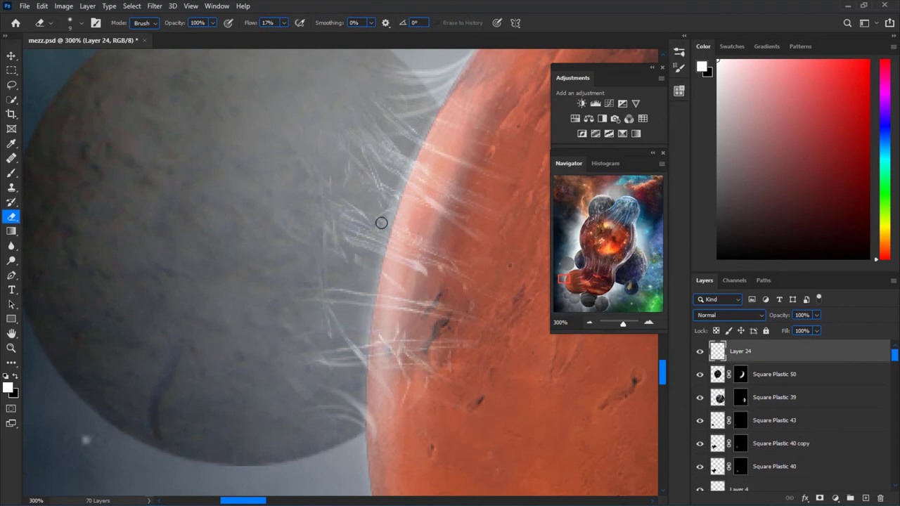
key(b)
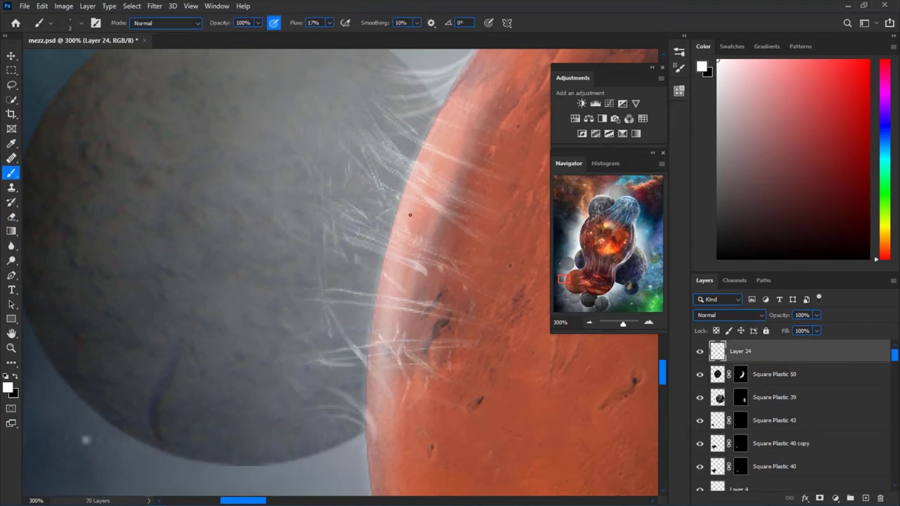
click(320, 22)
text(58)
key(ctrl+minus)
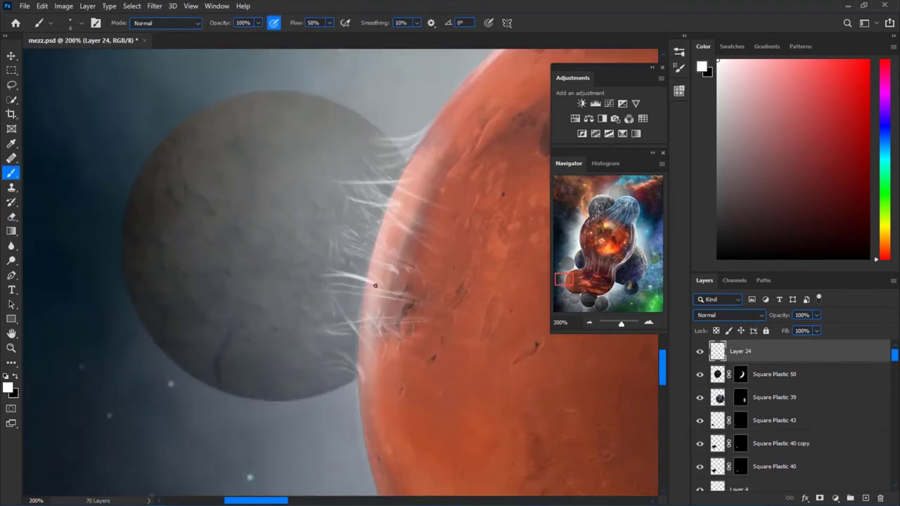
key(ctrl+minus)
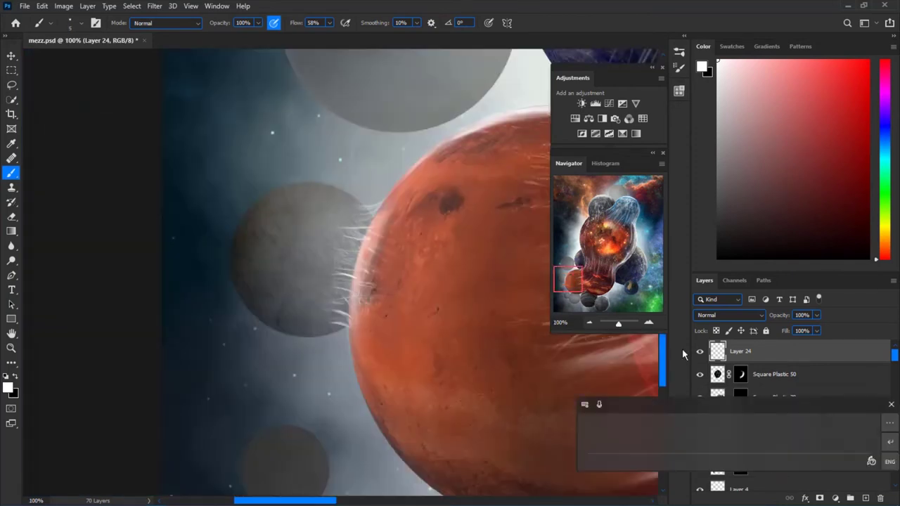
drag(405, 174, 286, 292)
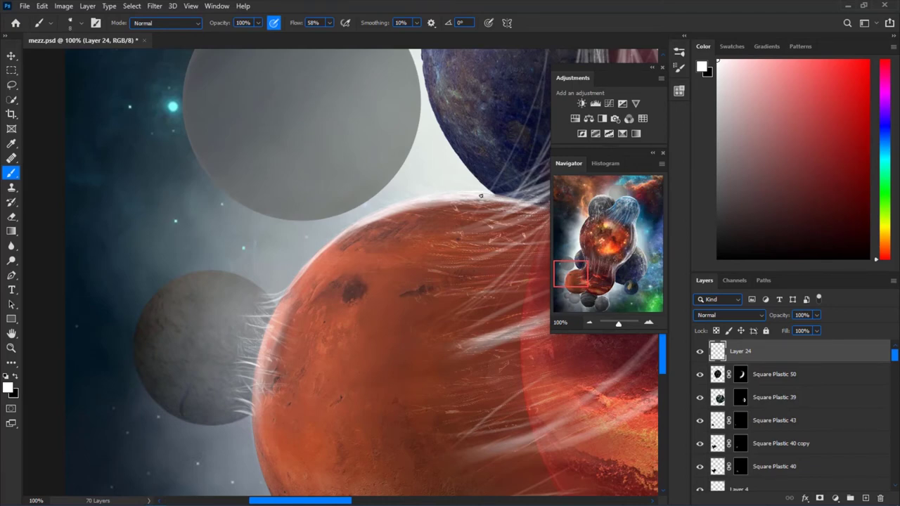
Paint and erase white strands around Mars, then move the placed meteor toward the lower right
scroll(452, 193, up, 3)
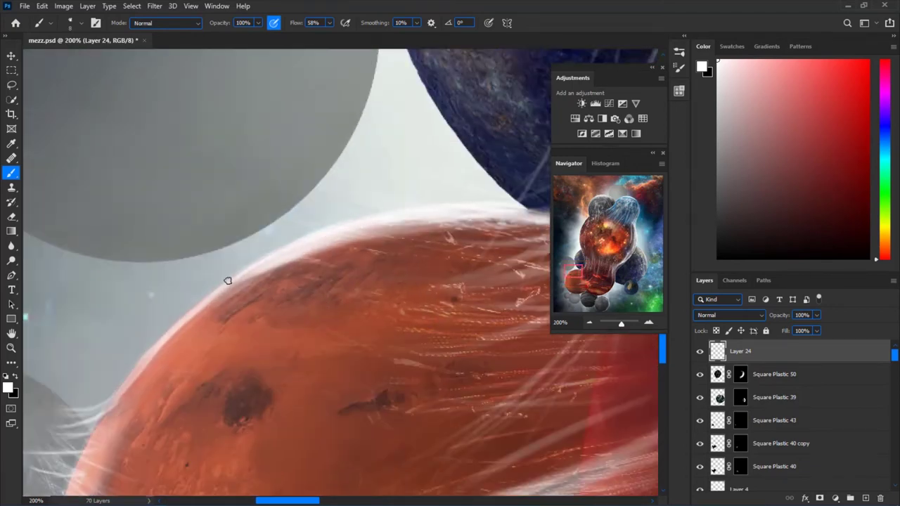
scroll(371, 255, down, 2)
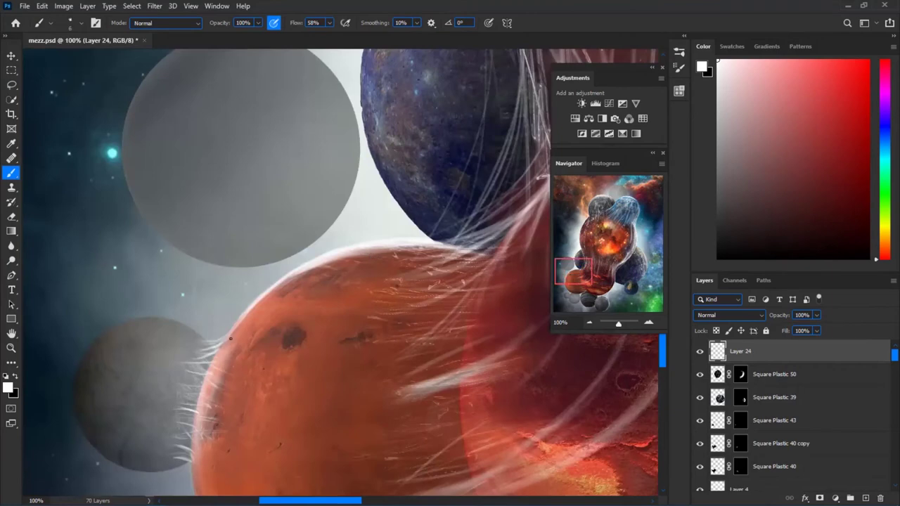
scroll(361, 266, down, 2)
scroll(347, 288, down, 2)
scroll(348, 288, up, 5)
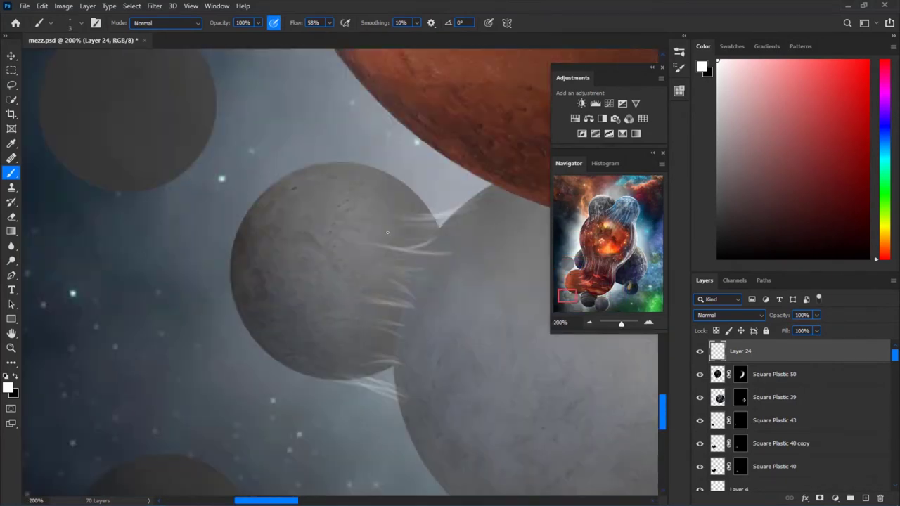
scroll(387, 232, down, 3)
scroll(488, 335, up, 1)
scroll(452, 384, up, 1)
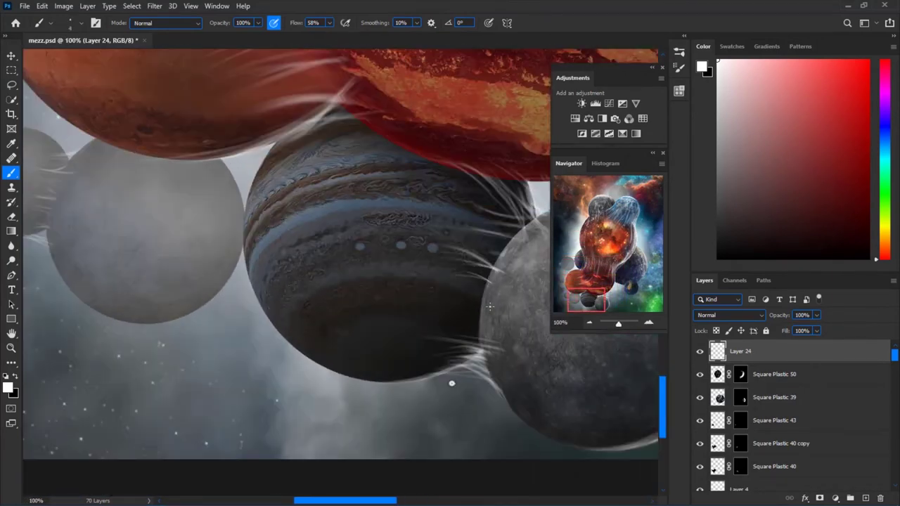
key(e)
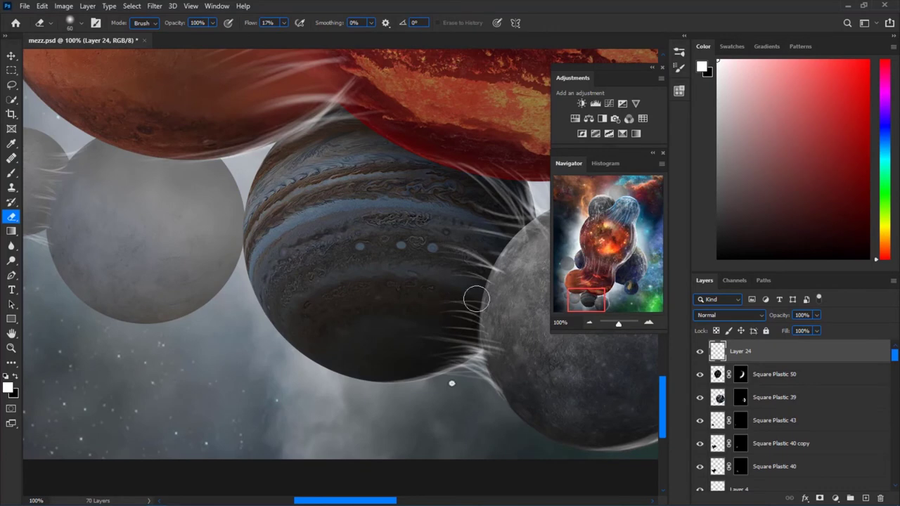
key(b)
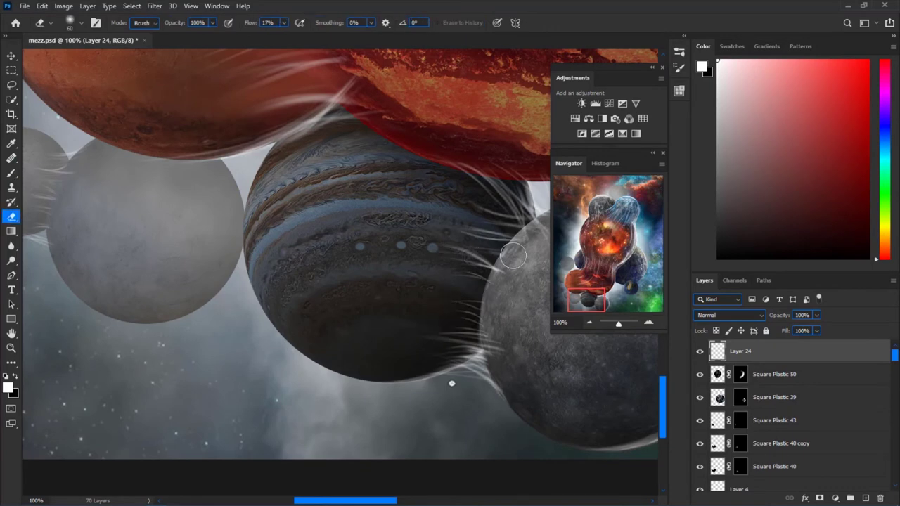
scroll(390, 318, down, 4)
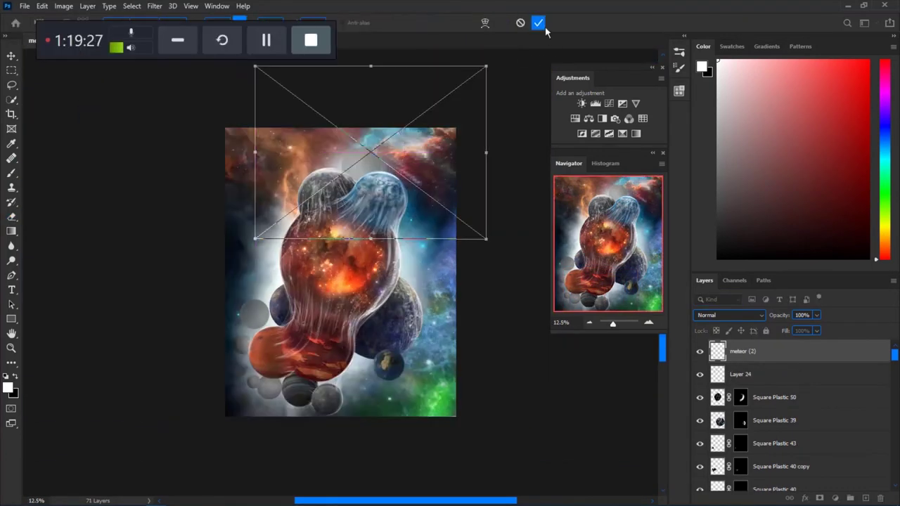
mouse_move(370, 153)
mouse_down()
mouse_move(317, 289)
mouse_move(433, 415)
mouse_up()
Set the first meteor to Linear Dodge (Add) and colorize it blue at -35 lightness
key(Return)
key(e)
click(729, 315)
click(712, 336)
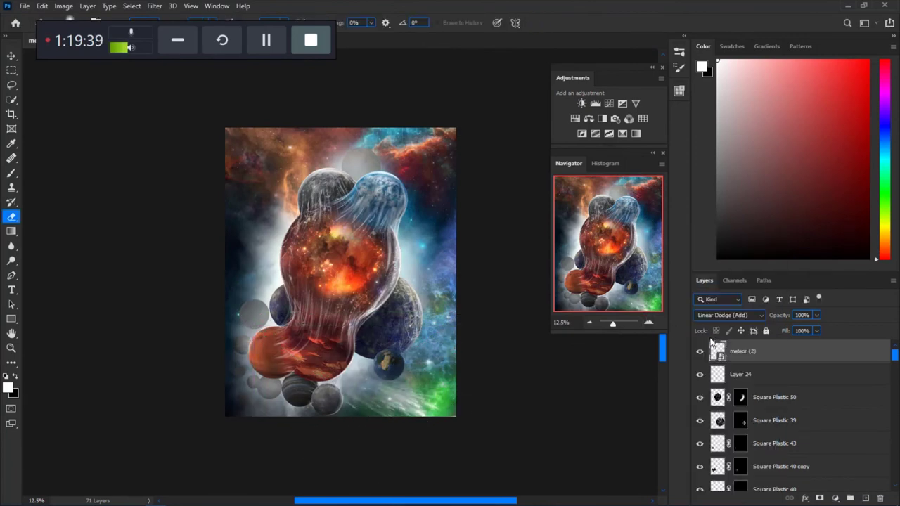
key(ctrl+u)
drag(412, 227, 394, 227)
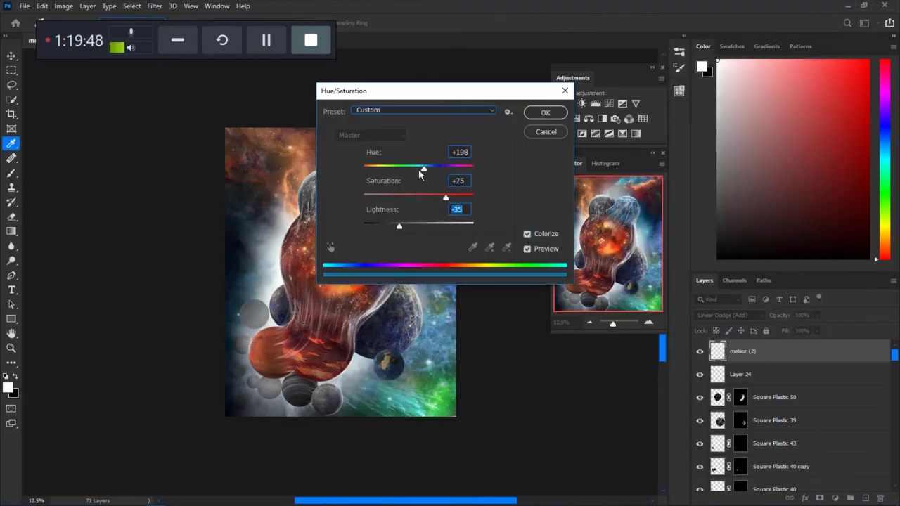
click(550, 114)
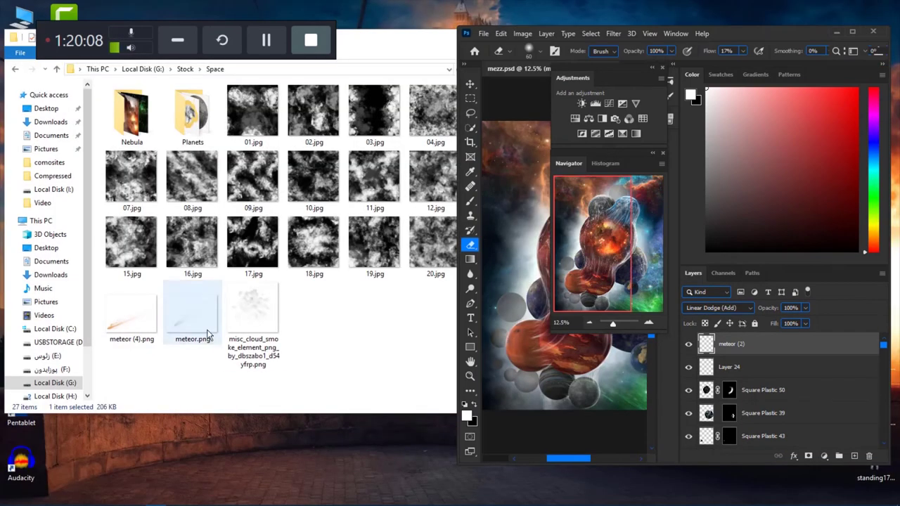
Place a second meteor in the upper left, rasterize it, and colorize it orange
drag(191, 302, 290, 93)
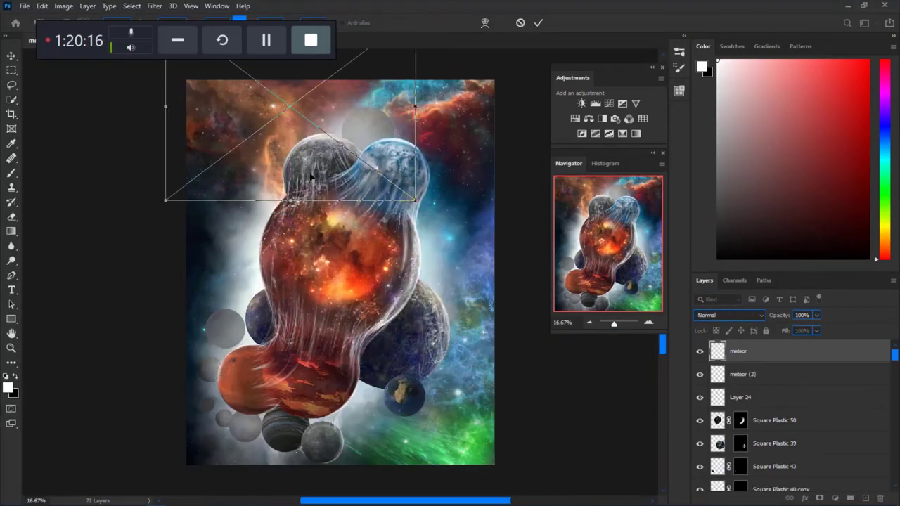
click(539, 22)
key(e)
right_click(739, 351)
click(719, 223)
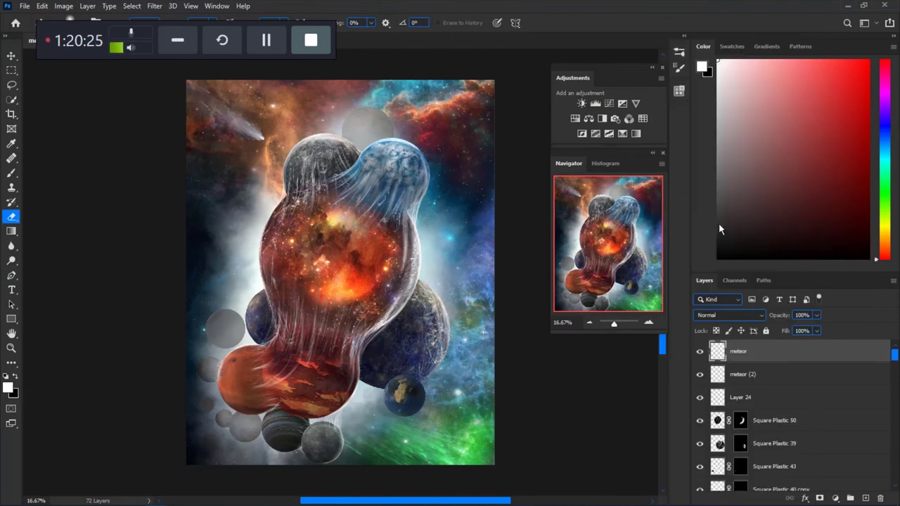
key(ctrl+u)
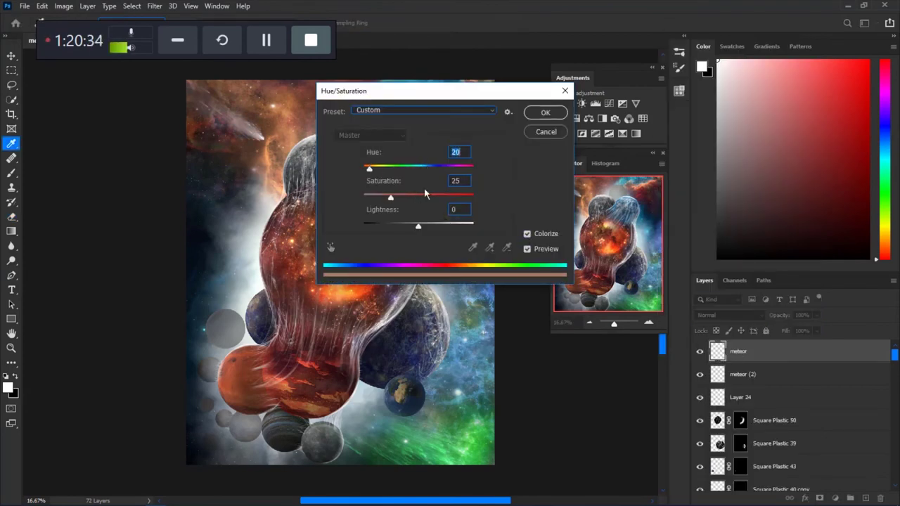
drag(410, 225, 408, 225)
key(Return)
click(730, 315)
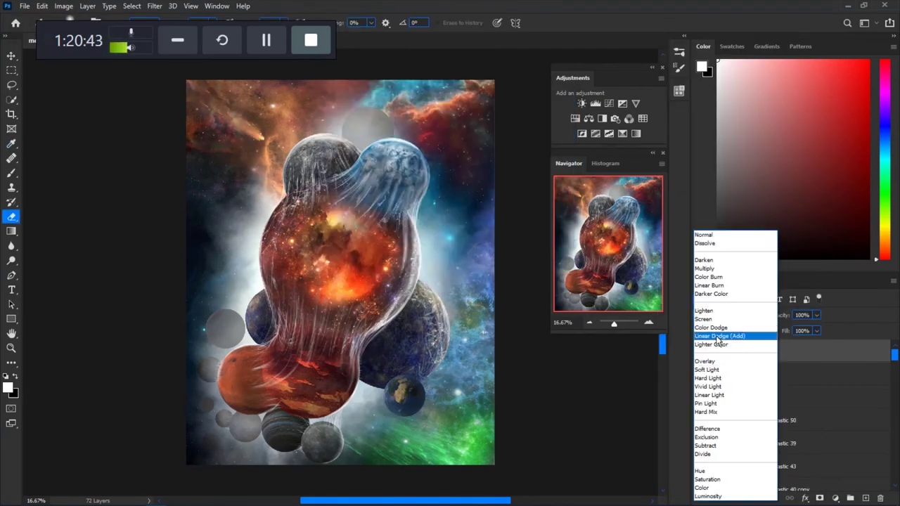
Blend the orange meteor as Linear Dodge (Add) and duplicate it as a Screen-blended meteor copy
click(717, 333)
click(742, 314)
click(736, 326)
key(ctrl+j)
drag(744, 351, 740, 349)
click(730, 315)
click(710, 318)
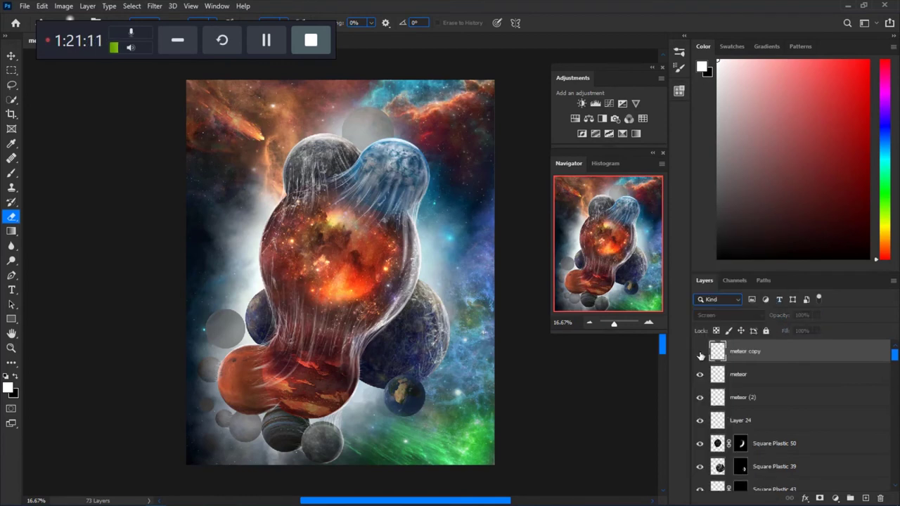
key(ctrl+minus)
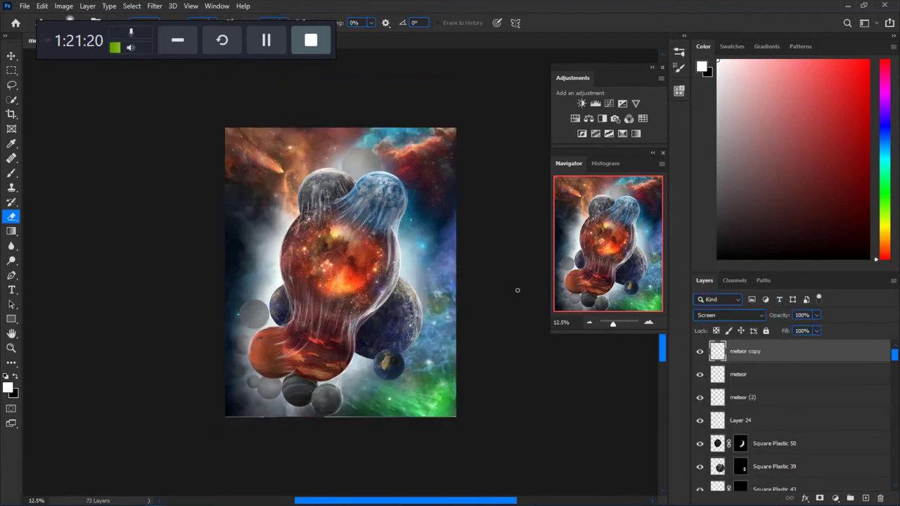
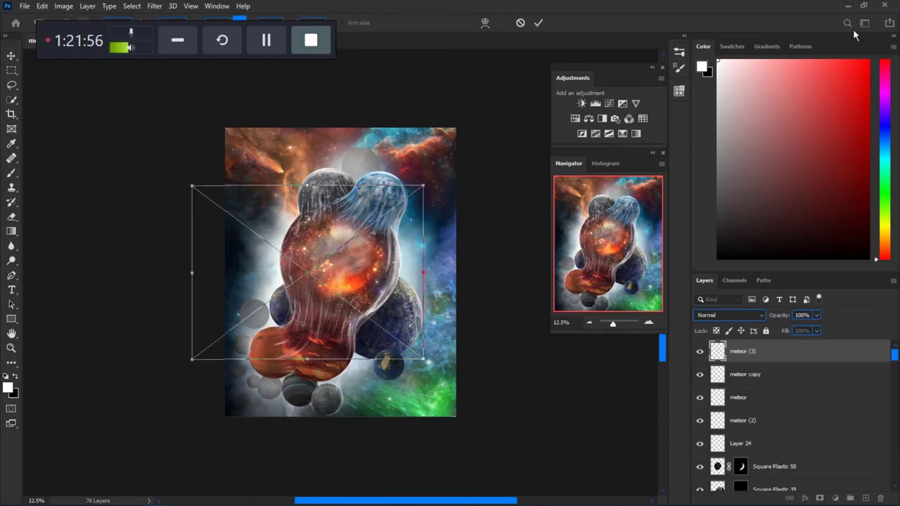
Stretch the meteor streak across the image and tint it orange
drag(423, 187, 298, 184)
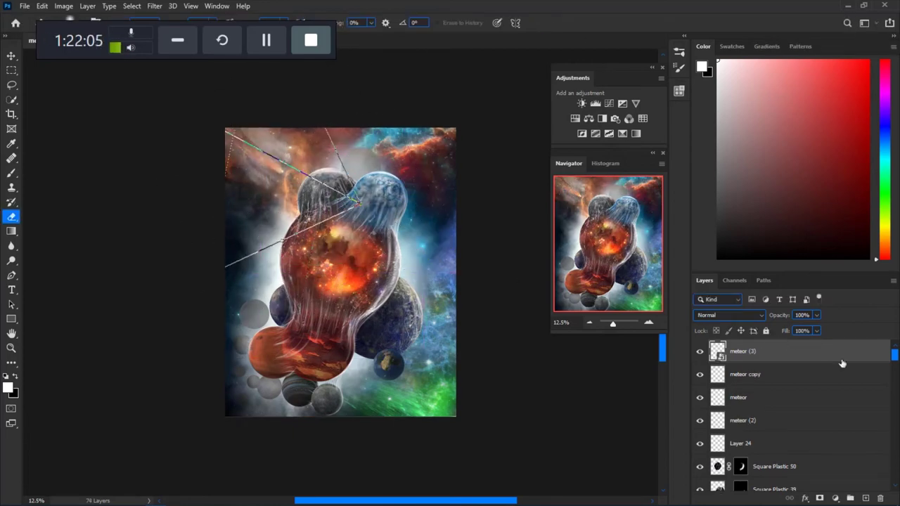
key(Tab)
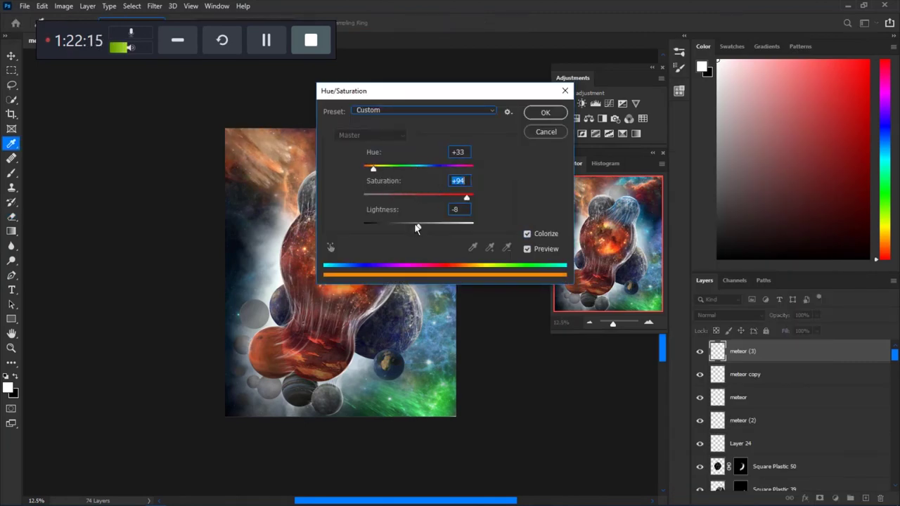
key(Tab)
key(Return)
Blend the meteor layer in Lighten mode, then try Overlay instead
key(Up)
key(Up)
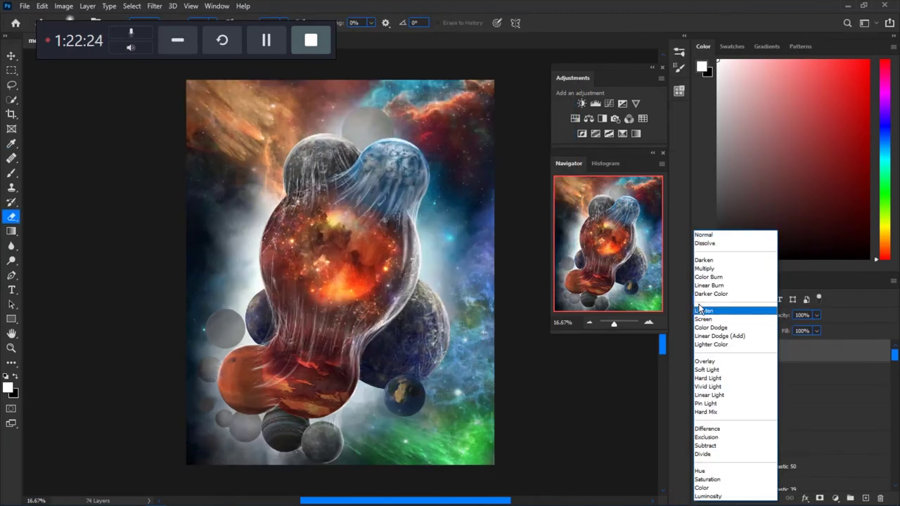
key(Return)
key(ctrl+minus)
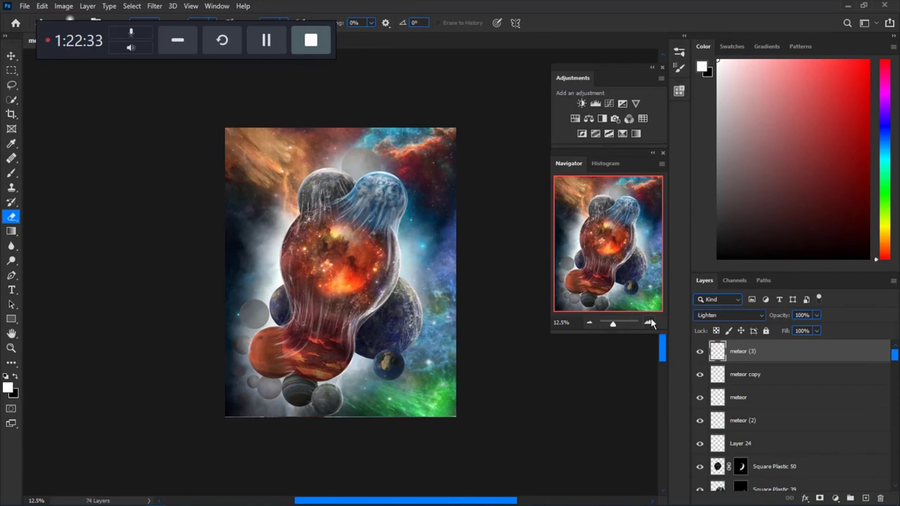
click(729, 315)
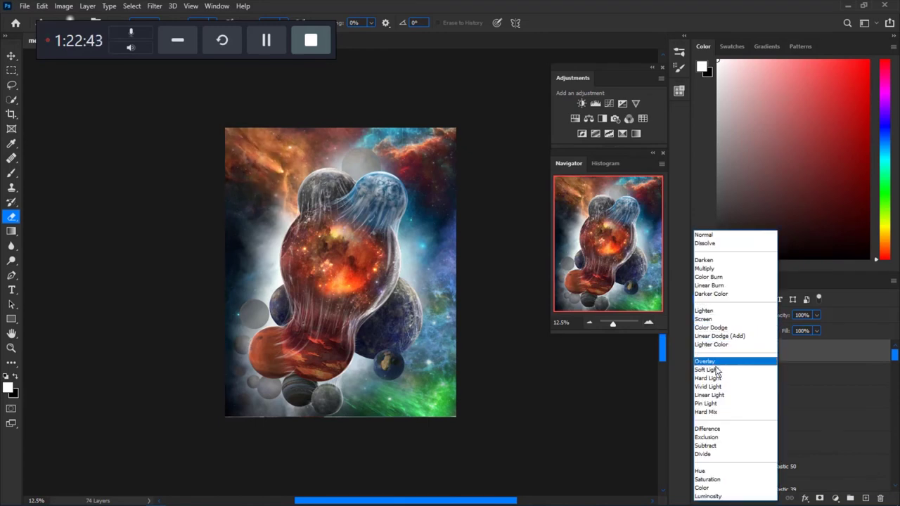
click(708, 310)
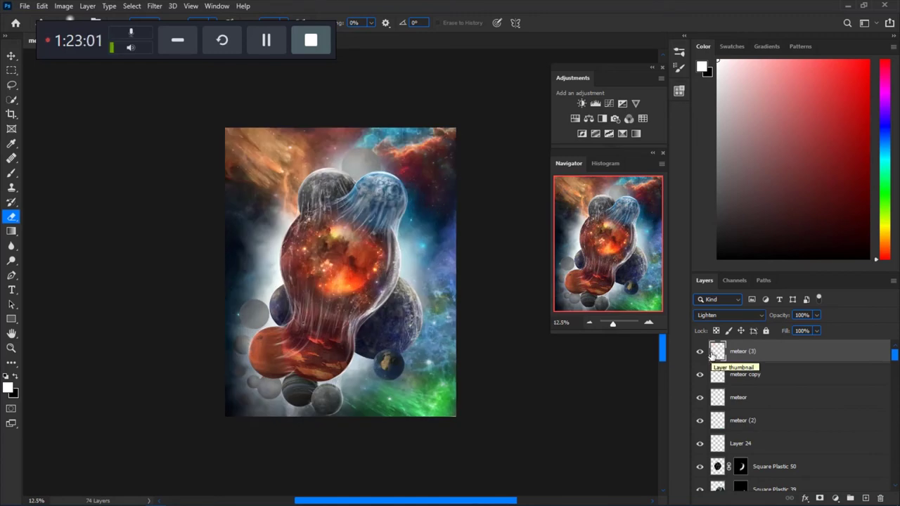
click(717, 315)
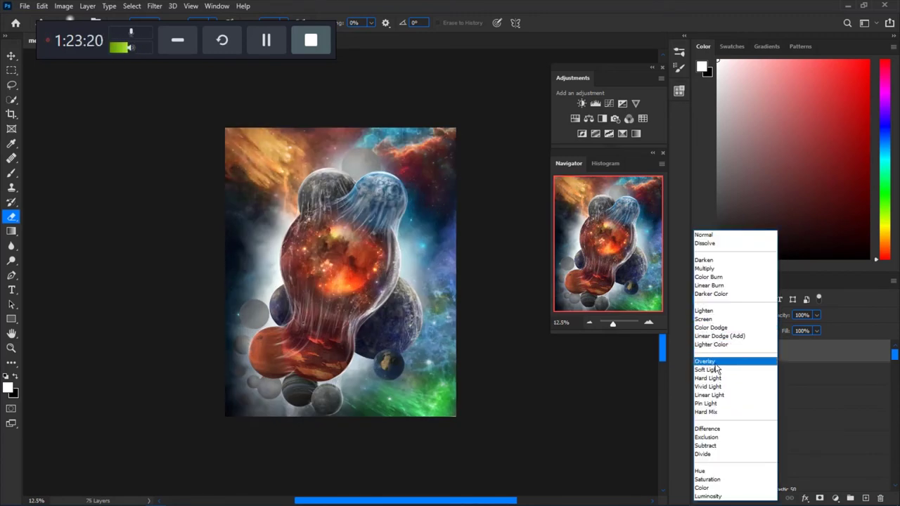
click(710, 362)
key(ctrl+minus)
key(ctrl+minus)
key(ctrl+plus)
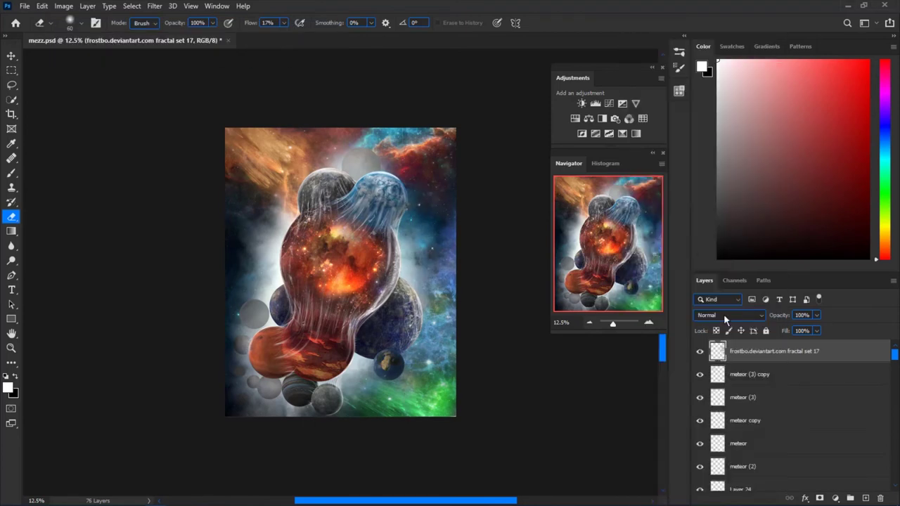
Position the new fractal over the scene, duplicate it, and blend it in Linear Dodge (Add)
drag(415, 236, 434, 243)
click(556, 23)
key(ctrl+j)
key(e)
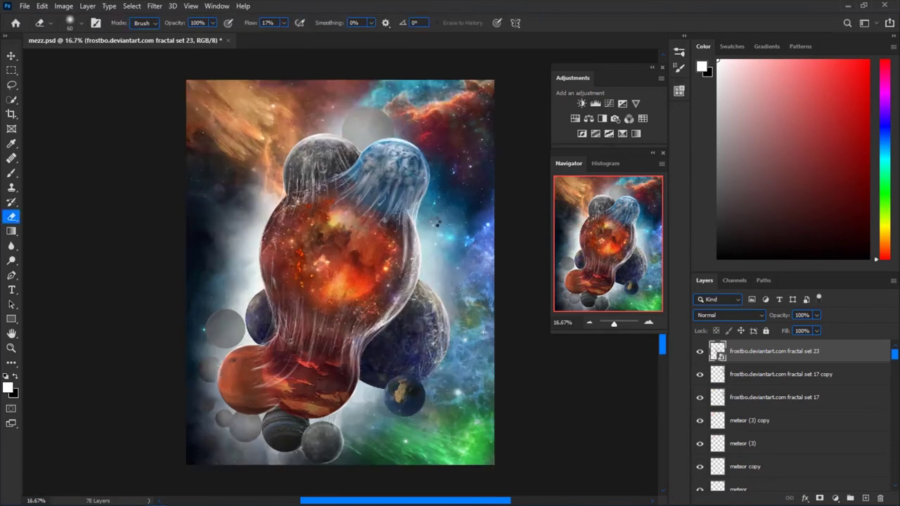
click(729, 315)
click(703, 335)
Make more fractal copies at 90% fill and resize and reposition them
key(ctrl+j)
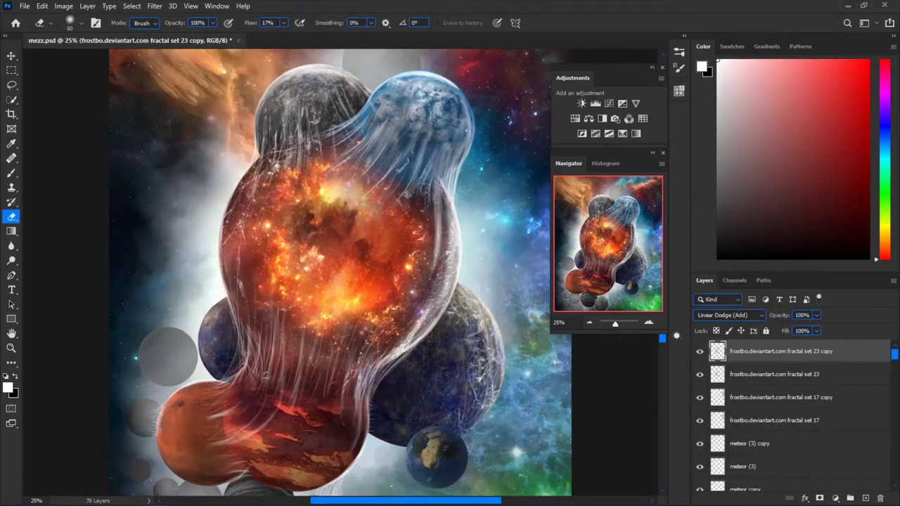
key(ctrl+0)
drag(785, 330, 778, 330)
key(ctrl+j)
key(ctrl+t)
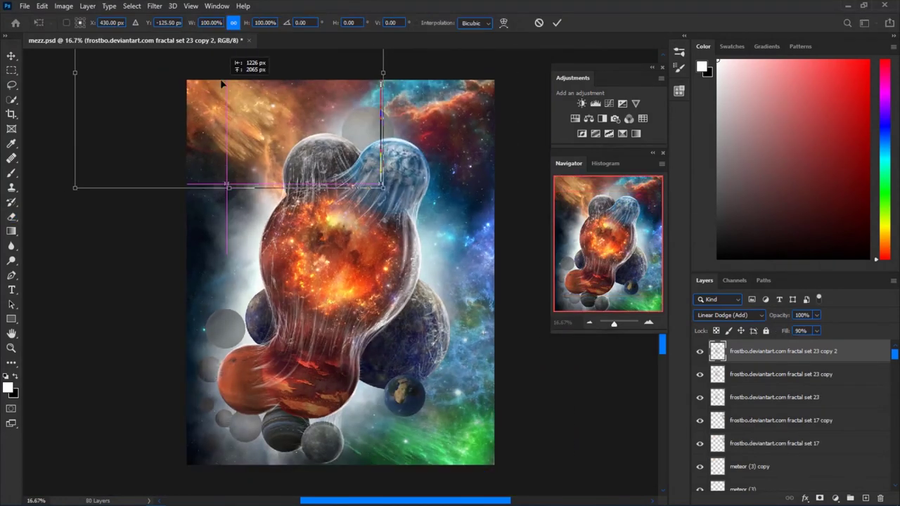
key(Return)
key(e)
key(ctrl+j)
key(ctrl+j)
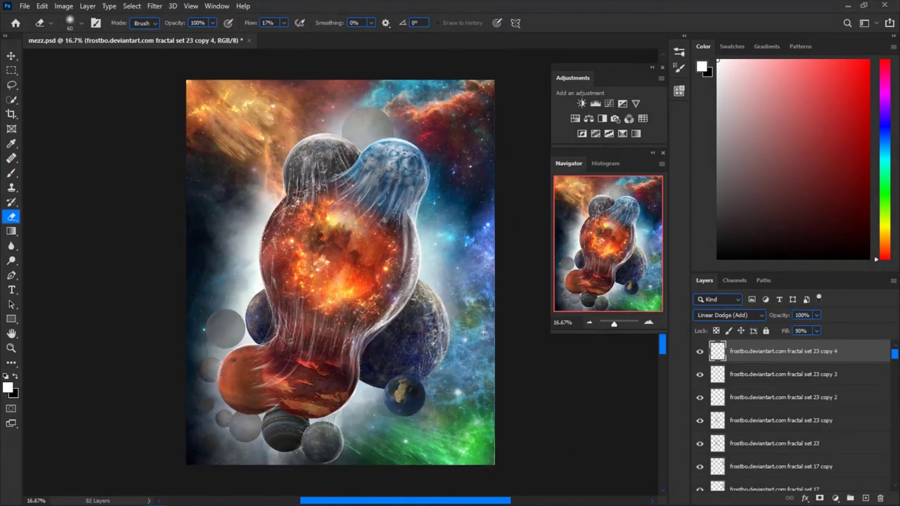
key(ctrl+t)
key(Return)
Colorize one fractal copy green, duplicate it, and set the copy to Linear Dodge (Add)
key(ctrl+u)
click(527, 234)
click(400, 167)
key(Return)
key(e)
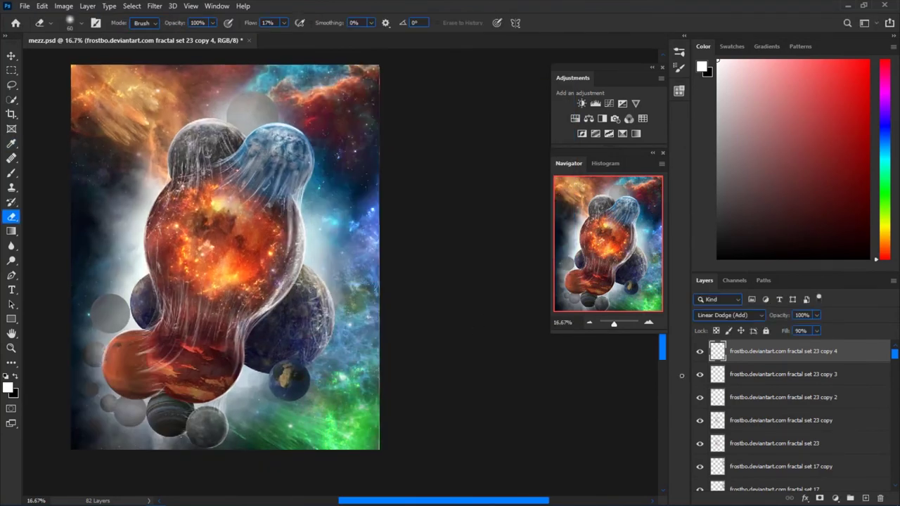
key(ctrl+j)
click(724, 315)
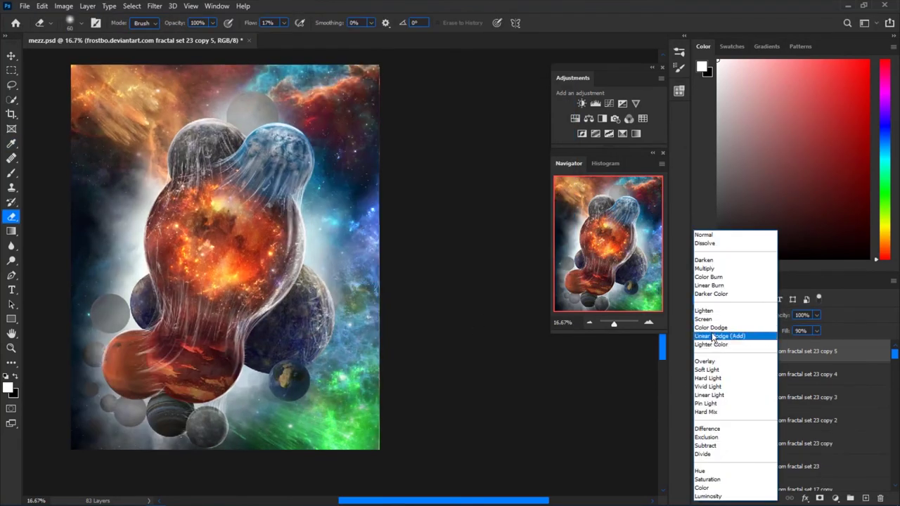
click(713, 336)
Place another fractal layer over the top of the scene
drag(349, 352, 464, 367)
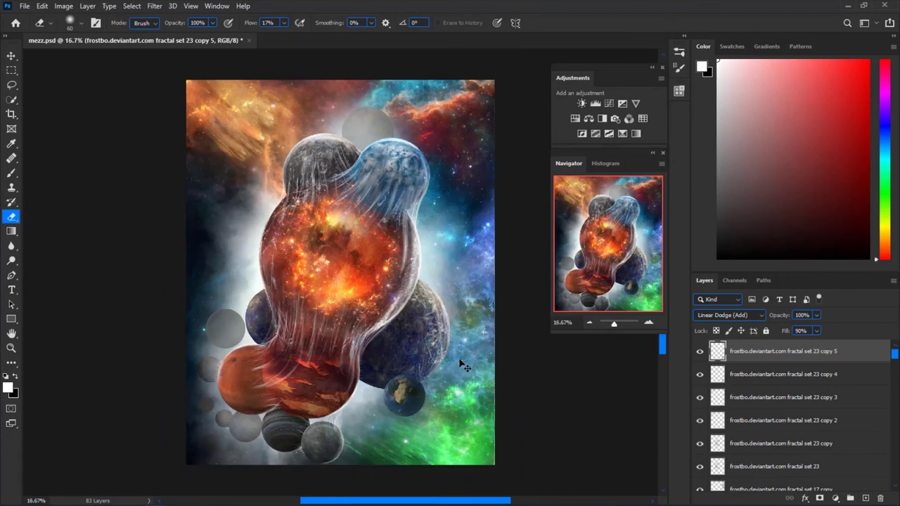
drag(457, 263, 479, 86)
key(Return)
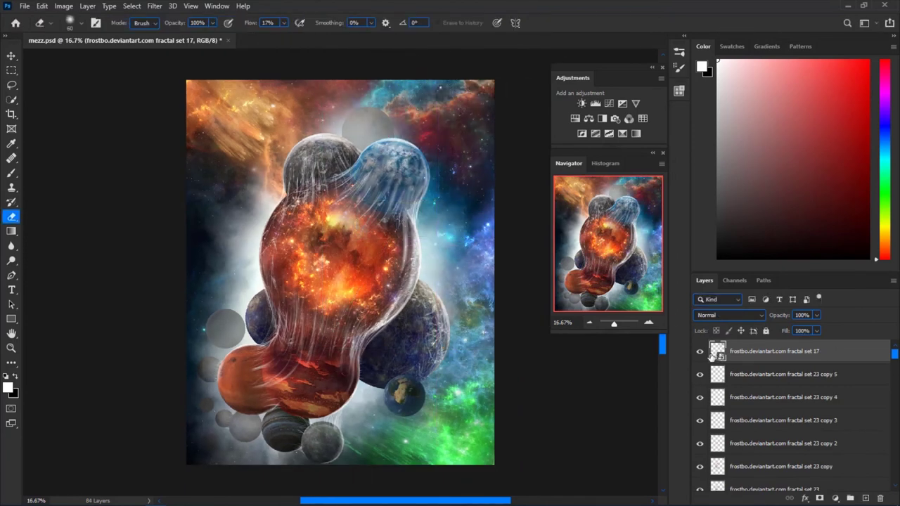
Blend the new fractal in Screen and colorize it with hue 345, saturation +87
click(725, 315)
click(703, 319)
key(ctrl+u)
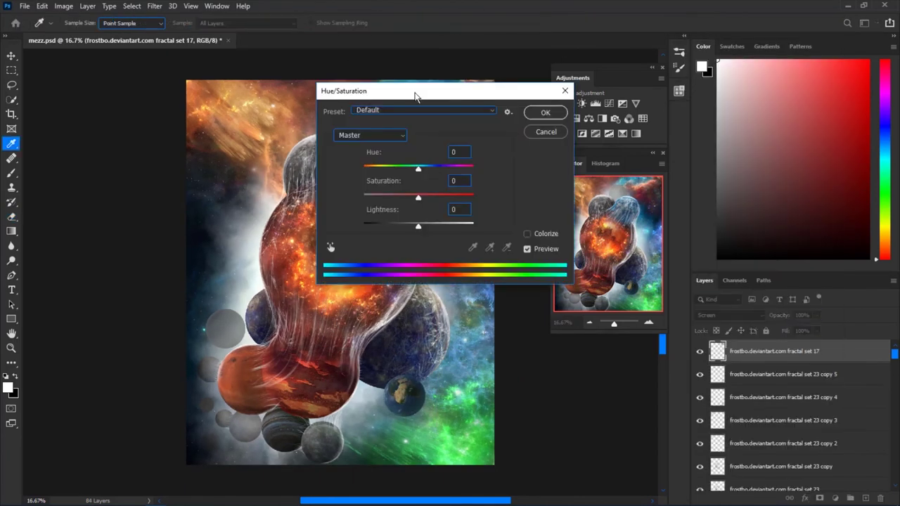
drag(399, 100, 164, 135)
click(291, 273)
drag(182, 237, 223, 237)
drag(191, 209, 235, 210)
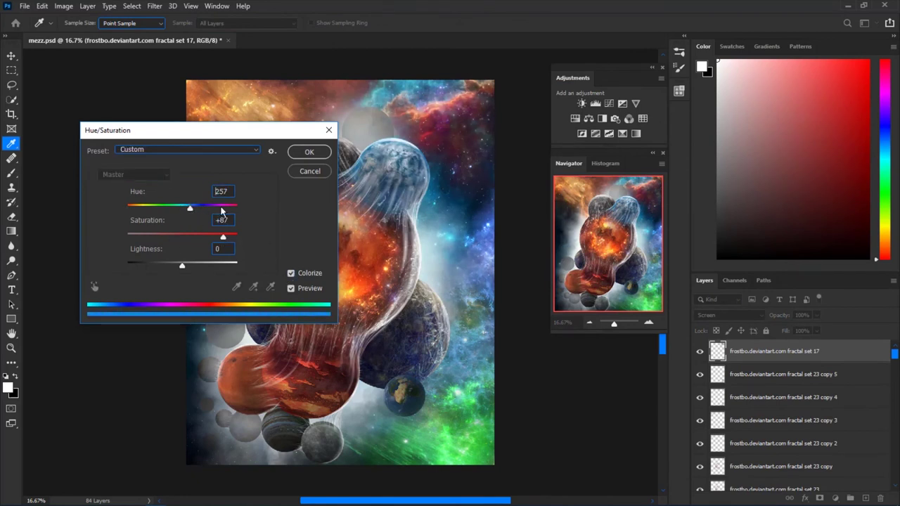
key(Return)
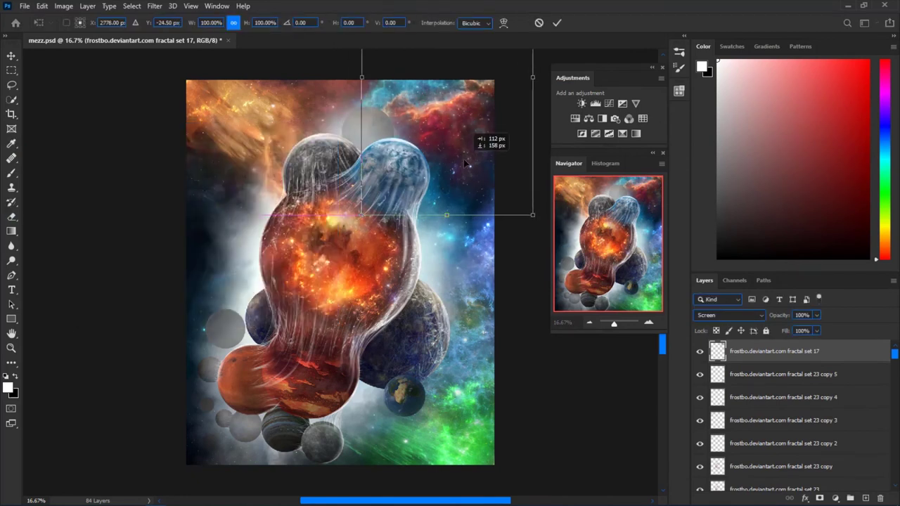
Apply a small extra hue shift, duplicate the fractal in Screen mode, and add an empty layer
key(ctrl+u)
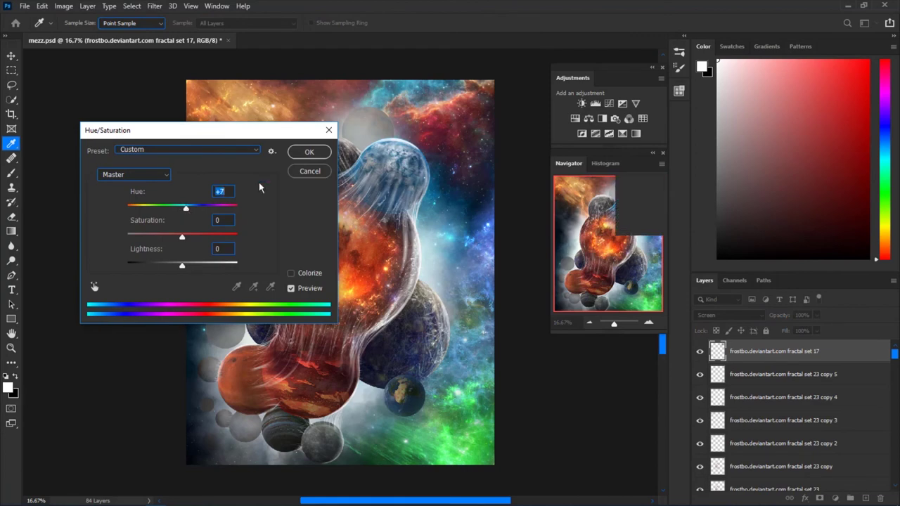
click(309, 152)
key(e)
key(ctrl+j)
click(717, 318)
click(707, 319)
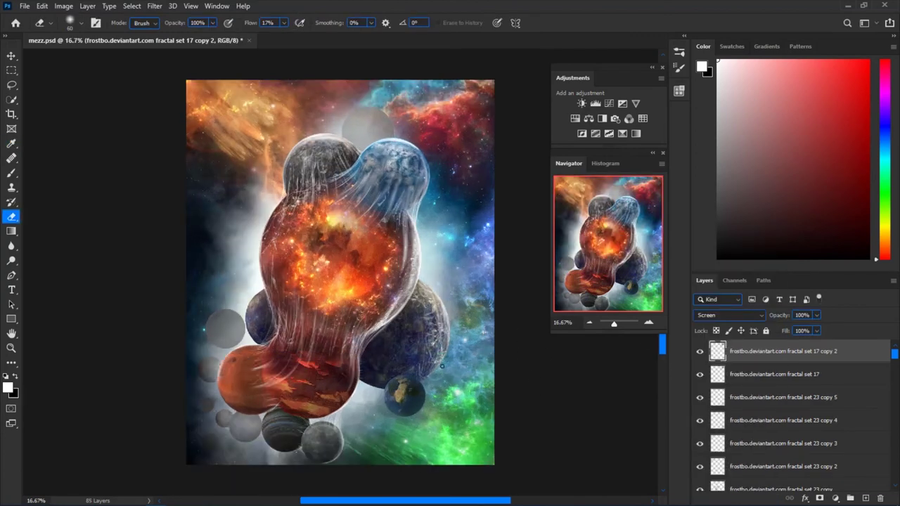
key(ctrl+shift+alt+n)
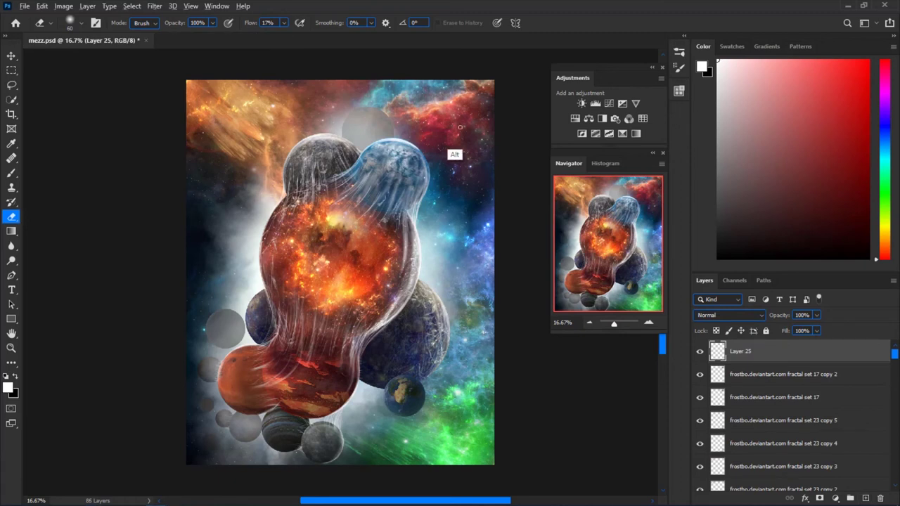
Set the new layer to Soft Light and paint a red glow with a 1400 brush
key(b)
right_click(430, 152)
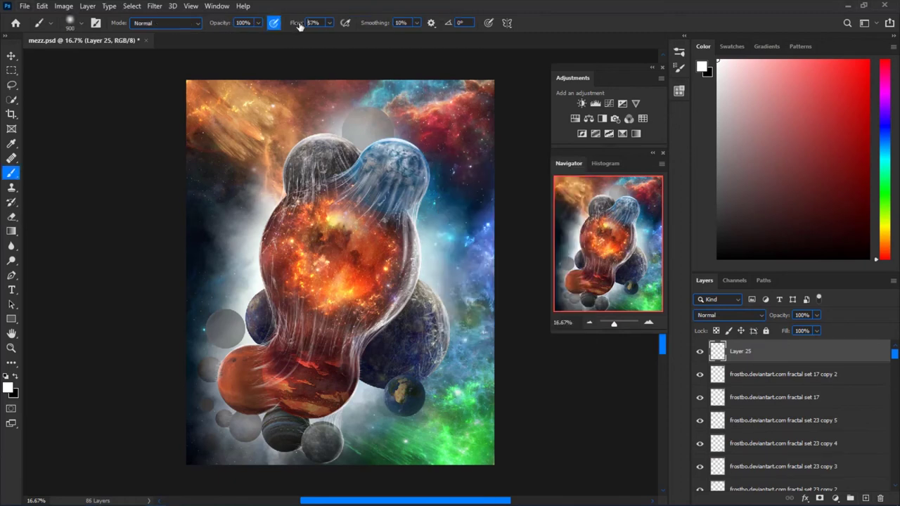
alt+click(443, 118)
click(729, 315)
click(710, 361)
drag(454, 127, 476, 131)
Sample nebula colours and paint soft red over the top grey planet with a 1000 brush
alt+click(419, 111)
key(bracketleft)
key(bracketleft)
key(bracketleft)
alt+click(208, 100)
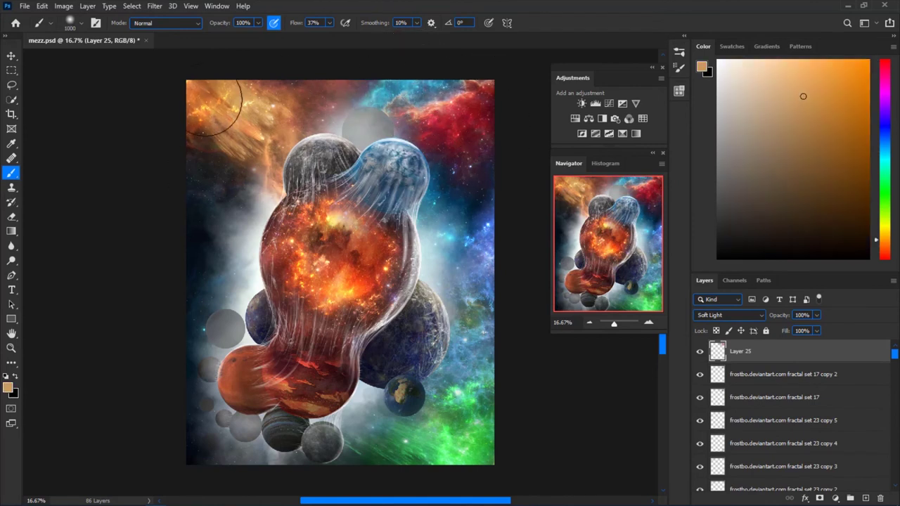
key(bracketleft)
key(bracketleft)
alt+click(450, 106)
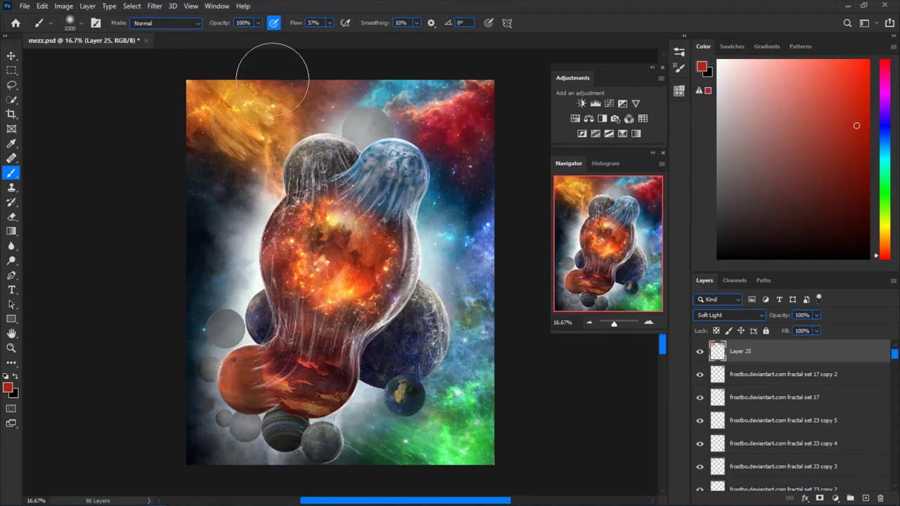
drag(305, 76, 320, 139)
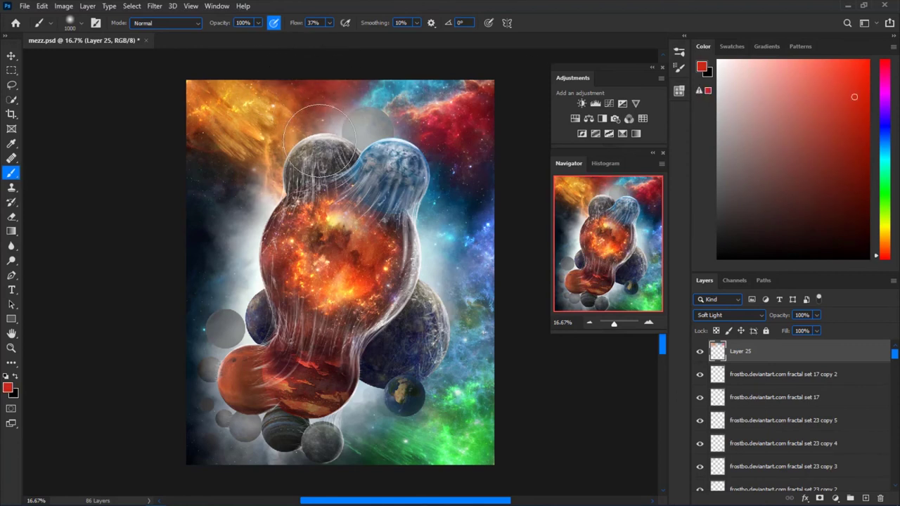
Sample blues from the nebula and paint a soft green patch onto it
alt+click(478, 250)
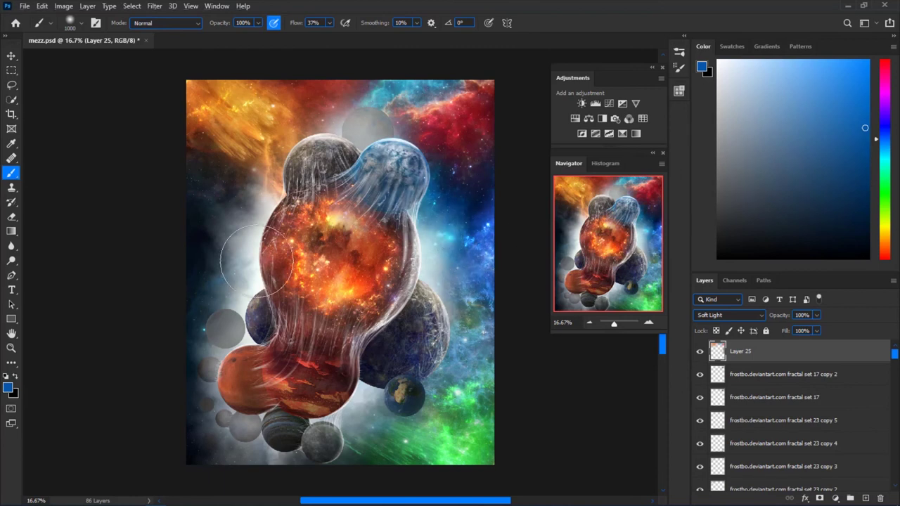
alt+click(184, 280)
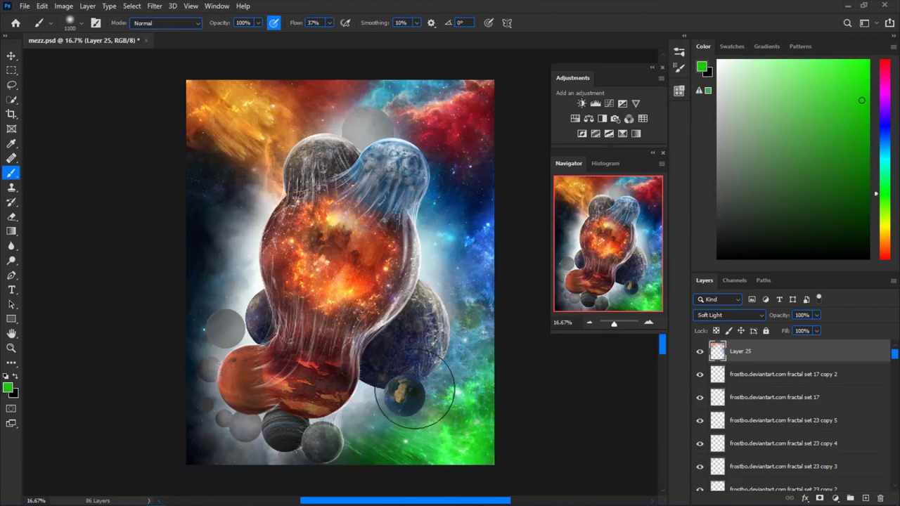
alt+click(493, 310)
key(bracketleft)
key(bracketleft)
alt+click(478, 422)
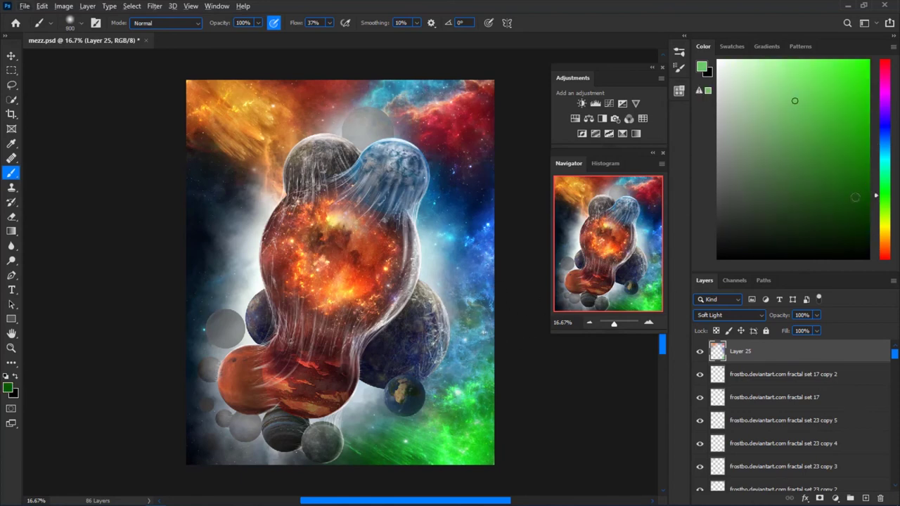
click(474, 327)
key(bracketright)
key(bracketright)
key(bracketright)
Cycle paint colours (dark blue, orange, red, green) and brush sizes for further washes
click(876, 129)
click(868, 139)
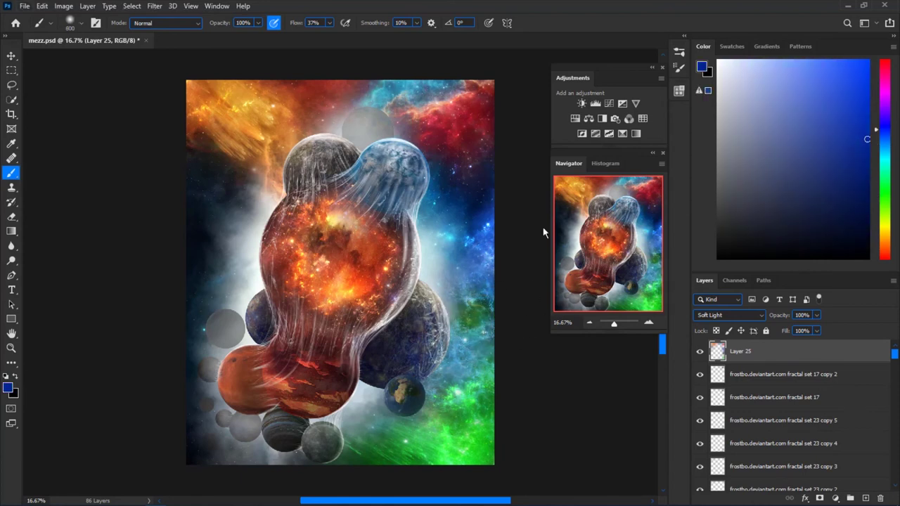
key(bracketright)
key(bracketright)
key(bracketright)
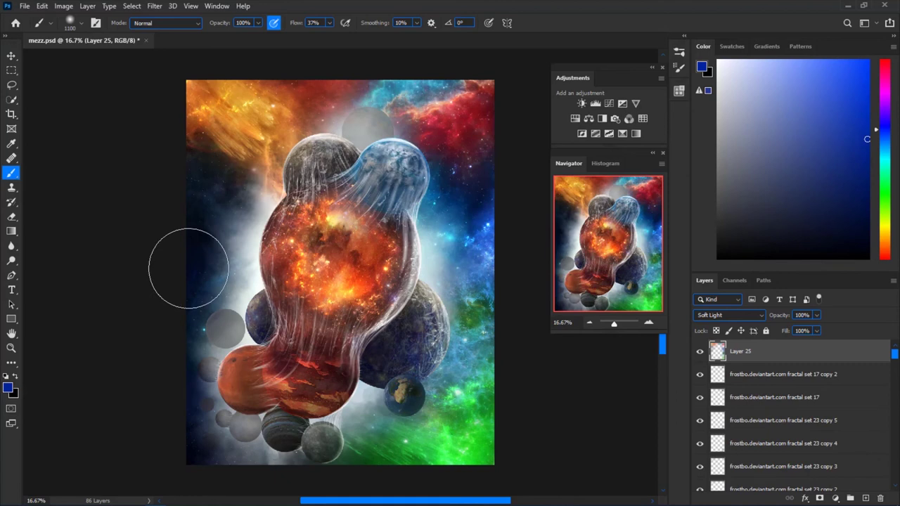
alt+click(276, 113)
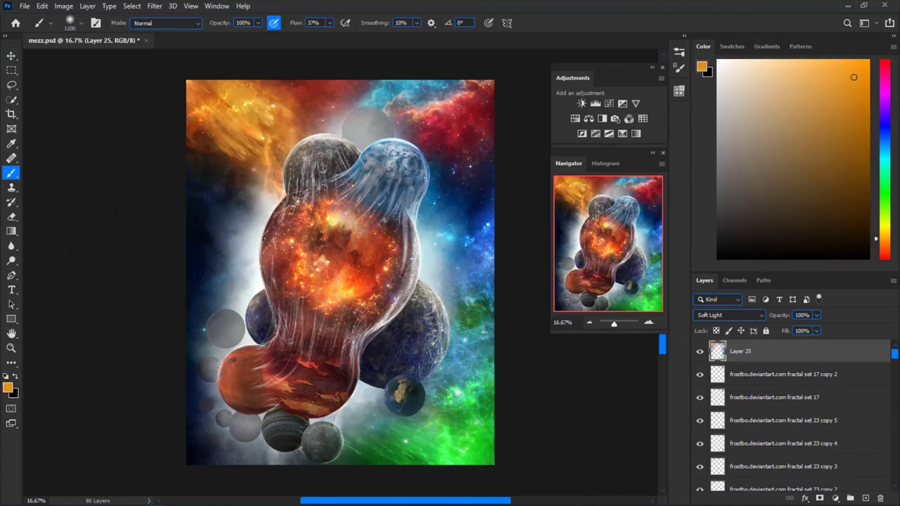
key(bracketleft)
click(886, 65)
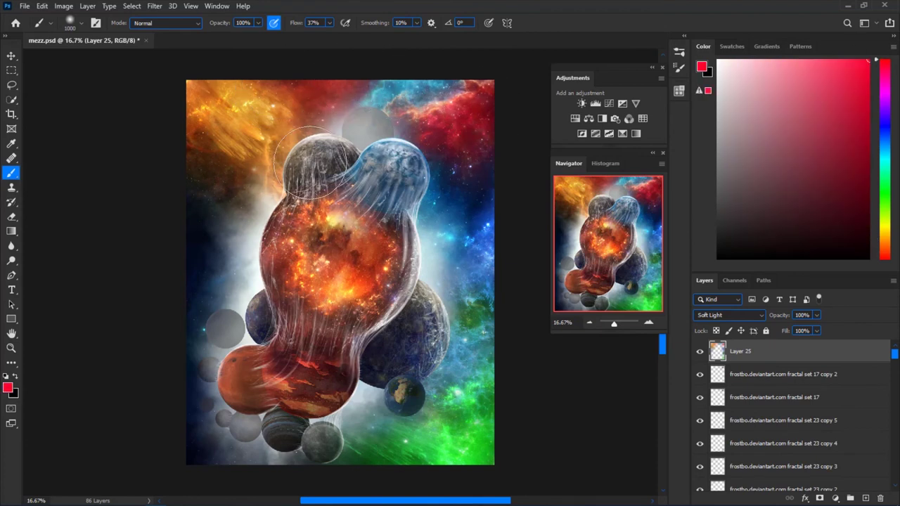
click(879, 188)
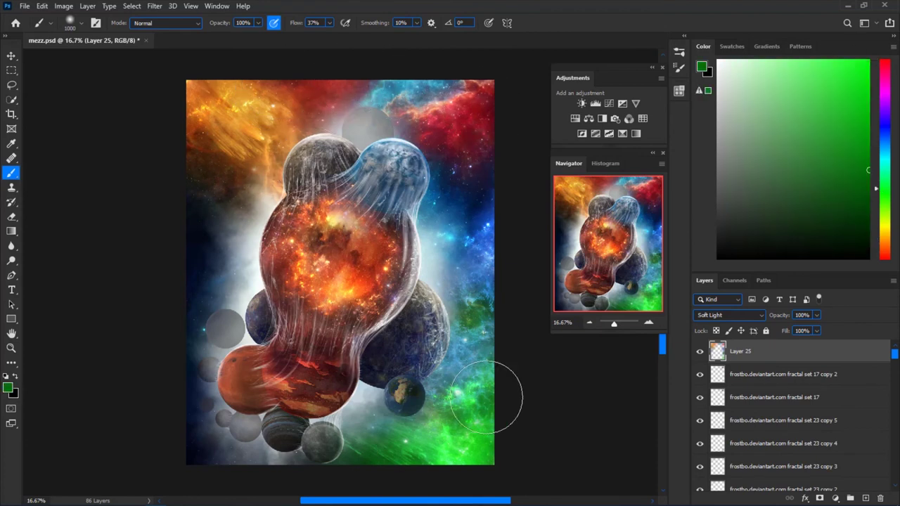
scroll(341, 472, up, 1)
scroll(372, 377, down, 3)
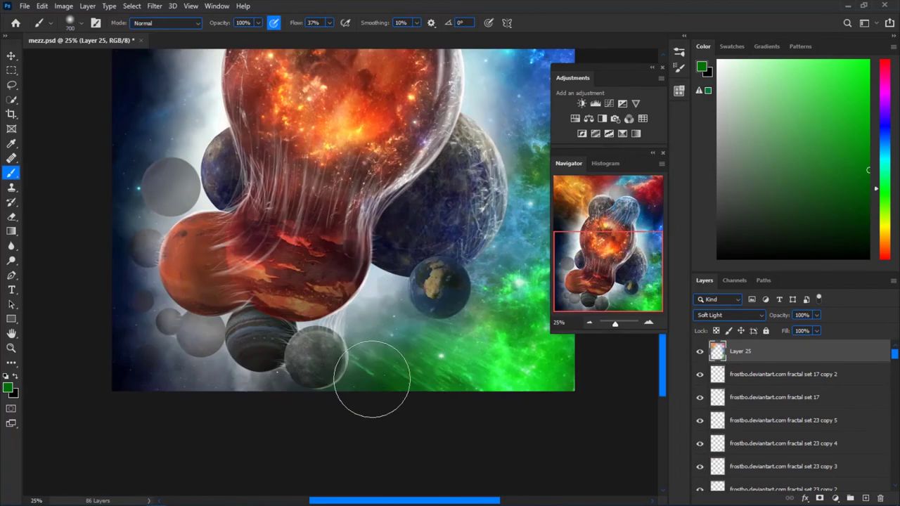
key(bracketleft)
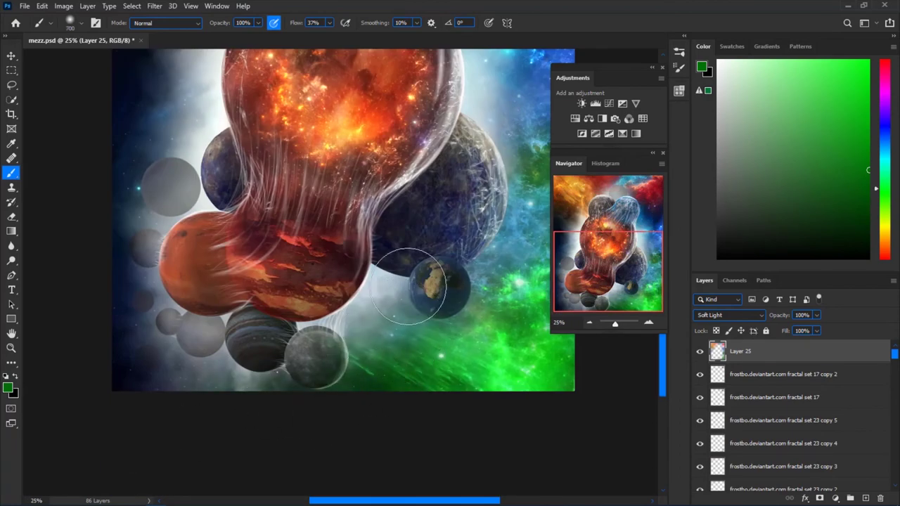
scroll(410, 285, up, 3)
scroll(442, 221, down, 1)
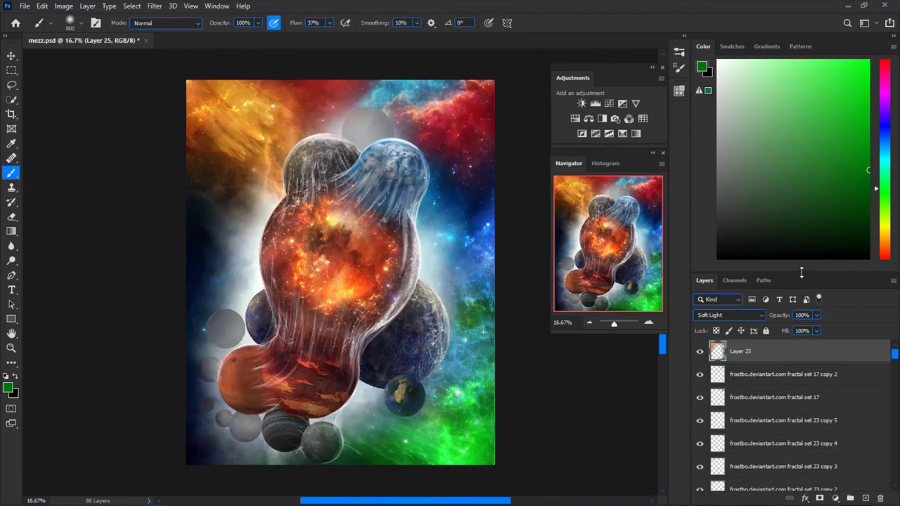
Group the fractal set 17 and meteor layers into Group 1
click(780, 258)
shift+click(758, 465)
scroll(809, 351, down, 3)
scroll(893, 266, up, 3)
scroll(853, 262, down, 2)
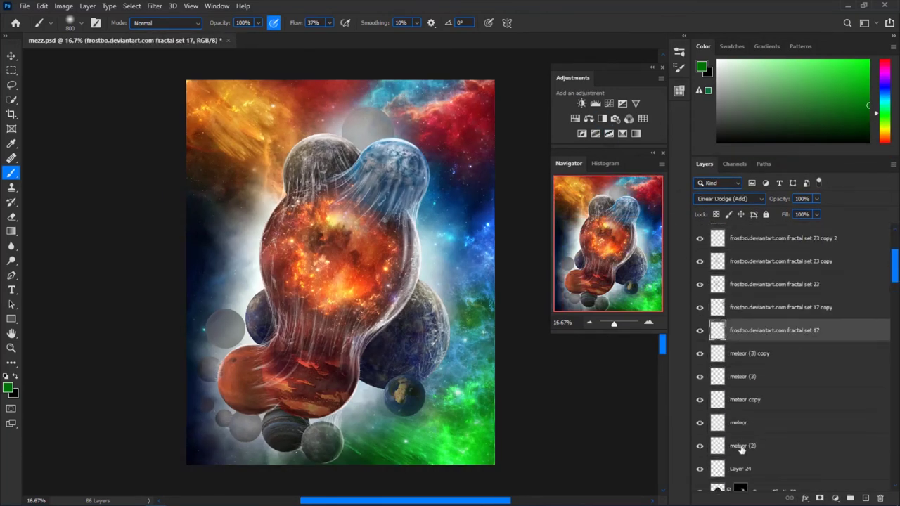
key(ctrl+g)
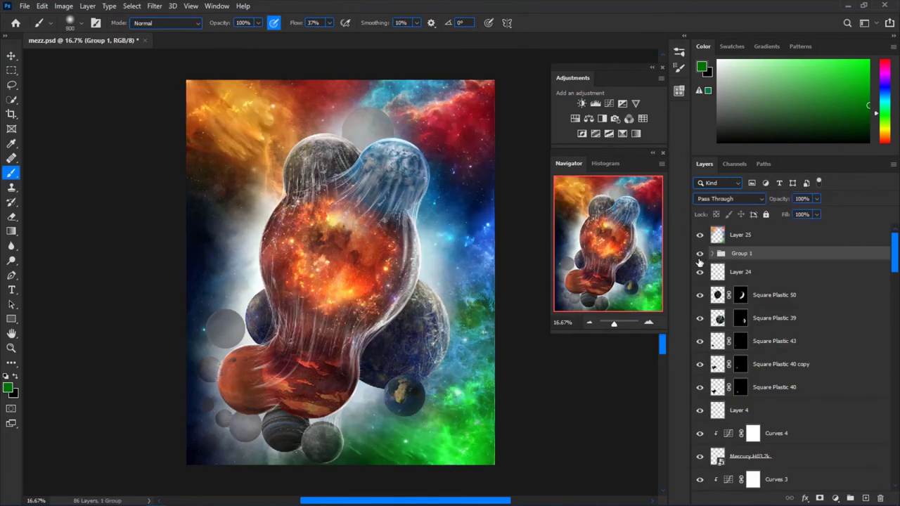
Select Layer 25 and add a Color Lookup adjustment above it
click(741, 235)
click(700, 235)
click(700, 236)
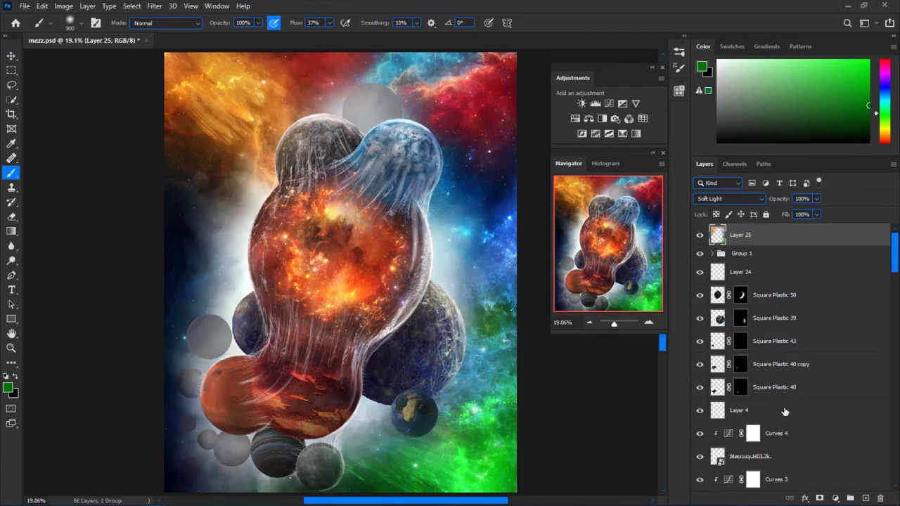
click(642, 118)
key(ctrl+minus)
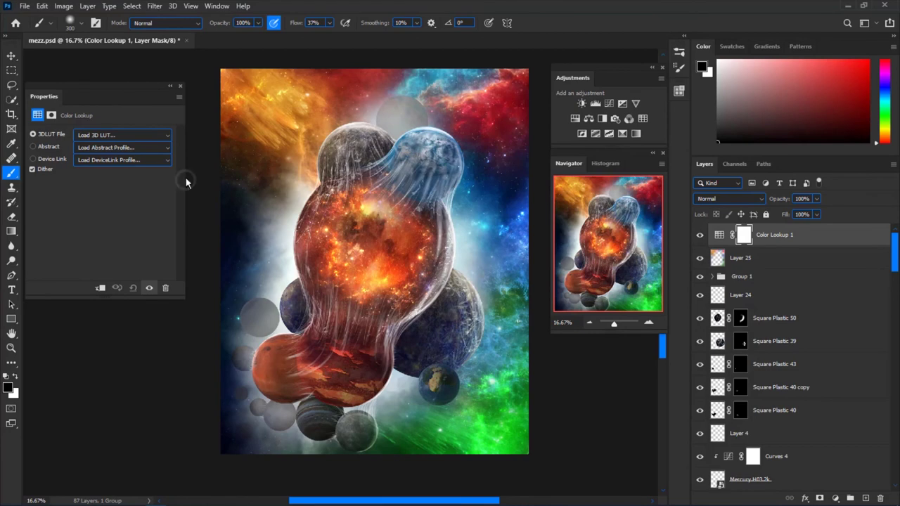
Load the Amina background LUT and blend the lookup layer in Multiply
click(112, 135)
click(79, 202)
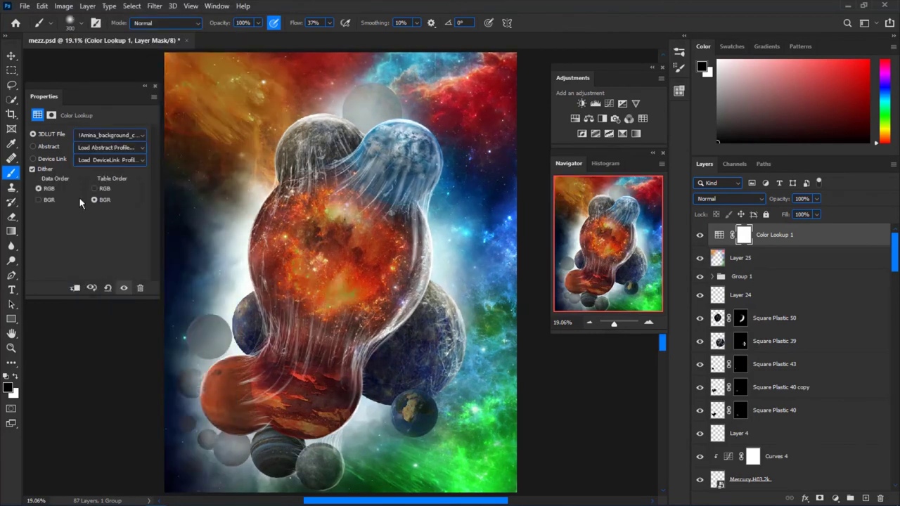
click(724, 200)
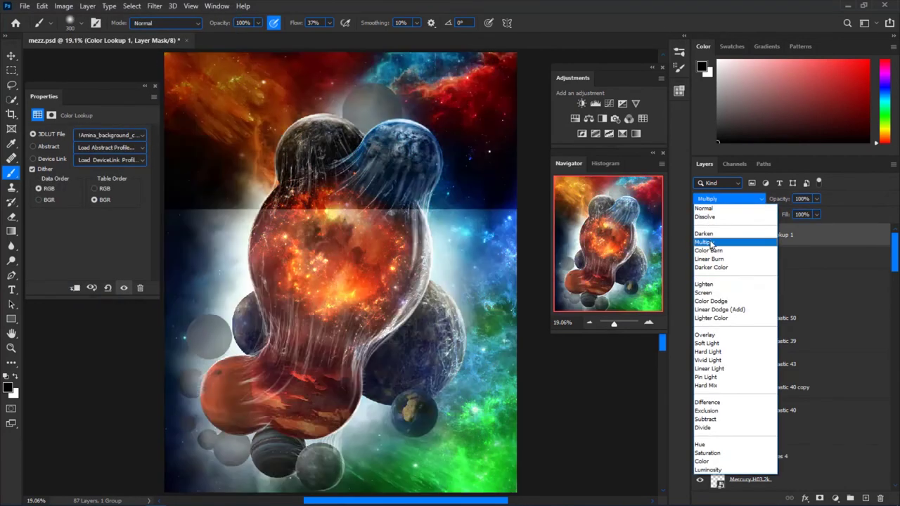
click(708, 251)
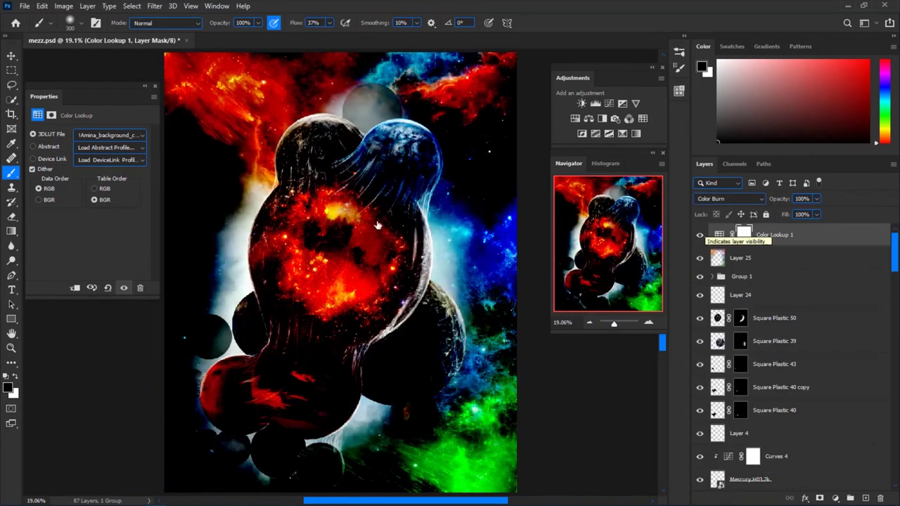
click(725, 199)
click(710, 239)
Invert the lookup mask and paint white to reveal the grade over the top-left nebula
key(ctrl+i)
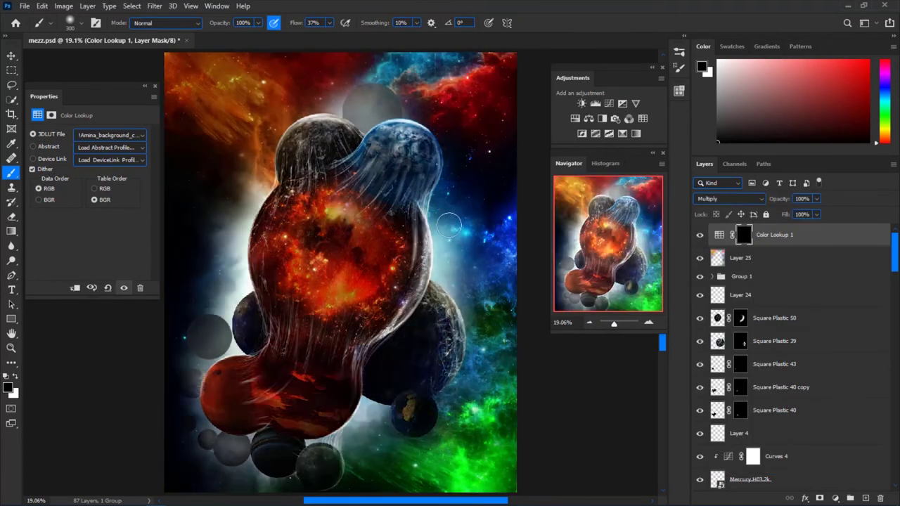
key(x)
key(bracketright)
key(bracketright)
key(bracketright)
key(bracketright)
key(bracketright)
key(bracketright)
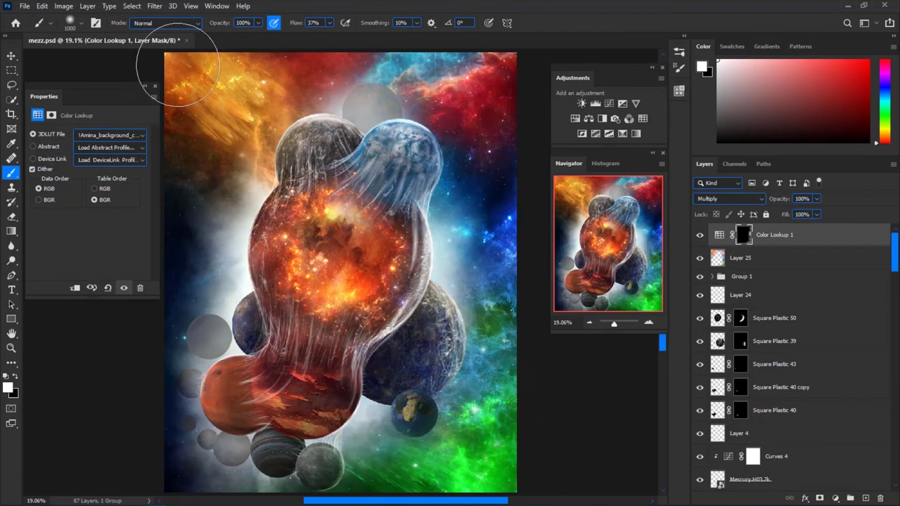
drag(179, 63, 324, 70)
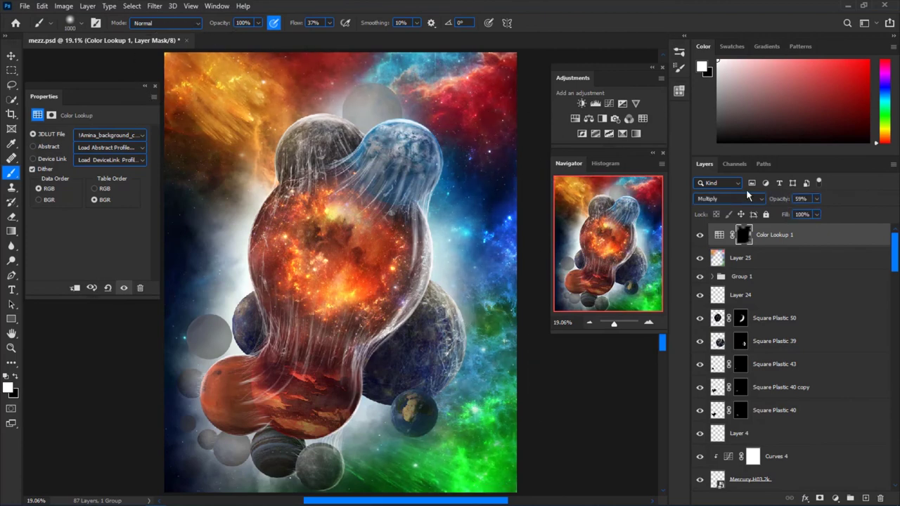
Load the Amina clean colors LUT and add two more Color Lookup layers
click(109, 134)
click(141, 145)
click(109, 135)
key(Escape)
click(642, 118)
click(642, 119)
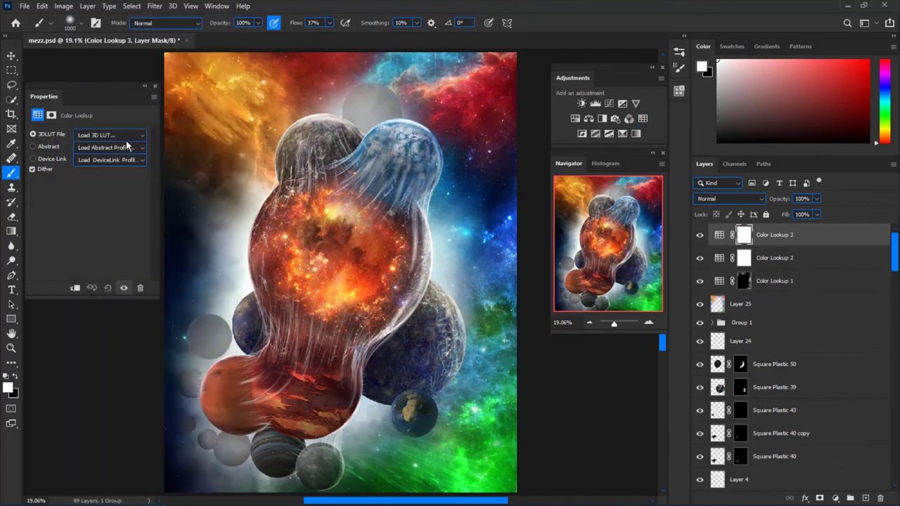
Remove the extra lookup and give Color Lookup 2 the Amina clean colors LUT at 37% opacity
key(ctrl+z)
click(109, 135)
click(116, 38)
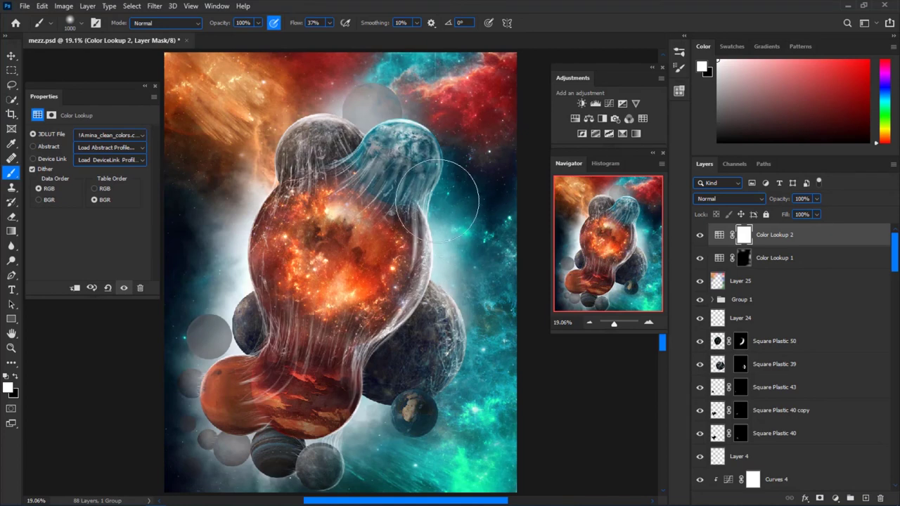
click(700, 236)
click(699, 236)
click(700, 236)
click(700, 236)
click(699, 237)
click(700, 236)
drag(786, 200, 782, 202)
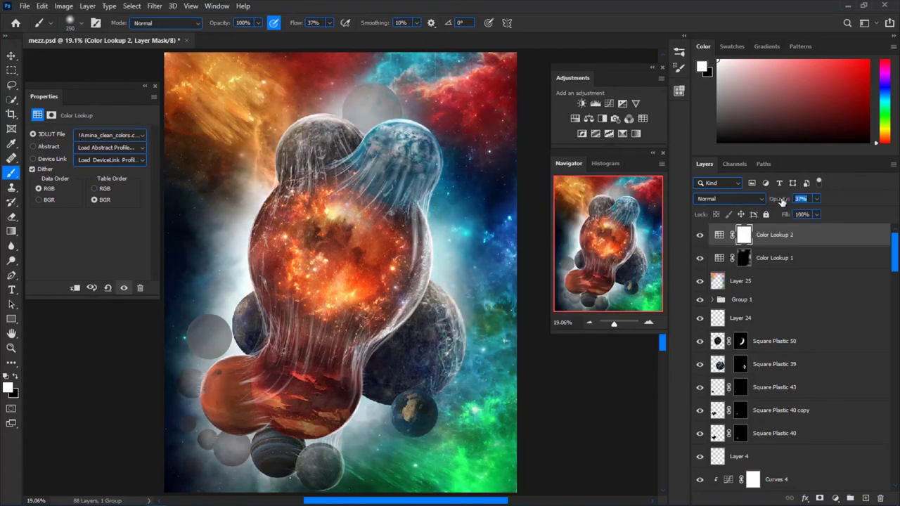
Add Color Lookup 3 with the Amina clean colors LUT, then add Color Lookup 4
click(643, 118)
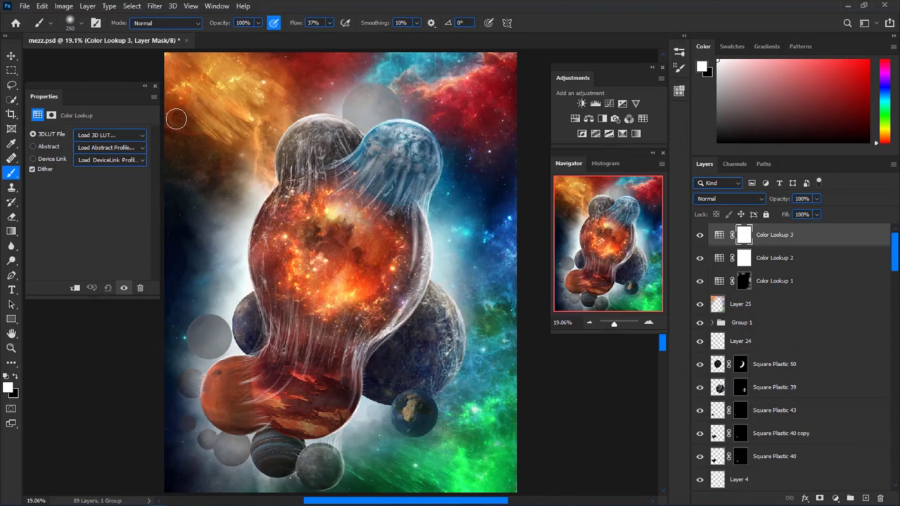
click(110, 134)
click(106, 148)
click(700, 235)
click(699, 235)
click(700, 235)
click(643, 118)
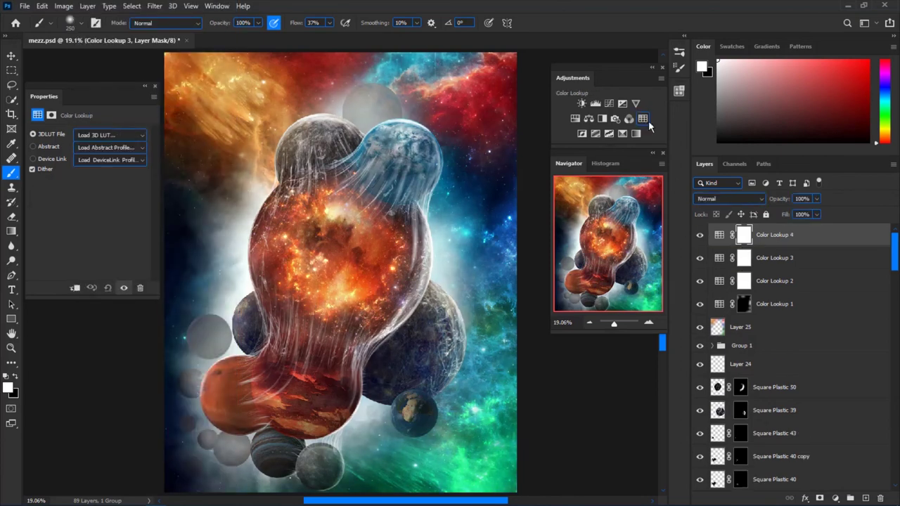
Load another Amina LUT on Color Lookup 4, then add Color Lookup 5 with the Amina main color LUT
click(110, 134)
click(151, 81)
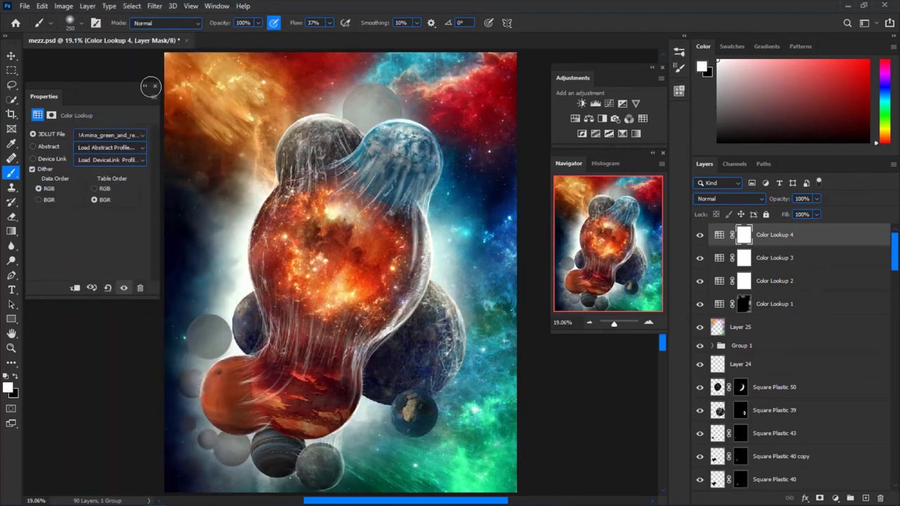
click(643, 118)
click(111, 134)
click(137, 133)
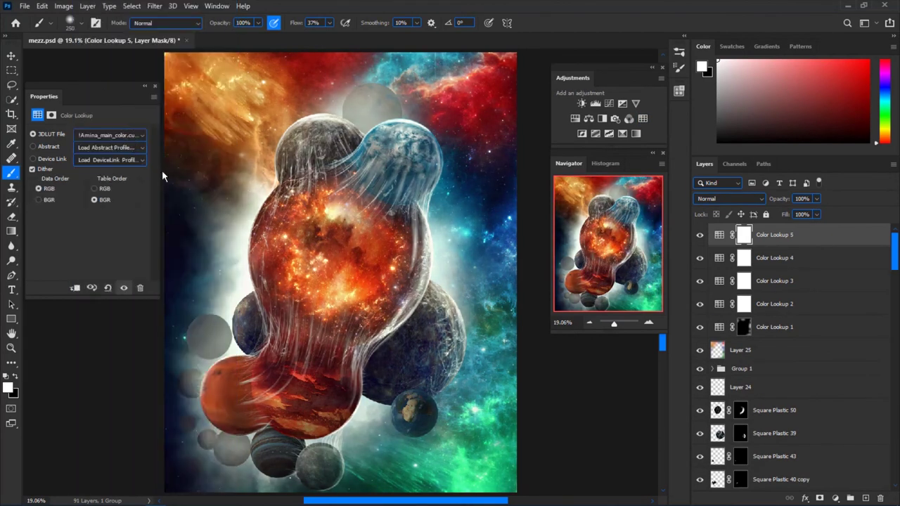
Add a lookup with !Amina_red.cube, try Multiply with mask painting on the centre, then undo
click(643, 118)
click(111, 134)
click(137, 143)
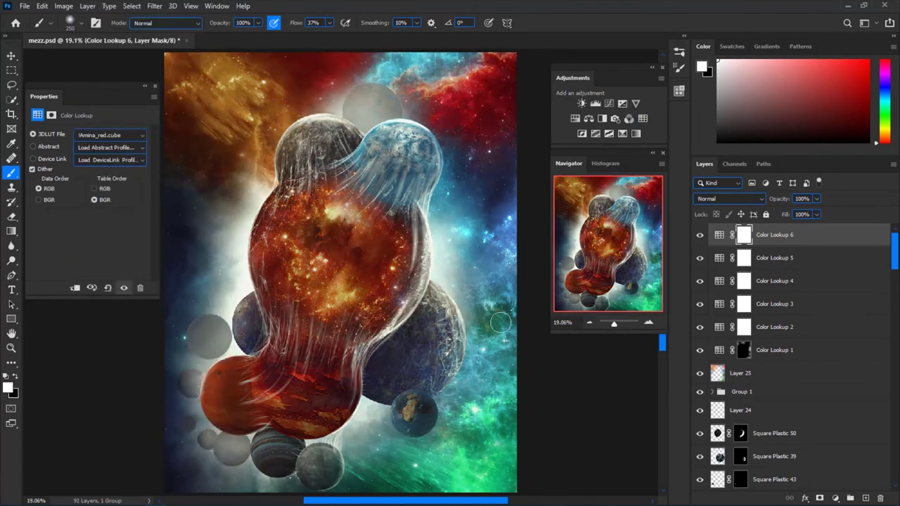
click(714, 200)
click(715, 201)
click(714, 201)
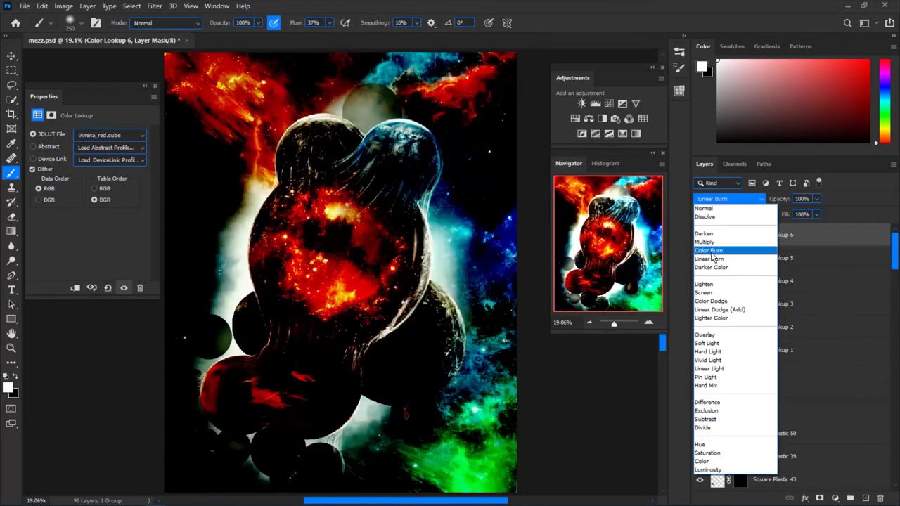
click(704, 242)
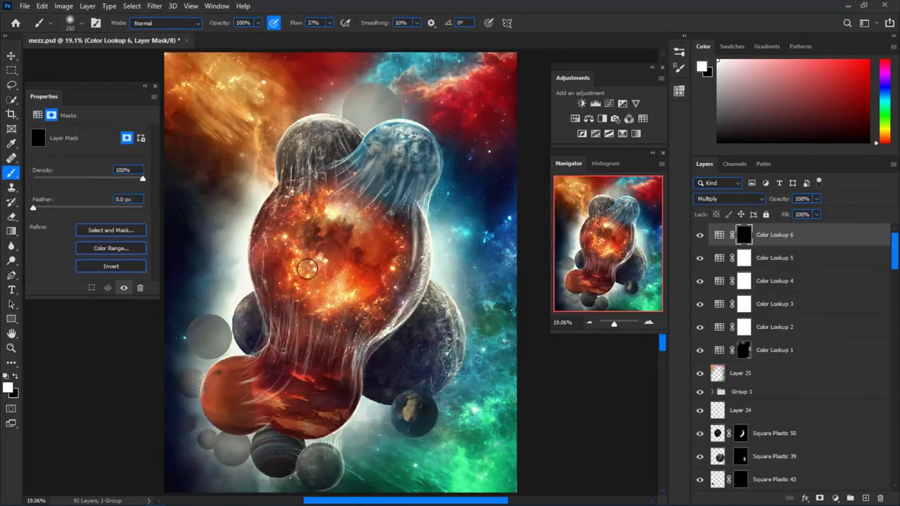
mouse_move(306, 271)
mouse_down()
mouse_move(316, 253)
mouse_move(295, 239)
mouse_up()
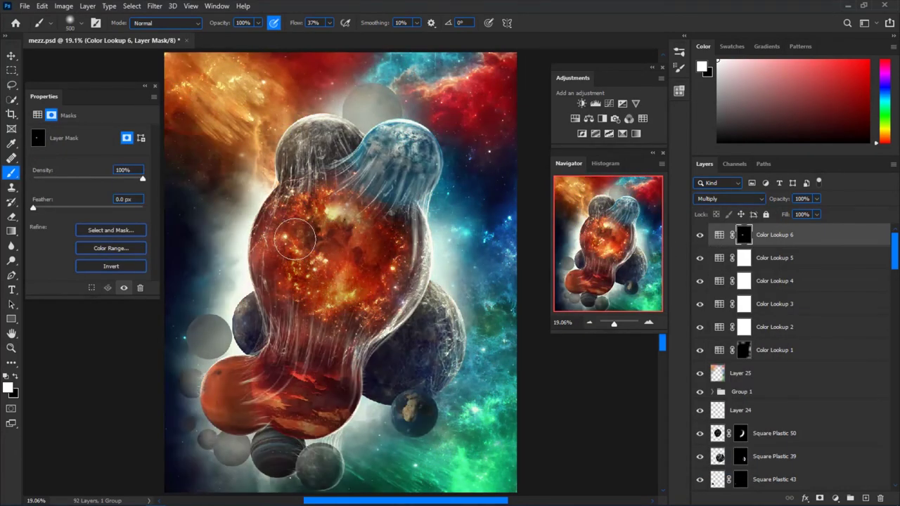
key(ctrl+z)
key(ctrl+z)
key(ctrl+z)
Switch the lookup to !Amina_red_hair.cube at 54% opacity and add Color Lookup 7 above it
click(110, 134)
click(116, 144)
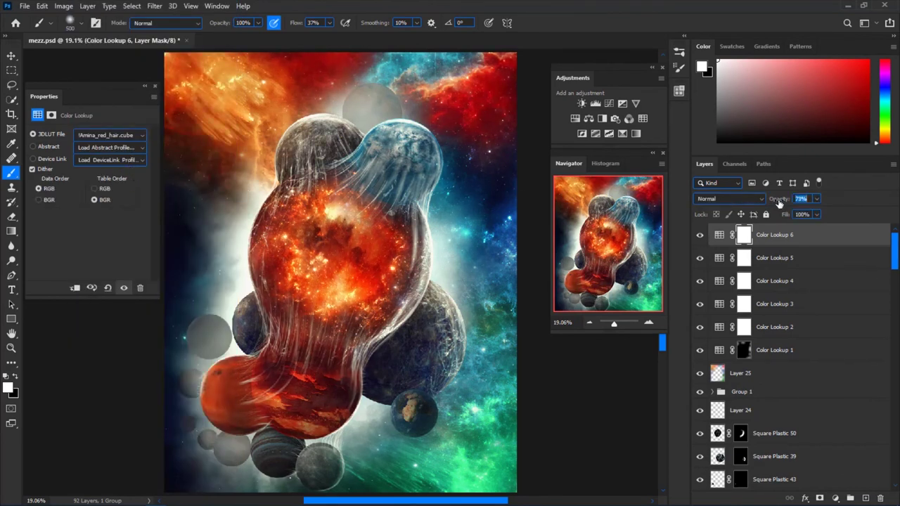
key(Down)
key(ctrl+j)
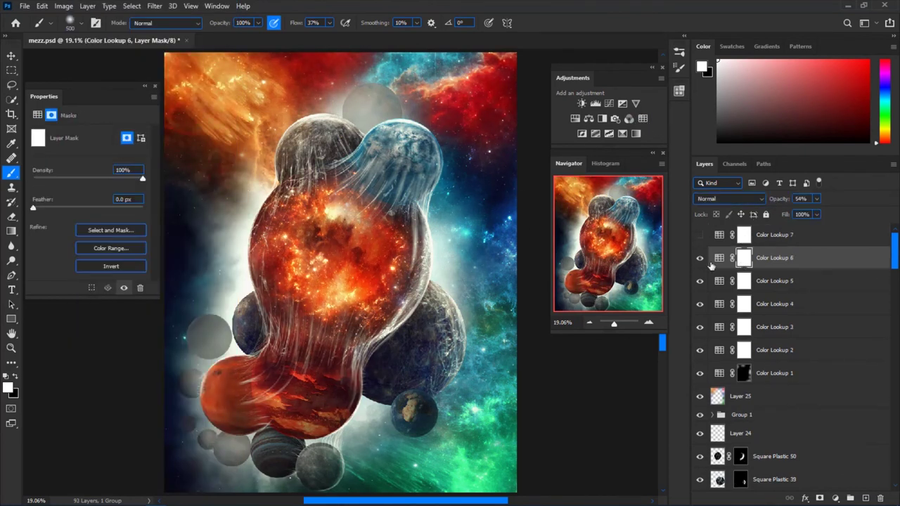
click(719, 236)
click(111, 134)
Try !Amina_skin1 and soft background LUTs, then settle on !Amina_vignetting.cube for Color Lookup 7
click(116, 155)
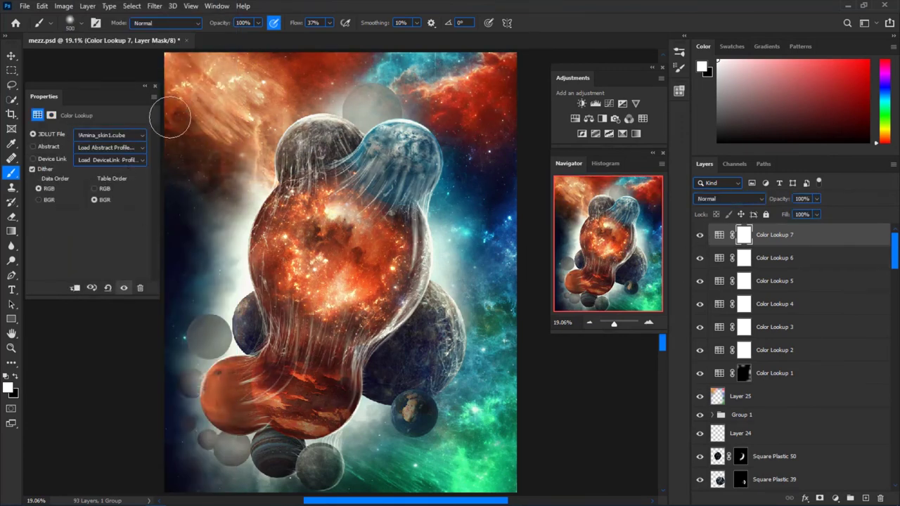
click(110, 134)
click(130, 165)
click(111, 135)
click(143, 175)
click(155, 85)
Invert the vignette mask, paint it back around the image edges, and add another lookup layer
key(ctrl+i)
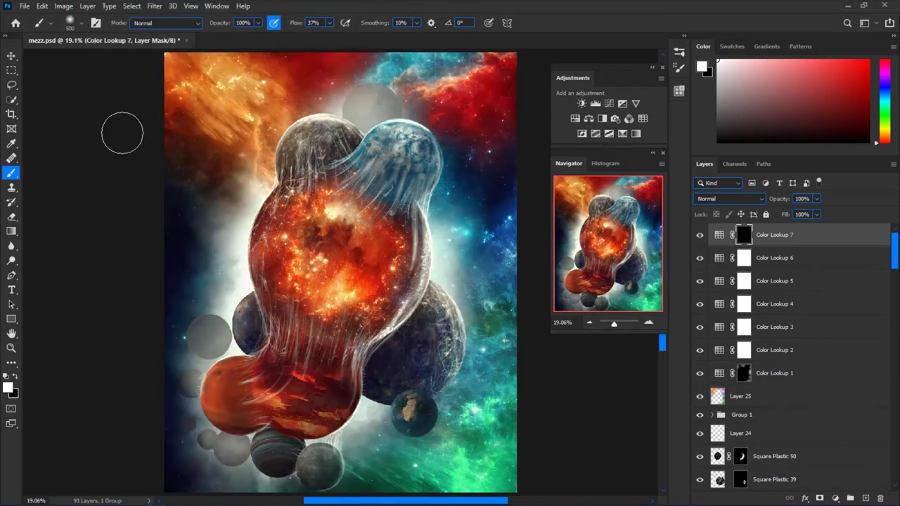
key(ctrl+minus)
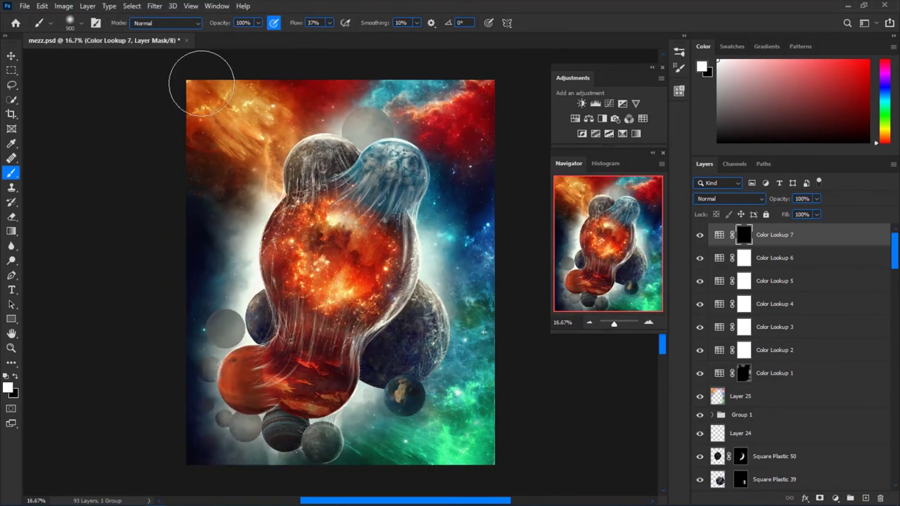
mouse_move(509, 353)
mouse_down()
mouse_move(175, 291)
mouse_move(488, 257)
mouse_move(509, 438)
mouse_up()
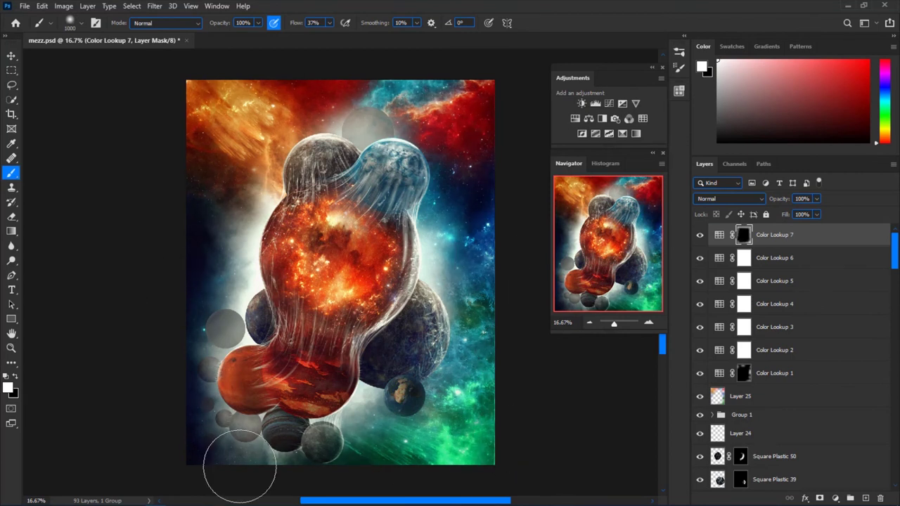
key(ctrl+minus)
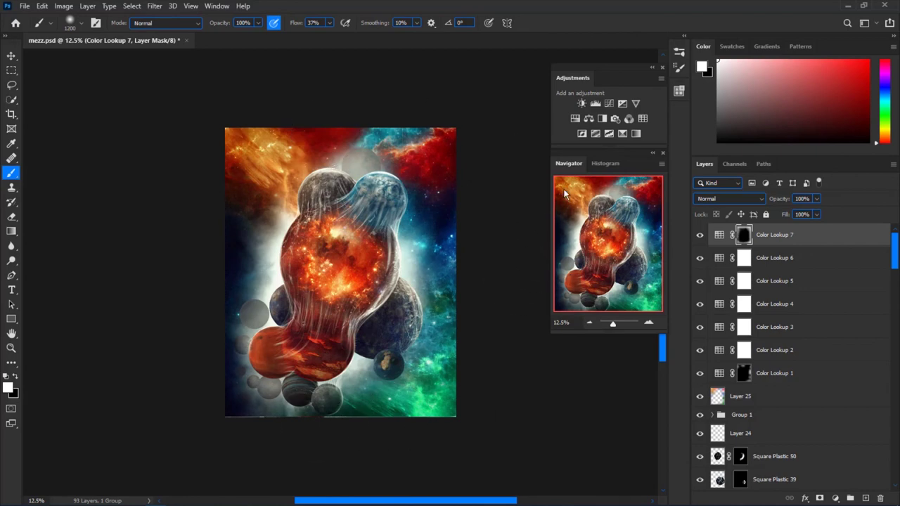
click(642, 118)
click(169, 110)
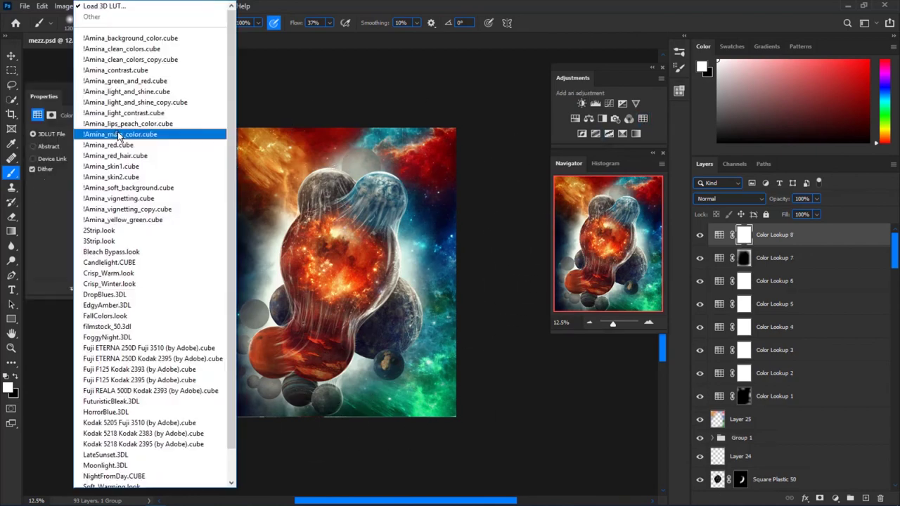
Give Color Lookup 8 a LUT with an inverted mask, then add Color Lookup 9 with a LUT
click(125, 211)
key(ctrl+i)
key(bracketleft)
key(bracketleft)
key(bracketleft)
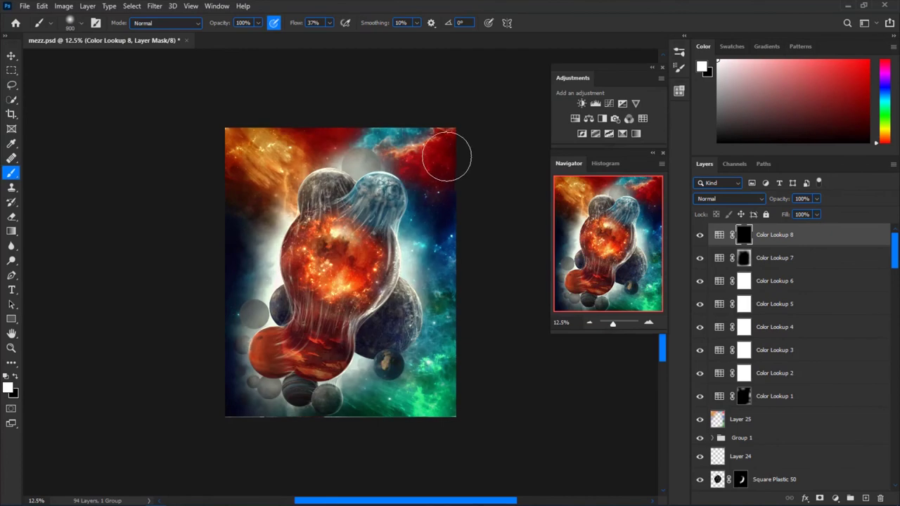
click(642, 118)
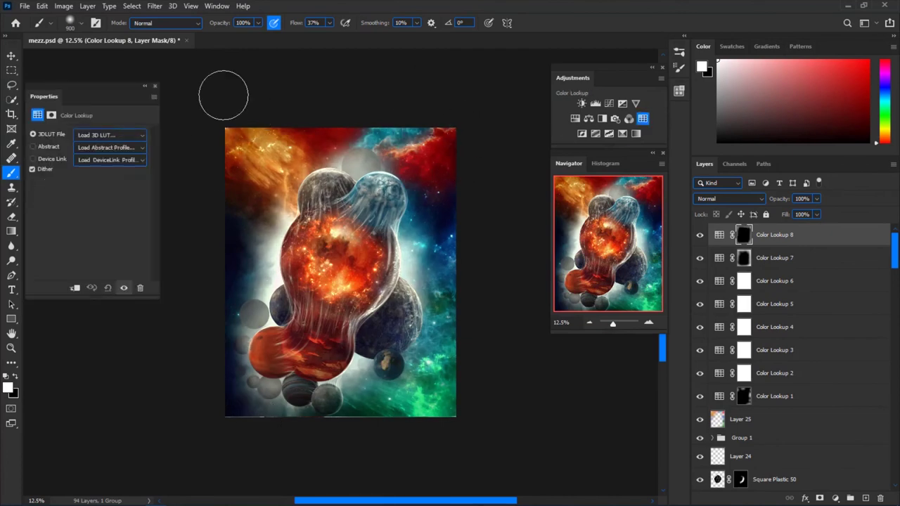
click(127, 96)
click(133, 233)
Switch Color Lookup 9 to the Amina main color LUT
double_click(720, 239)
click(169, 118)
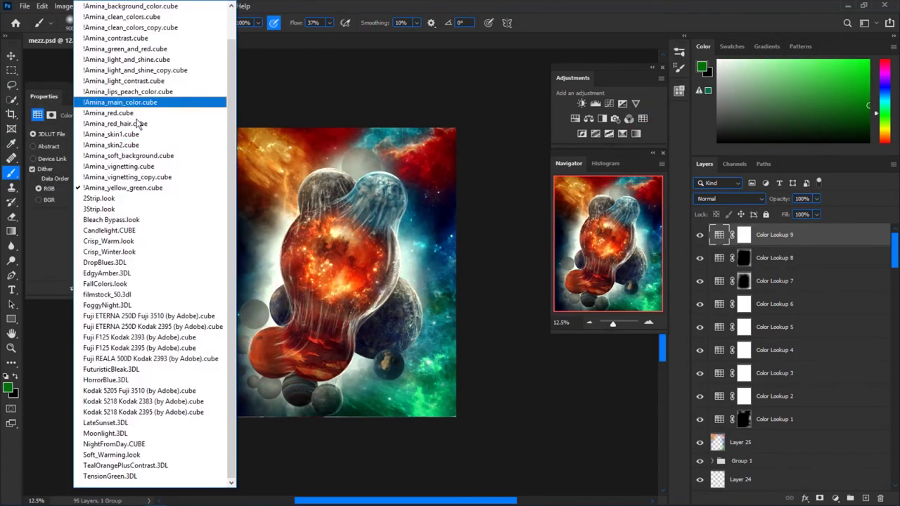
click(141, 52)
click(178, 82)
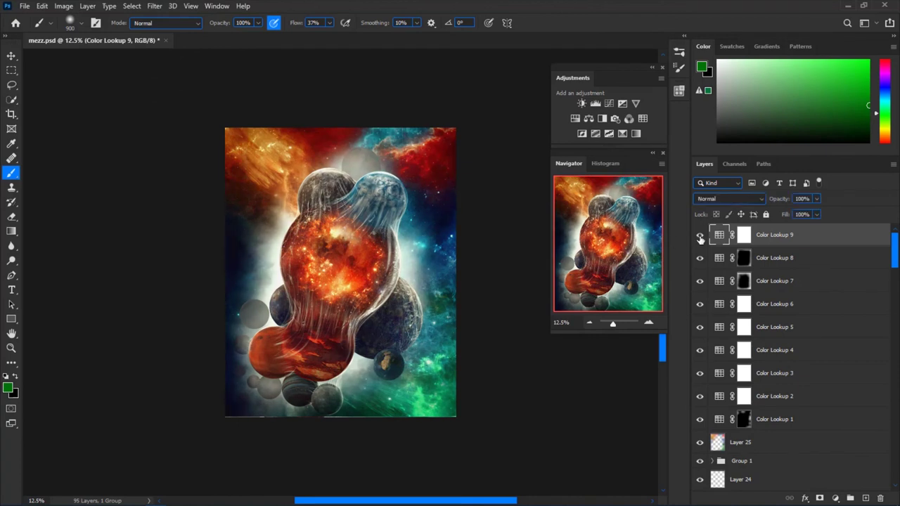
Paint black on Color Lookup 9's mask over the fiery core and upper bubble, then duplicate it at 78%
click(744, 234)
key(d)
drag(325, 247, 345, 301)
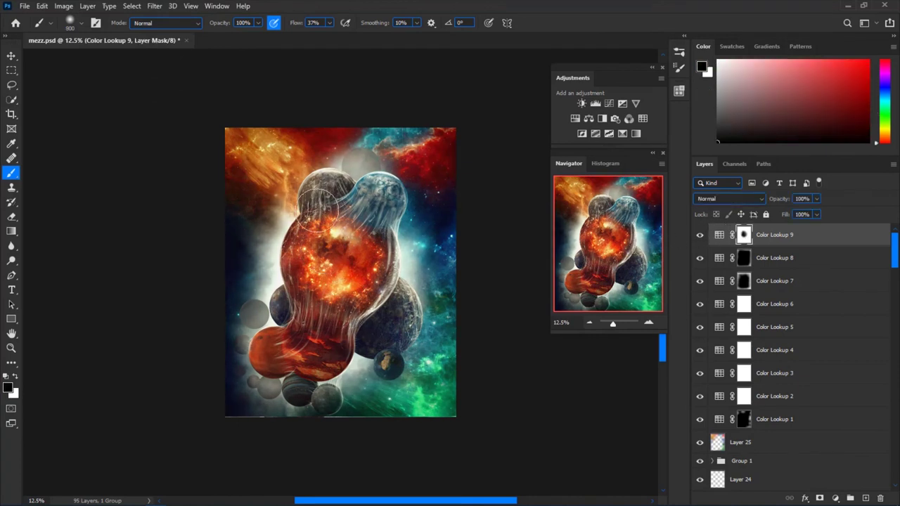
drag(318, 209, 350, 240)
key(bracketleft)
key(bracketleft)
key(bracketright)
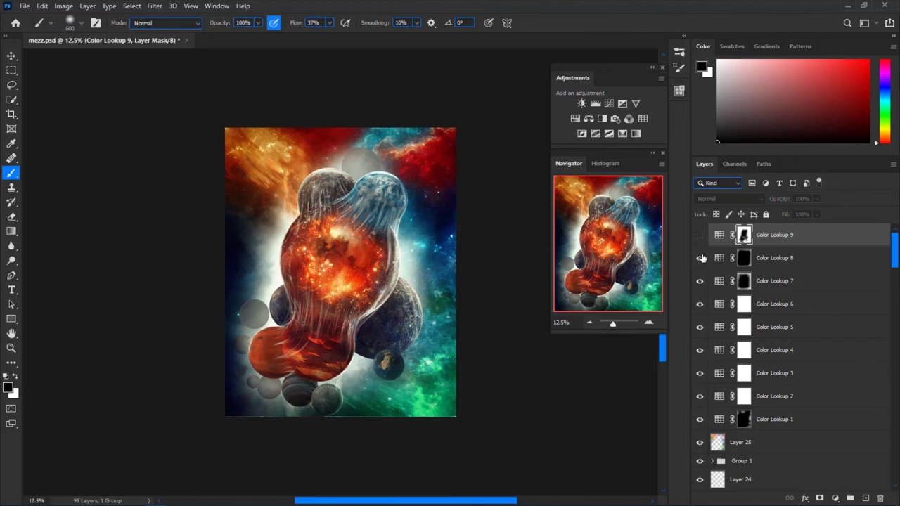
key(ctrl+j)
click(642, 118)
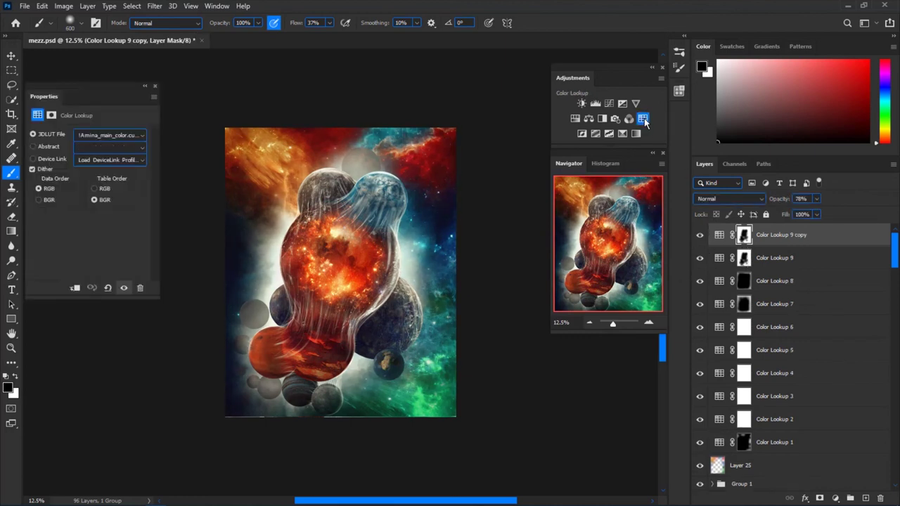
Compare the clean colours LUT on Color Lookup 10, switch to !Amina_skin1.cube, and duplicate it at 59%
click(111, 134)
click(151, 61)
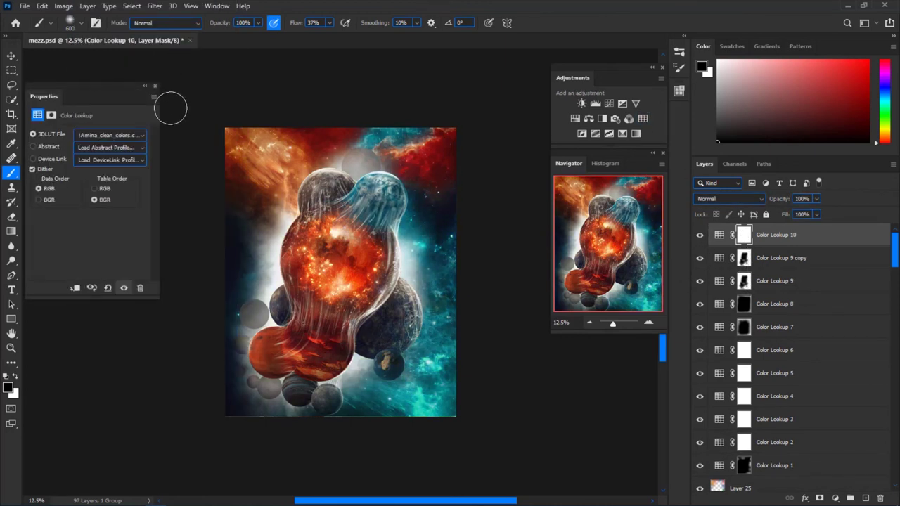
click(700, 235)
click(700, 234)
click(126, 135)
click(129, 139)
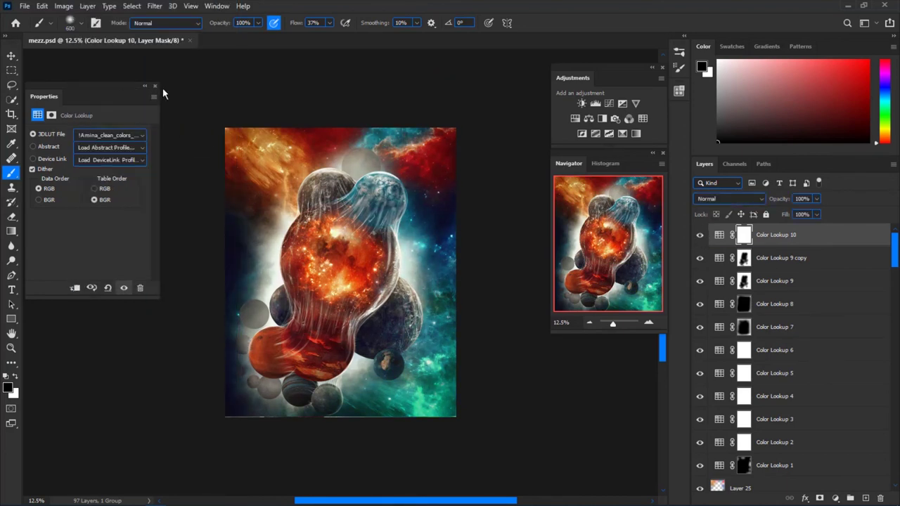
key(ctrl+j)
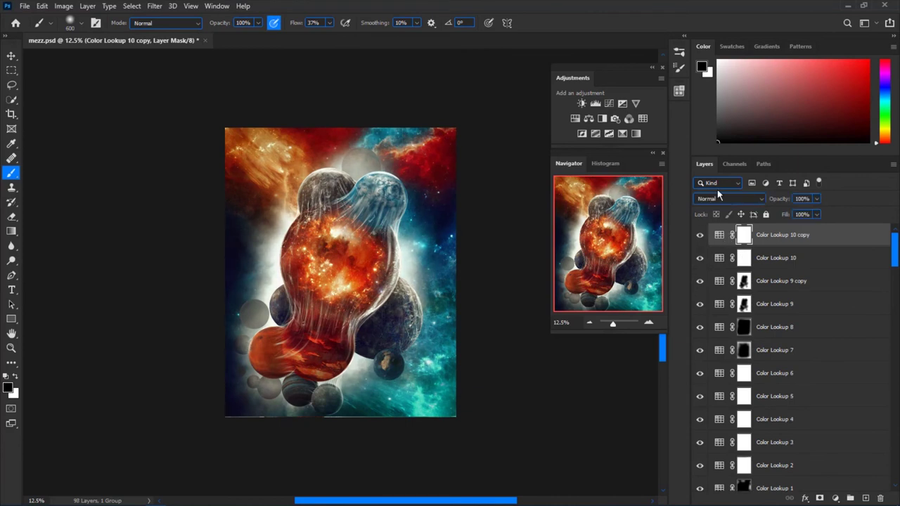
Group all lookup layers into Group 2, toggle it to compare the grade, and save the document
scroll(773, 317, down, 3)
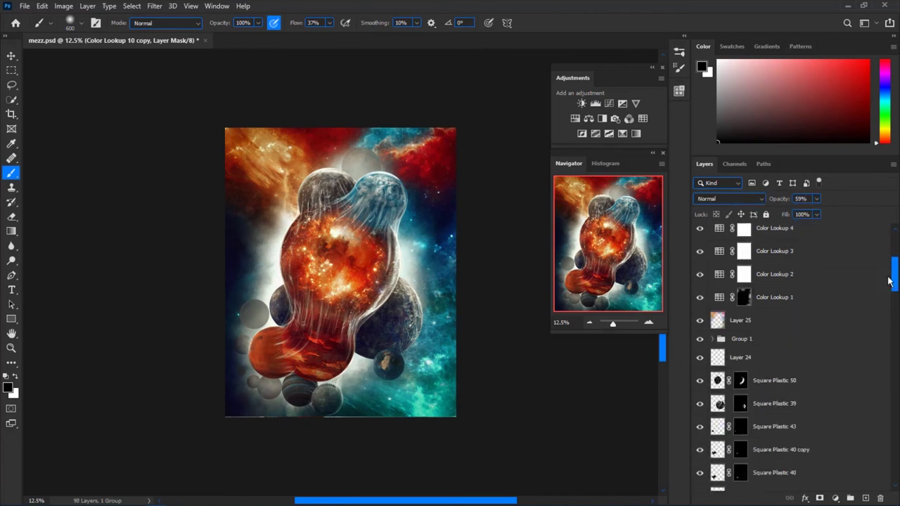
shift+click(766, 299)
key(ctrl+g)
click(699, 230)
click(699, 230)
click(699, 230)
click(700, 230)
key(ctrl+plus)
key(ctrl+s)
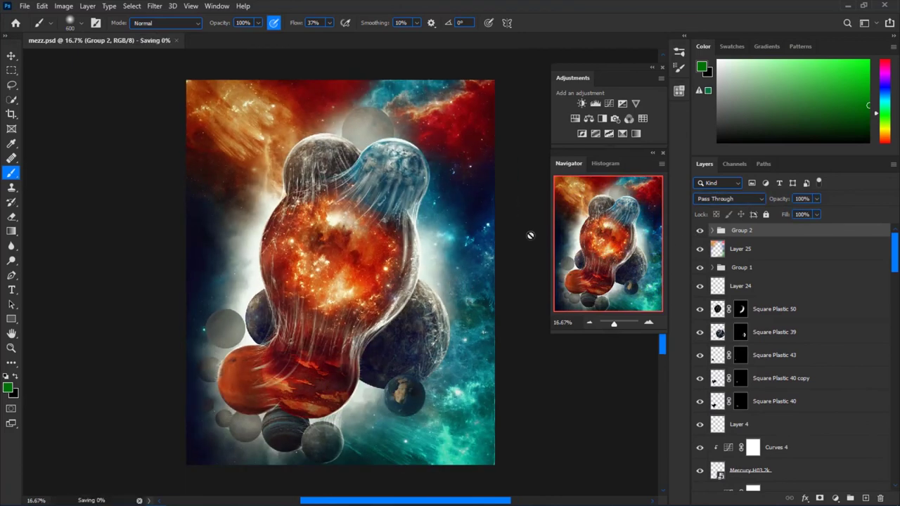